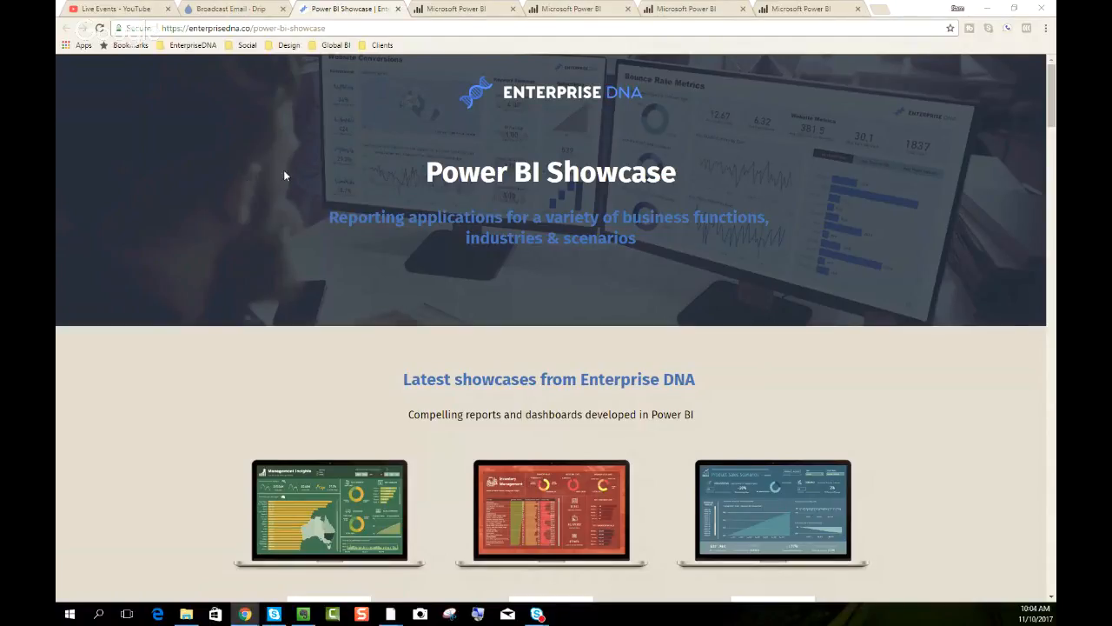
Bring up the Multi-Year Performance Analysis report in Power BI Desktop, maximize its window and collapse the Visualizations and Fields panes
mouse_move(387, 617)
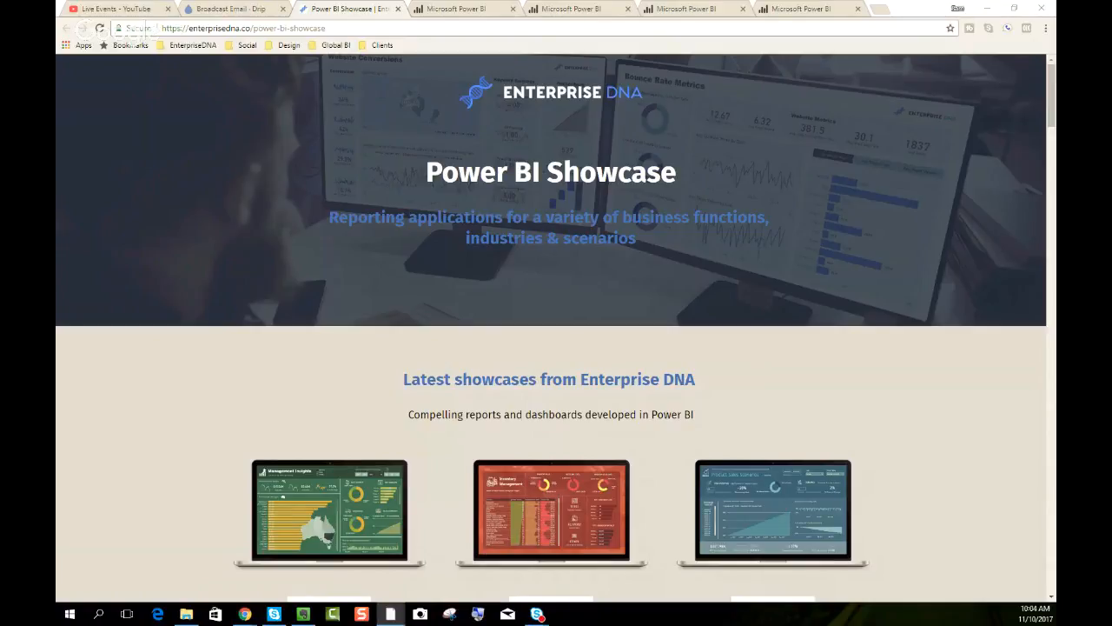
drag(58, 62, 695, 47)
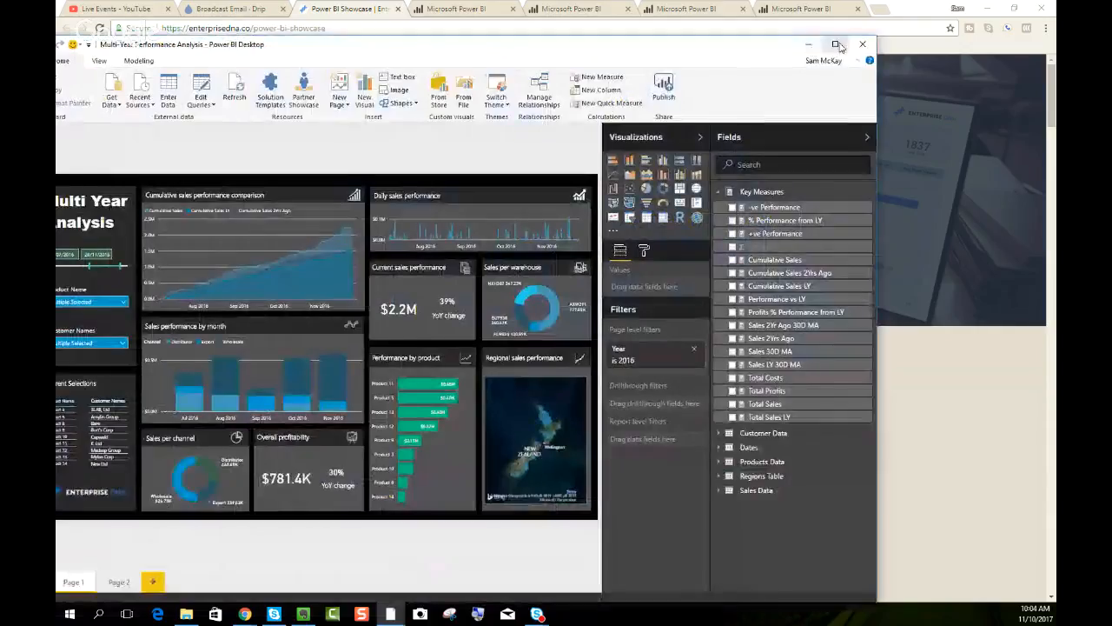
click(837, 43)
click(750, 96)
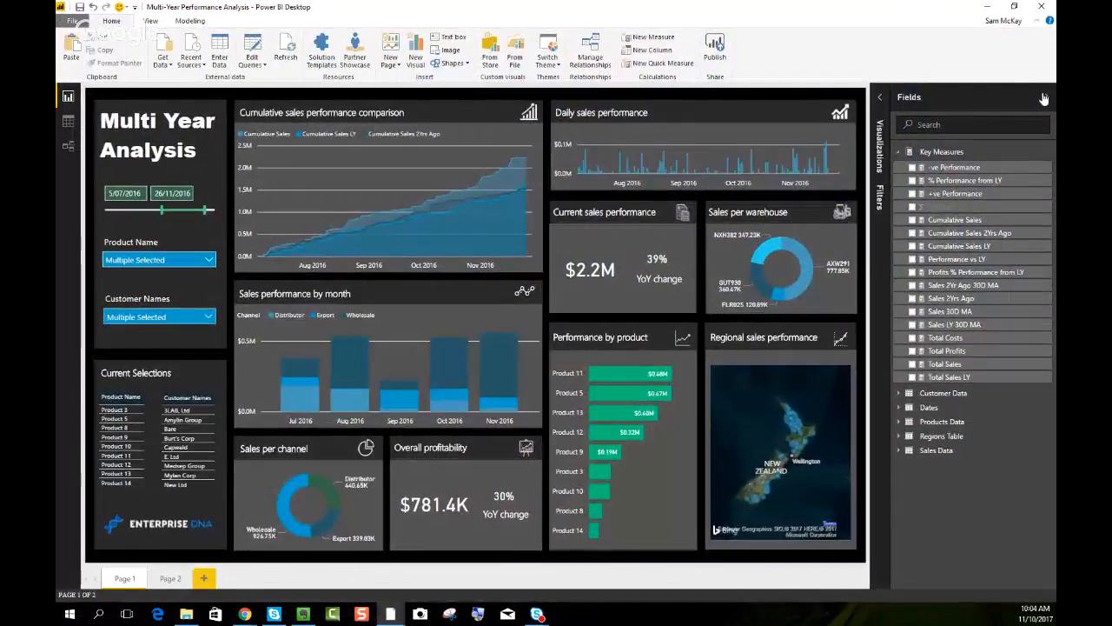
click(1006, 97)
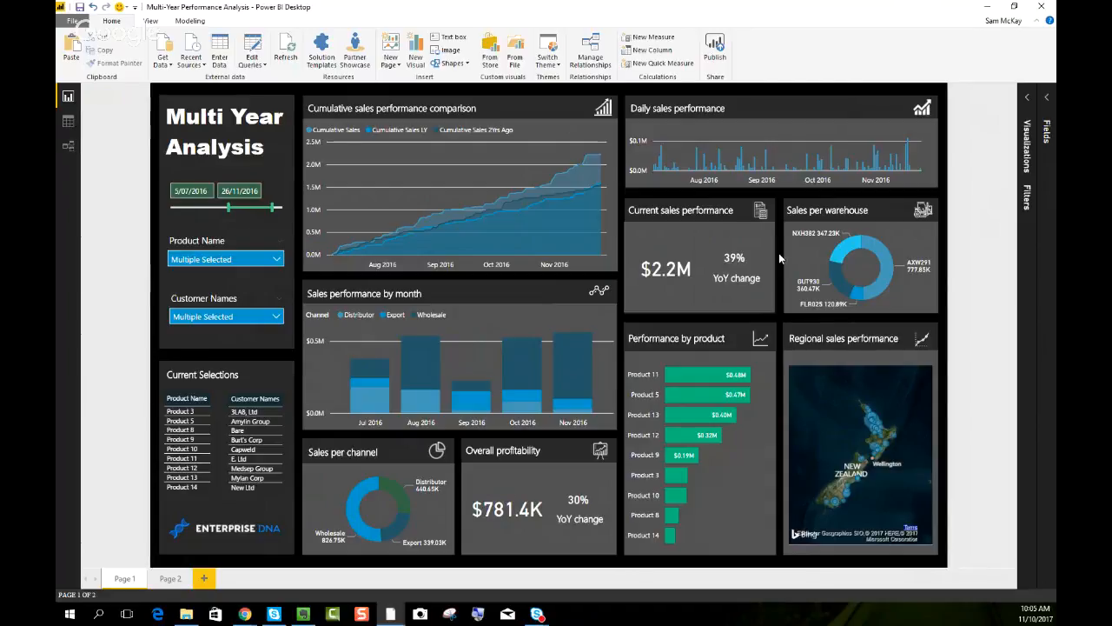
click(540, 131)
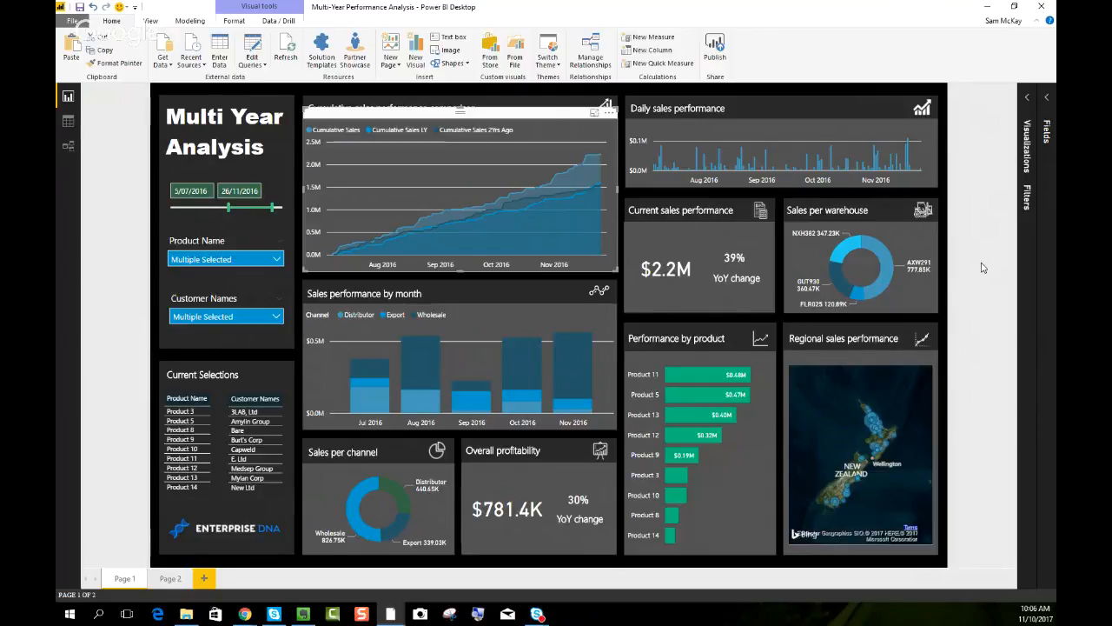
click(688, 96)
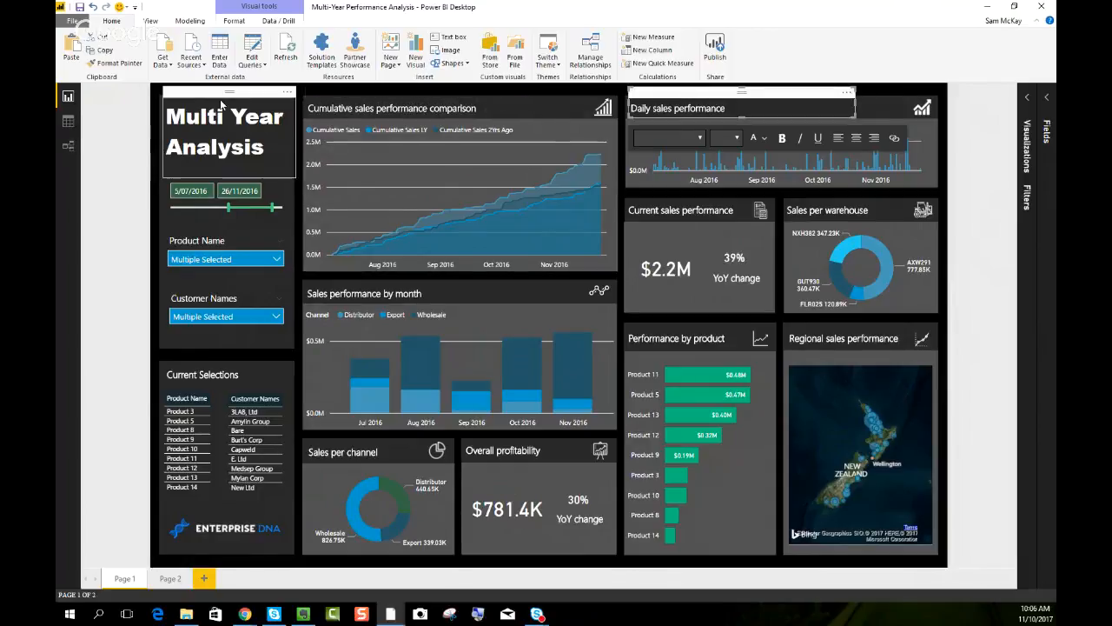
click(215, 104)
click(450, 105)
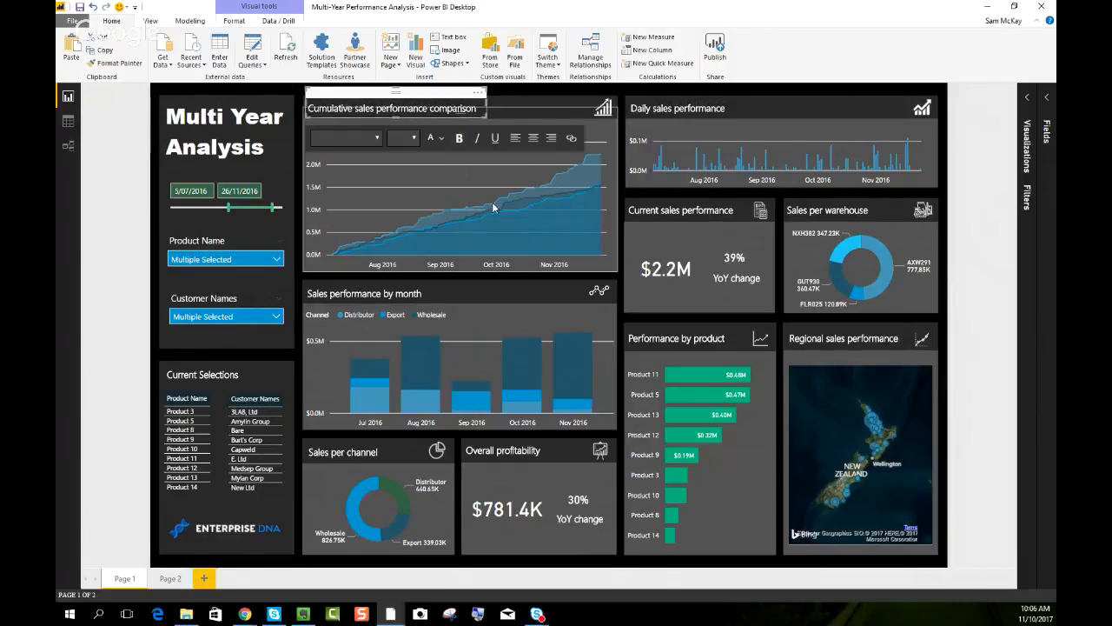
click(965, 242)
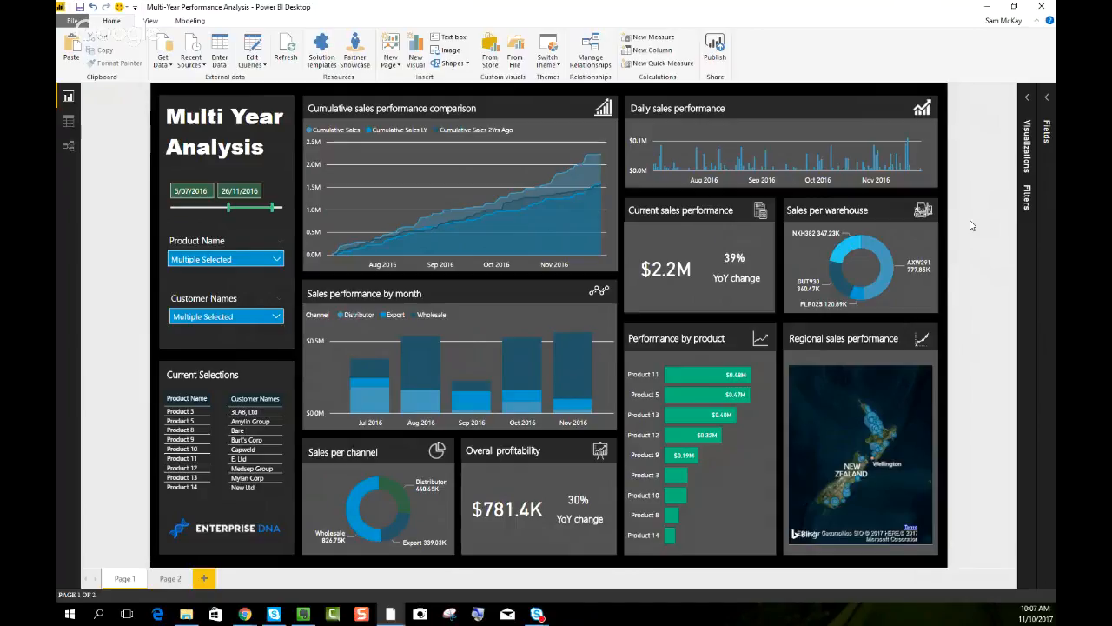
Switch to Chrome and look over the latest showcases on the Enterprise DNA Power BI Showcase page
click(986, 8)
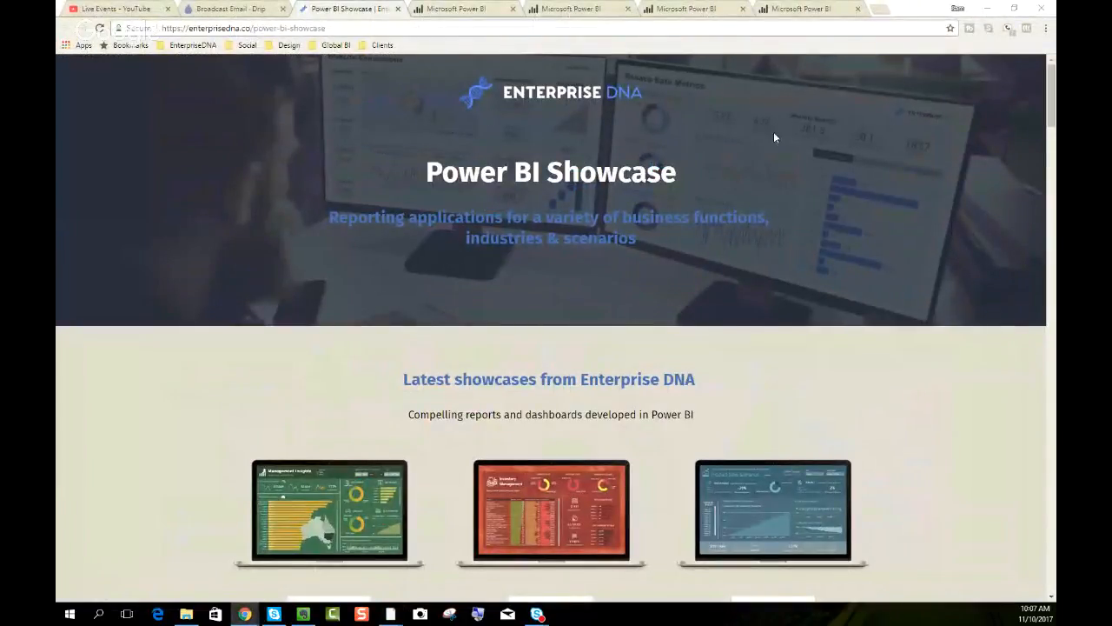
scroll(355, 245, down, 1)
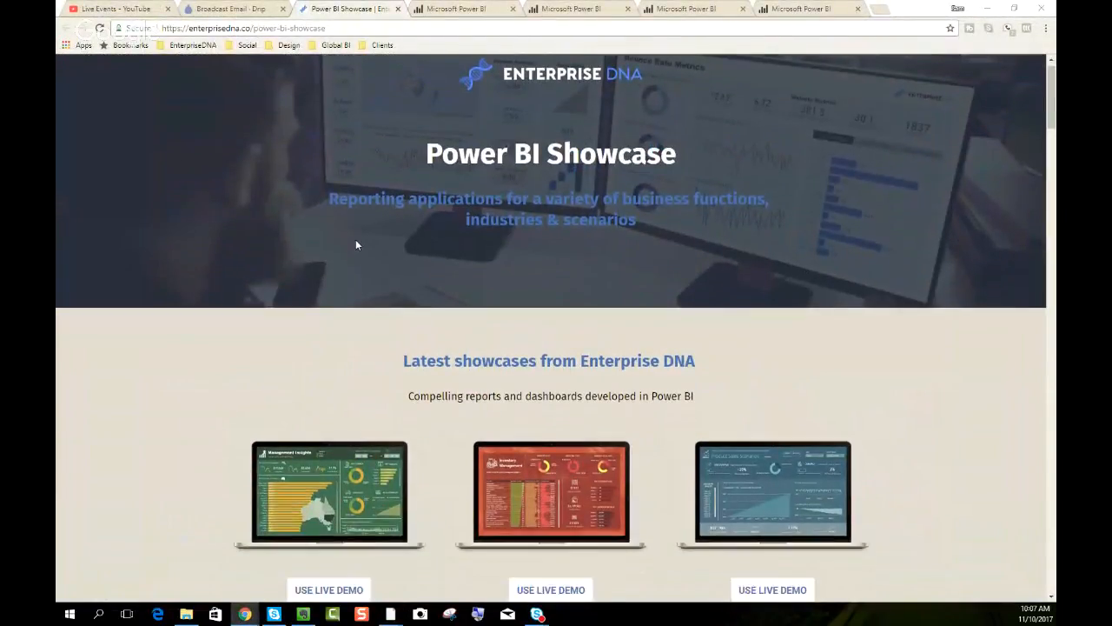
scroll(356, 245, down, 3)
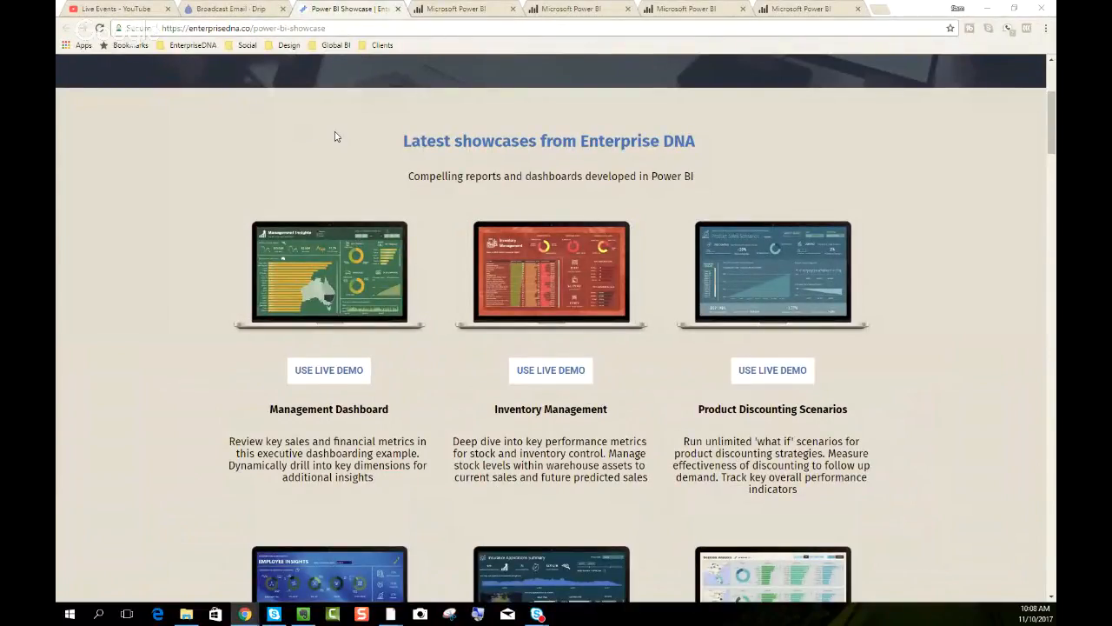
scroll(335, 136, up, 3)
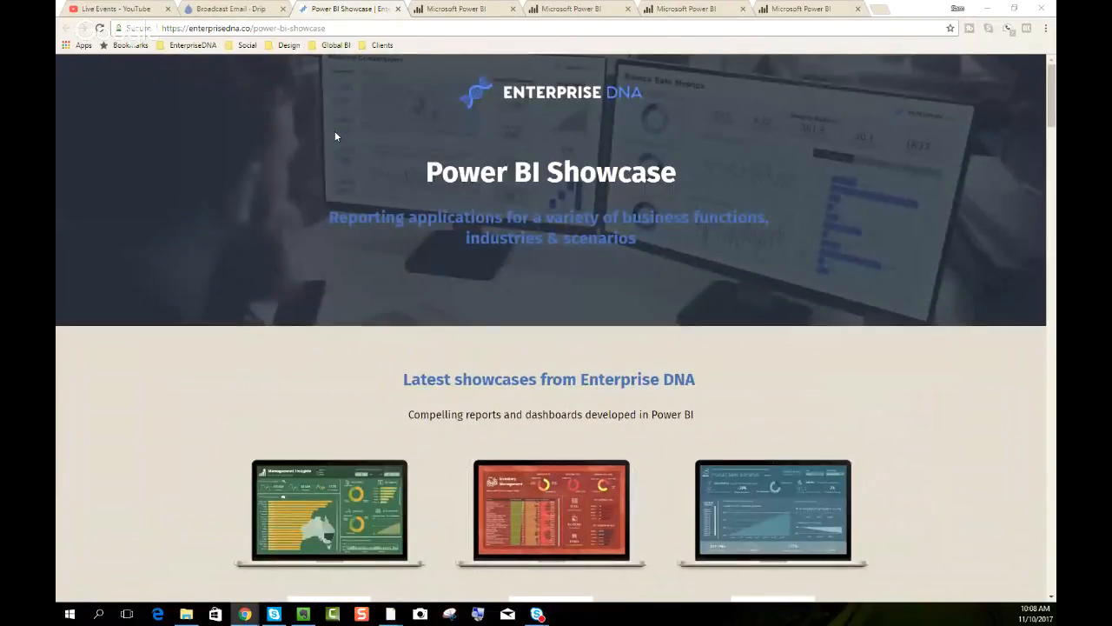
Review the open Management Insights, Employee Insights, Product Sales Scenarios and Inventory Management reports
click(465, 7)
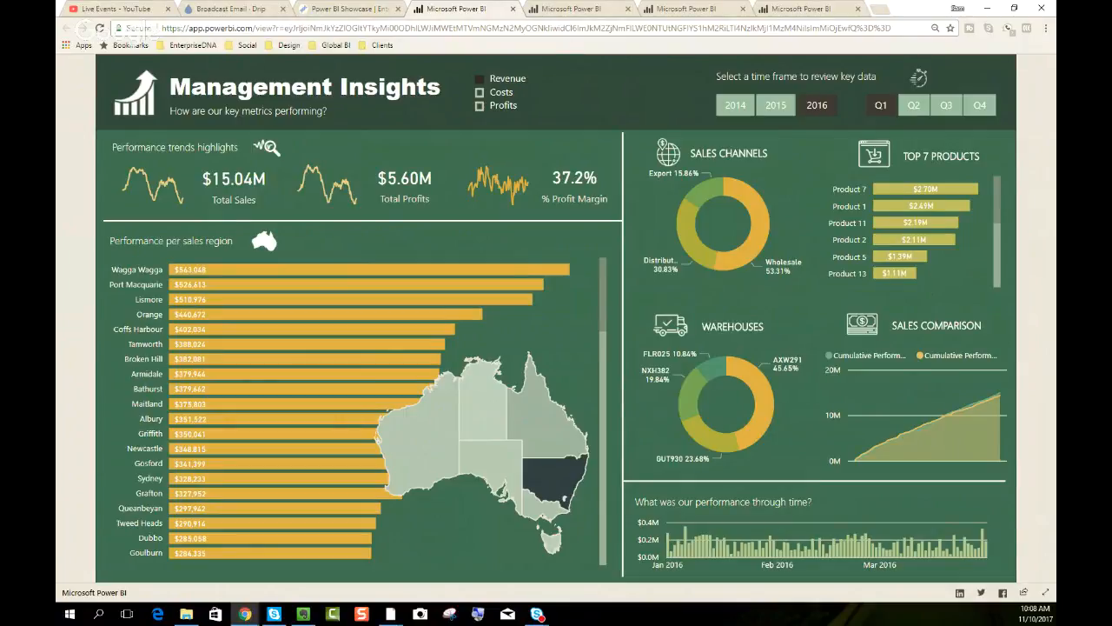
click(572, 9)
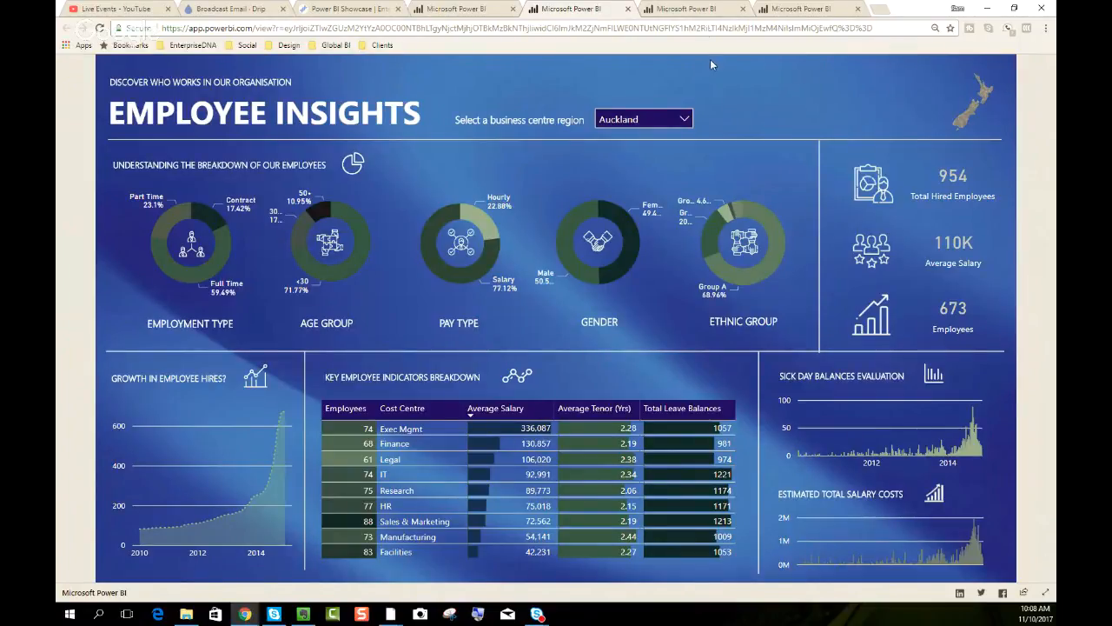
click(706, 11)
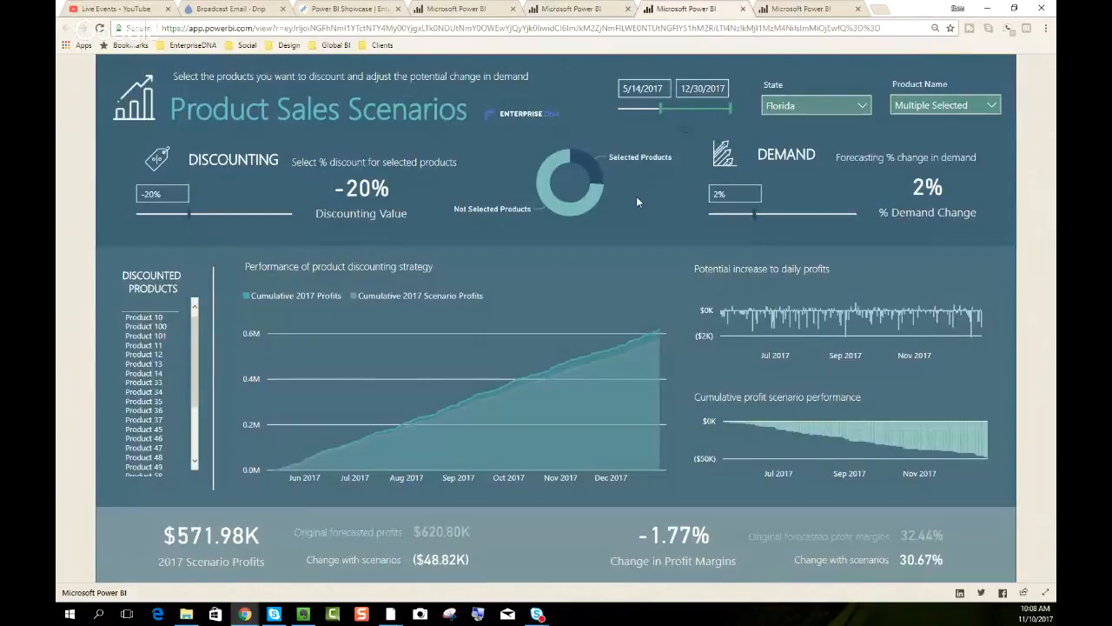
click(807, 9)
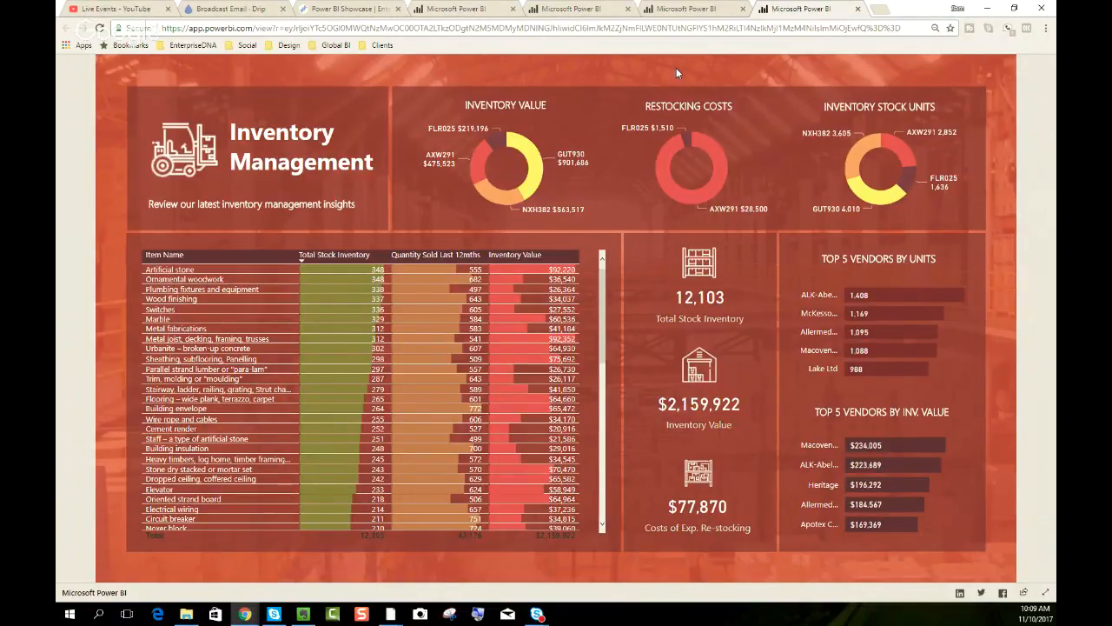
Return to Power BI Desktop and bring up the Multi-Year Performance Analysis - Demo report in a maximized window
click(987, 13)
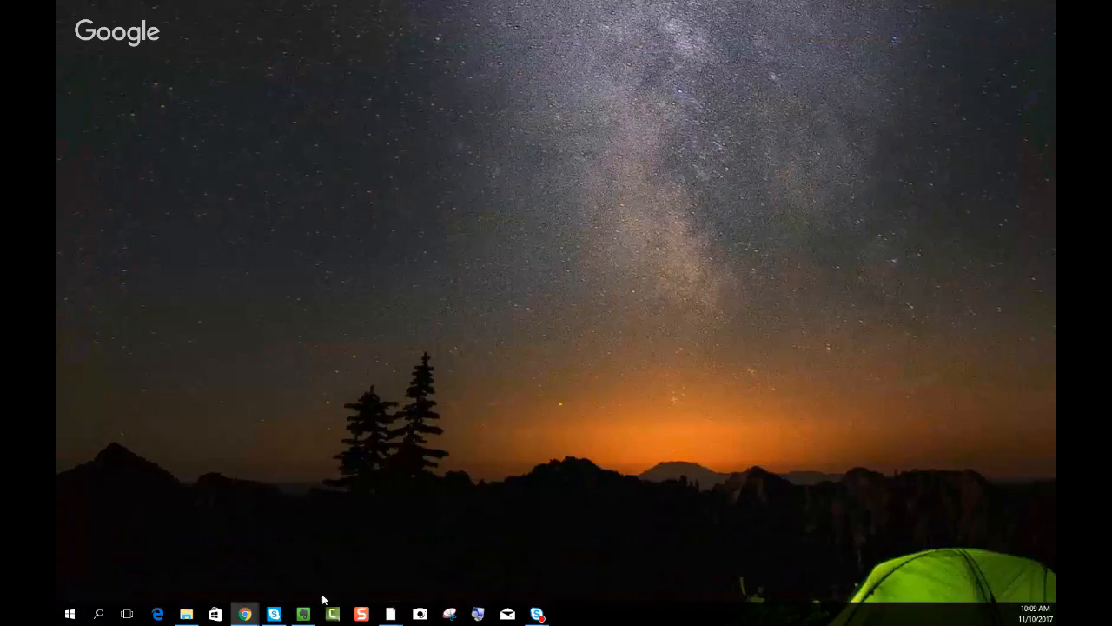
mouse_move(390, 613)
click(347, 549)
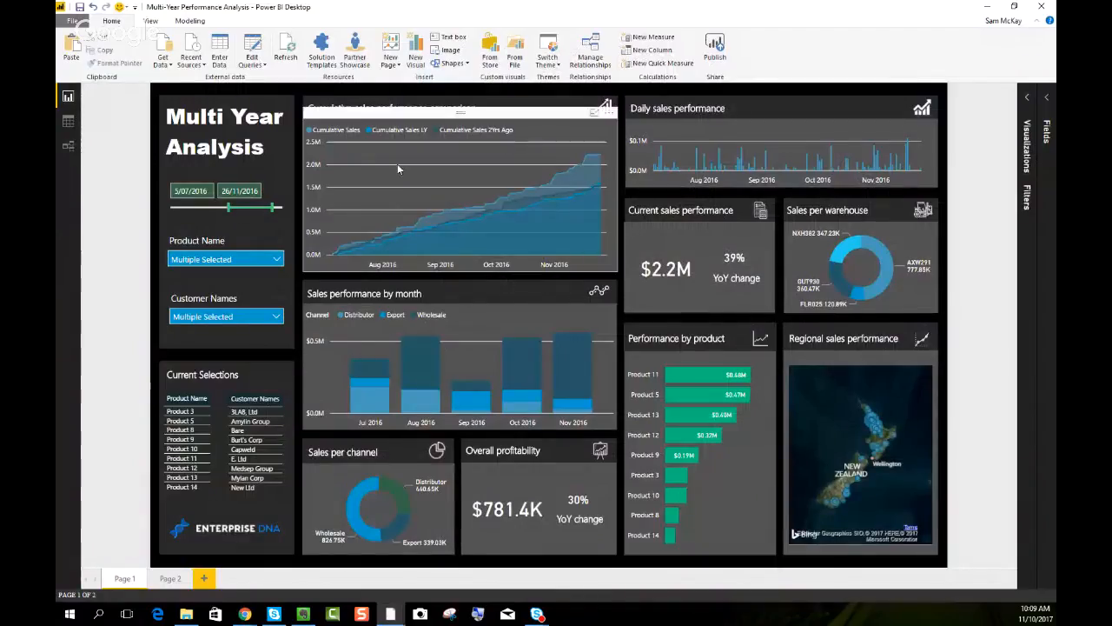
mouse_move(398, 165)
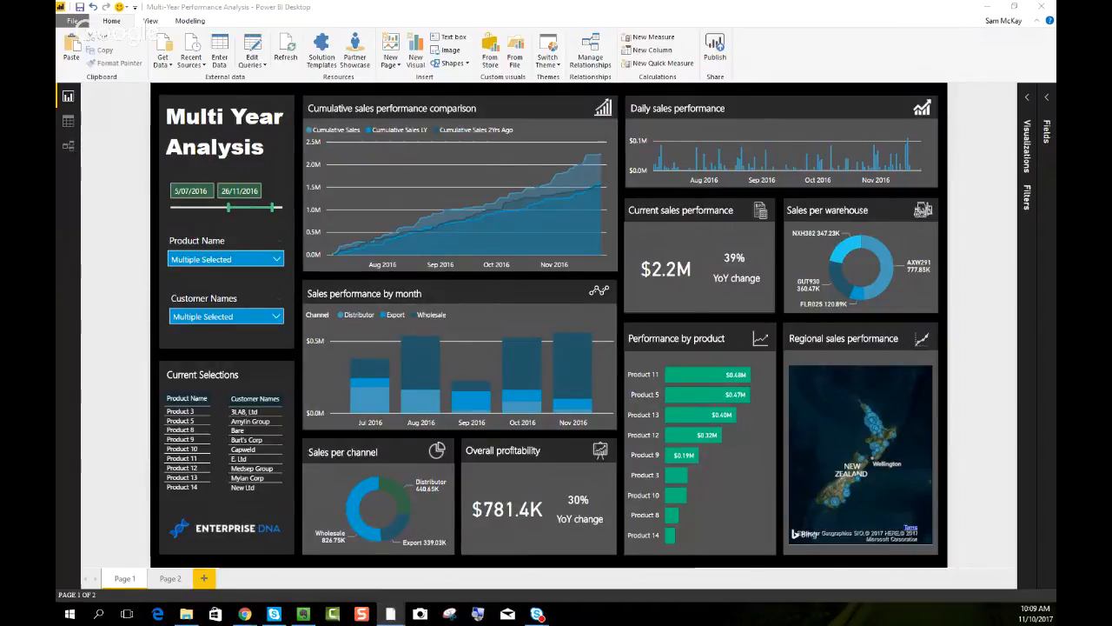
drag(57, 68, 560, 68)
double_click(560, 68)
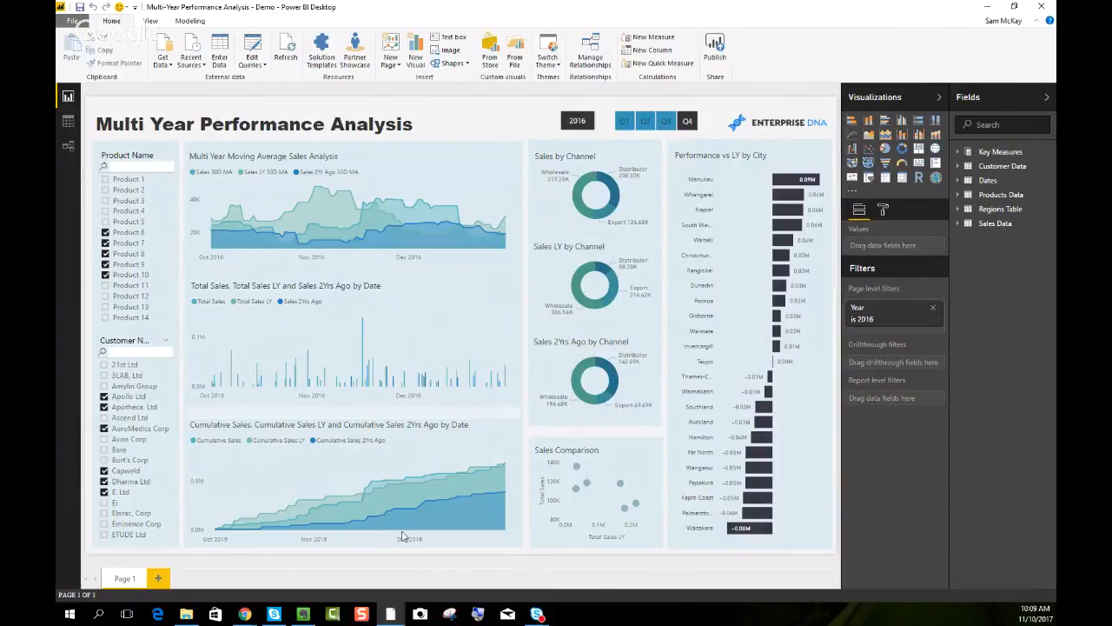
Compare the dark Multi Year Analysis dashboard with the Demo report, finishing on the Demo report
click(391, 614)
click(337, 565)
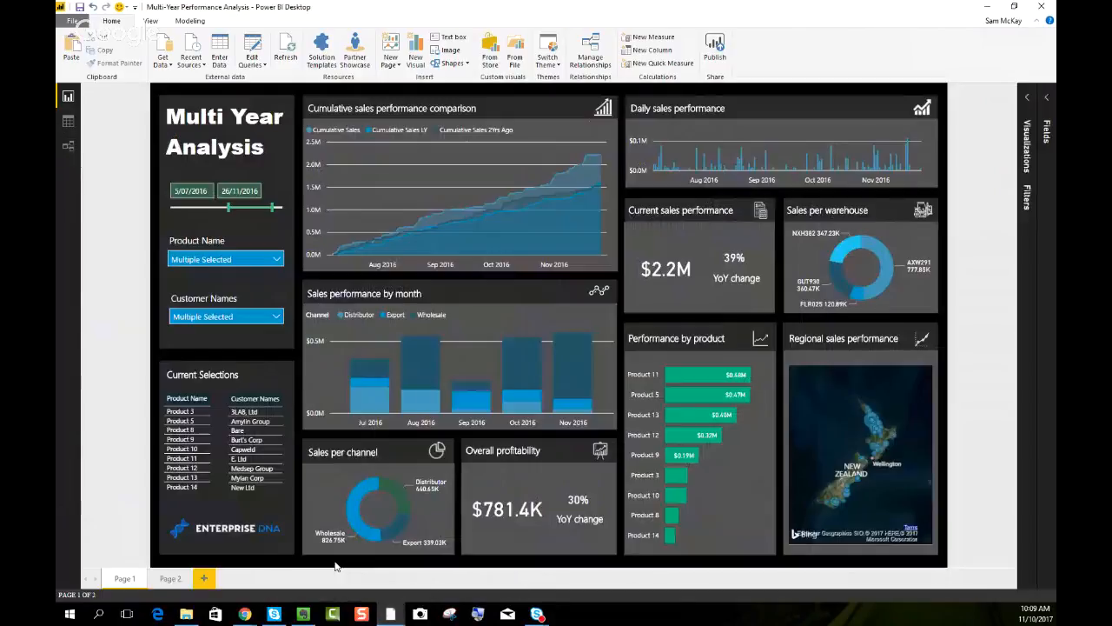
click(391, 614)
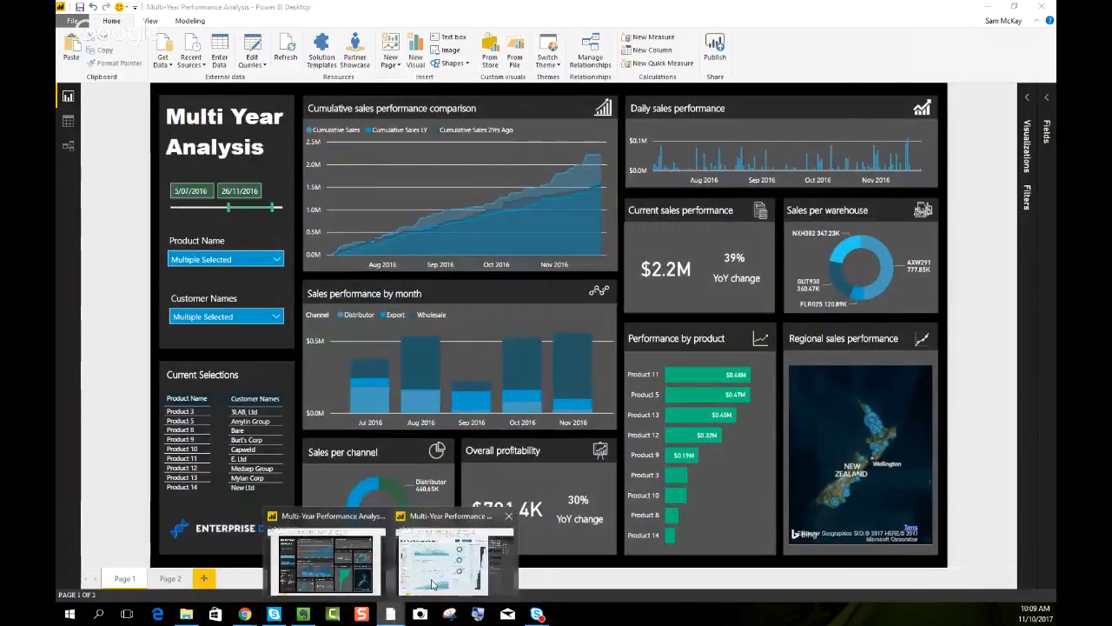
click(443, 574)
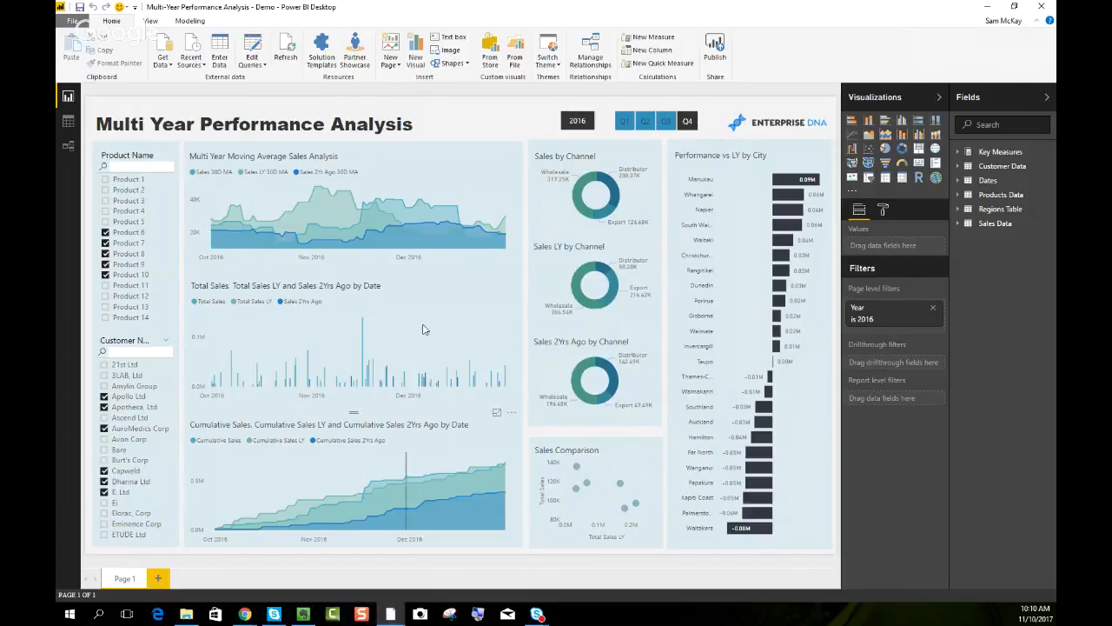
Nudge the cumulative sales area chart slightly and clear the selection
mouse_move(468, 234)
click(468, 452)
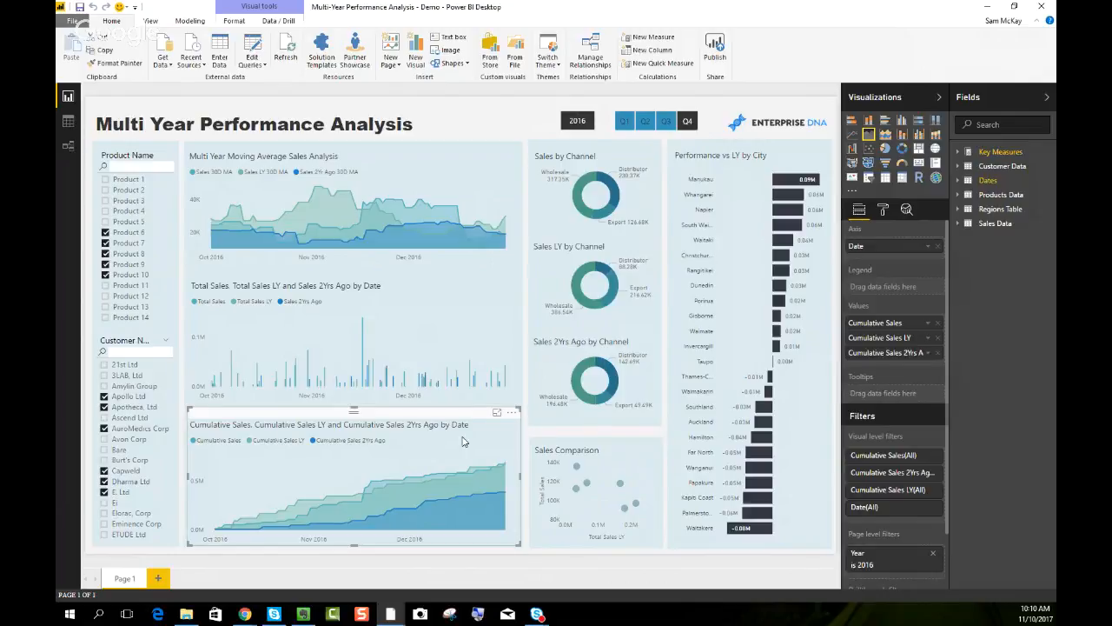
mouse_move(479, 421)
mouse_down()
mouse_move(480, 398)
mouse_move(476, 421)
mouse_up()
click(473, 118)
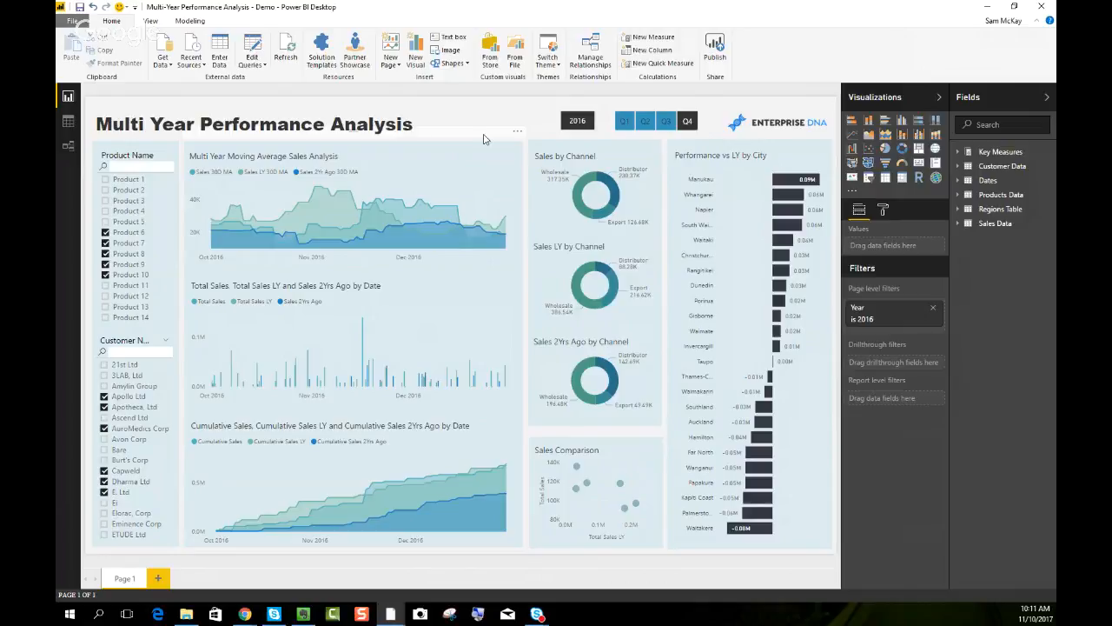
Delete the year and quarter slicers, the Enterprise DNA logo and the Performance vs LY by City chart
click(569, 107)
key(Delete)
click(651, 104)
key(Delete)
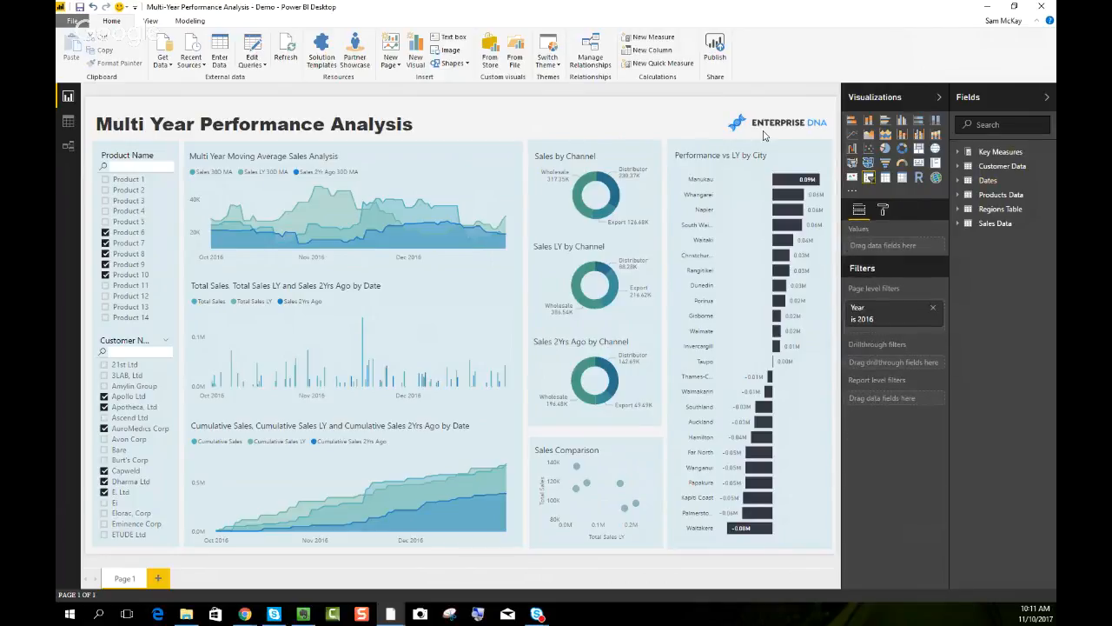
click(757, 124)
key(Delete)
key(Delete)
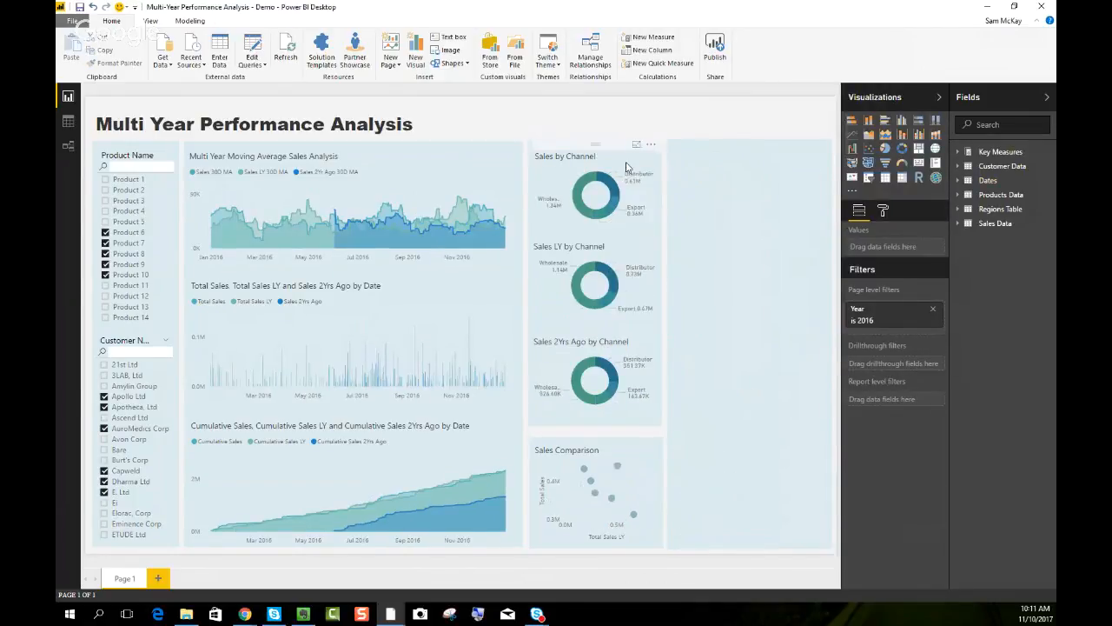
Delete the three sales-by-channel donut charts and the Sales Comparison scatter chart
click(629, 169)
key(Delete)
click(636, 265)
key(Delete)
click(633, 355)
key(Delete)
click(624, 476)
key(Delete)
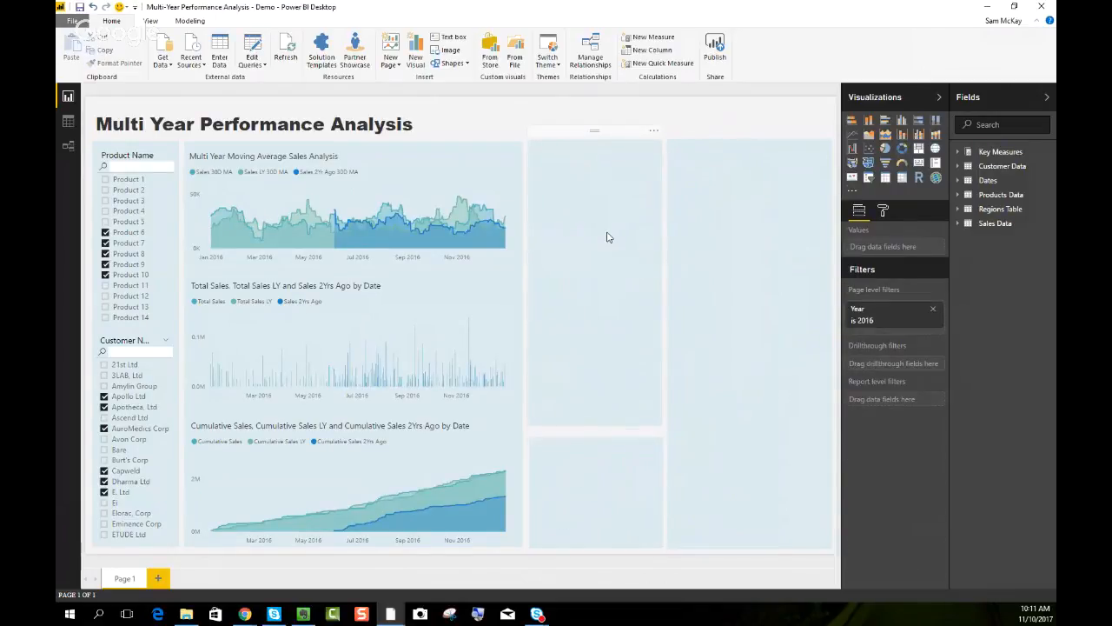
Delete the blue background rectangles that sat behind the donut charts and the city performance chart
click(608, 236)
key(Delete)
click(720, 252)
key(Delete)
Delete the moving average and total sales charts, and move the cumulative sales area chart up into the freed space
click(452, 228)
key(Delete)
click(441, 332)
key(Delete)
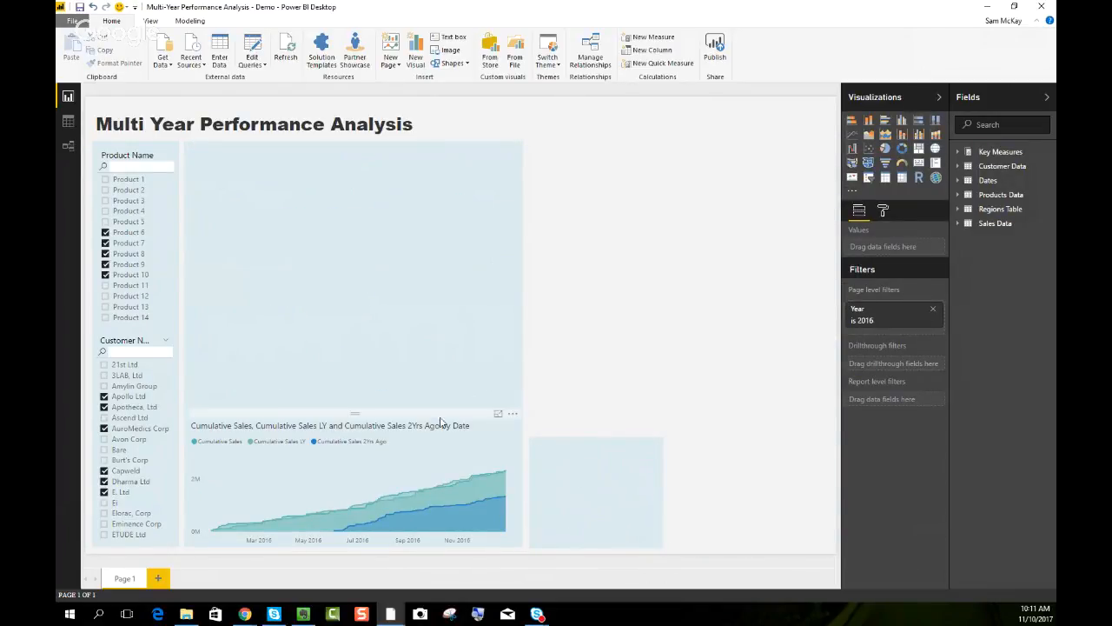
drag(456, 486, 468, 230)
Delete the small background rectangle of the former scatter chart and the large one behind the cumulative sales chart
click(629, 464)
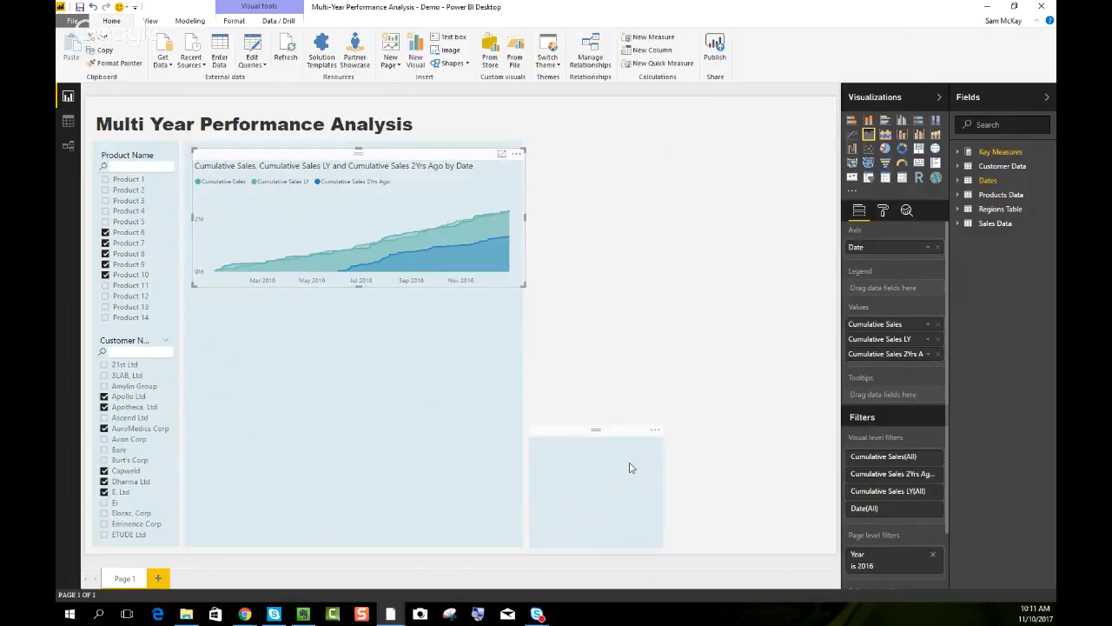
key(Delete)
click(459, 385)
key(Delete)
Delete the Product Name and Customer Names slicers along with their background
click(117, 148)
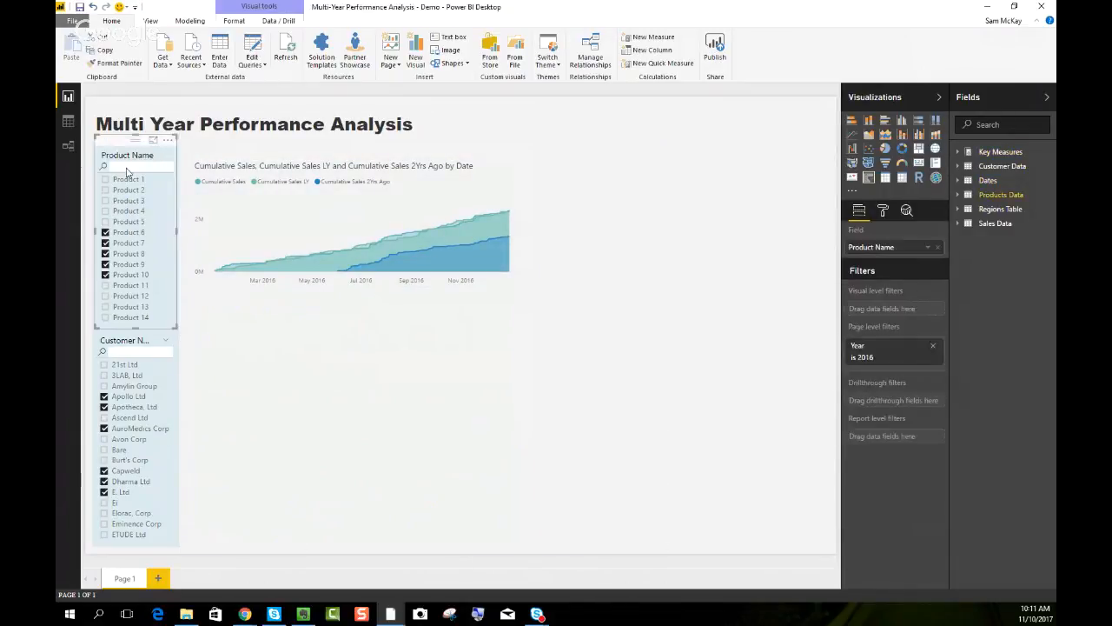
key(Delete)
click(137, 336)
key(Delete)
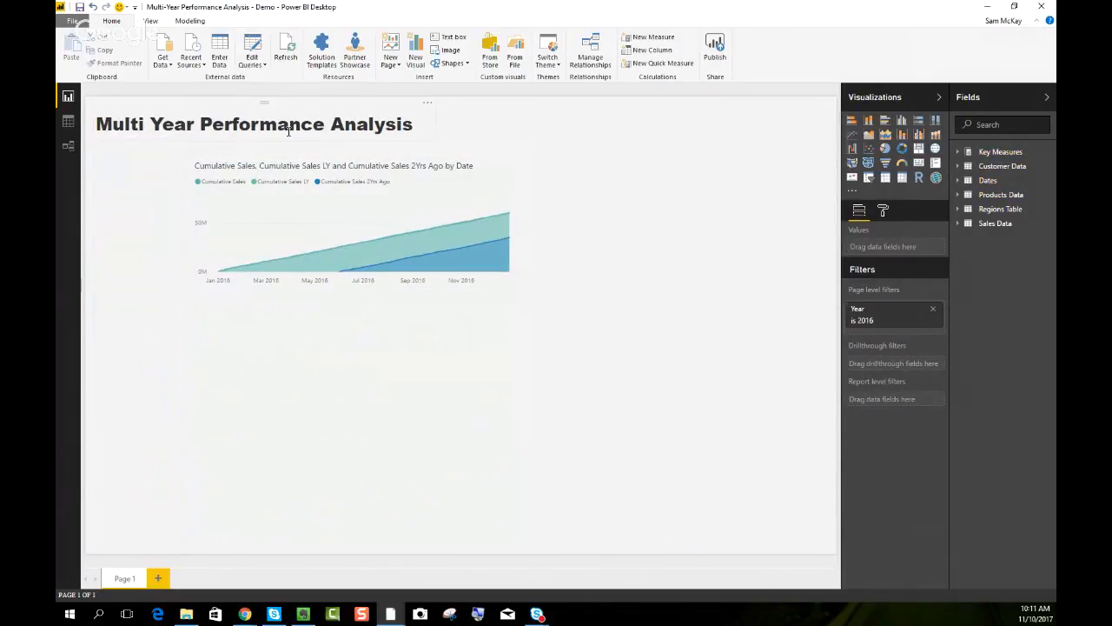
Shorten the page title to "Multi Year Analysis" and make its text box narrower and taller so the title sits on two lines
click(301, 127)
key(BackSpace)
key(BackSpace)
key(BackSpace)
key(BackSpace)
key(BackSpace)
key(BackSpace)
key(BackSpace)
key(BackSpace)
key(BackSpace)
key(BackSpace)
key(BackSpace)
key(BackSpace)
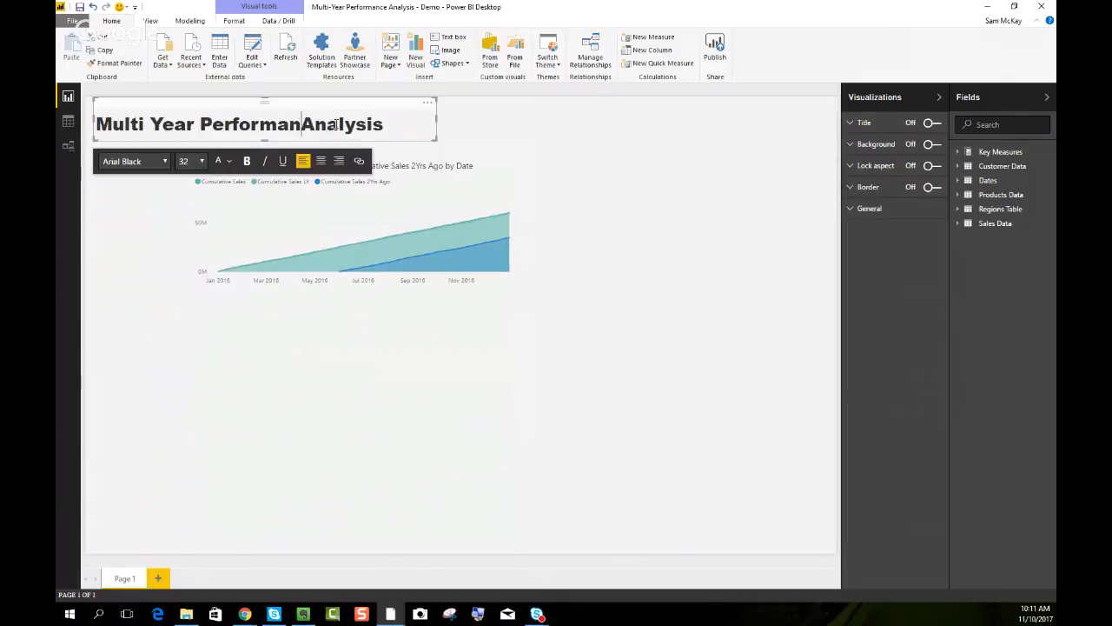
key(BackSpace)
key(BackSpace)
key(BackSpace)
key(BackSpace)
key(BackSpace)
key(BackSpace)
key(BackSpace)
key(BackSpace)
key(BackSpace)
key(BackSpace)
key(BackSpace)
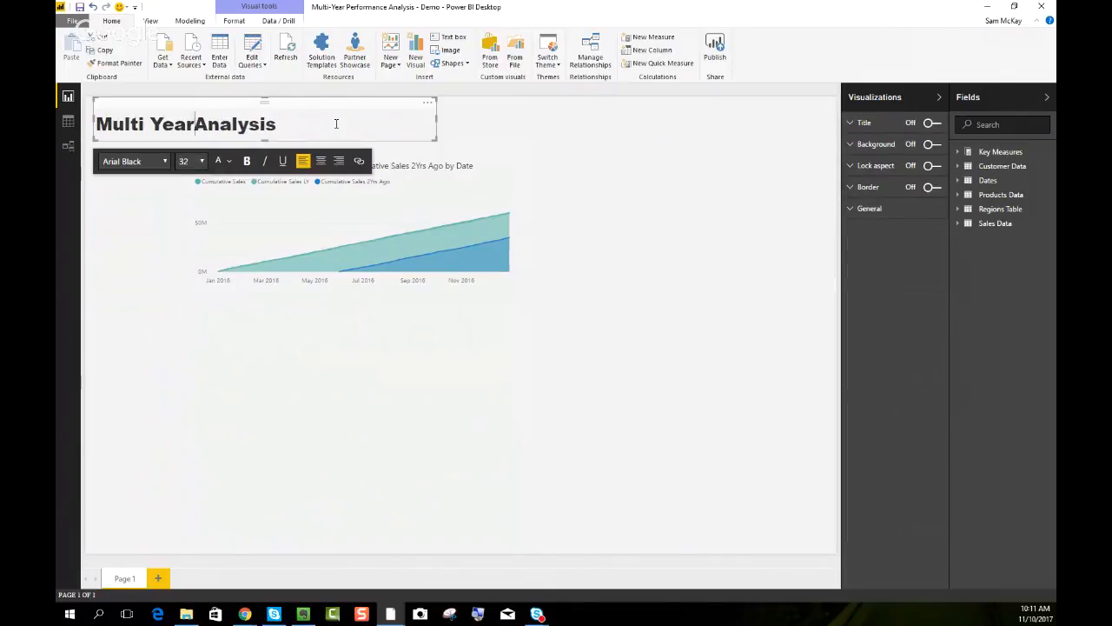
drag(436, 138, 222, 182)
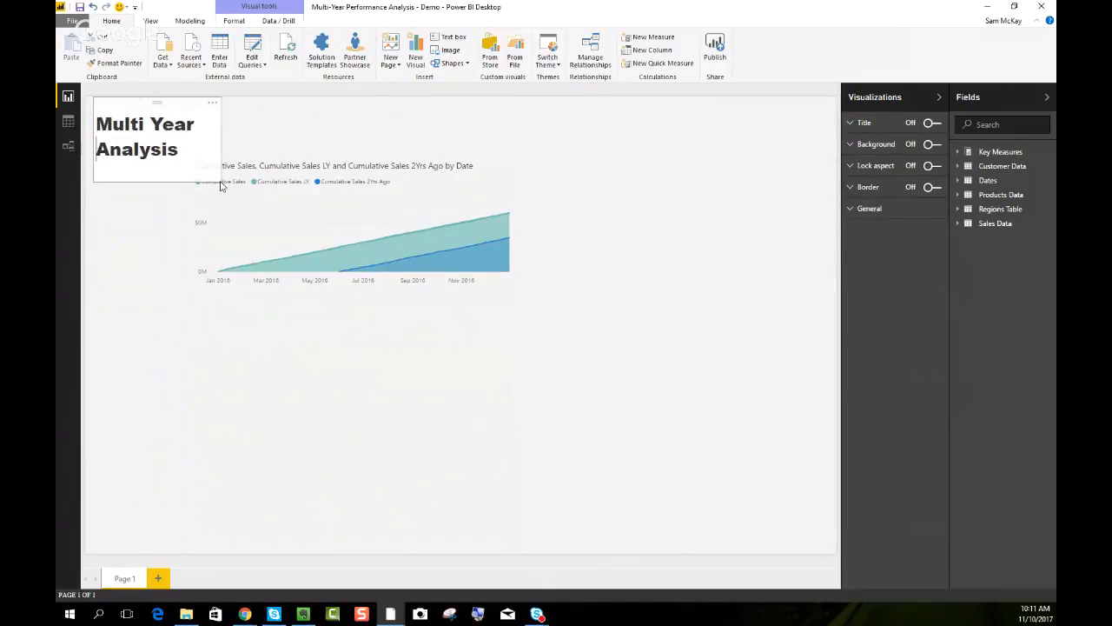
Move the cumulative sales chart sideways so it no longer overlaps the page title
drag(303, 157, 347, 155)
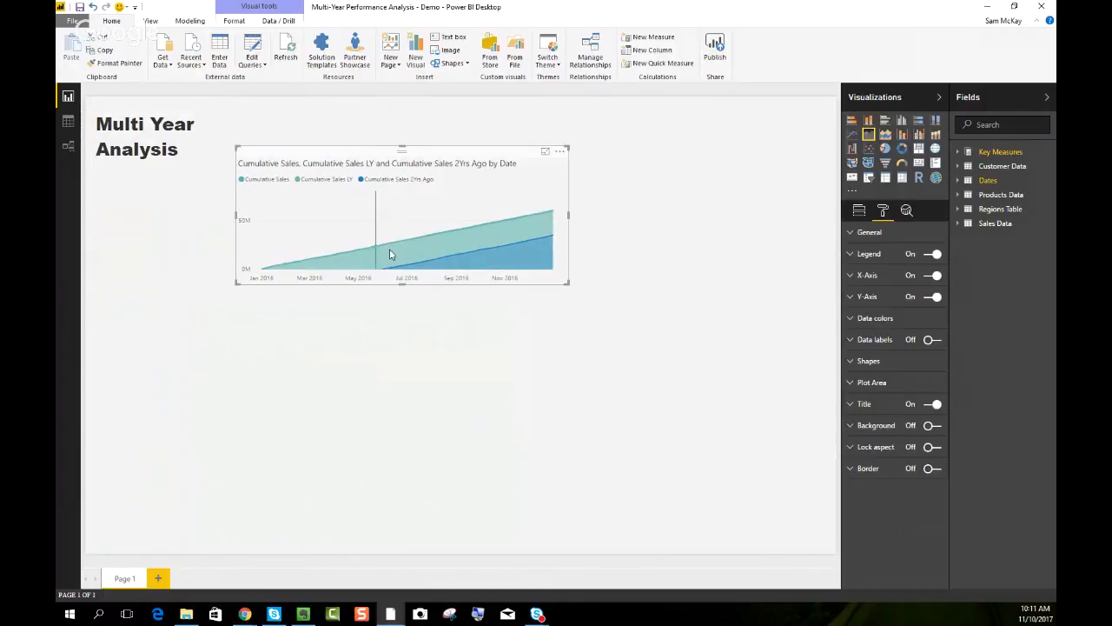
click(450, 369)
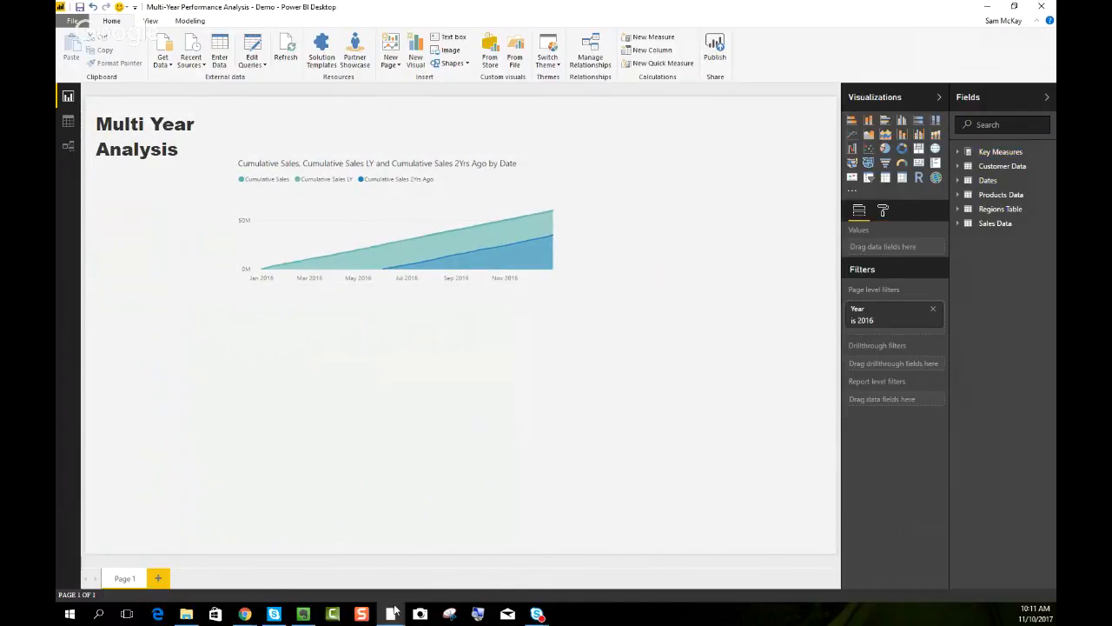
Check the layout of the finished Multi Year Analysis dashboard in the other open report, then return to the demo report
mouse_move(393, 613)
click(323, 563)
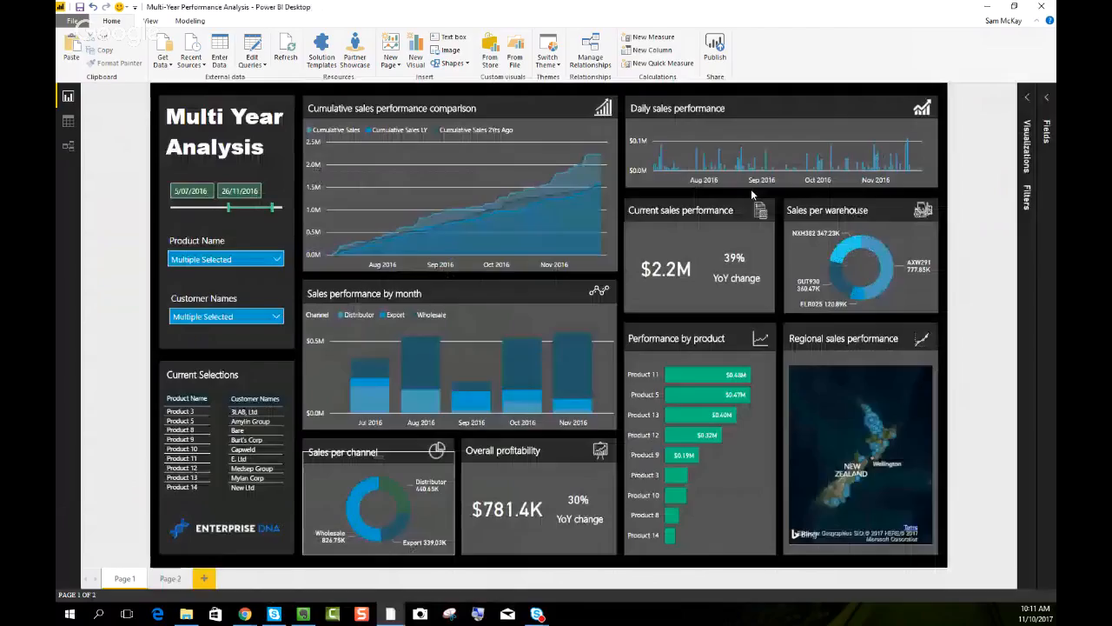
click(1038, 9)
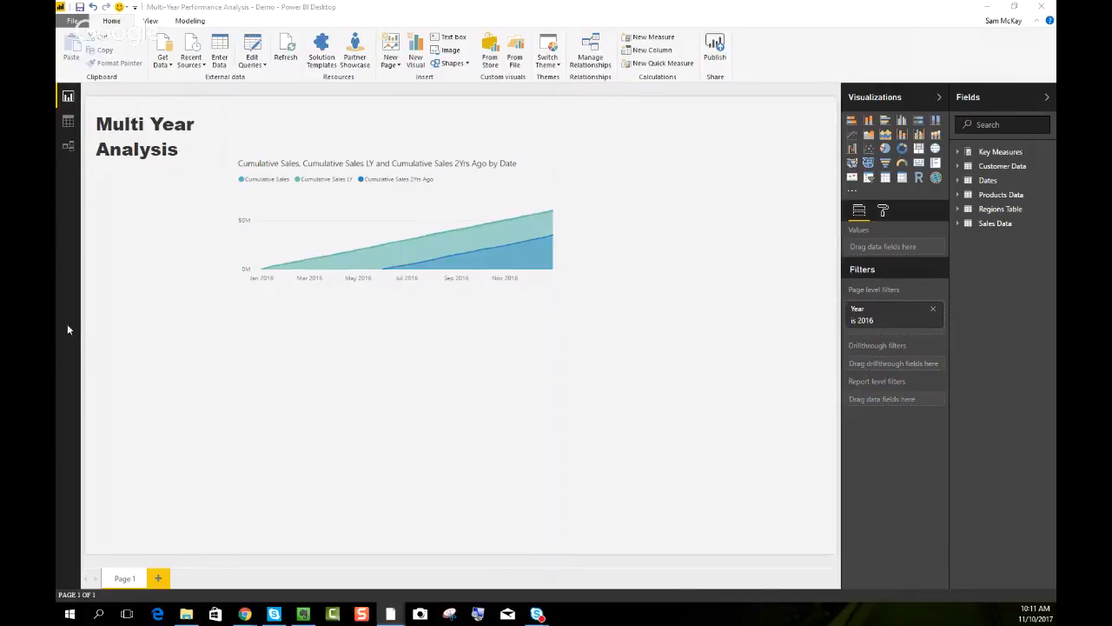
Make the cumulative sales chart taller and move it up beside the title, near the page's upper edge
click(457, 179)
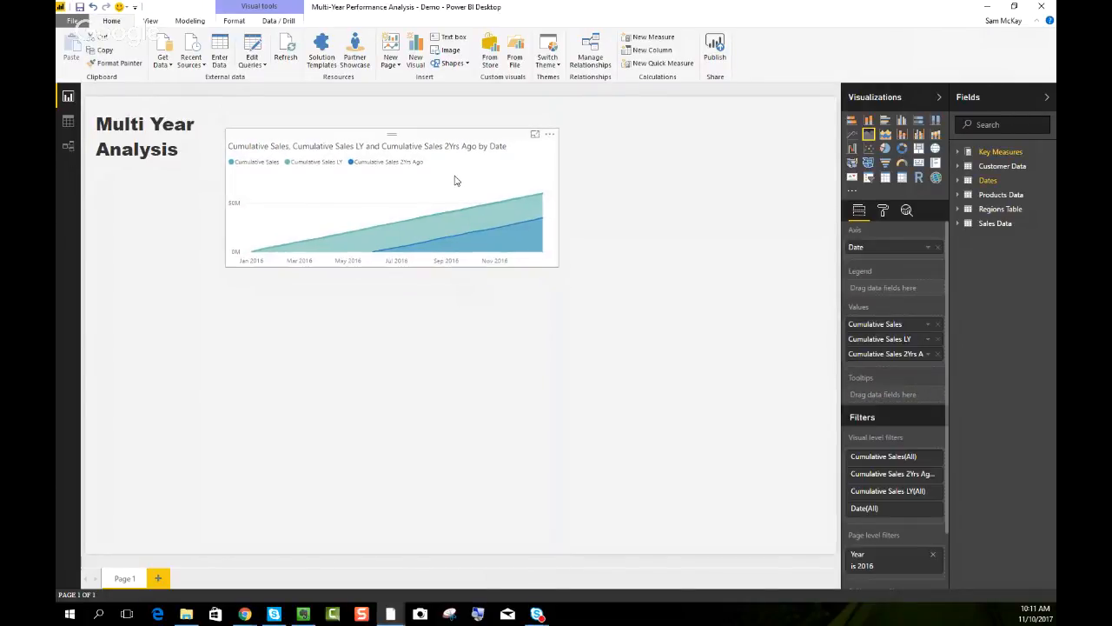
drag(557, 265, 559, 308)
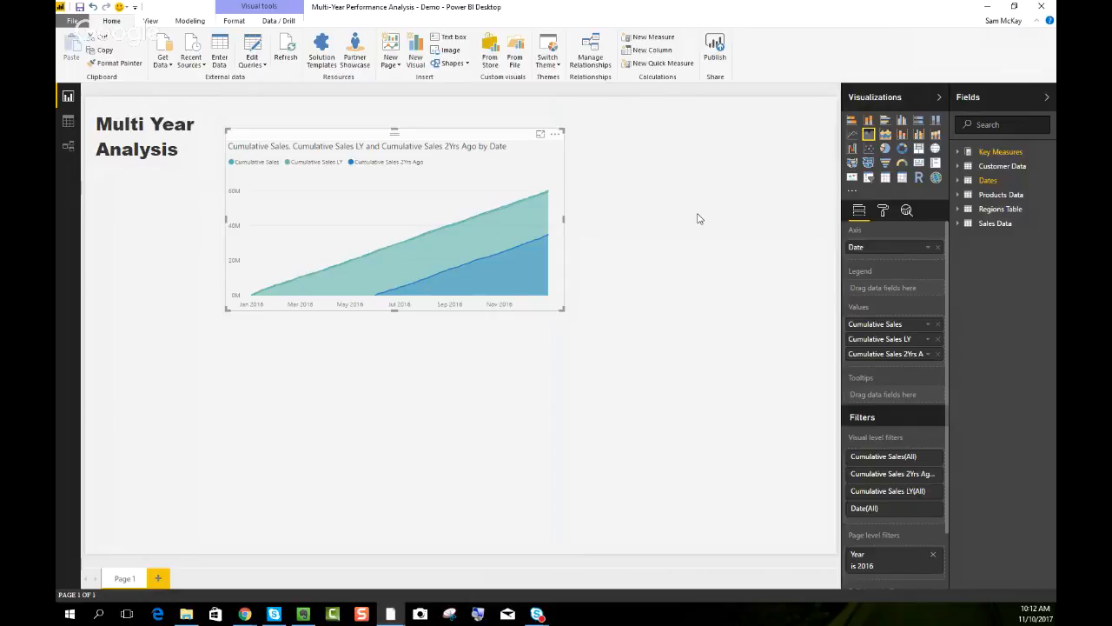
drag(395, 136, 391, 116)
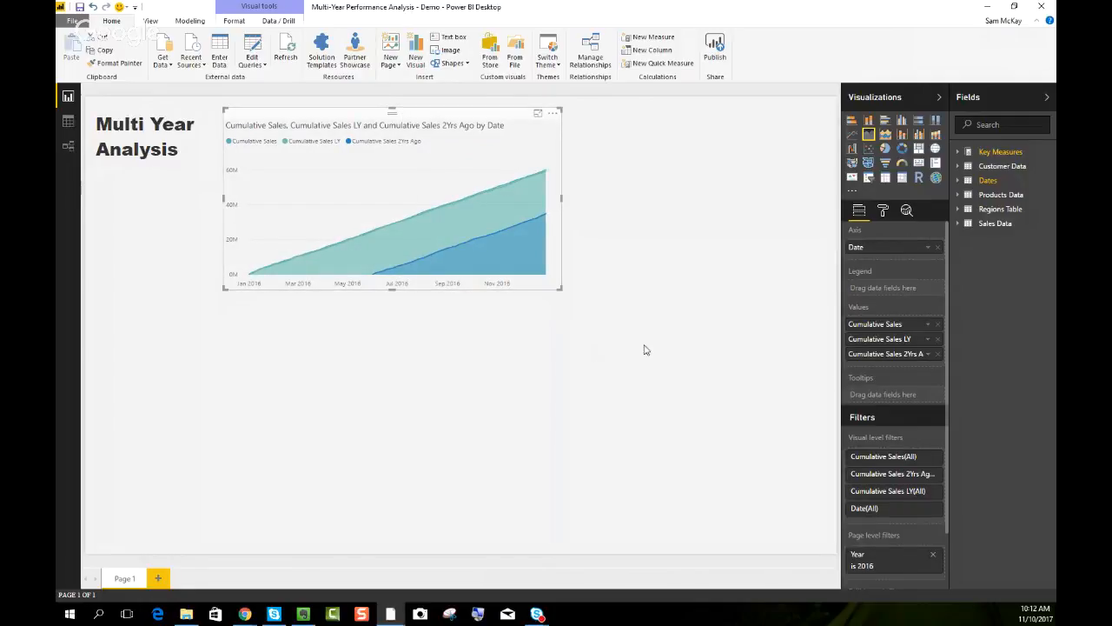
Add a slicer on the Date field, shrink it to fit below the title, and shift the cumulative sales chart slightly away from it
click(644, 349)
click(968, 183)
drag(994, 195, 278, 352)
click(867, 178)
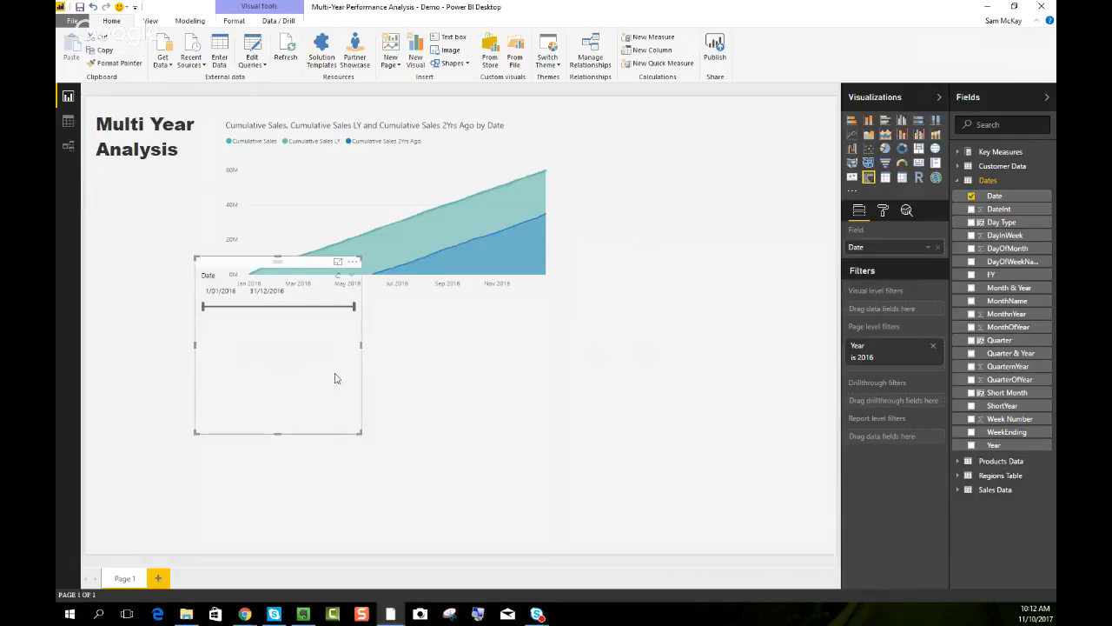
drag(361, 432, 314, 331)
drag(235, 268, 135, 179)
drag(317, 185, 325, 184)
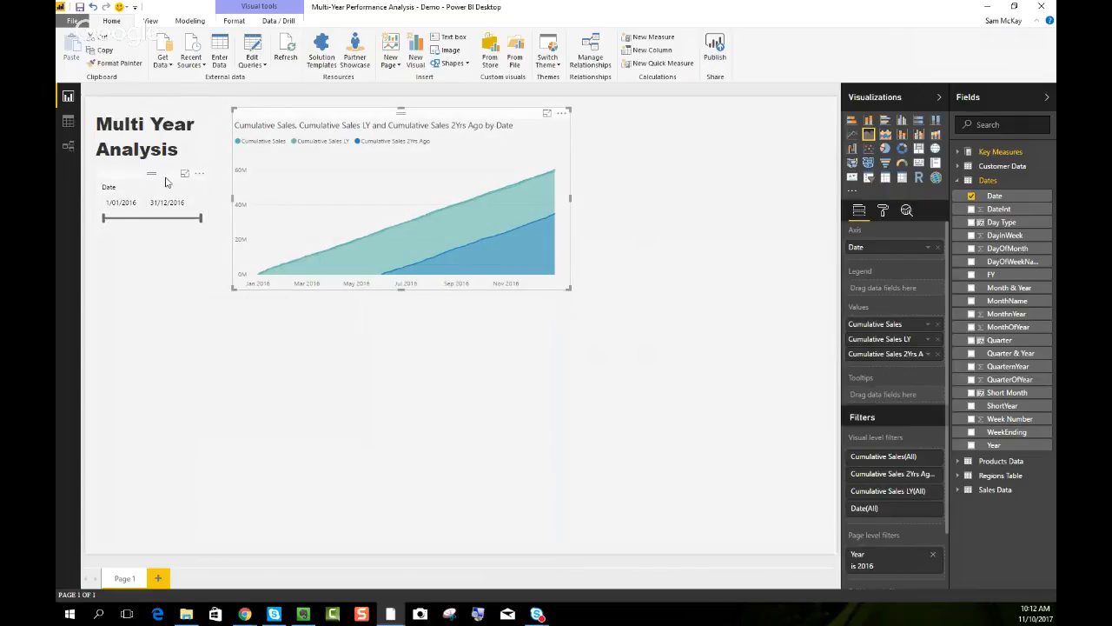
click(206, 226)
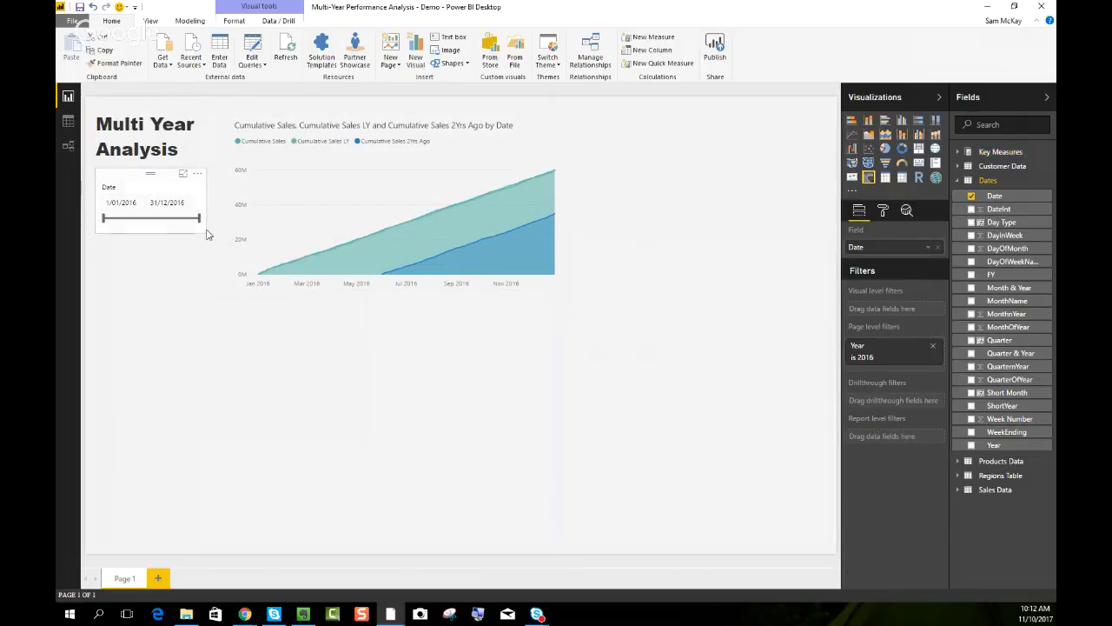
Add a slicer on the Product Name field of Products Data in the empty area below the chart
click(655, 340)
click(988, 180)
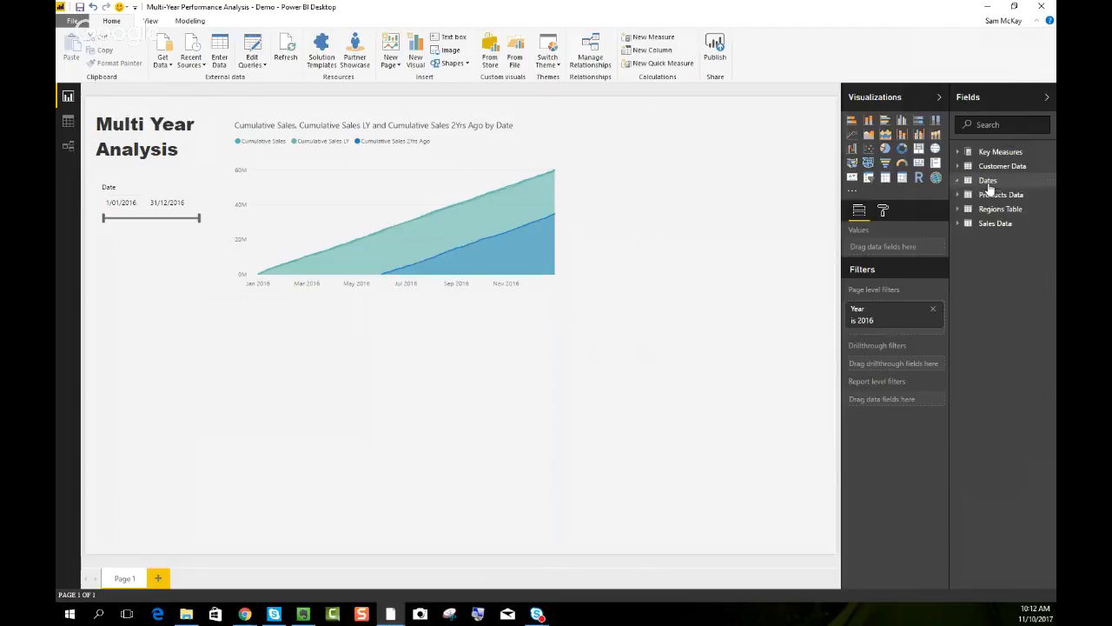
click(997, 194)
drag(1008, 224, 270, 365)
drag(315, 300, 330, 339)
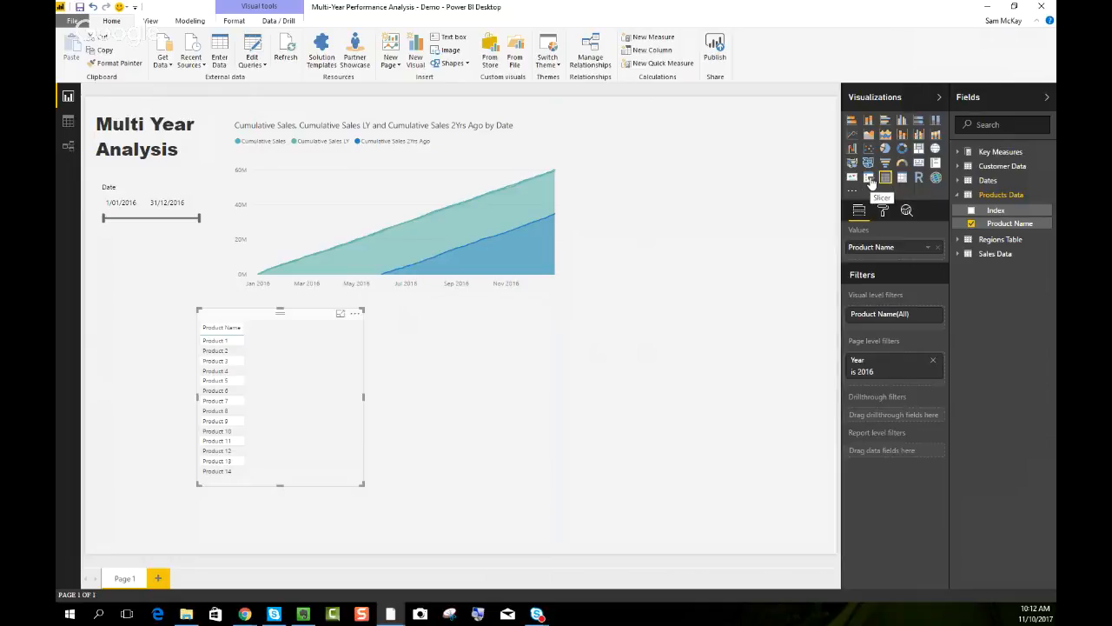
click(869, 179)
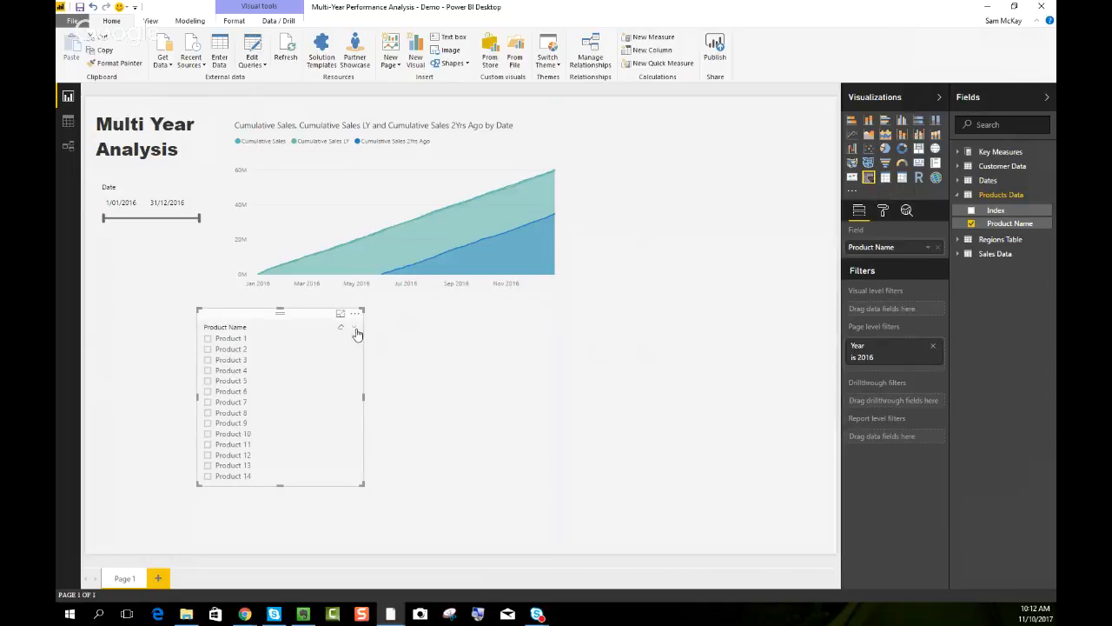
Turn the Product Name slicer into a dropdown, shrink it and place it directly below the Date slicer
click(354, 330)
click(372, 363)
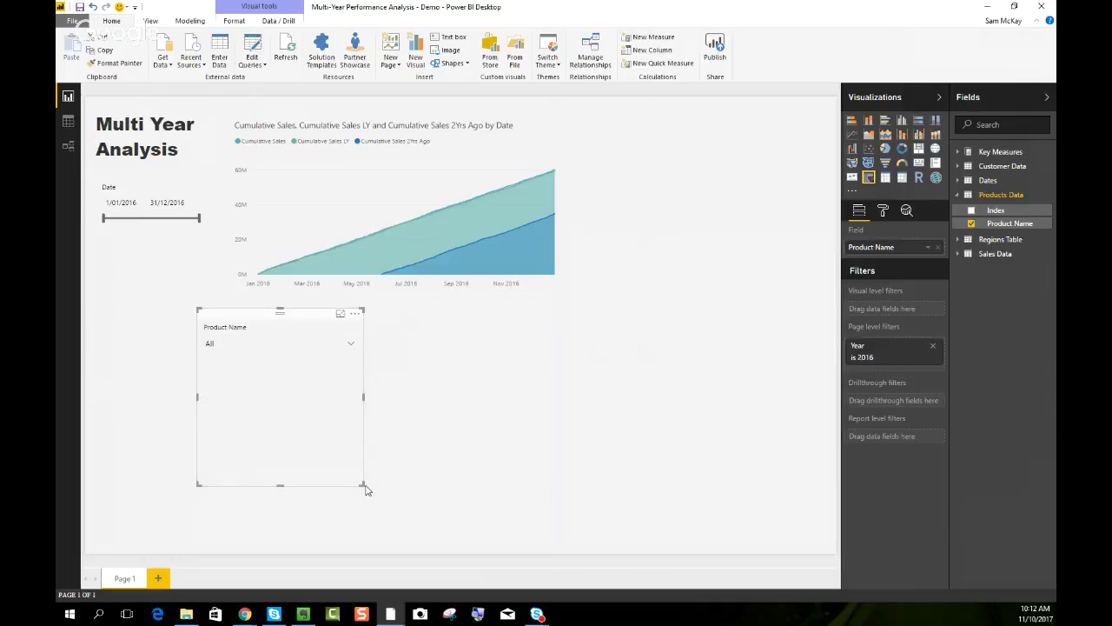
drag(365, 487, 298, 365)
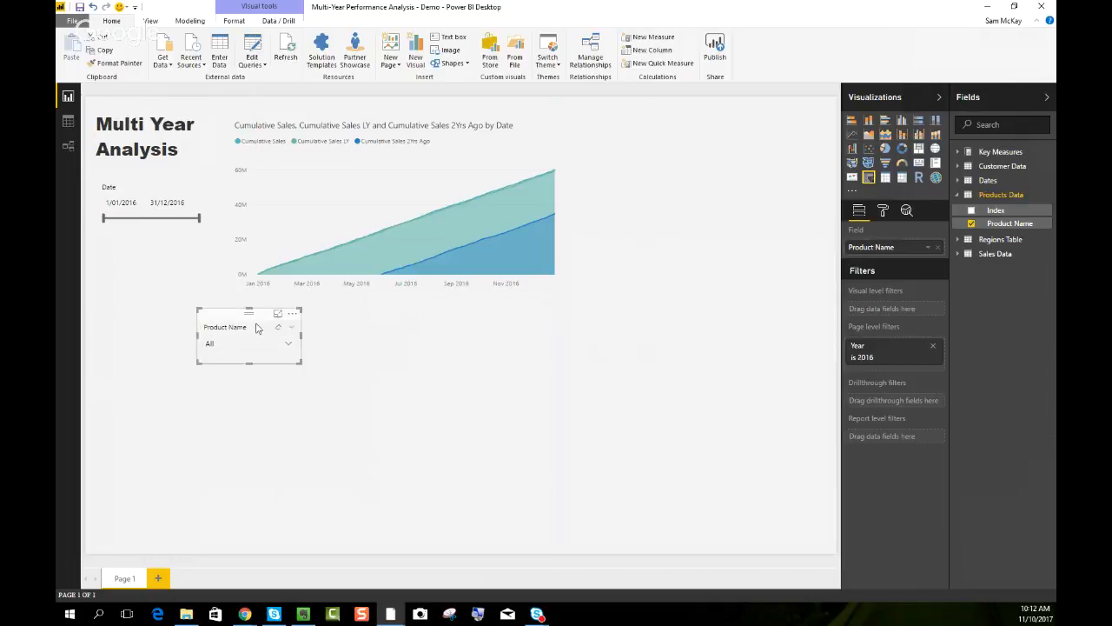
drag(242, 314, 141, 241)
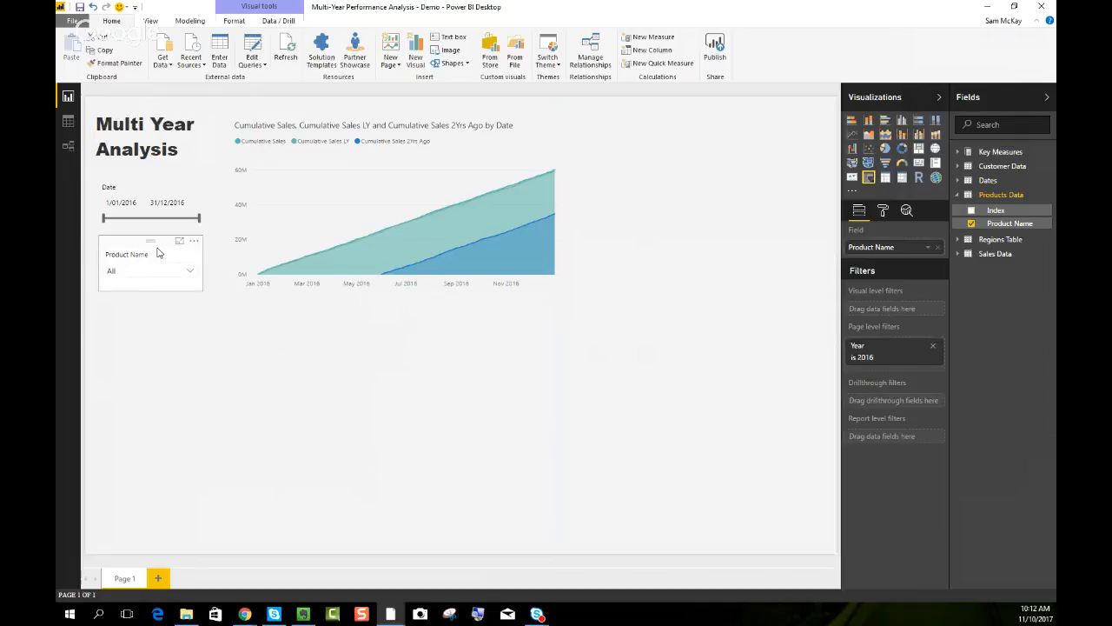
Duplicate the Product Name slicer, place the copy beneath it, switch its field to Customer Names and test its dropdown
key(ctrl+c)
key(ctrl+v)
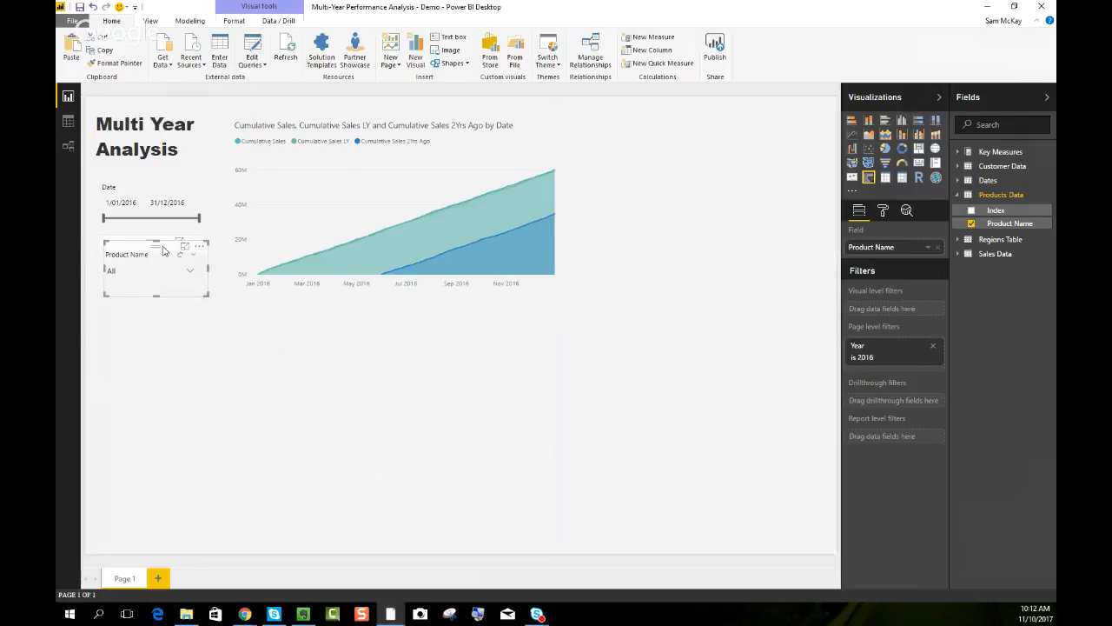
drag(158, 252, 158, 304)
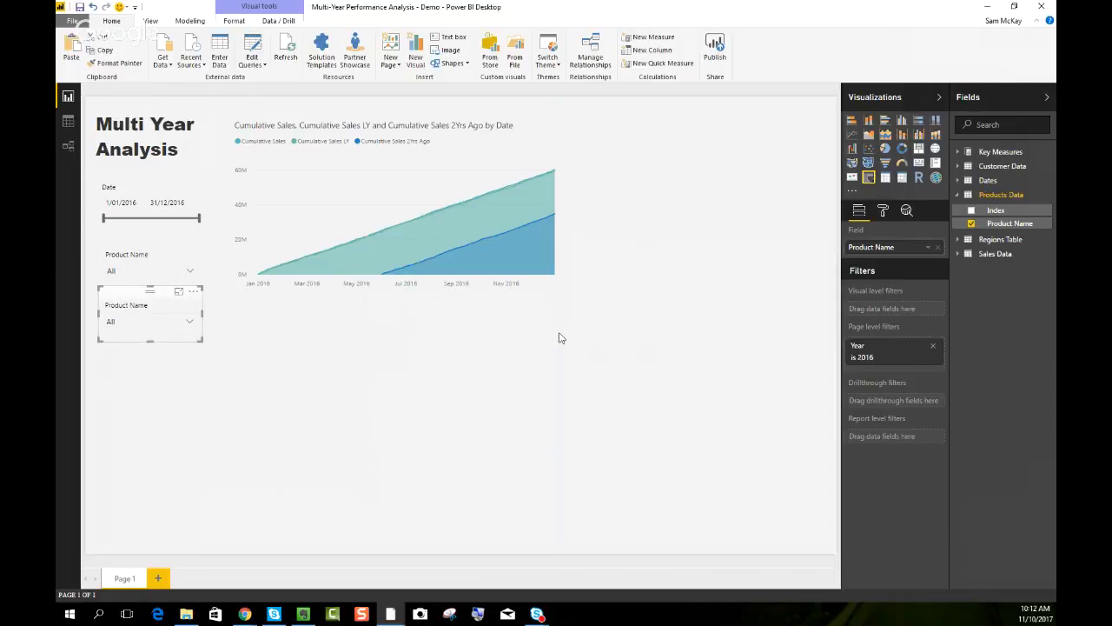
click(989, 193)
click(990, 169)
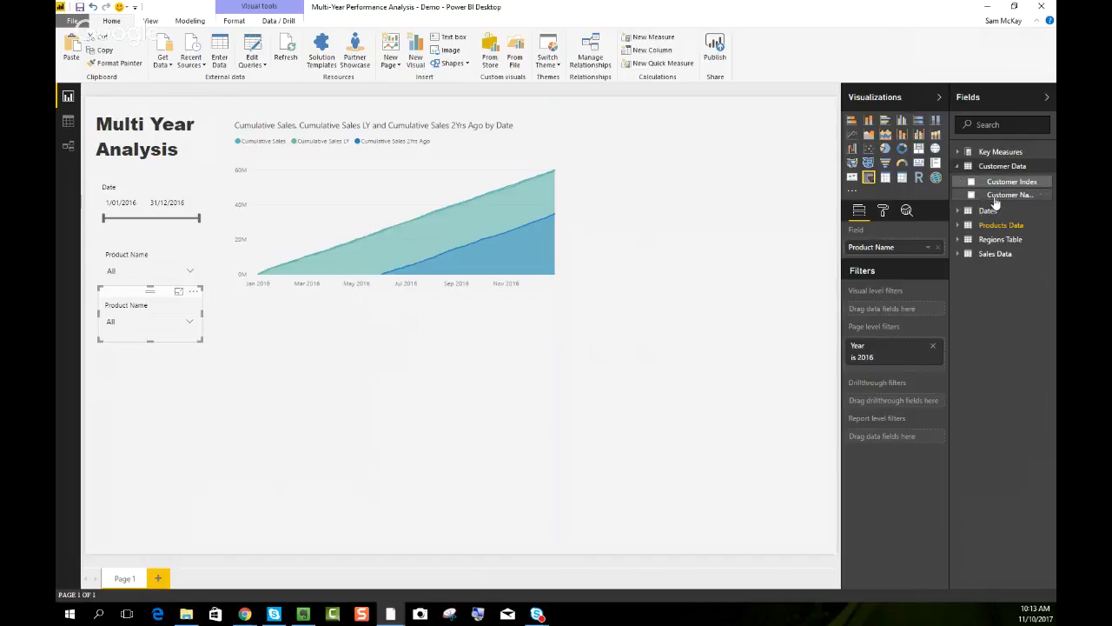
drag(1008, 194, 881, 258)
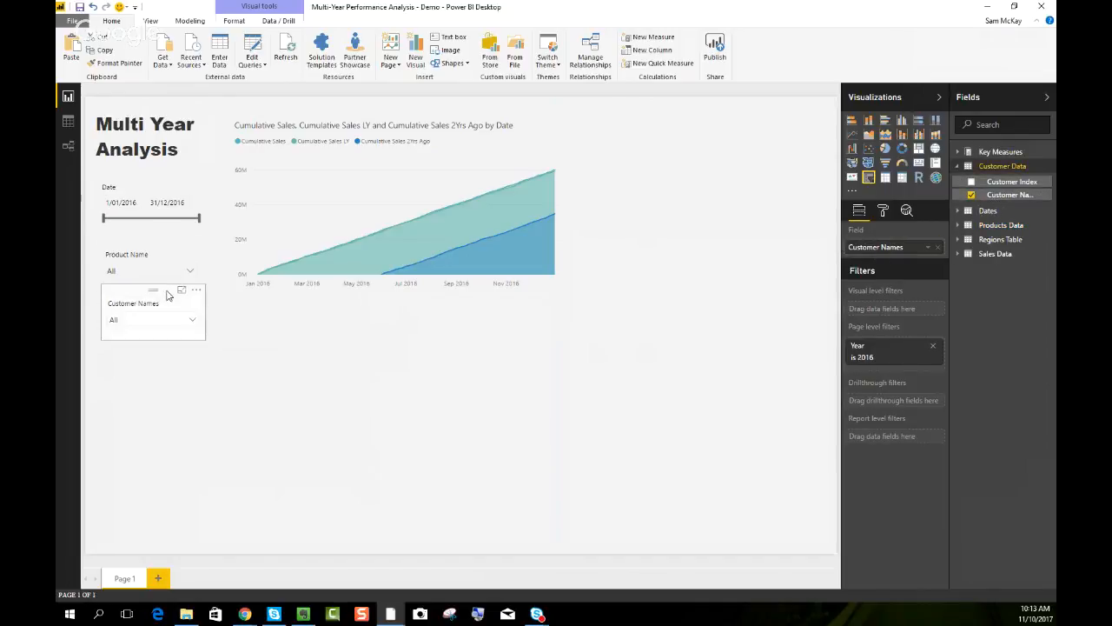
click(189, 322)
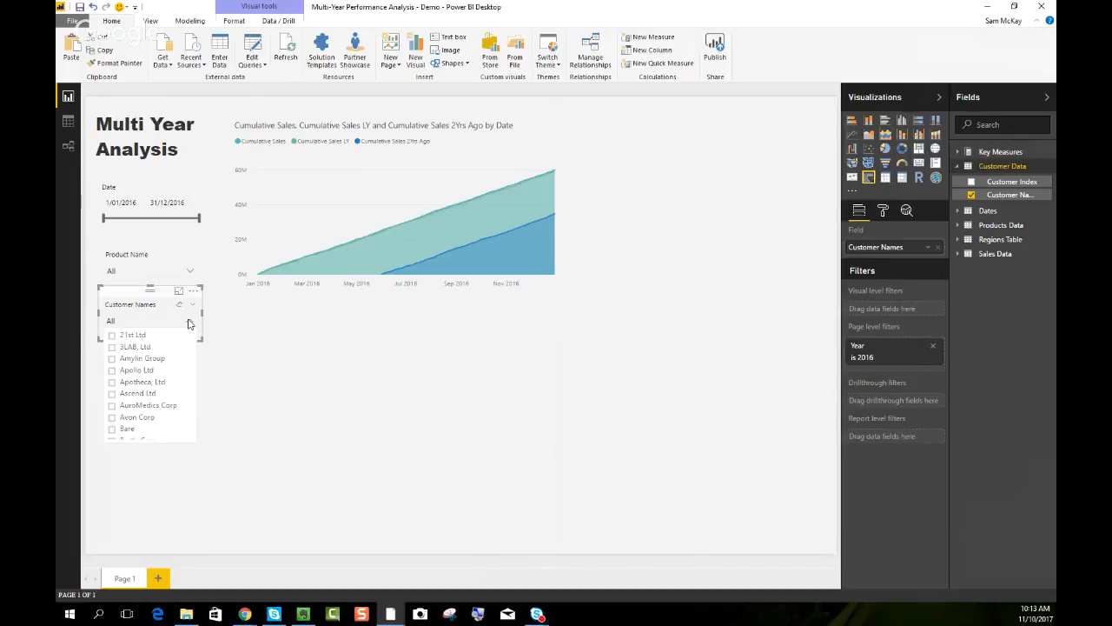
click(188, 322)
click(260, 355)
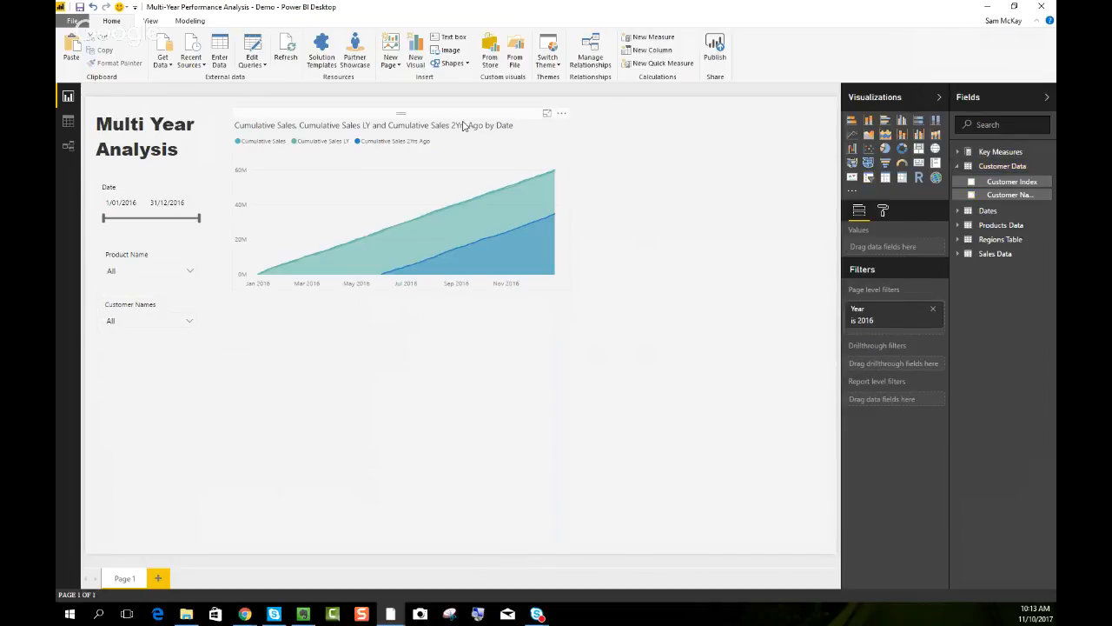
Narrow the cumulative sales chart slightly and set the Date slicer range to 29/05/2016–27/11/2016
click(469, 118)
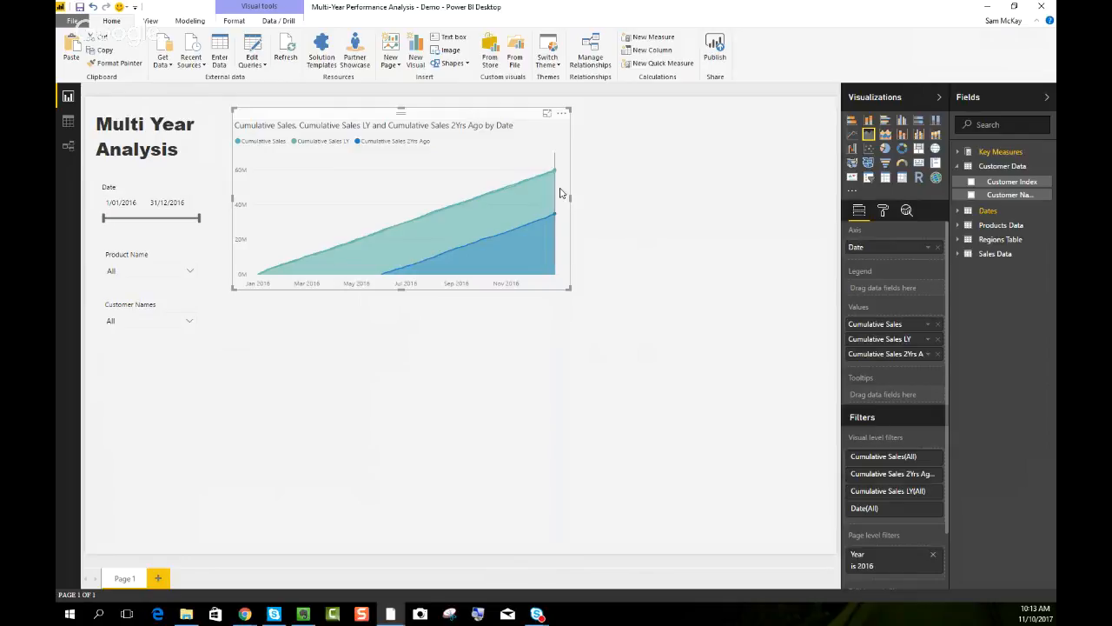
drag(570, 198, 553, 199)
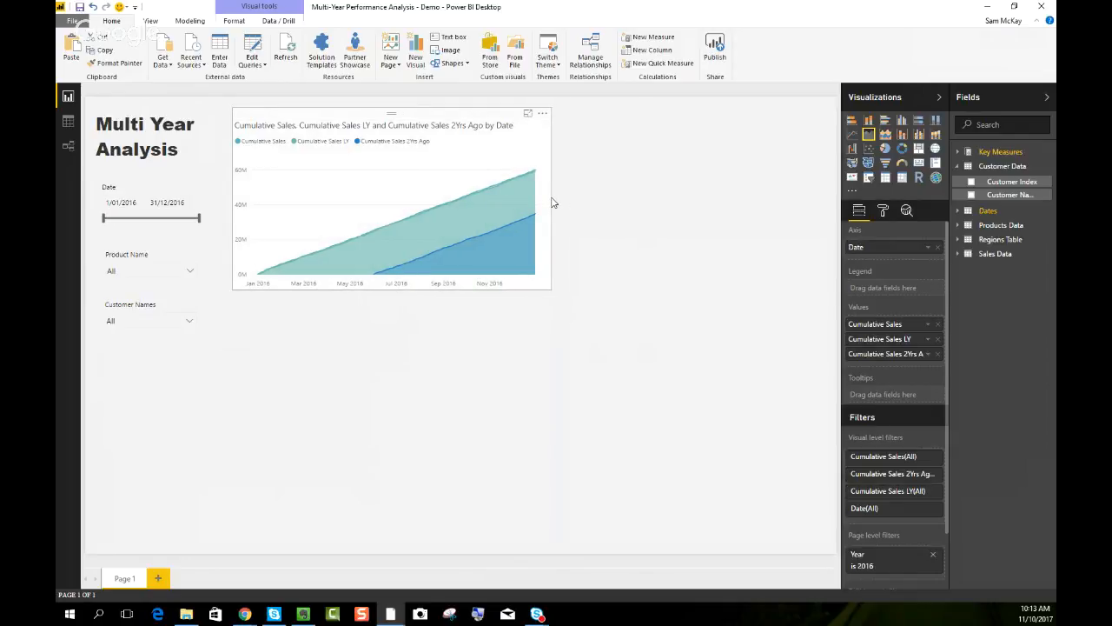
drag(103, 218, 191, 219)
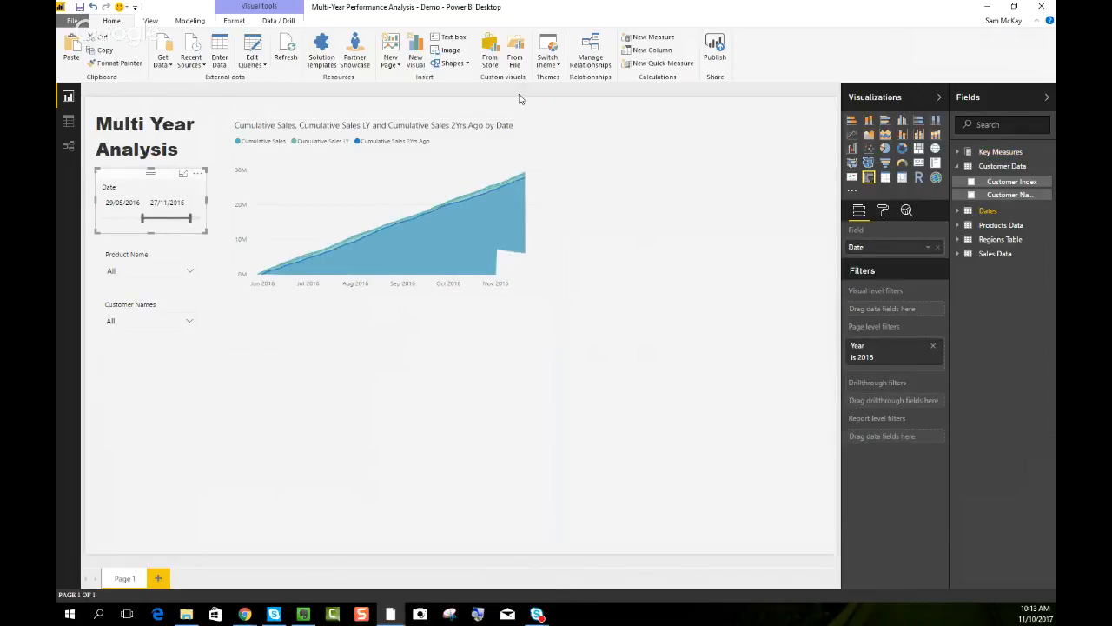
Duplicate the cumulative sales chart, place the copy in the page's upper-right corner and make it smaller
click(427, 118)
key(ctrl+c)
key(ctrl+v)
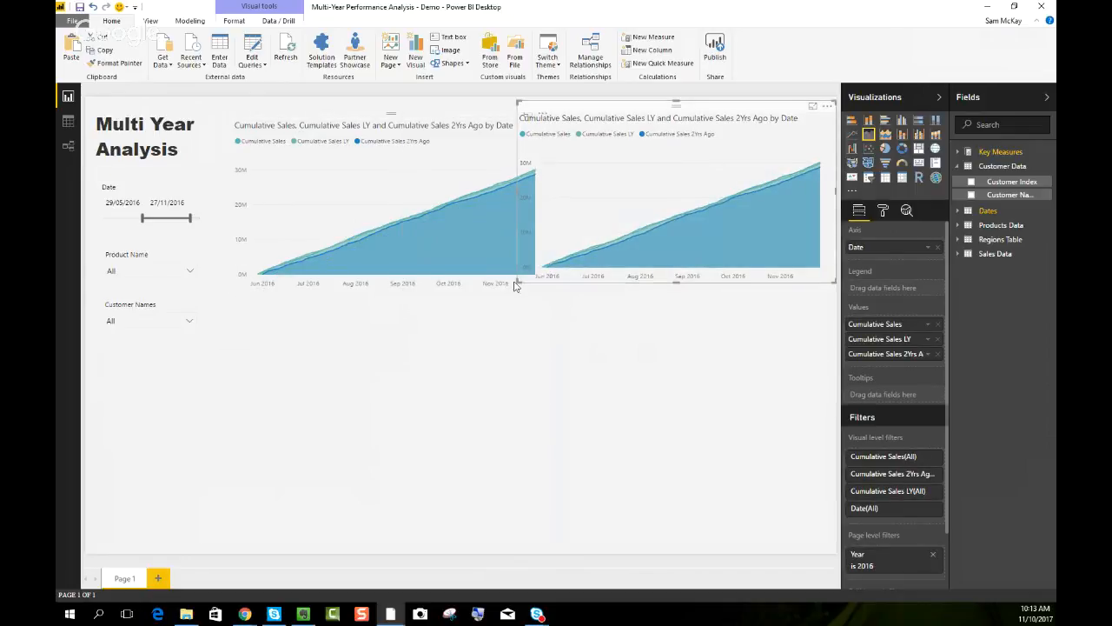
drag(514, 285, 551, 214)
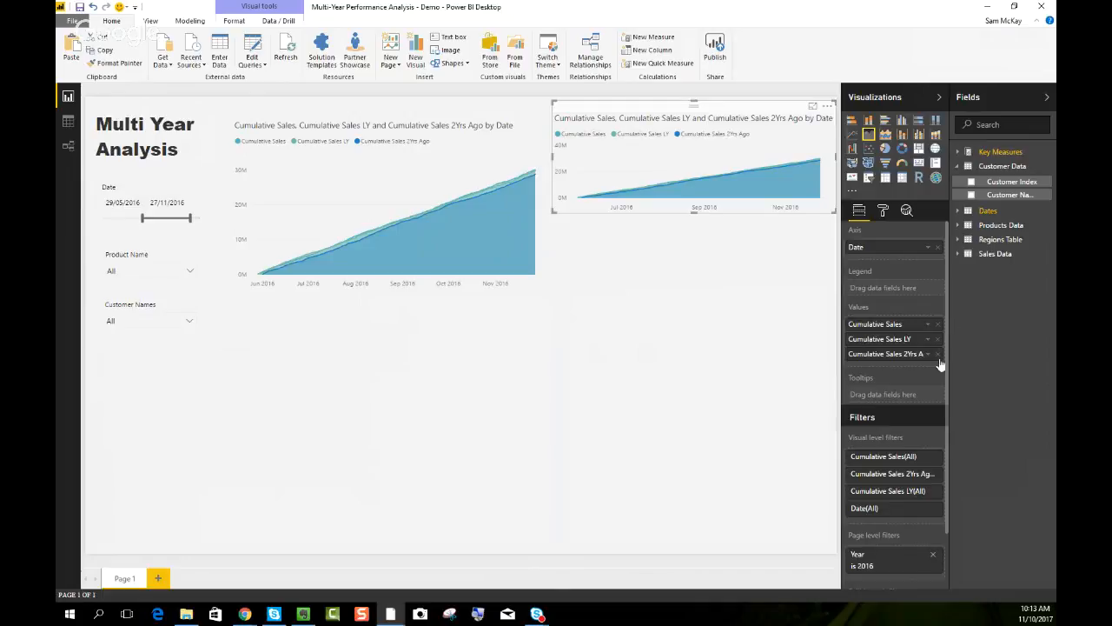
Replace the three cumulative sales measures in the copied chart with the Total Sales measure
click(937, 354)
click(938, 339)
click(937, 325)
click(986, 152)
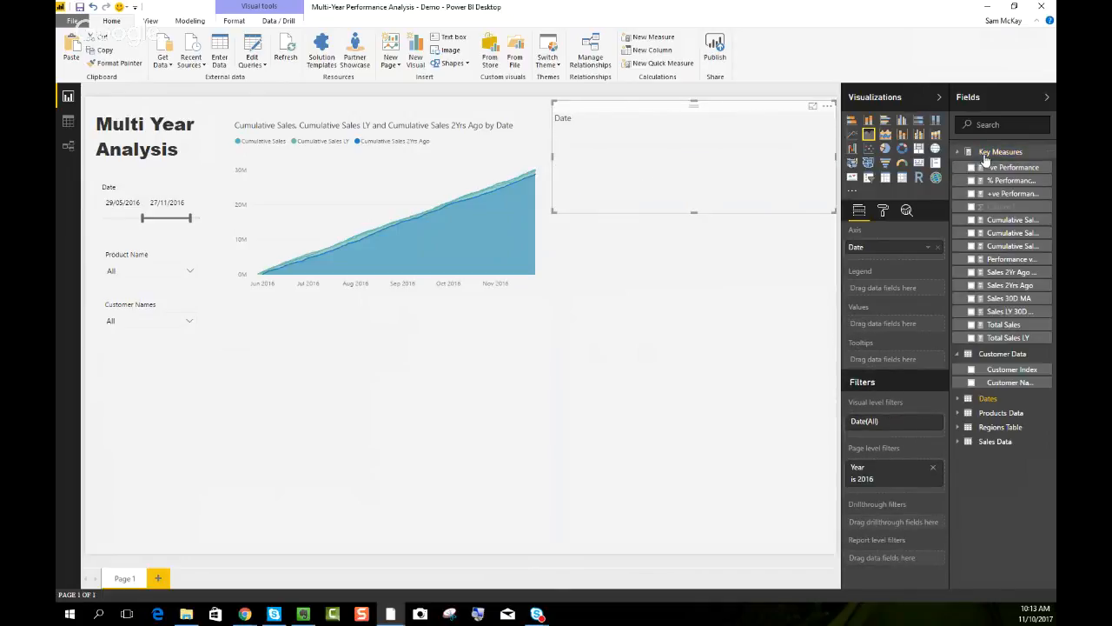
drag(1004, 325, 878, 323)
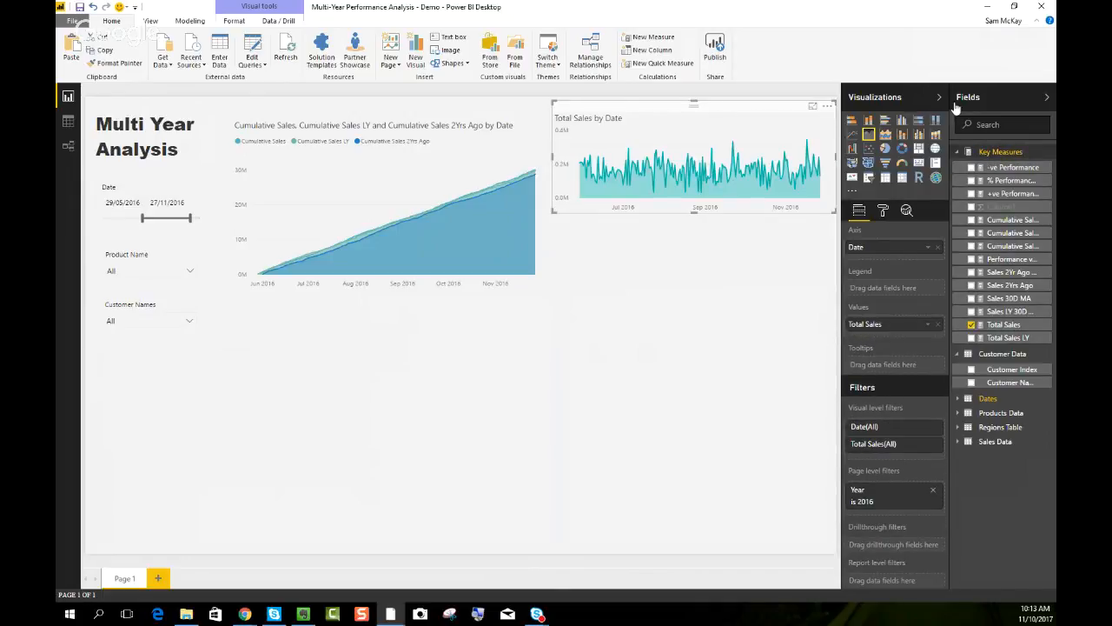
Convert the Total Sales by Date chart to a stacked column chart, reduce its size and adjust both charts' positions
drag(949, 97, 915, 96)
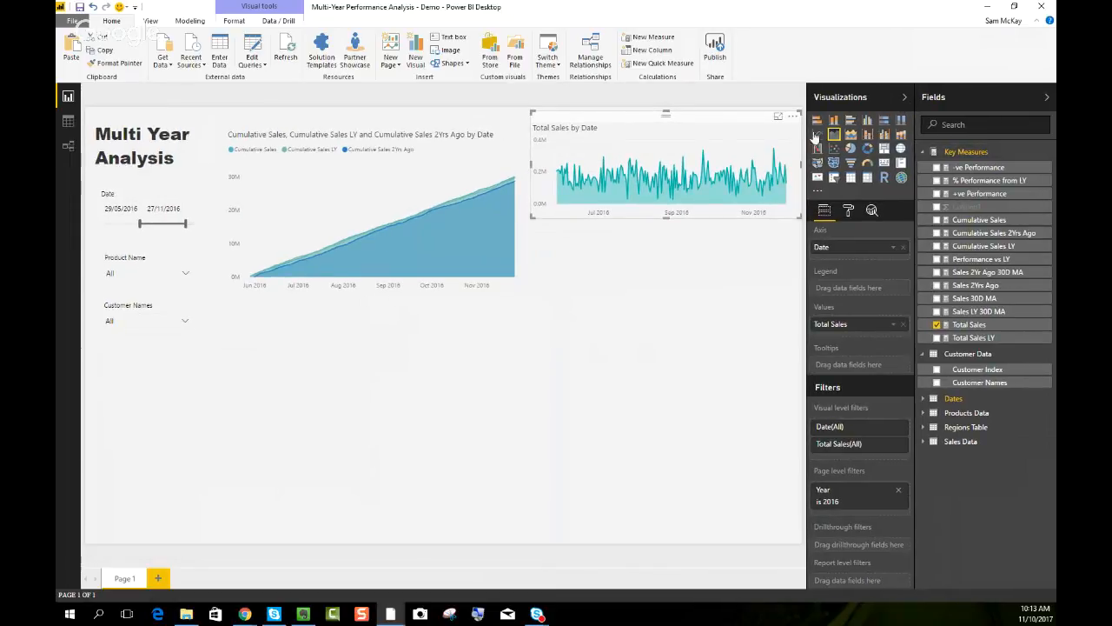
click(834, 121)
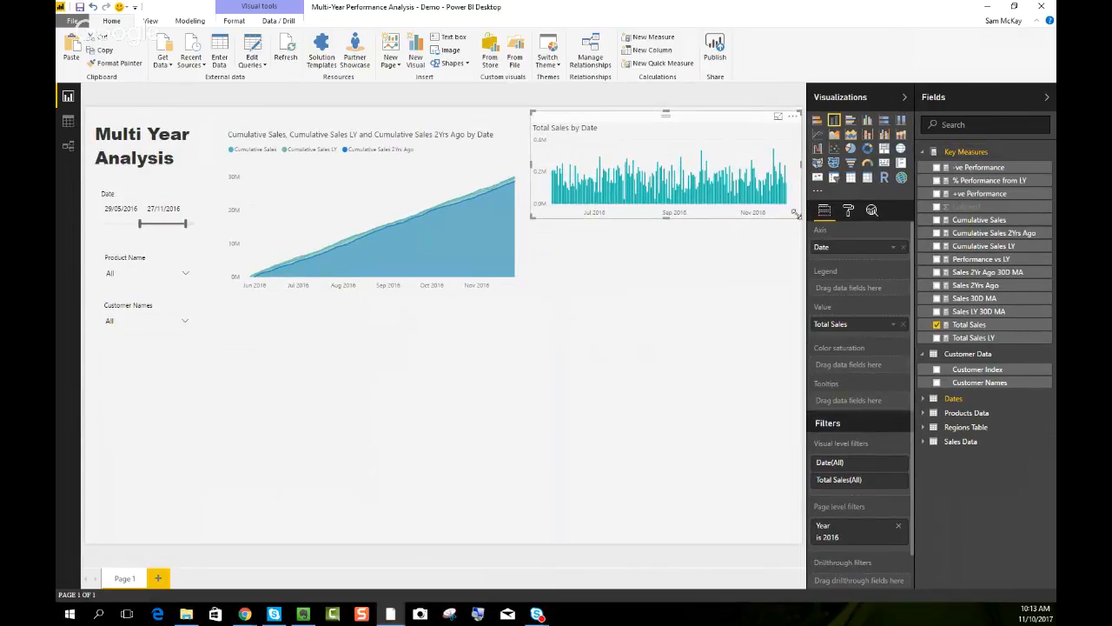
drag(797, 214, 787, 215)
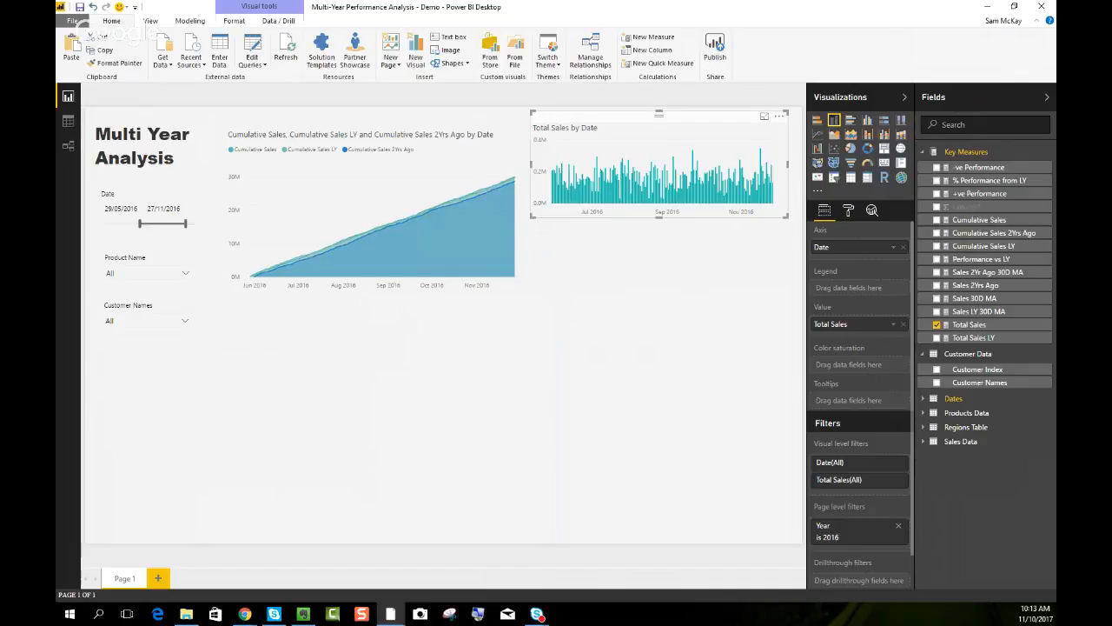
drag(658, 218, 660, 209)
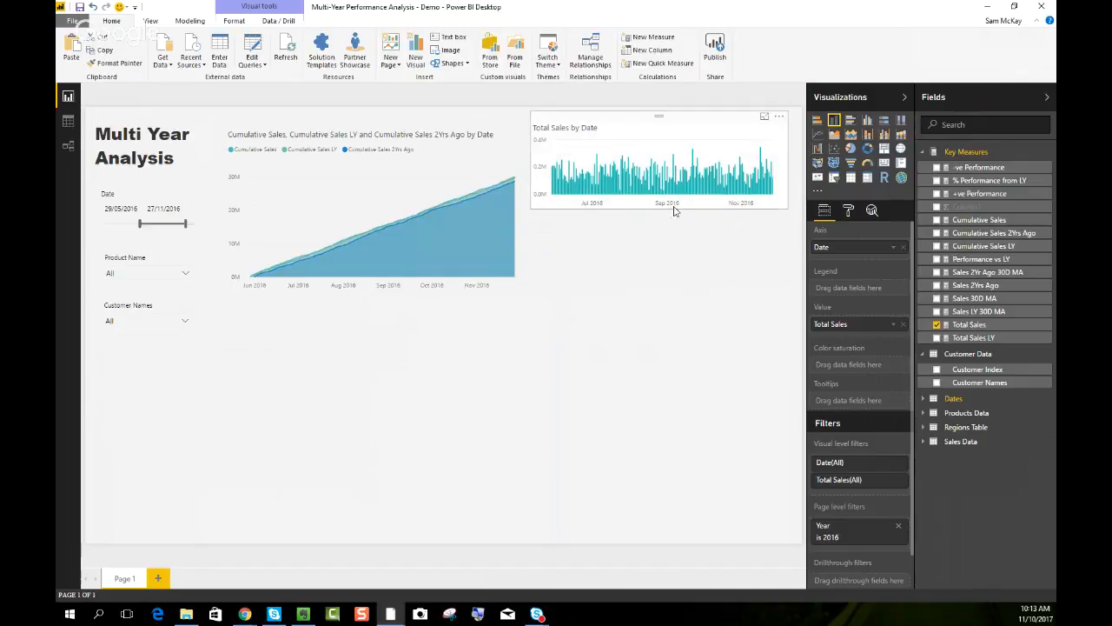
drag(461, 152, 448, 147)
drag(644, 141, 641, 141)
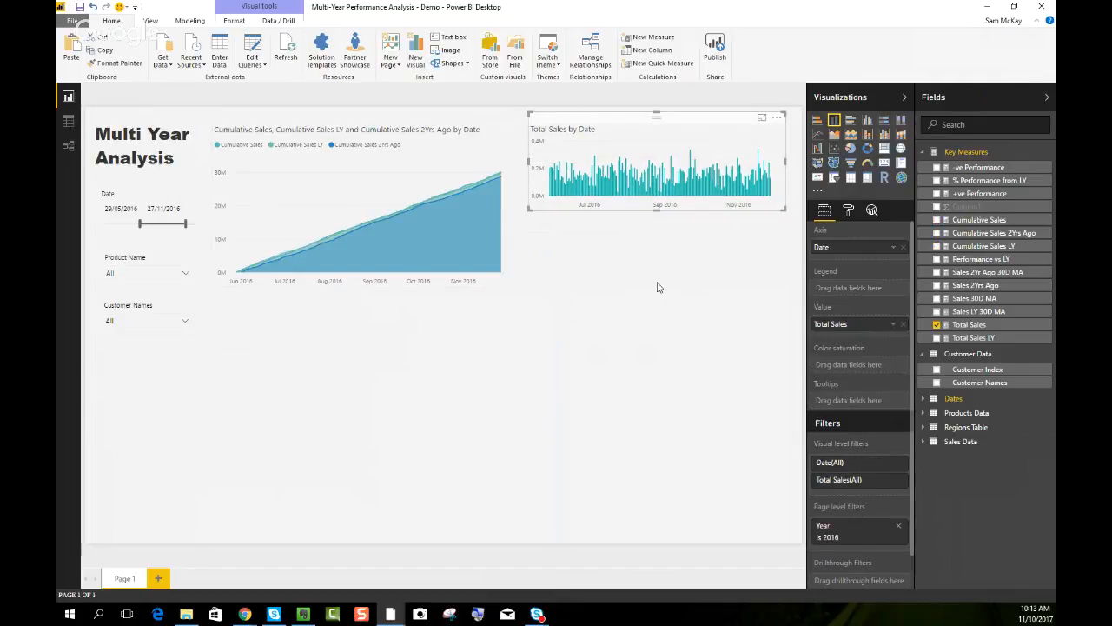
Duplicate the Total Sales by Date chart, move the copy to the lower part of the page and convert it to a map
click(658, 284)
click(703, 119)
key(ctrl+c)
key(ctrl+v)
drag(707, 128, 670, 365)
click(900, 148)
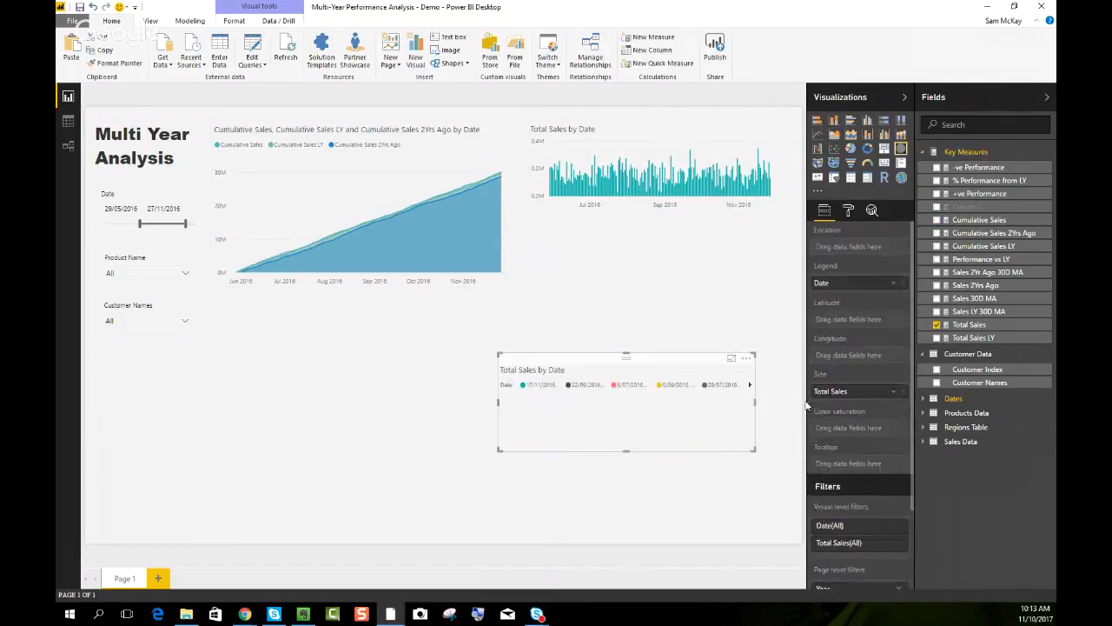
Set the data categories of the Regions Table's Latitude and Longitude fields to Latitude and Longitude respectively
click(961, 428)
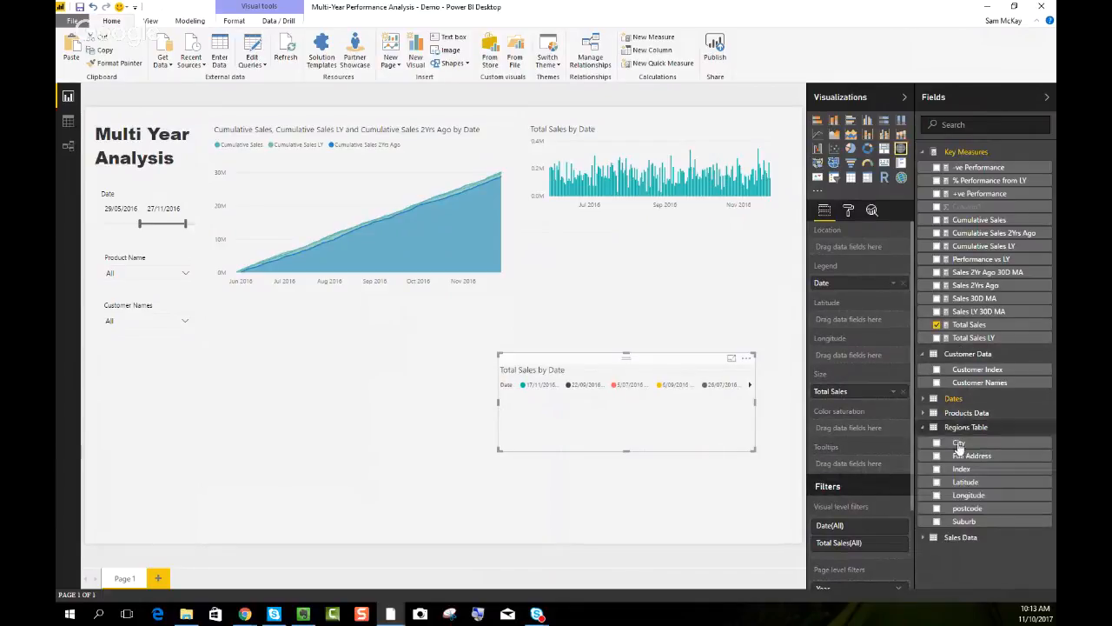
click(191, 22)
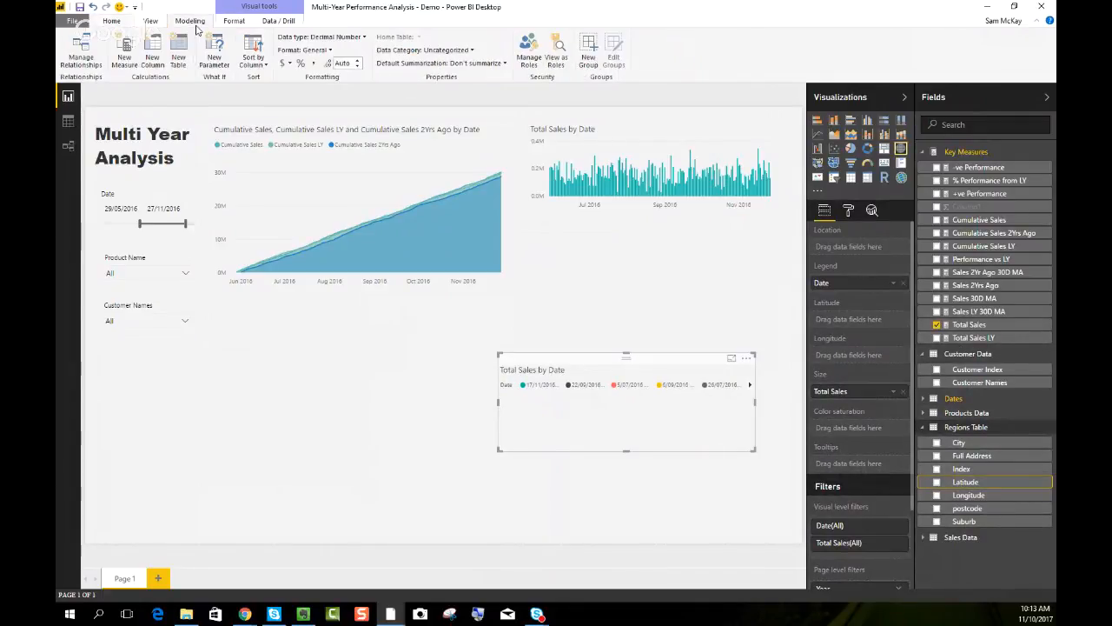
click(435, 49)
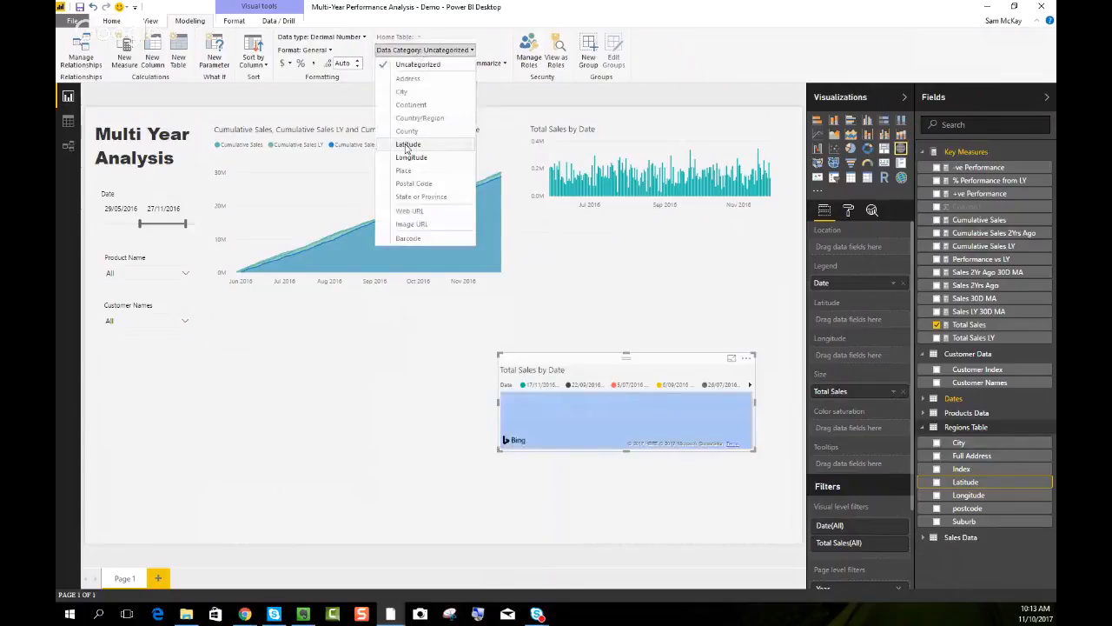
click(405, 150)
click(977, 497)
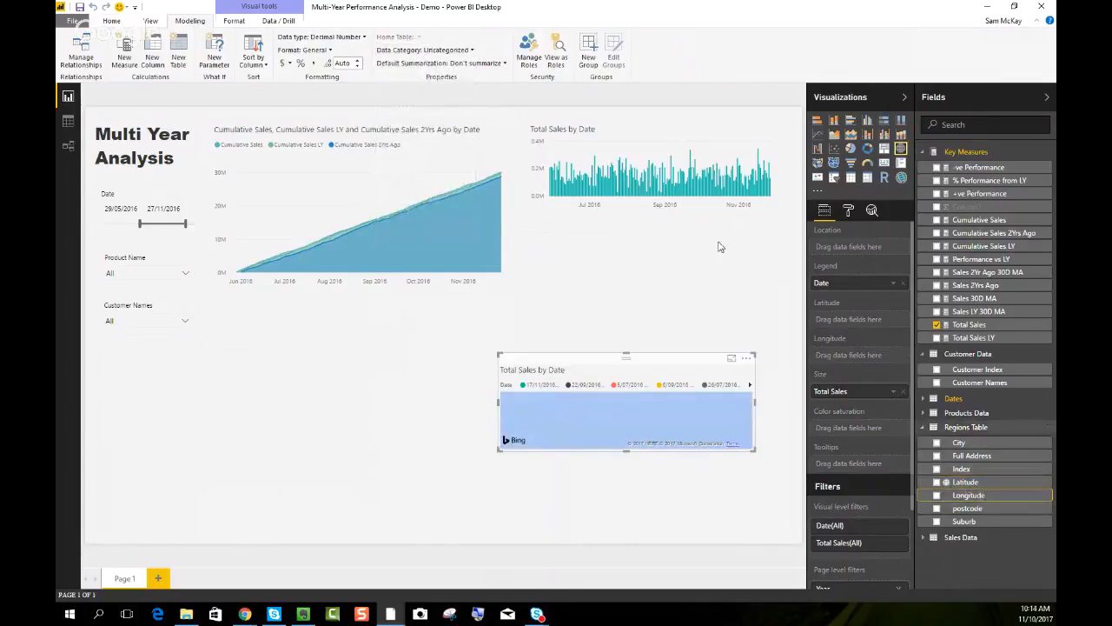
click(434, 49)
click(412, 157)
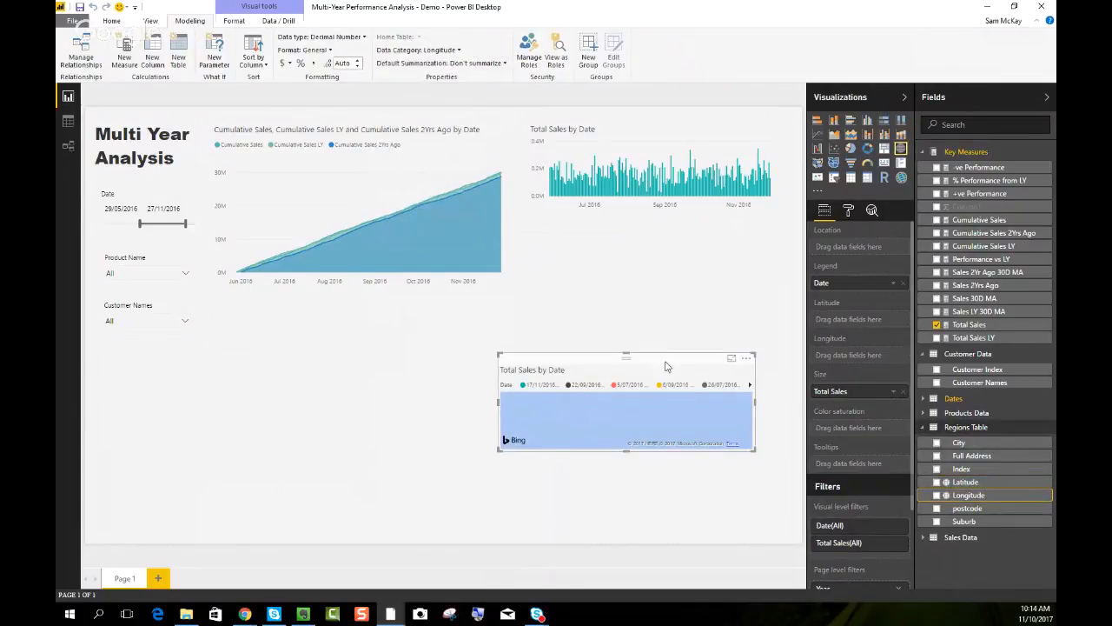
Move the map up beneath the daily sales chart and plot it by Latitude and Longitude instead of the Date legend
drag(665, 368, 752, 260)
click(904, 283)
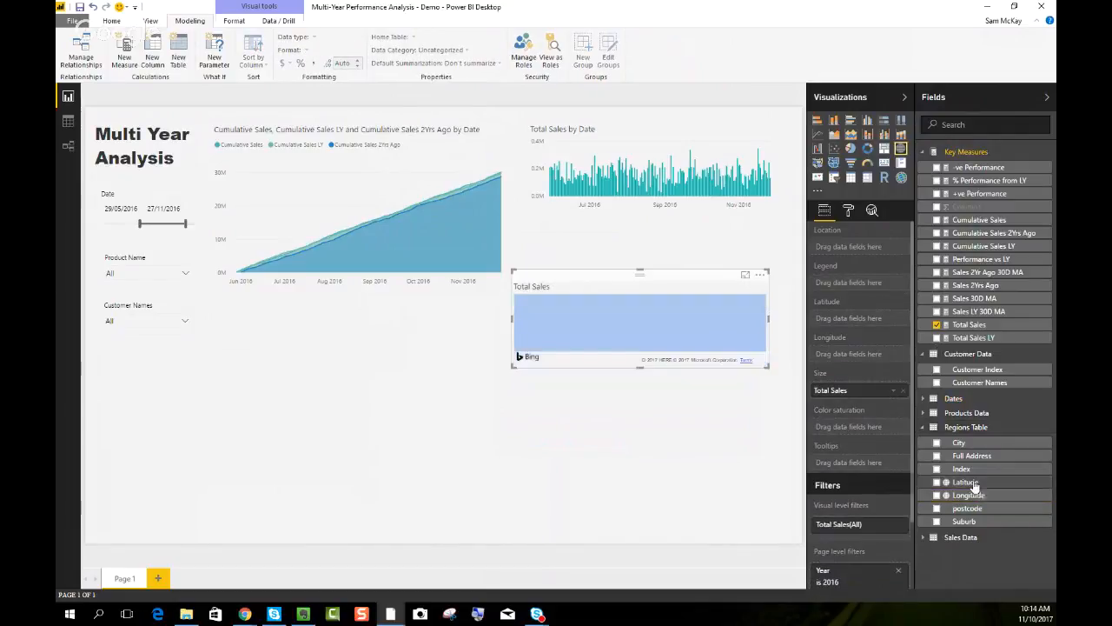
drag(966, 481, 856, 323)
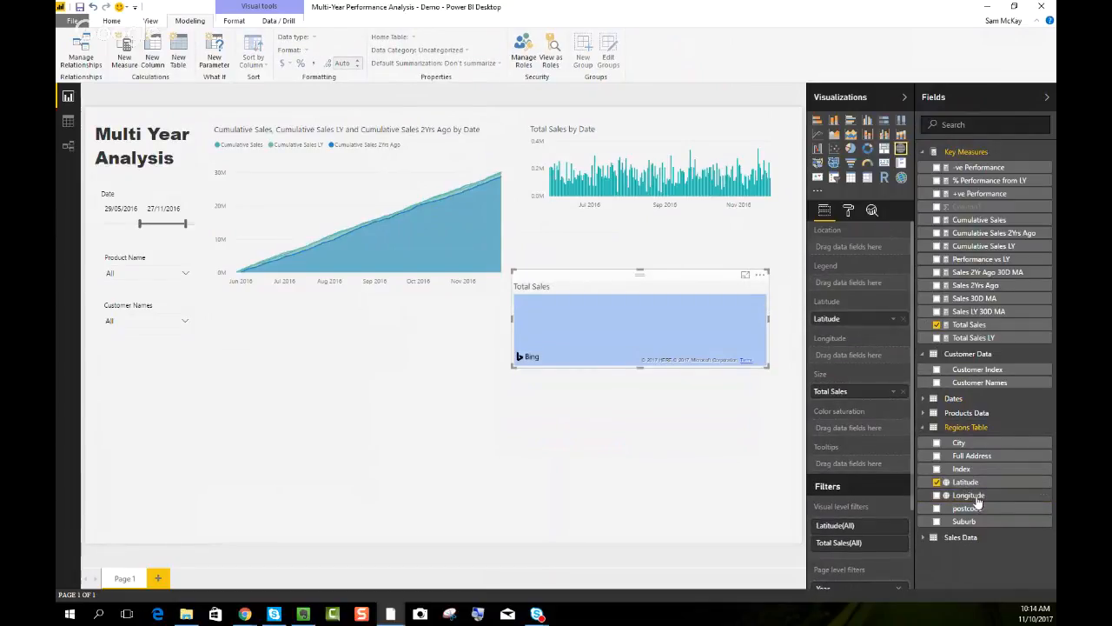
drag(968, 494, 856, 356)
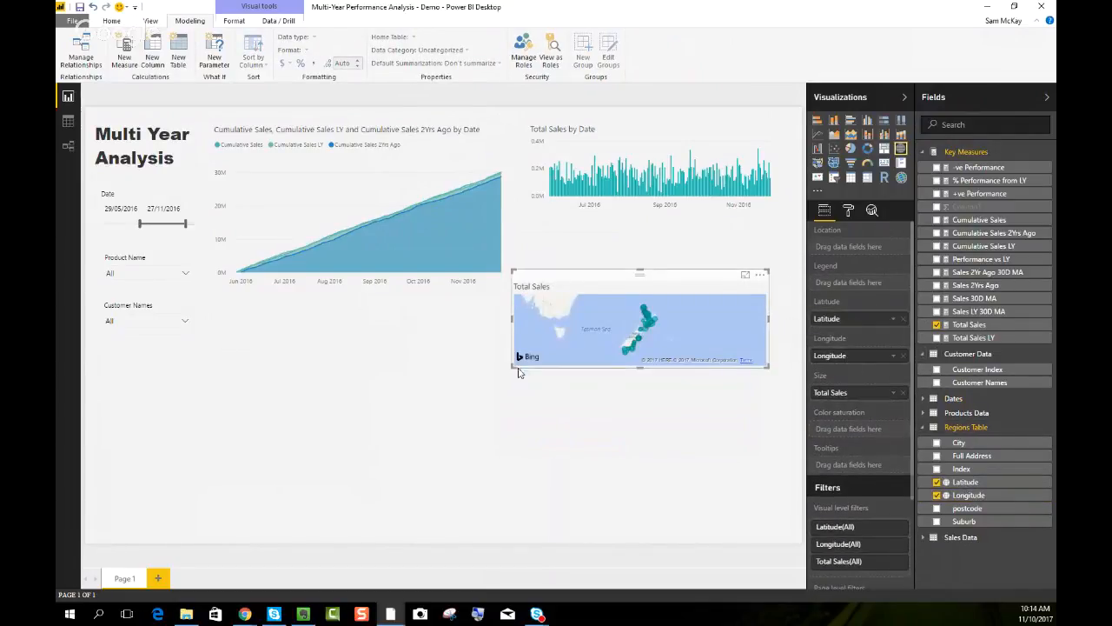
Reshape the Total Sales map into a narrow, tall visual and place it in the page's lower-right corner
drag(514, 365, 634, 513)
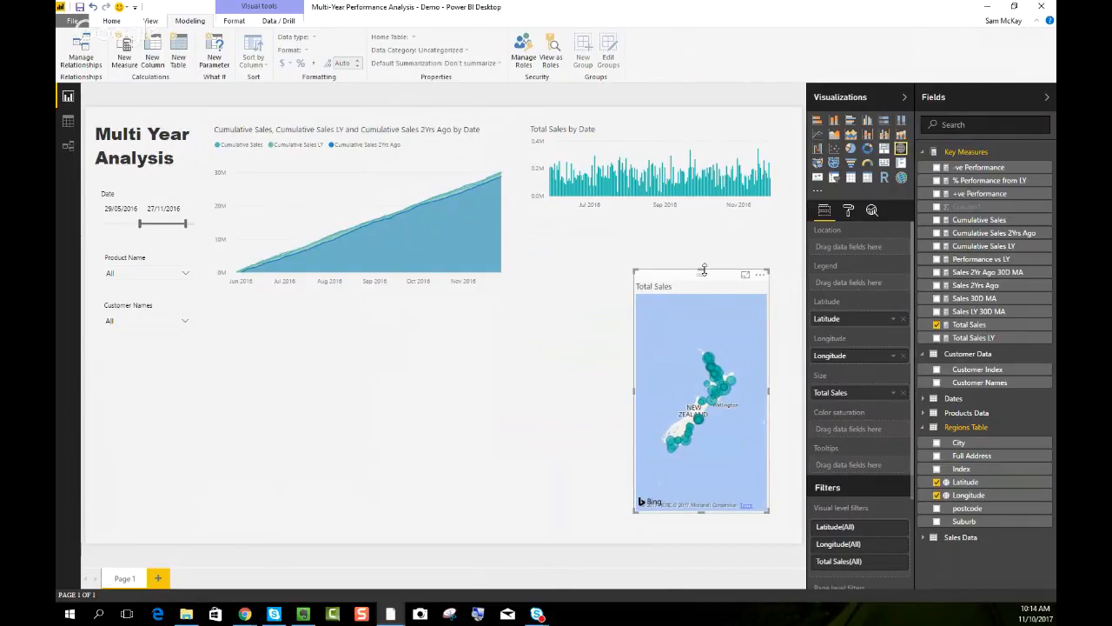
drag(703, 270, 752, 331)
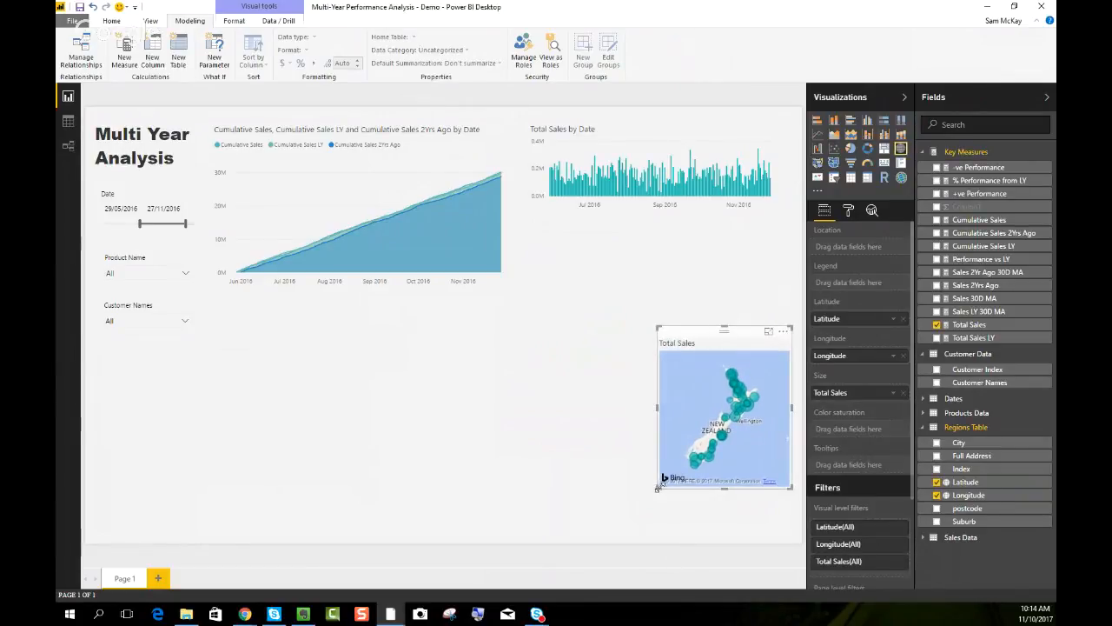
drag(657, 489, 663, 532)
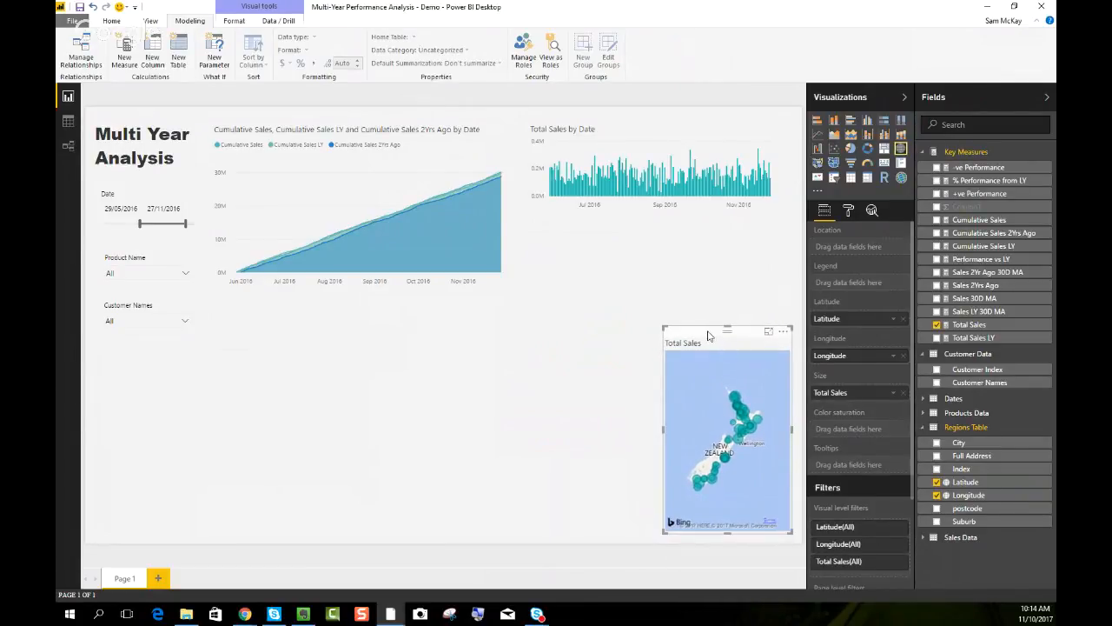
drag(708, 337, 713, 330)
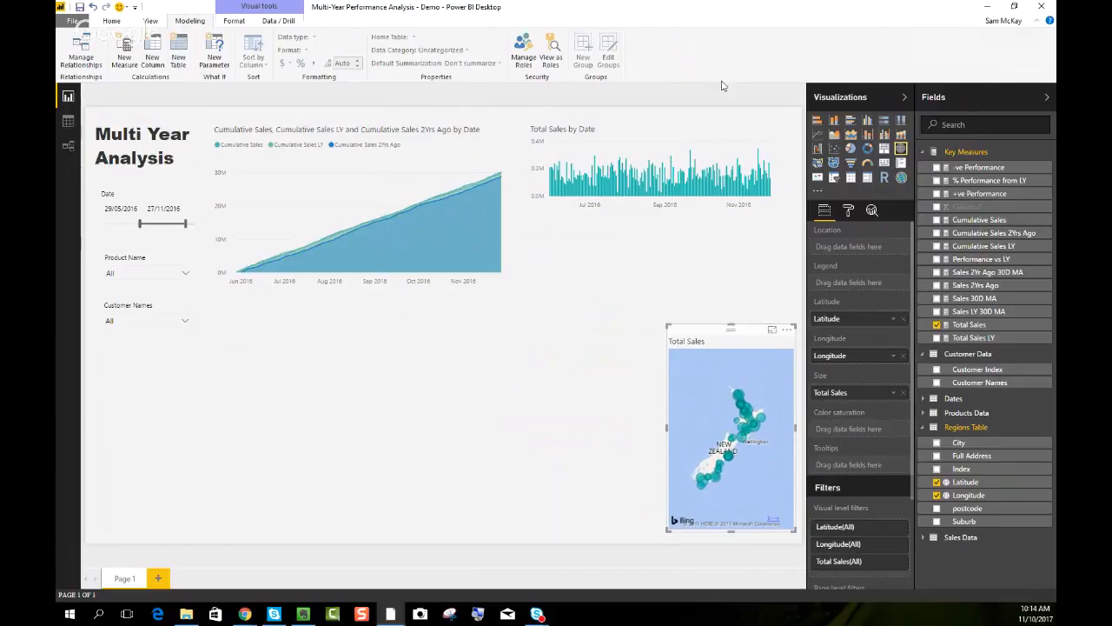
Narrow the cumulative sales chart slightly and widen the Total Sales by Date chart beside it
drag(515, 199, 497, 199)
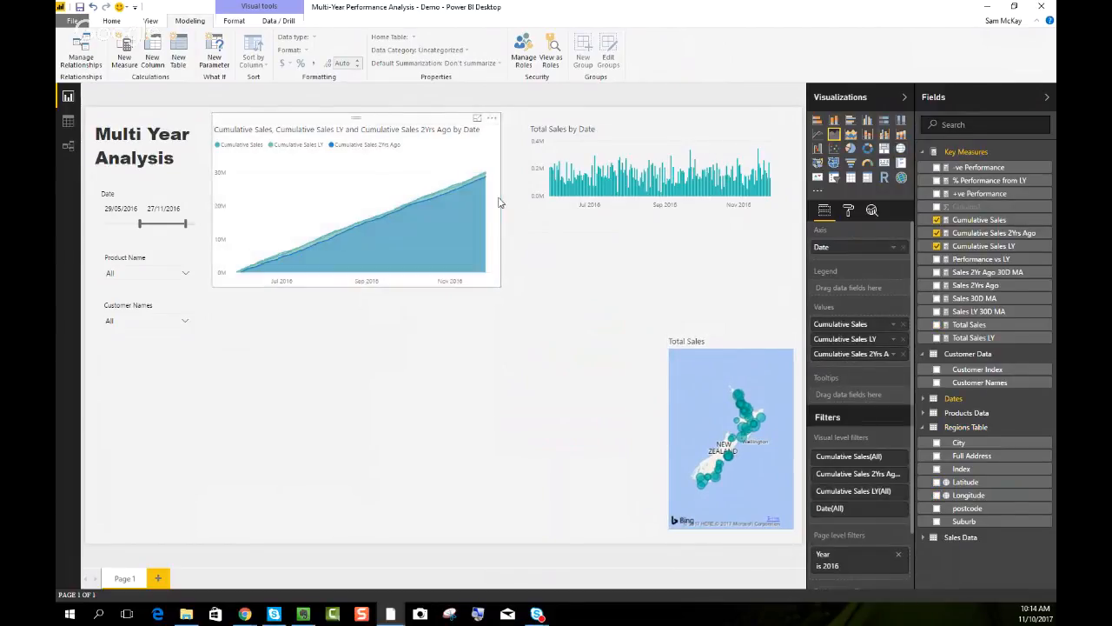
mouse_move(773, 195)
mouse_down()
mouse_move(749, 195)
mouse_move(779, 212)
mouse_up()
click(424, 124)
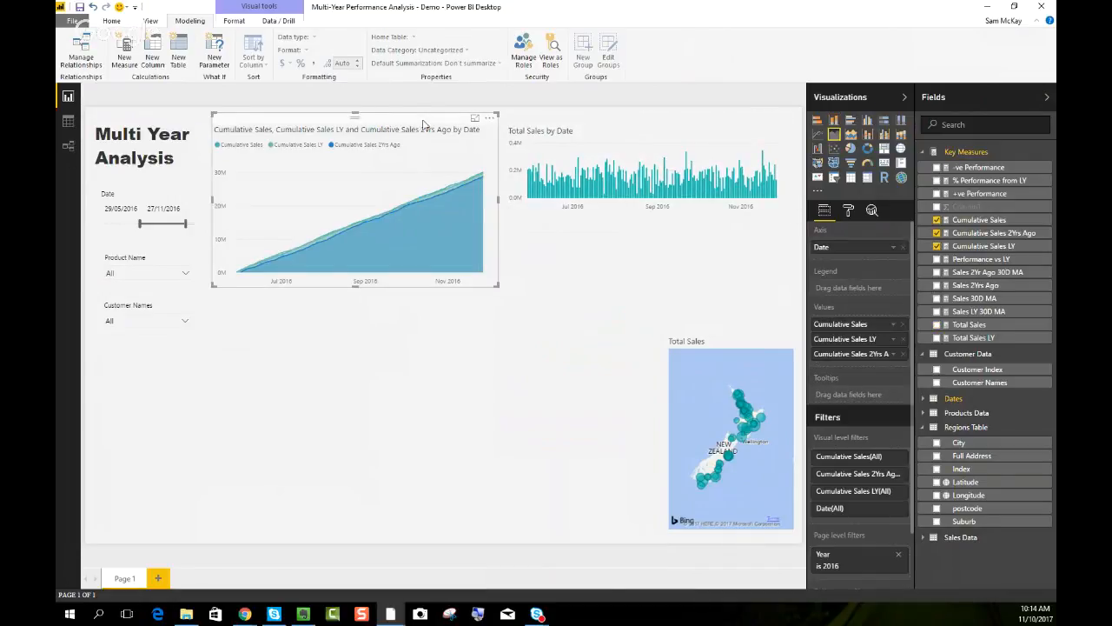
Duplicate the Total Sales by Date chart, place the copy directly below the cumulative sales chart and fit its size there
click(587, 138)
key(ctrl+c)
key(ctrl+v)
drag(565, 215, 351, 325)
drag(493, 388, 486, 402)
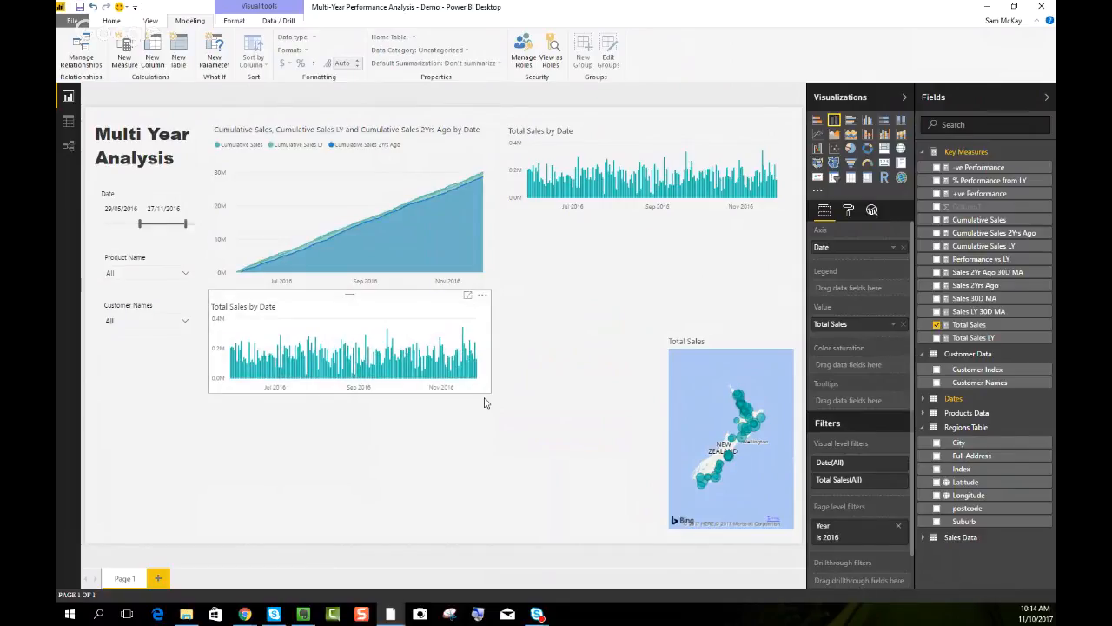
Change the copied column chart's axis to Month & Year and split its columns with Channel as the legend
click(956, 399)
scroll(977, 486, down, 2)
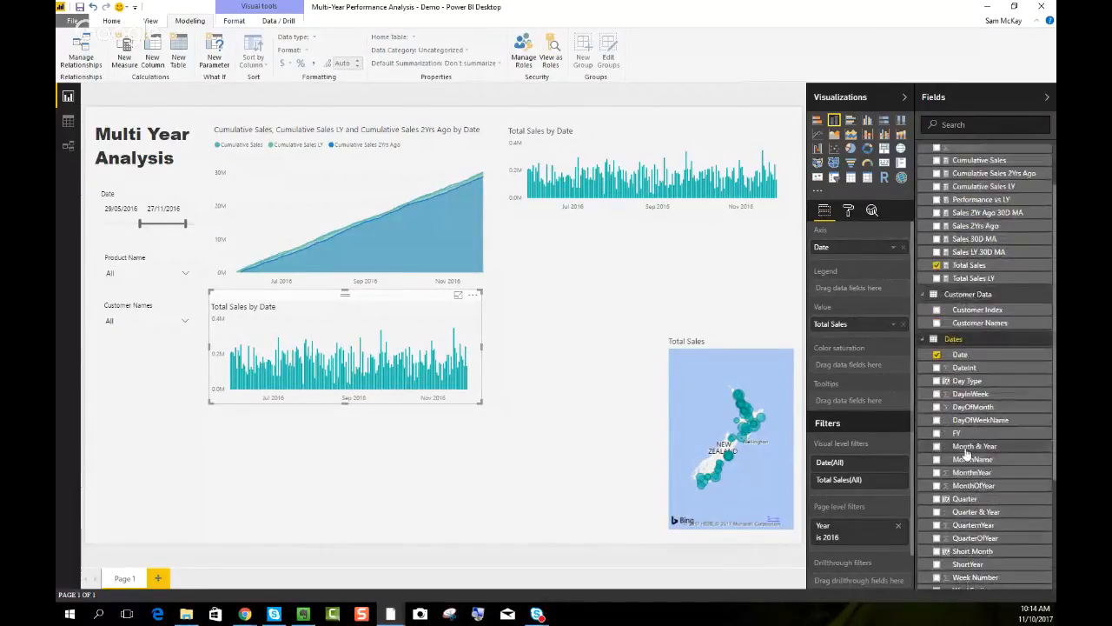
drag(973, 446, 869, 257)
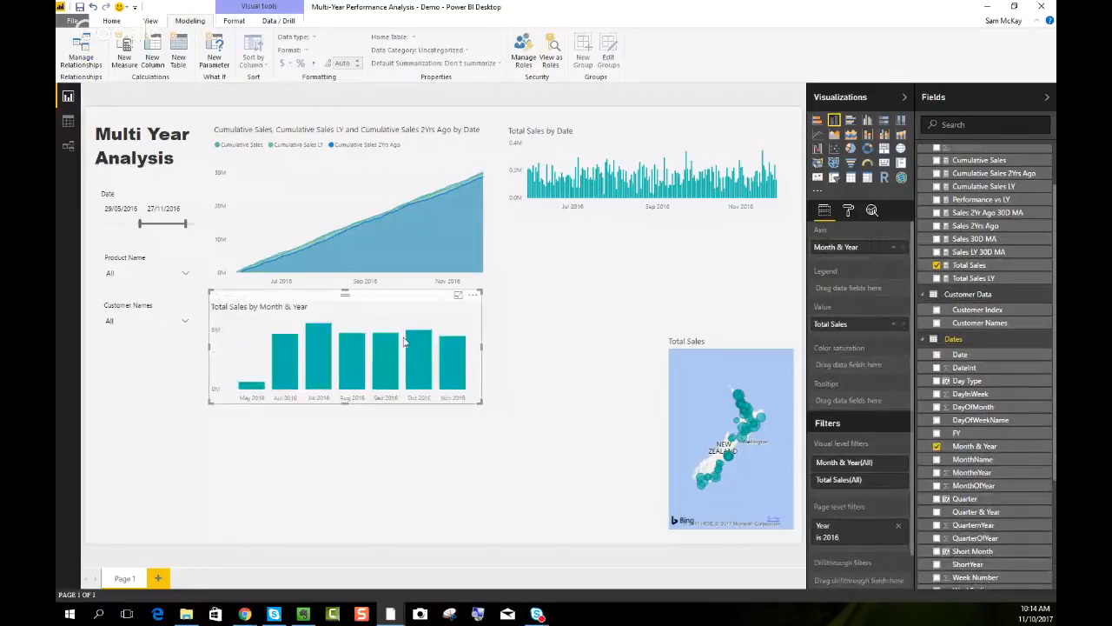
scroll(972, 396, down, 5)
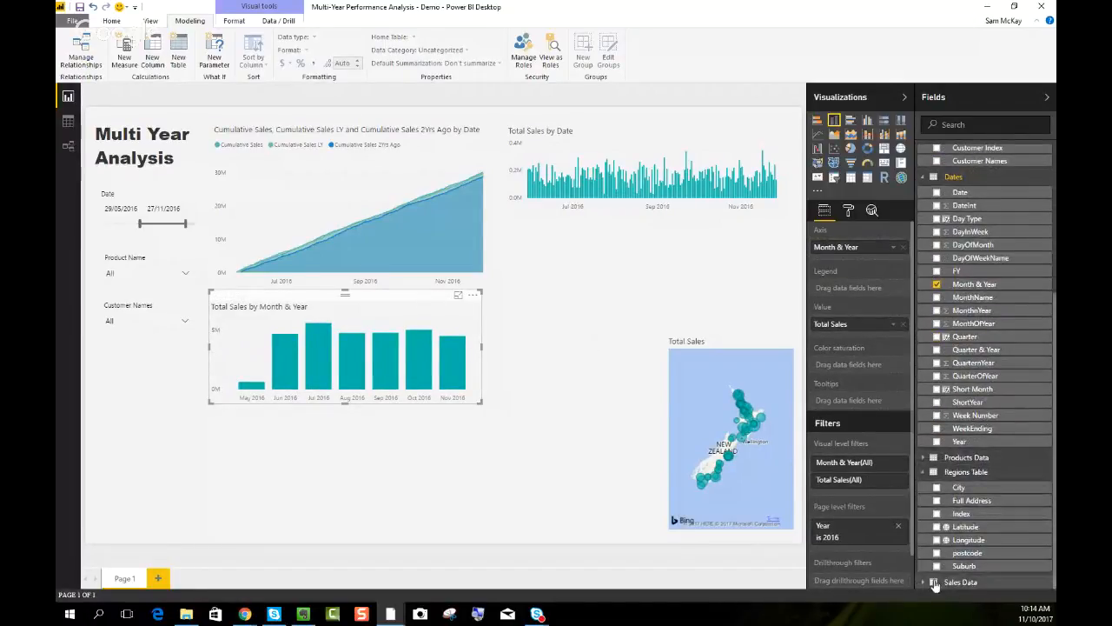
click(926, 584)
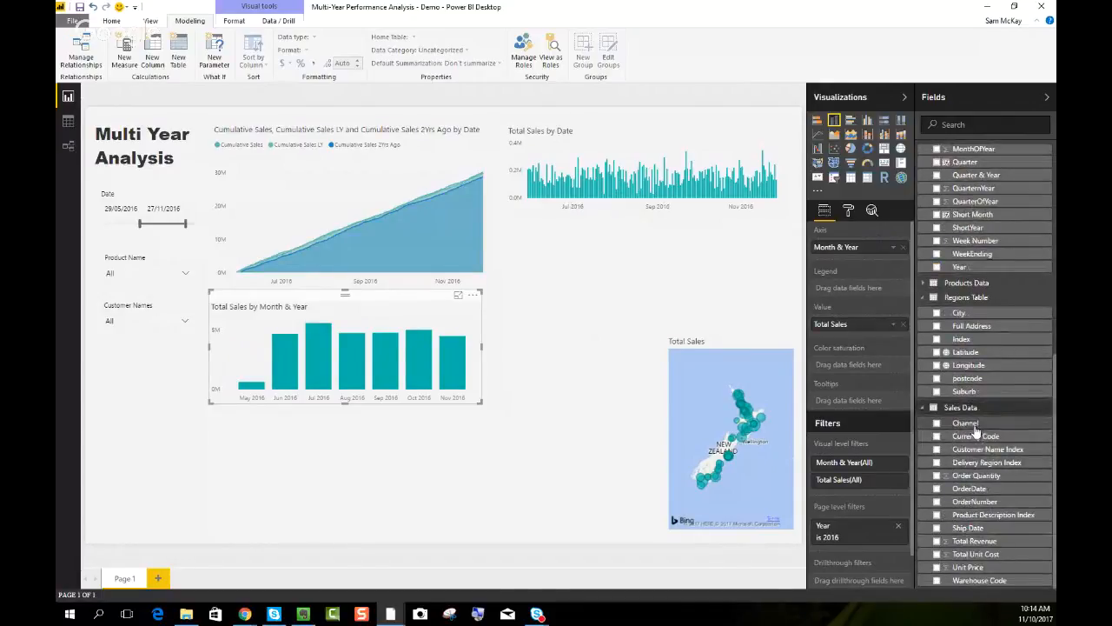
drag(966, 423, 845, 289)
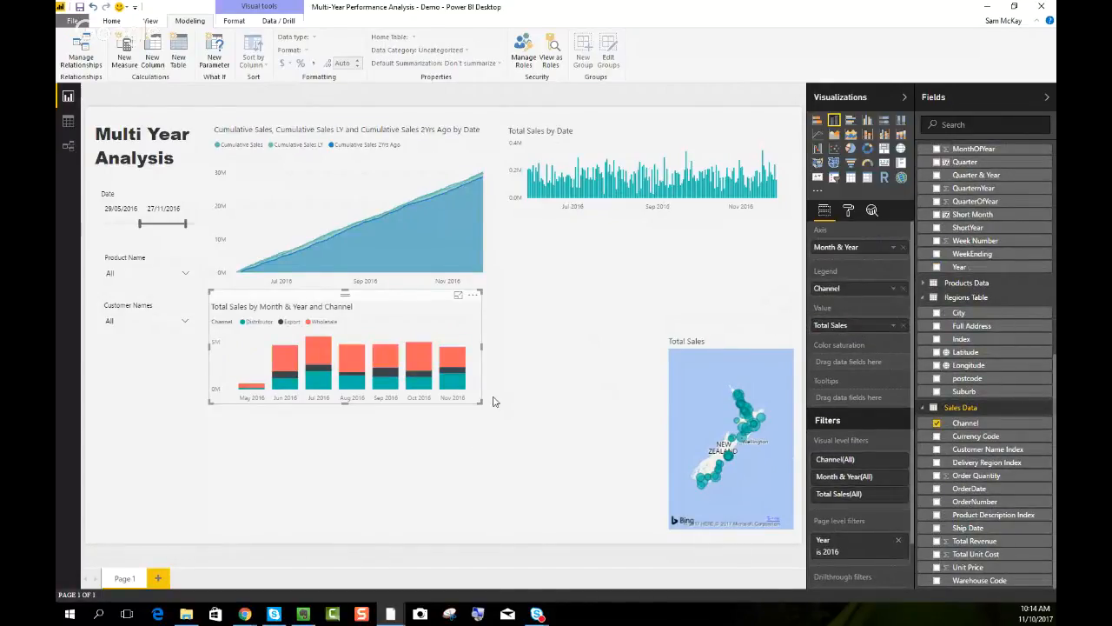
click(490, 407)
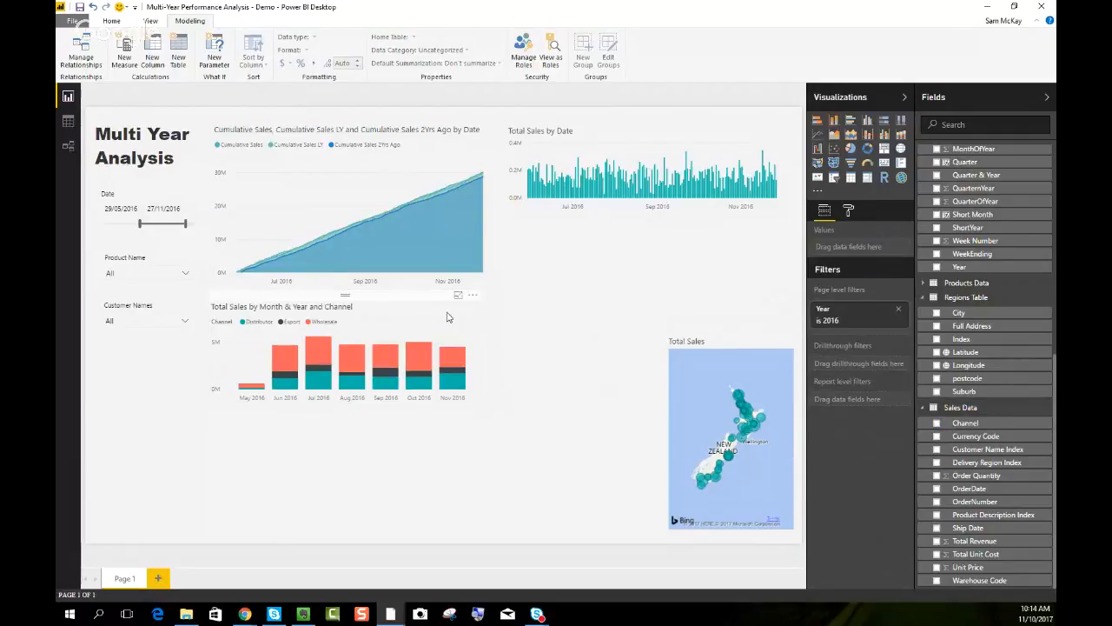
click(452, 317)
Add a donut chart showing Total Sales by Channel in the empty area below the monthly column chart
click(556, 286)
click(867, 149)
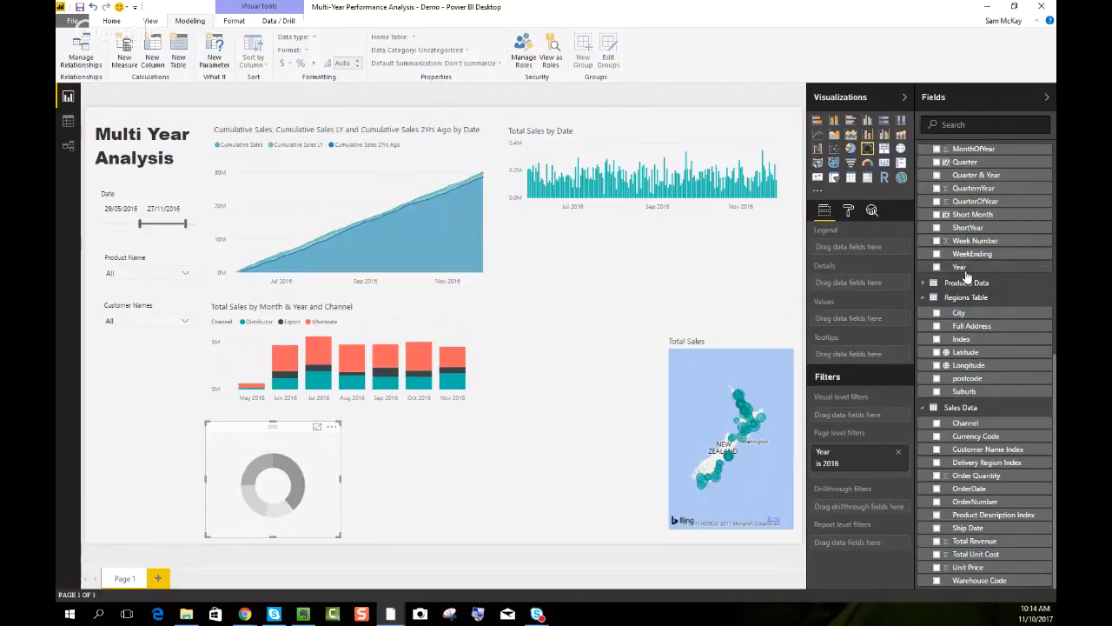
scroll(966, 276, up, 8)
drag(968, 324, 839, 320)
scroll(978, 424, down, 9)
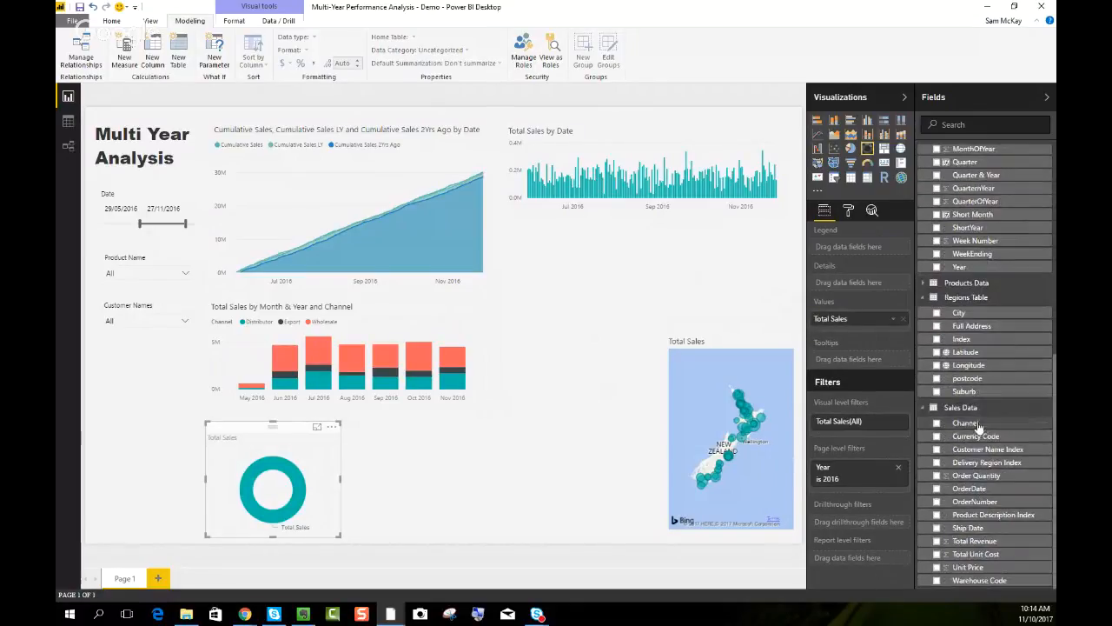
drag(978, 424, 851, 248)
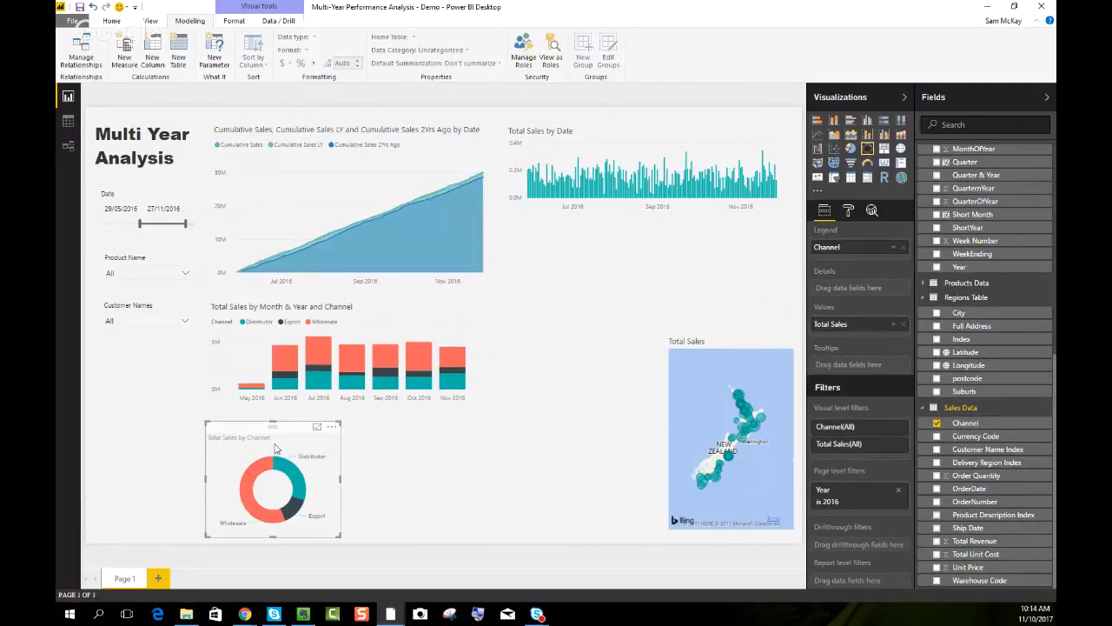
Duplicate the donut chart above the map, change its legend to Warehouse Code and shrink it slightly
key(ctrl+c)
key(ctrl+v)
drag(287, 466, 745, 260)
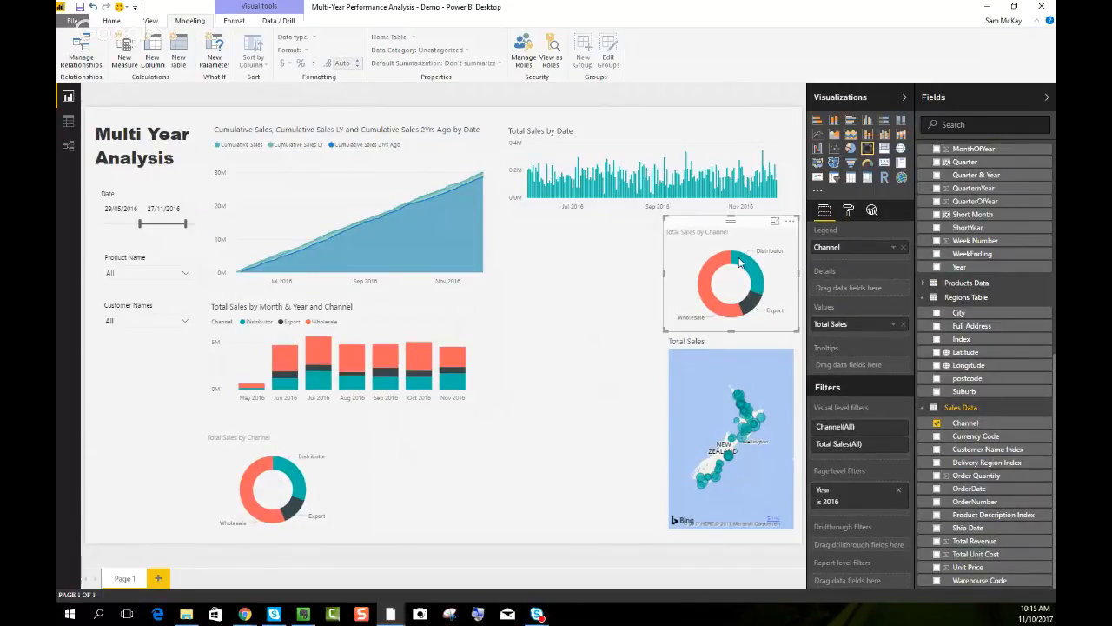
drag(980, 579, 855, 250)
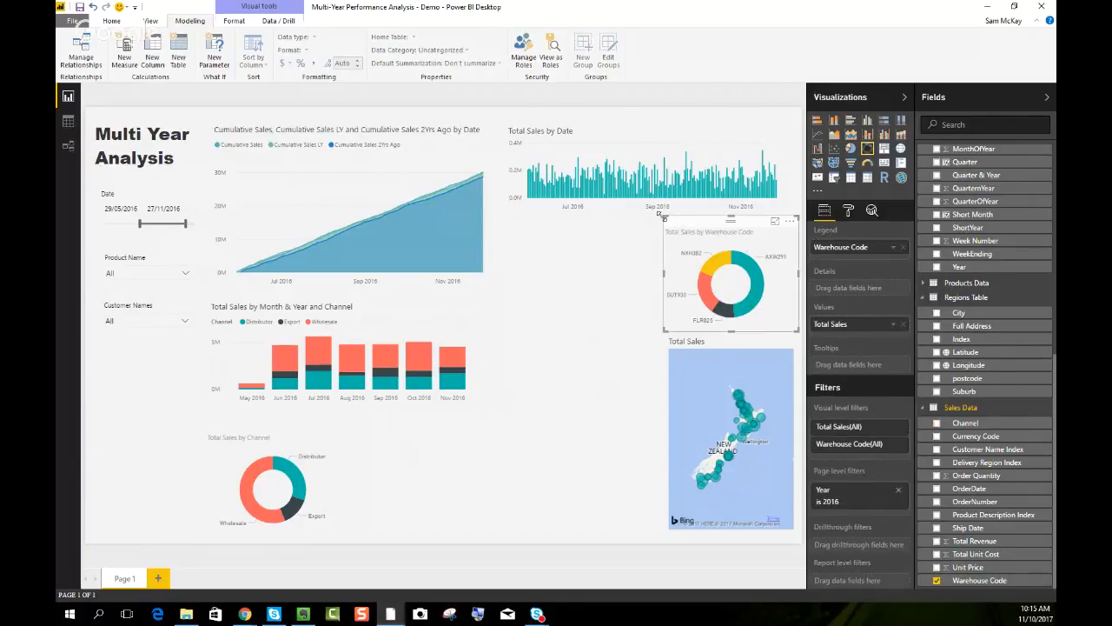
drag(668, 217, 673, 222)
Enlarge the Total Sales by Date chart slightly toward its lower-left corner
click(691, 135)
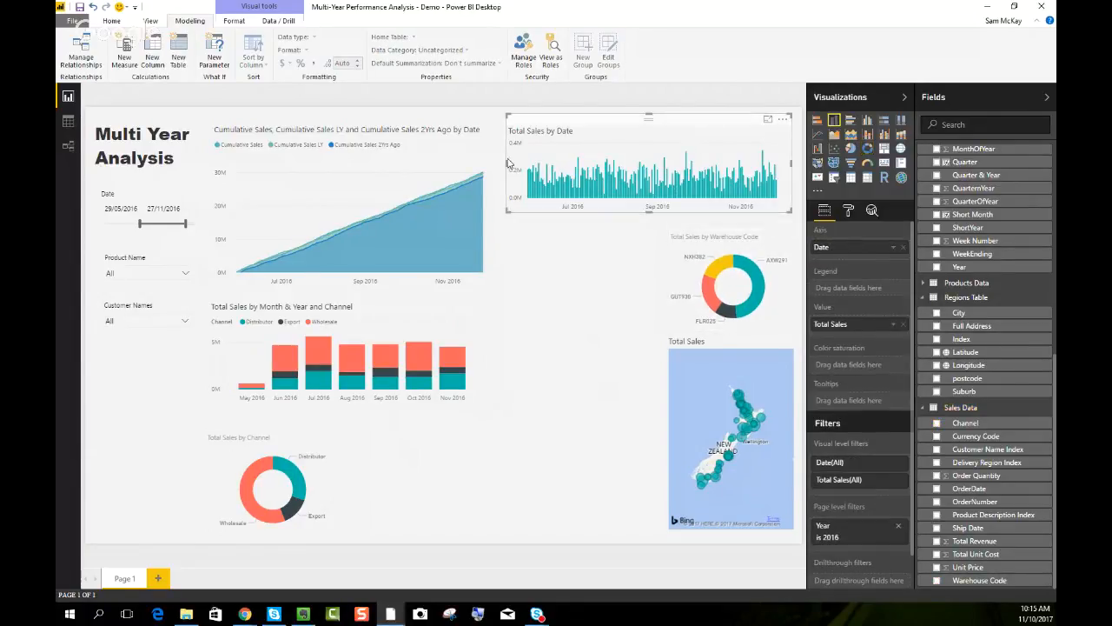
click(467, 164)
click(645, 141)
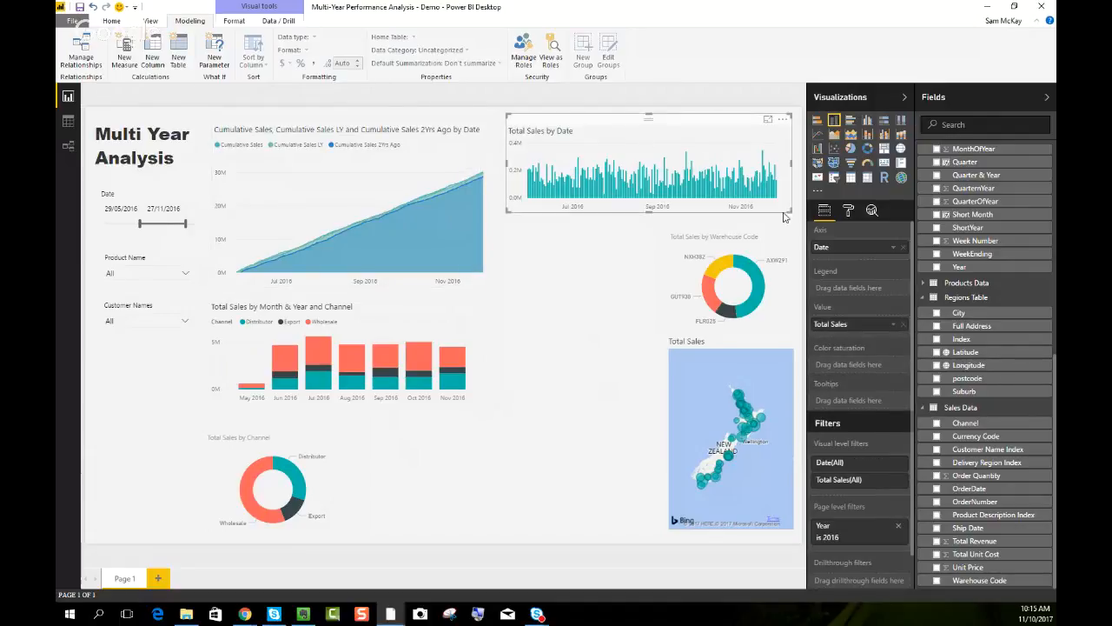
drag(506, 211, 500, 229)
click(500, 232)
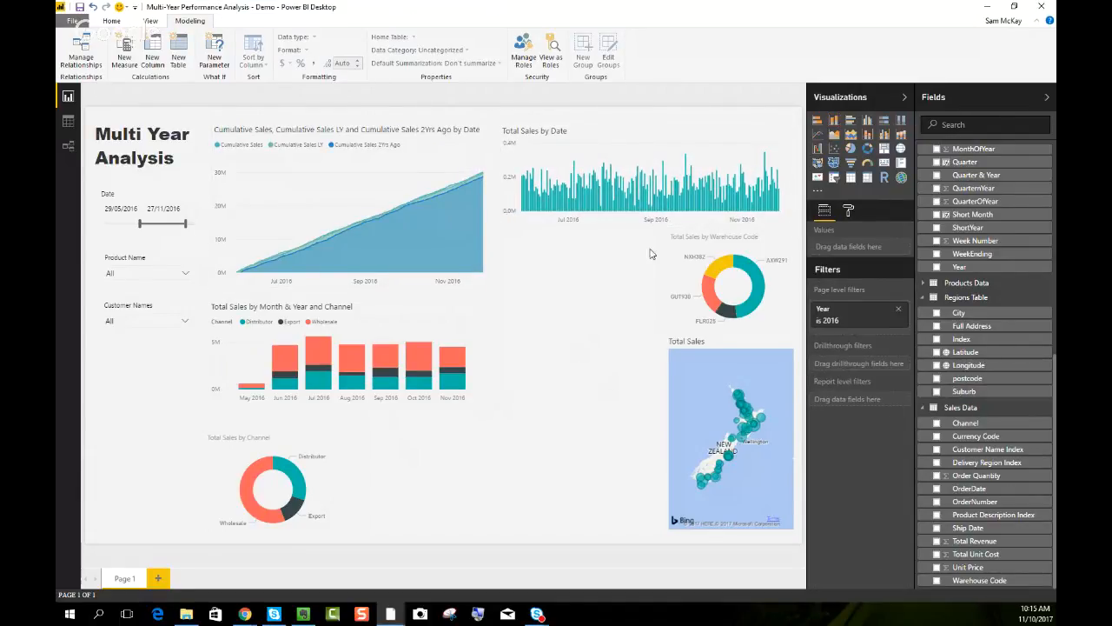
Duplicate the warehouse donut chart into the space beside the map and convert the copy to a stacked bar chart
click(703, 251)
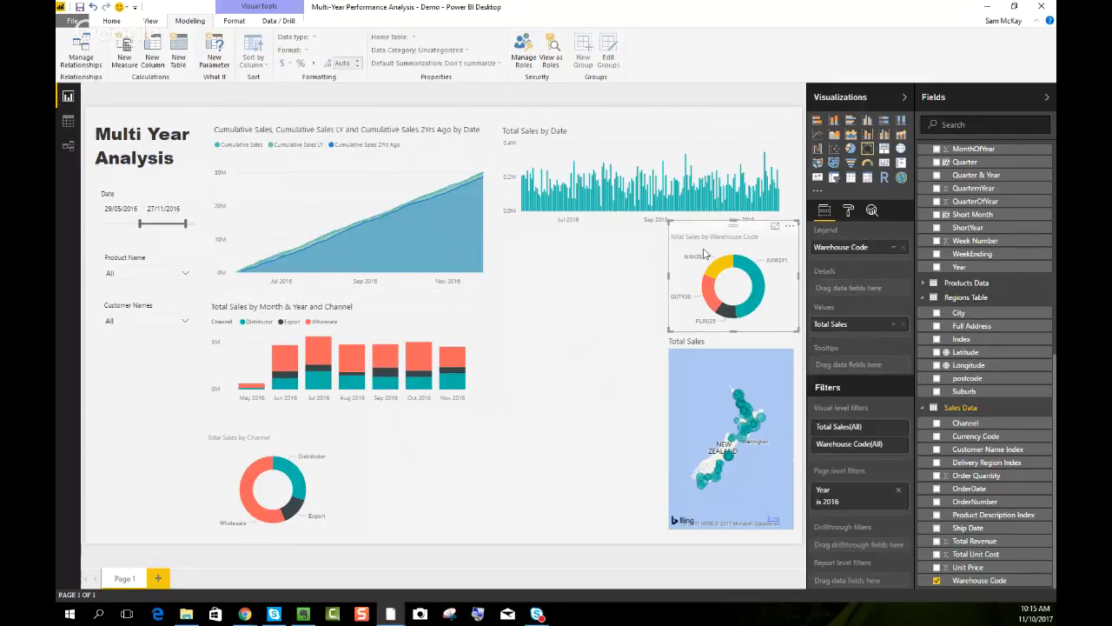
drag(724, 252, 547, 374)
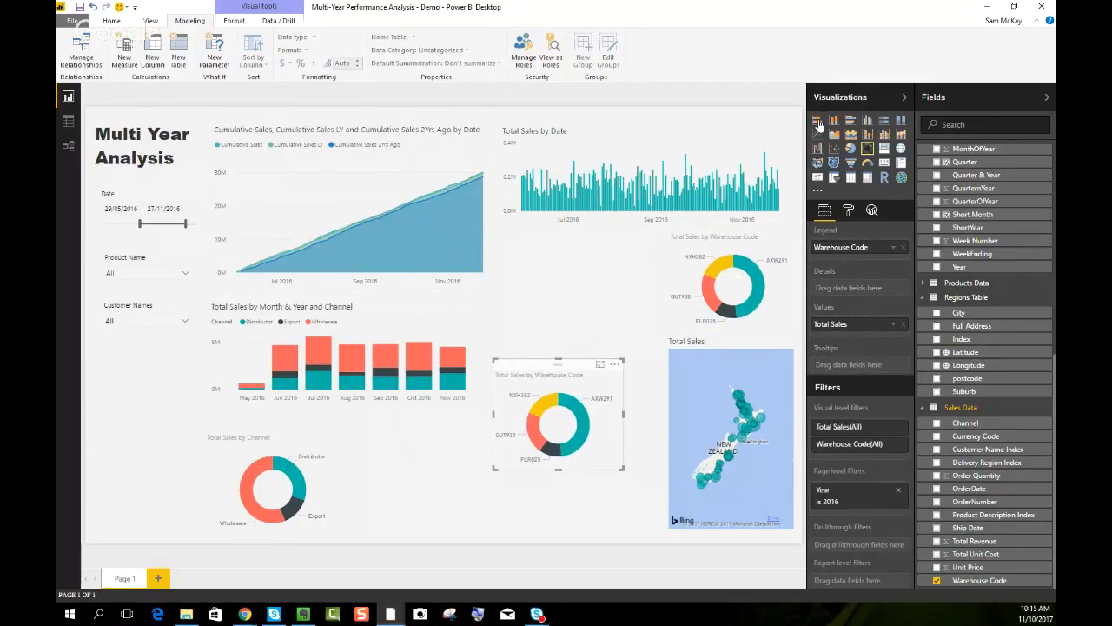
click(817, 123)
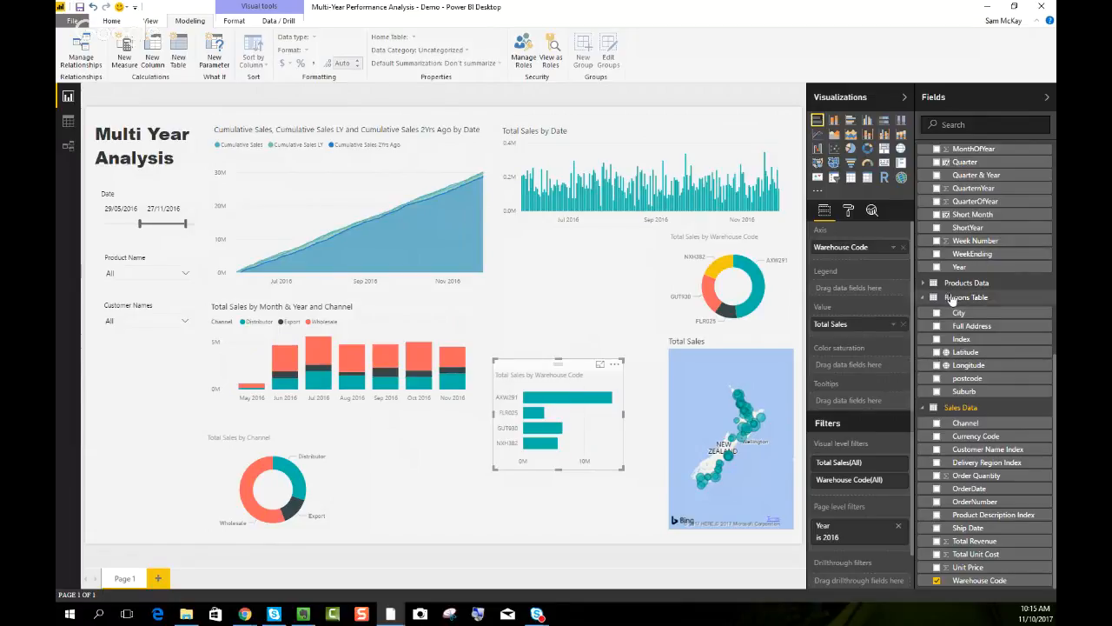
Replace Warehouse Code with Product Name on the bar chart's axis, sort it by Total Sales and move it up slightly
click(951, 283)
drag(966, 311, 902, 252)
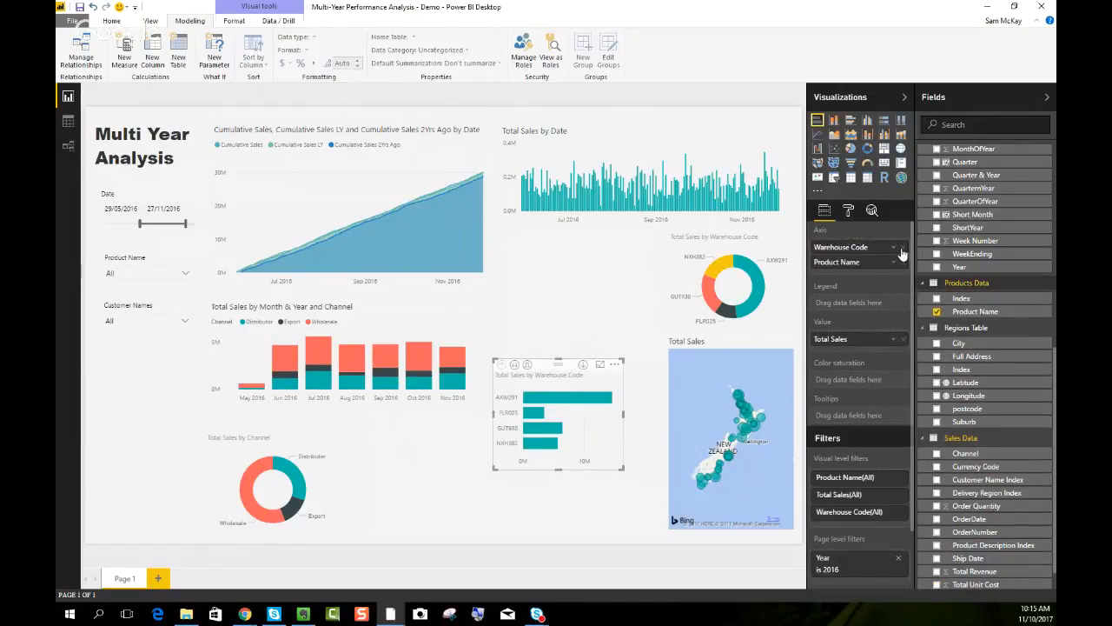
click(902, 248)
click(615, 365)
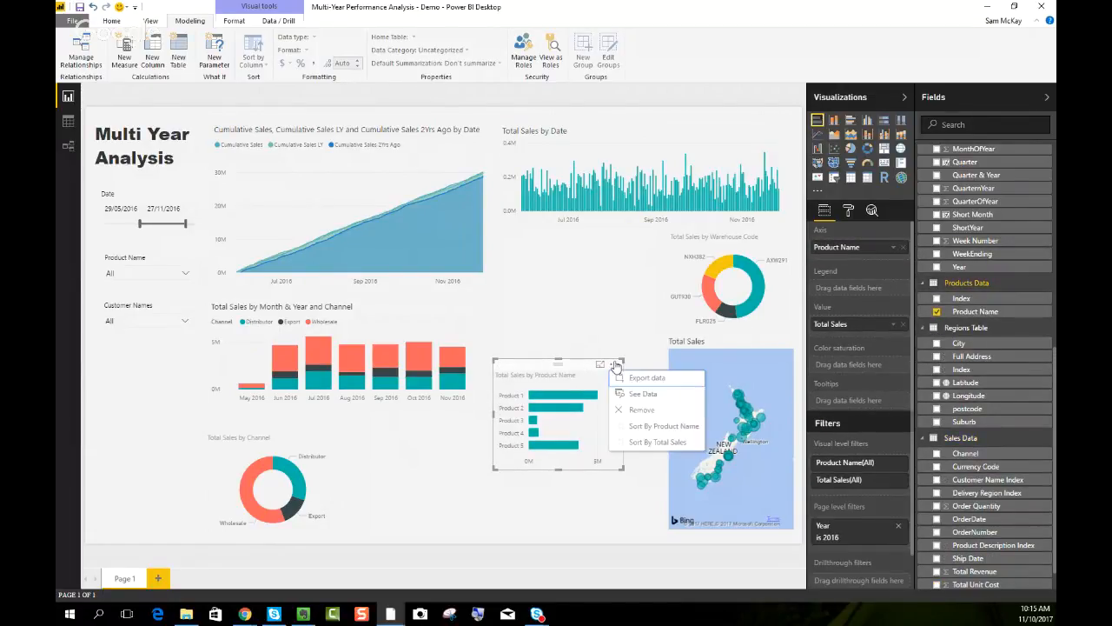
click(649, 444)
drag(575, 367, 580, 336)
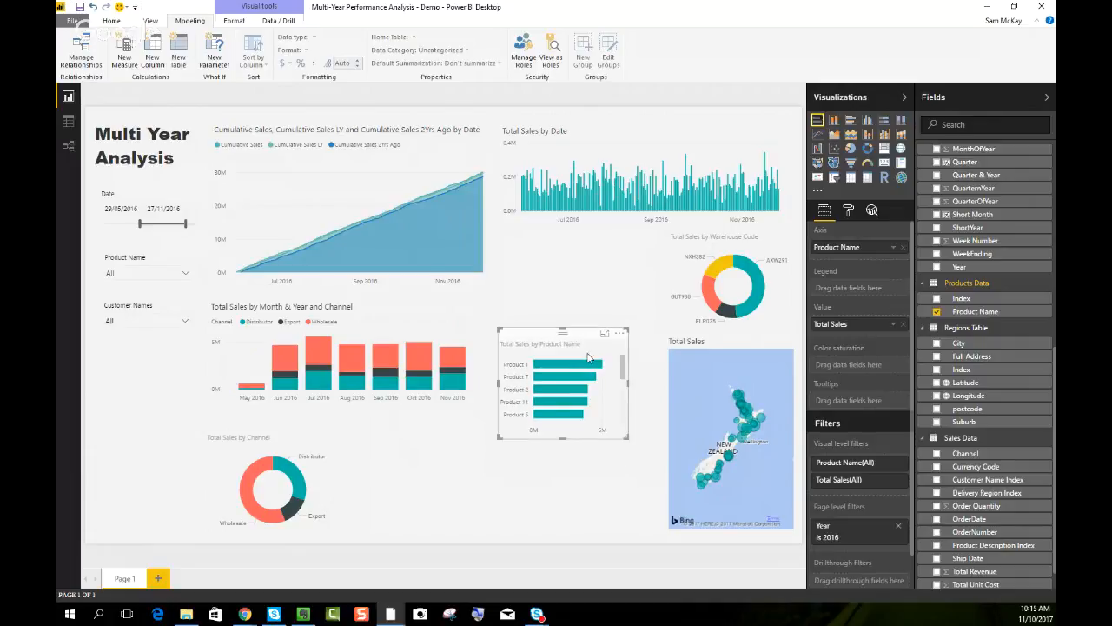
Enlarge the Total Sales by Product Name bar chart to fill the space beside the map and nudge it up slightly
drag(626, 435, 660, 534)
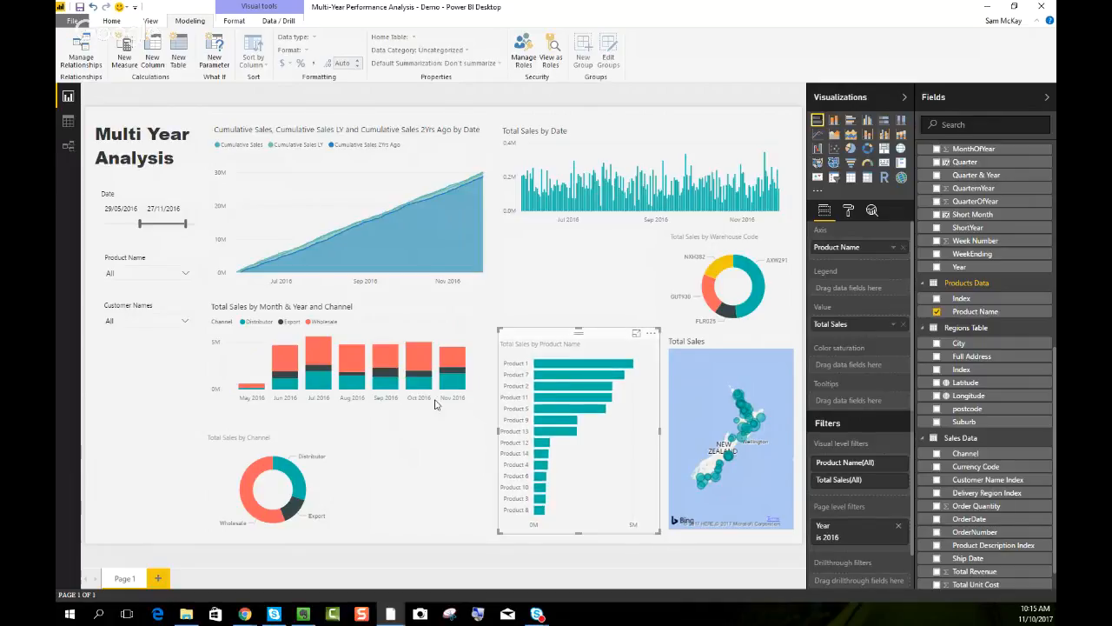
click(67, 146)
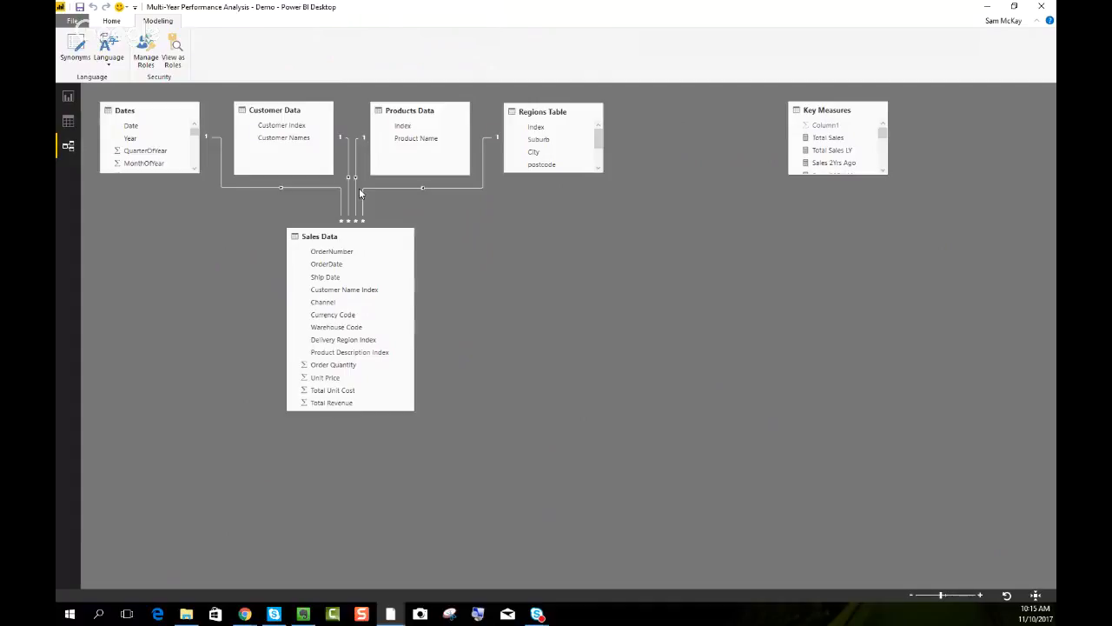
click(67, 98)
drag(579, 330, 591, 327)
click(605, 291)
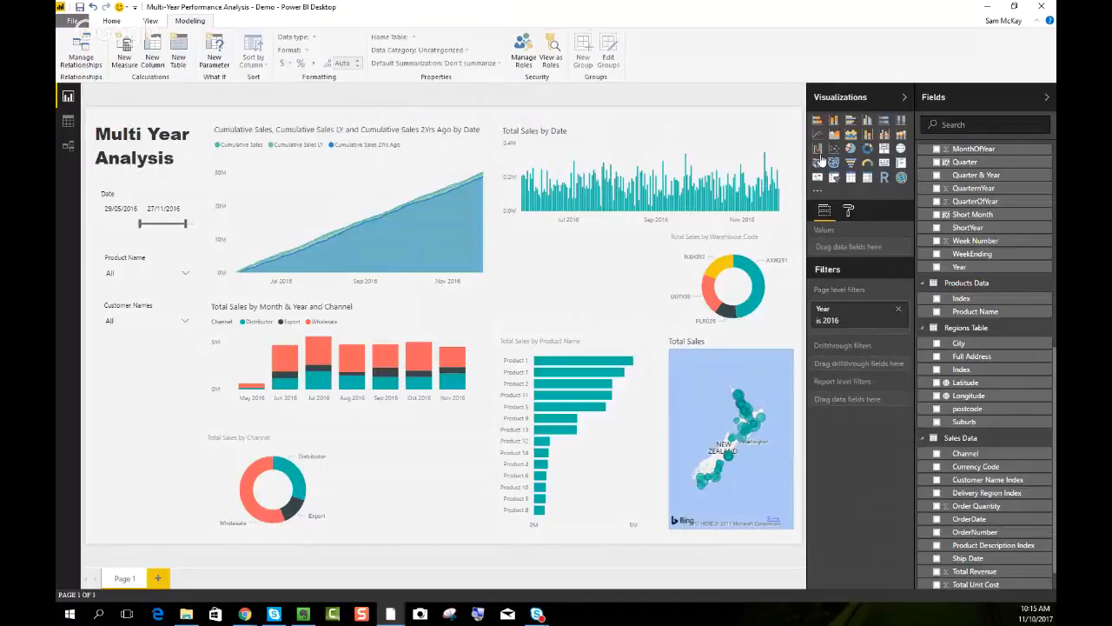
Examine the formula of the Cumulative Sales measure used in the cumulative area chart
click(323, 169)
scroll(975, 230, up, 5)
scroll(974, 230, down, 1)
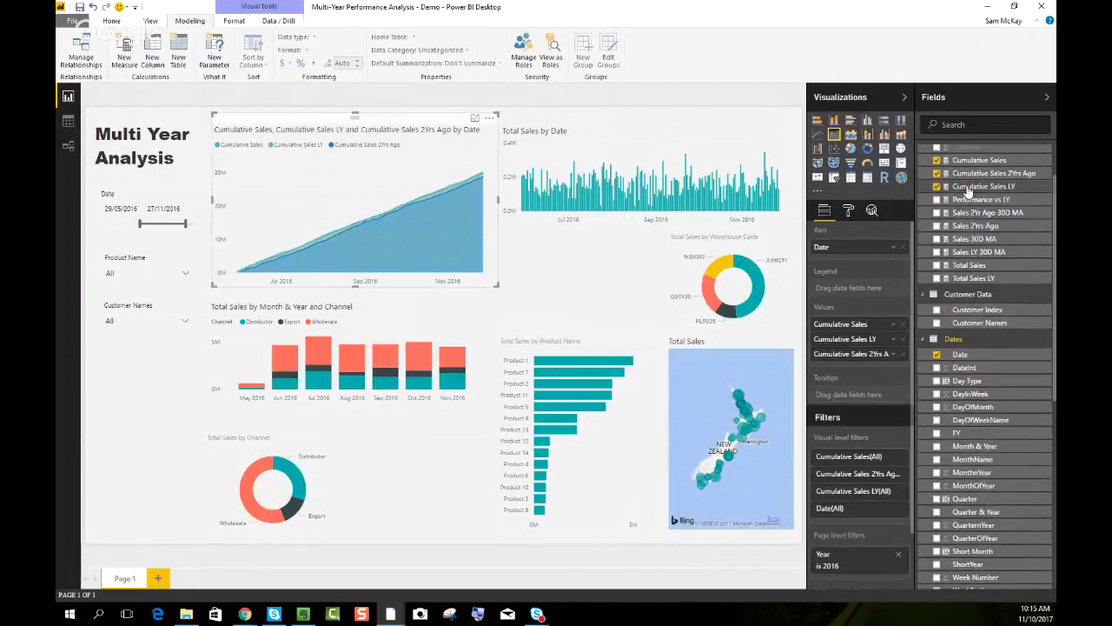
scroll(977, 230, up, 2)
click(978, 223)
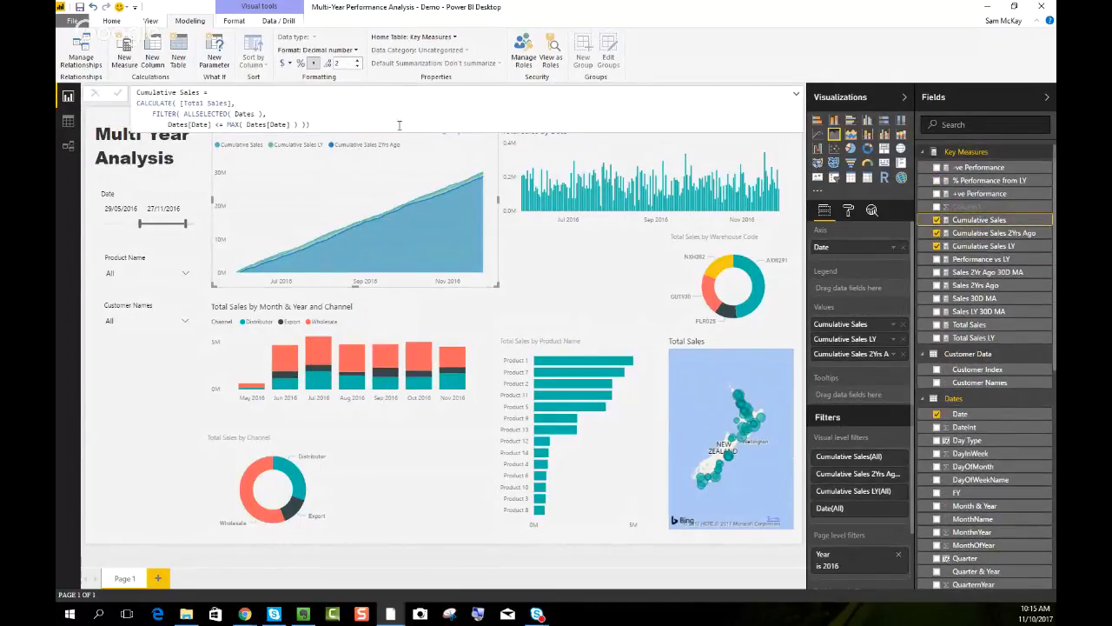
drag(326, 128, 124, 77)
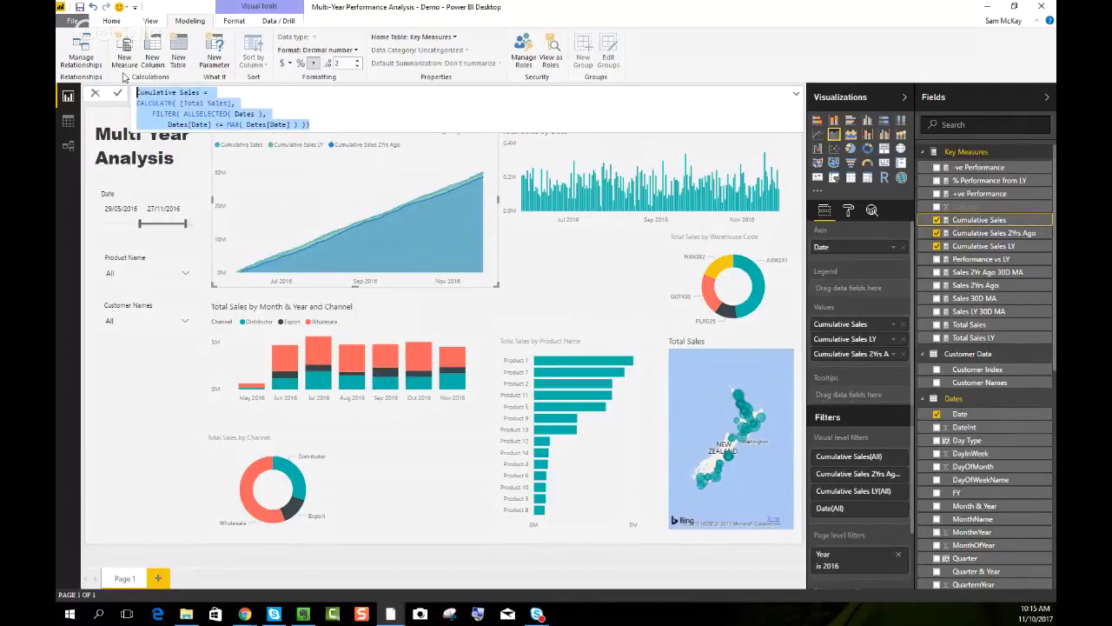
click(302, 114)
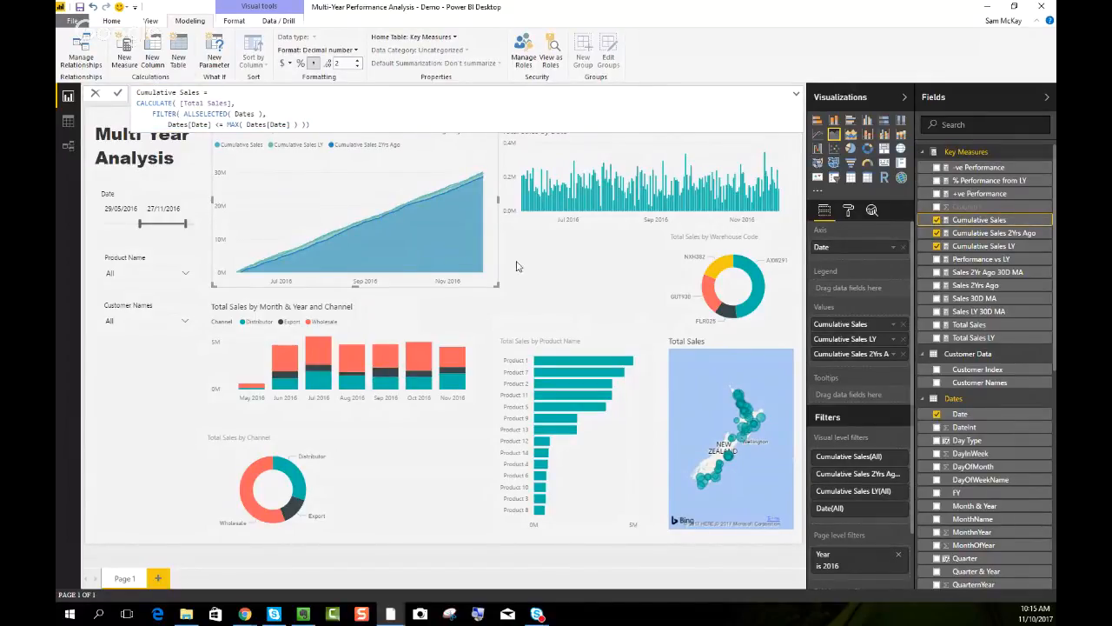
click(429, 219)
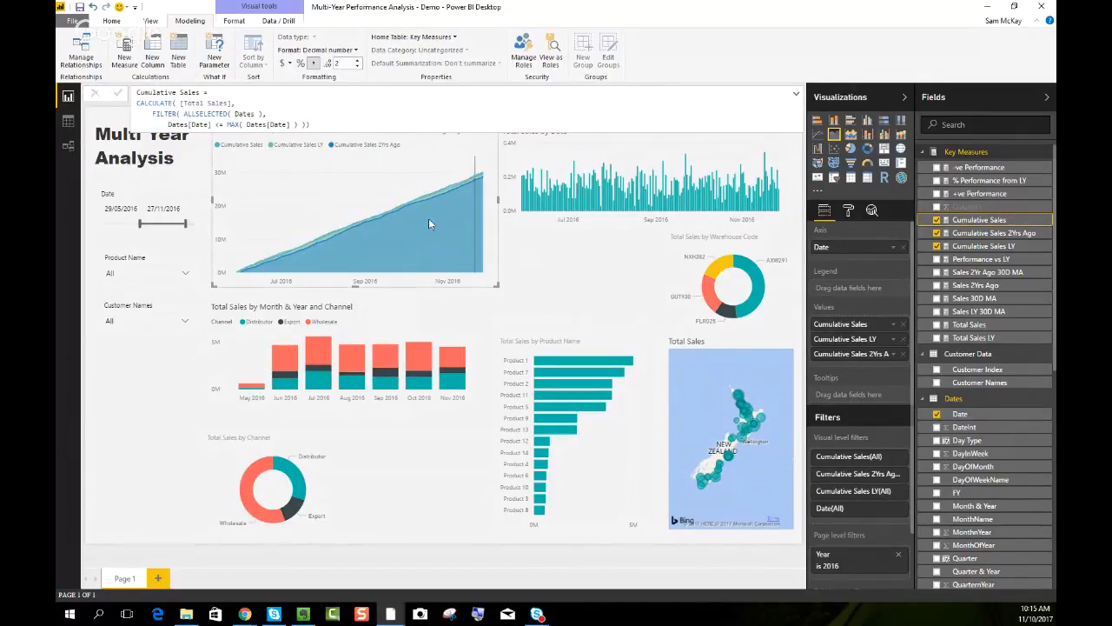
click(569, 268)
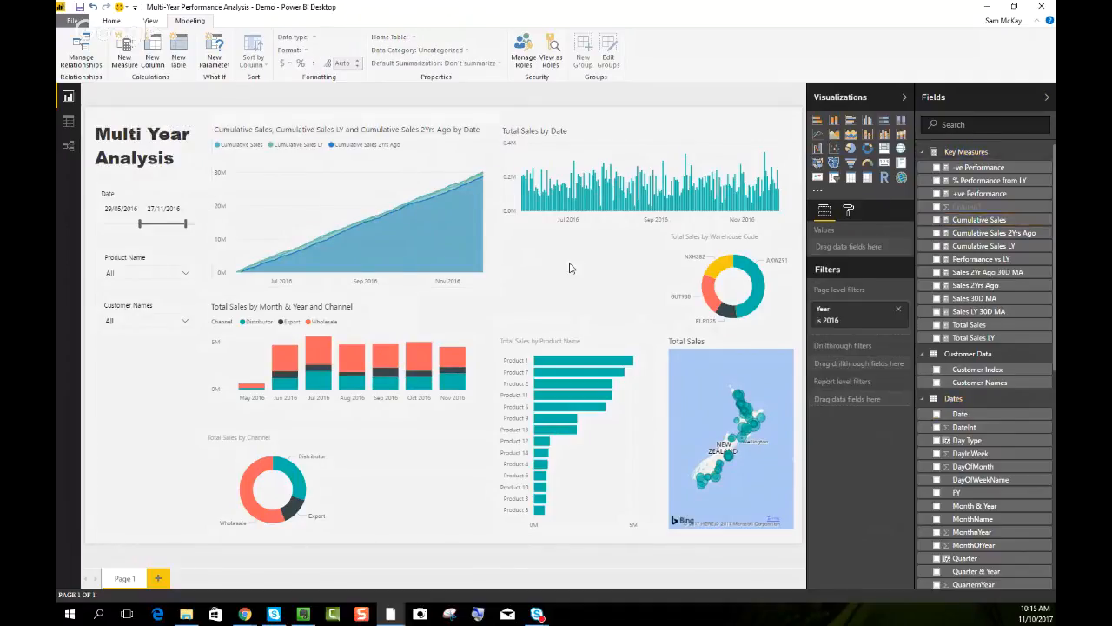
Make the cumulative sales area chart slightly narrower and a little taller
click(440, 127)
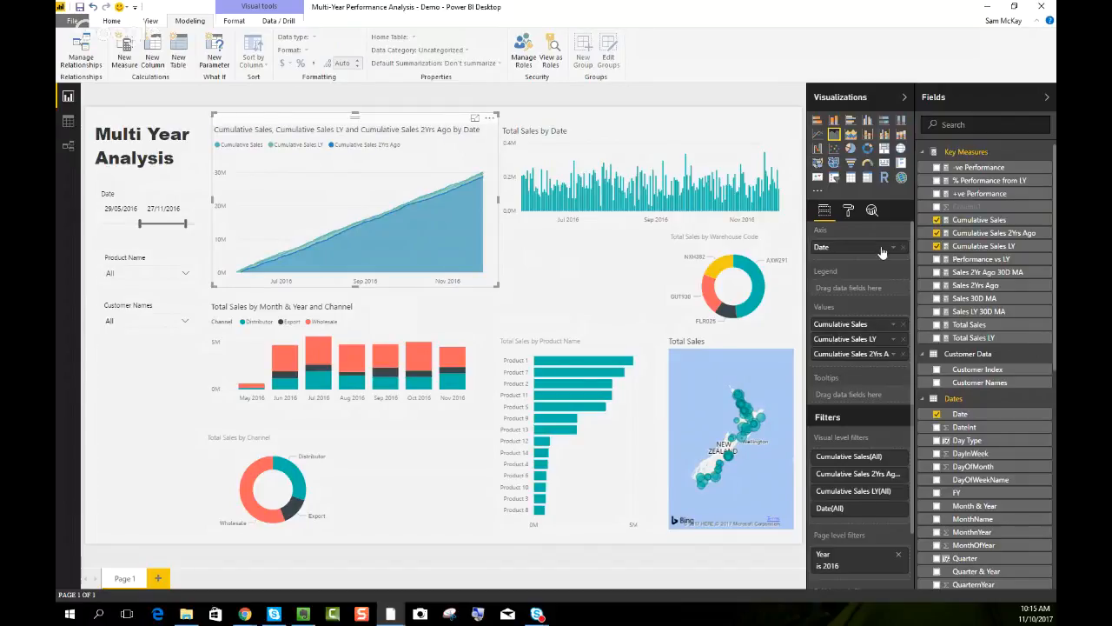
click(559, 297)
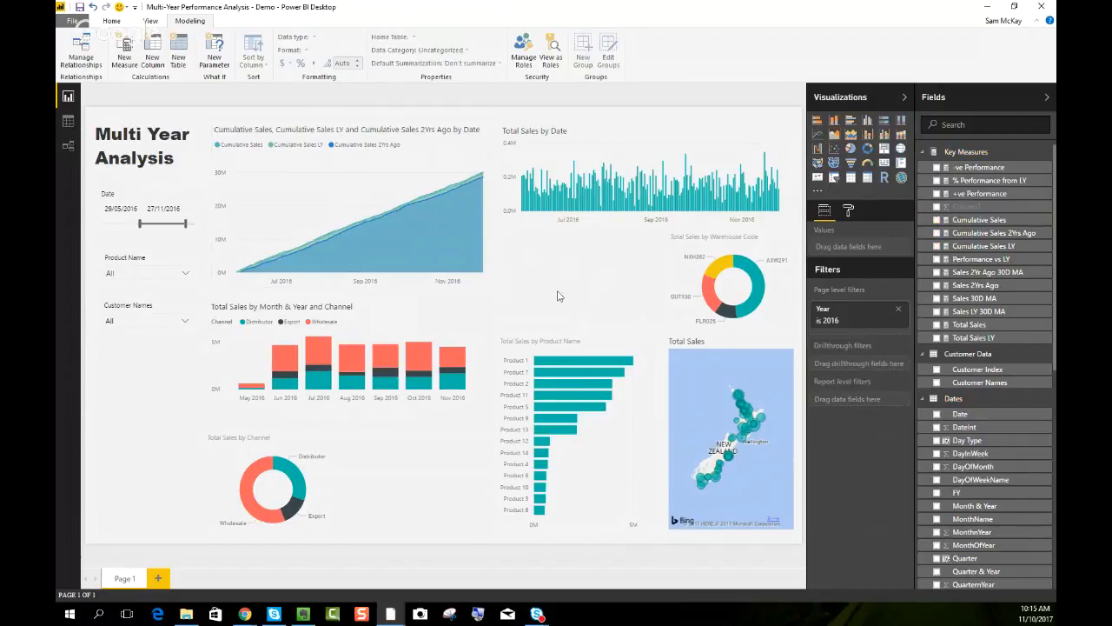
click(489, 283)
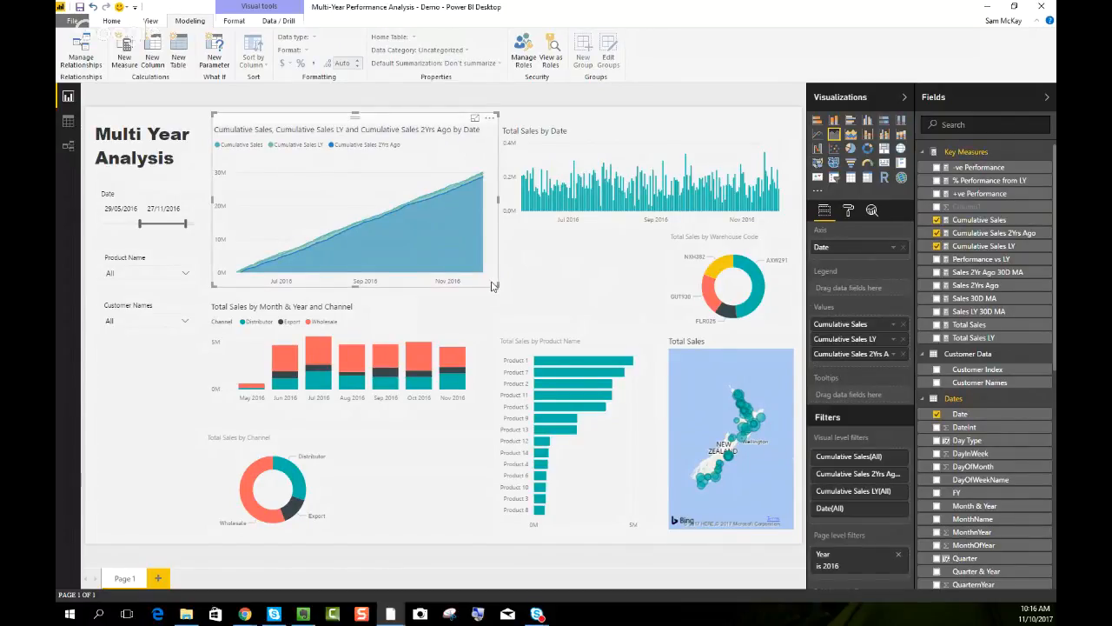
drag(497, 287, 489, 289)
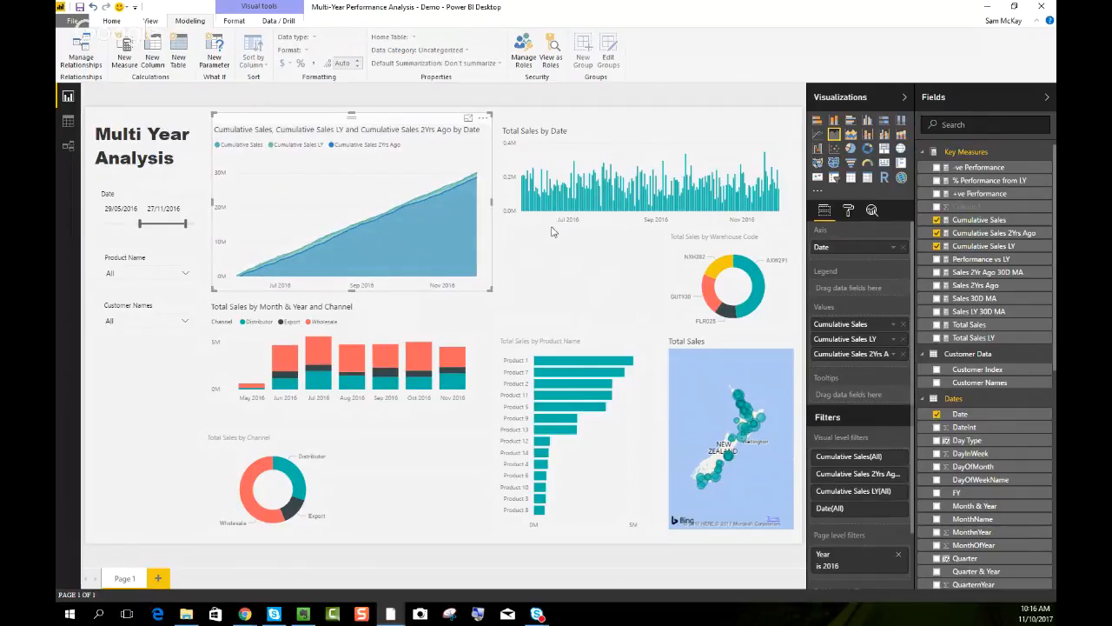
click(580, 268)
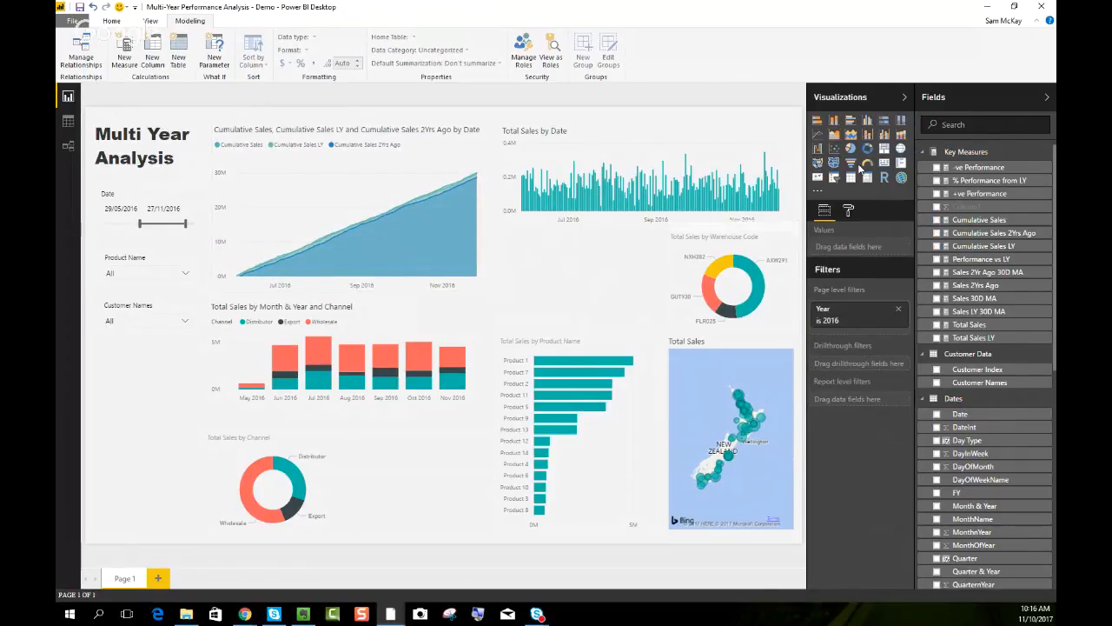
Add a card visual showing Total Sales in the gap between the Total Sales by Date chart and the product bar chart
click(884, 164)
drag(403, 437, 554, 262)
drag(641, 367, 653, 329)
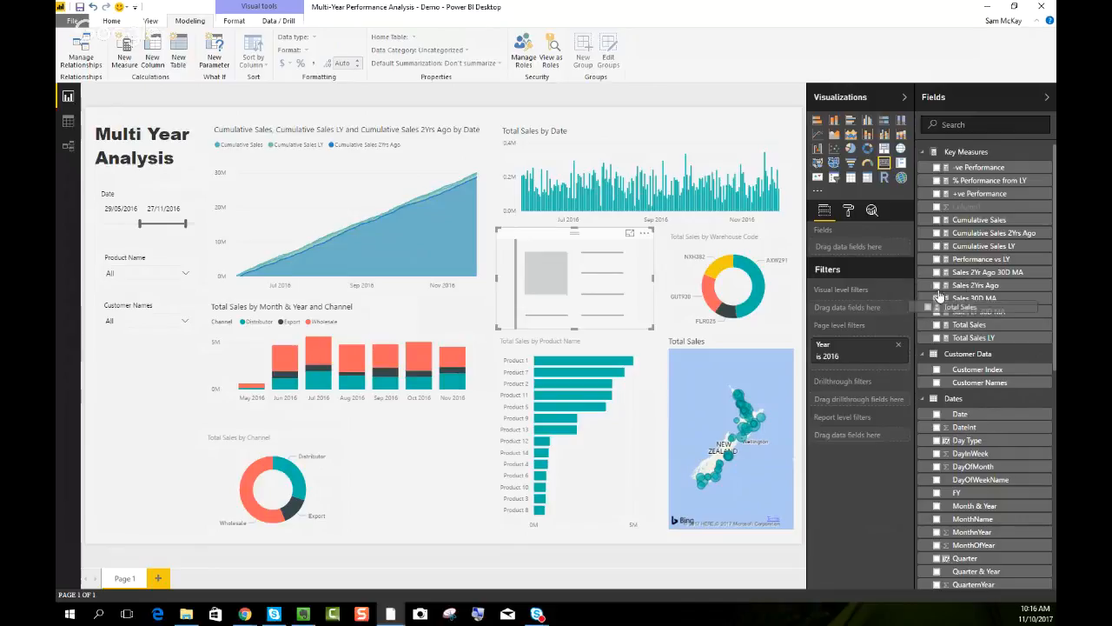
drag(971, 327, 848, 251)
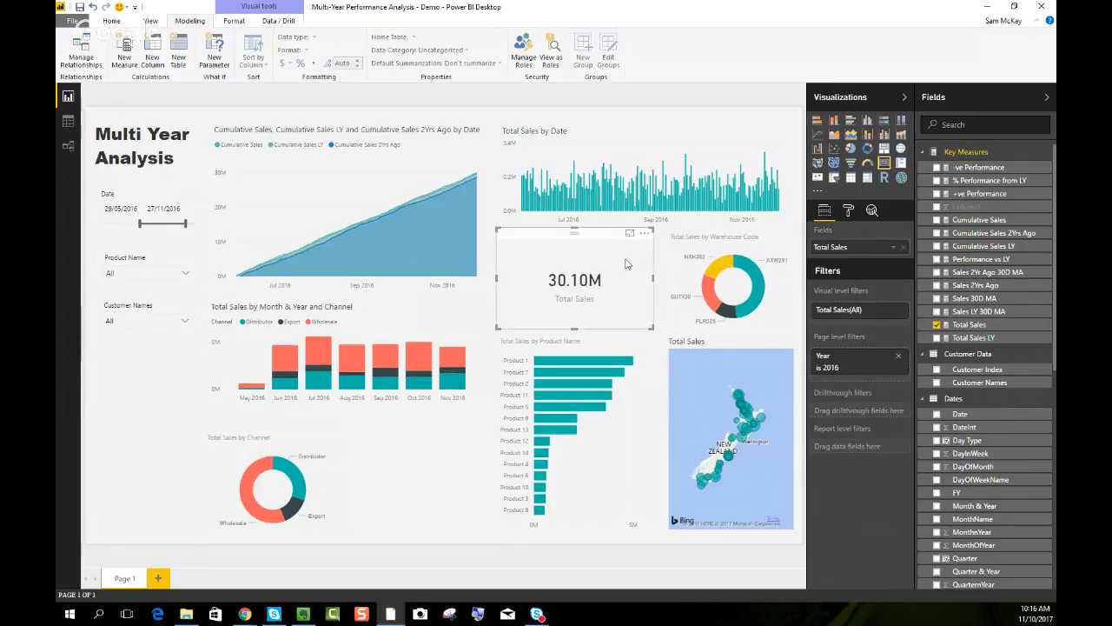
Duplicate the Total Sales card into the space beside the channel donut chart and narrow both cards
drag(612, 247, 449, 452)
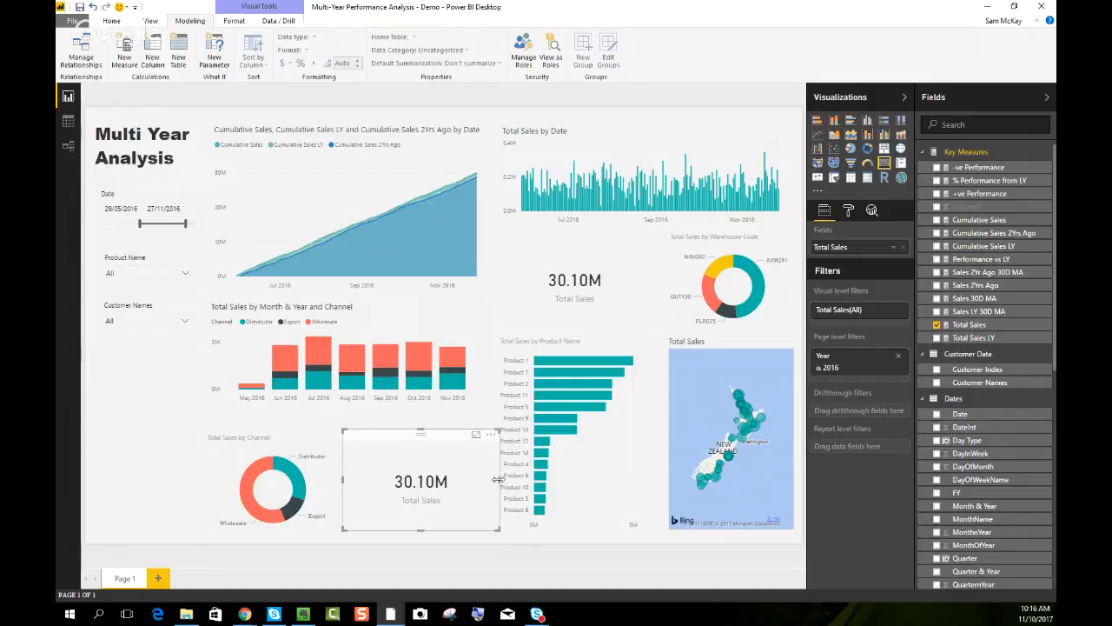
drag(500, 481, 428, 481)
click(644, 279)
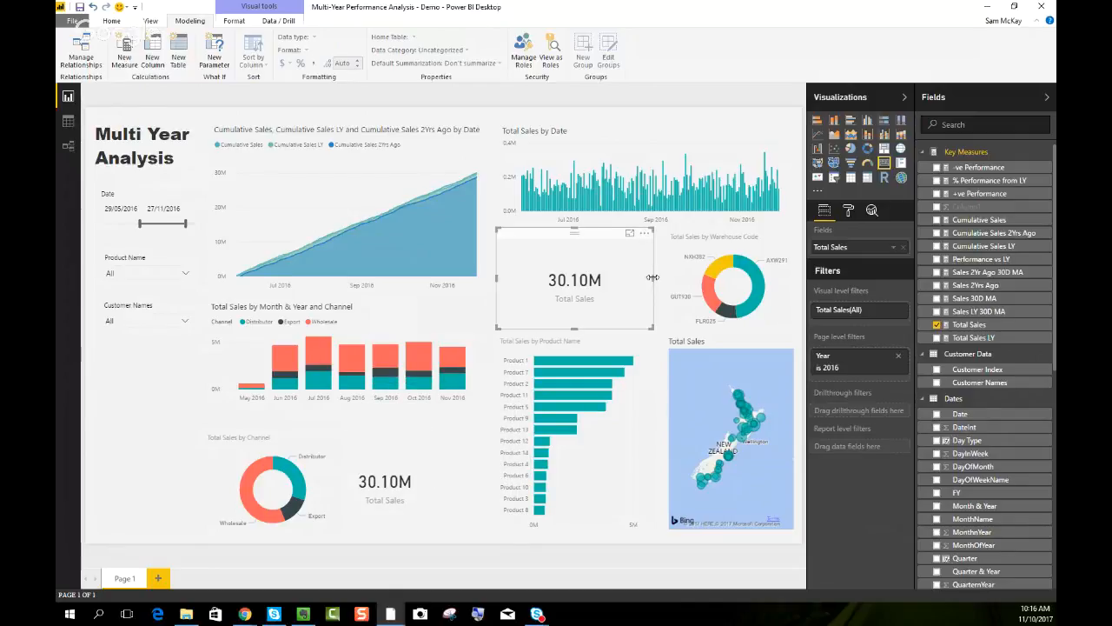
drag(652, 276, 587, 279)
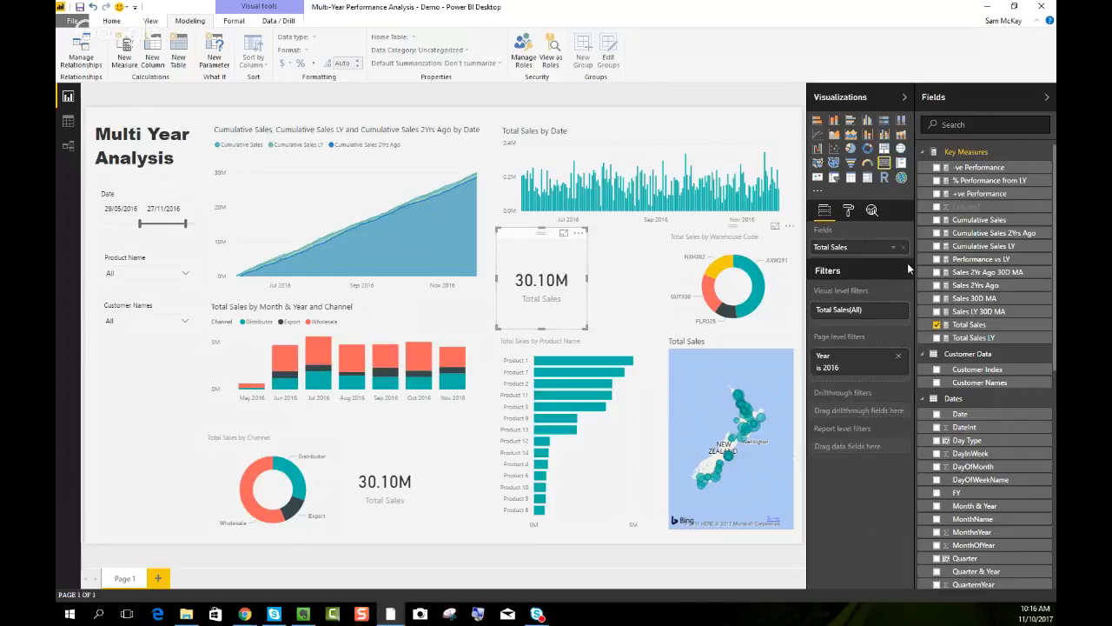
Create the measure Total Costs = SUMX( 'Sales Data', 'Sales Data'[Order Quantity] * 'Sales Data'[Total Unit Cost] ) in Key Measures
click(972, 324)
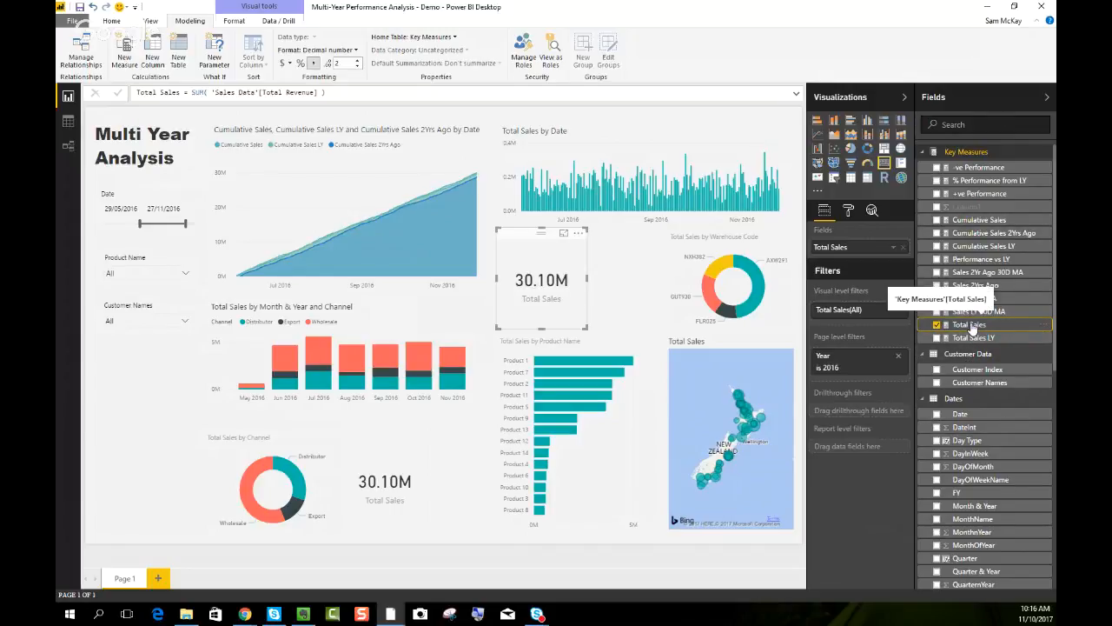
click(124, 61)
text(Total Co)
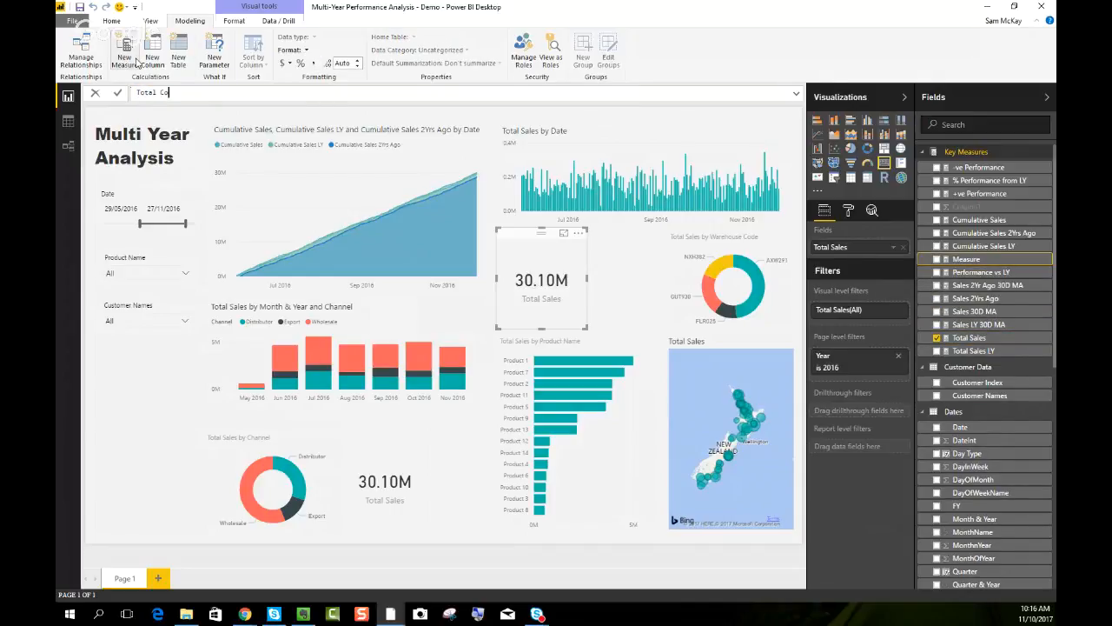
text(sts = SUMX()
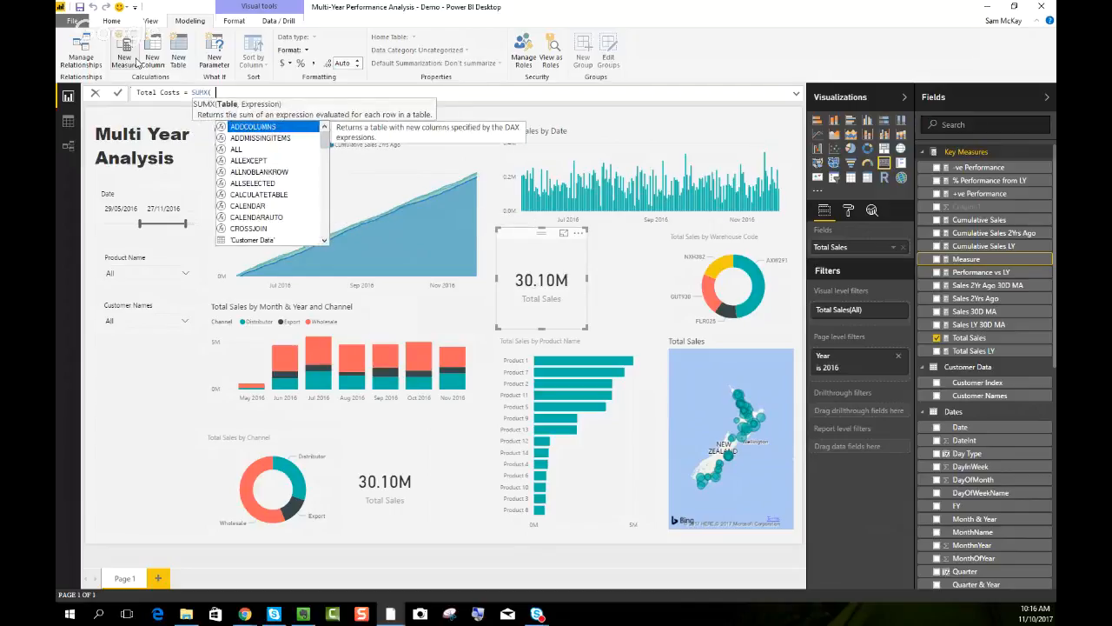
text( 'Sales Data')
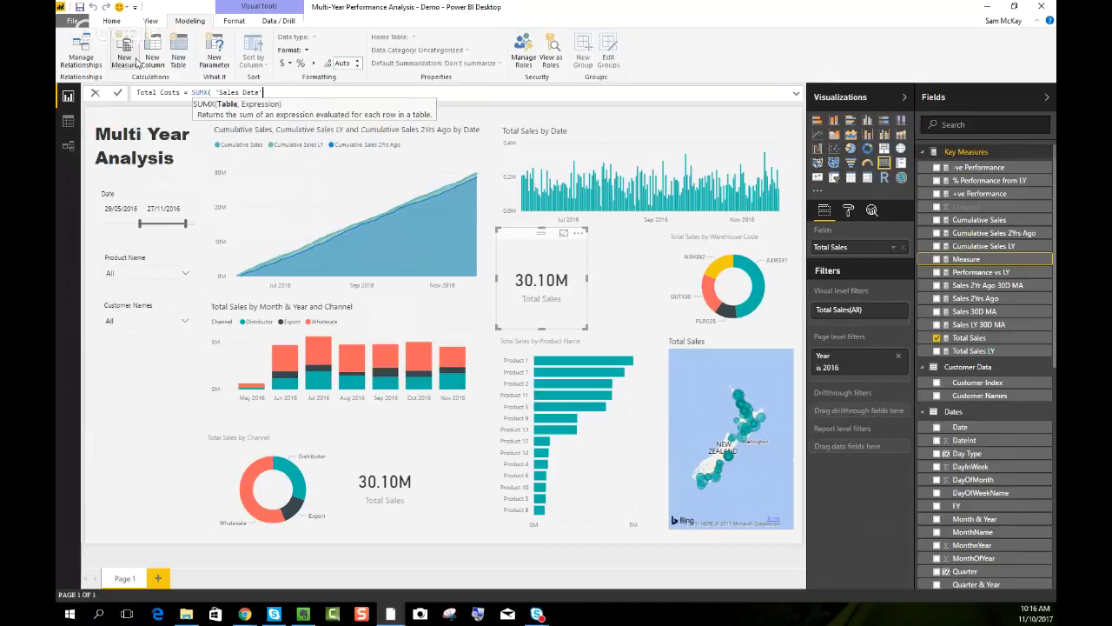
text(, 'Sales Data'[Order Quantity])
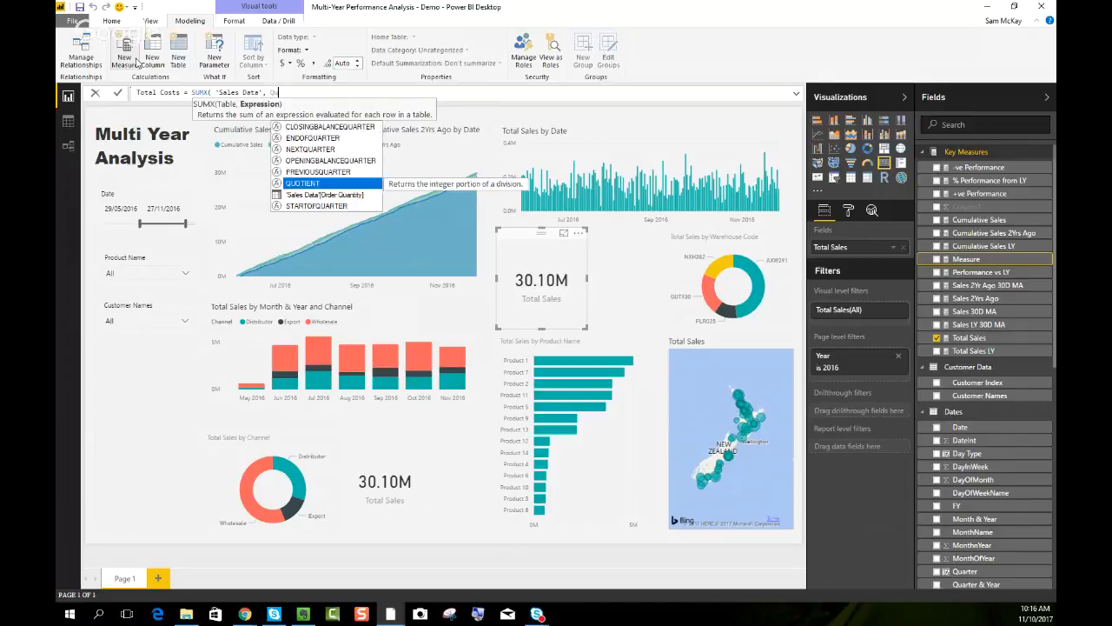
key(Tab)
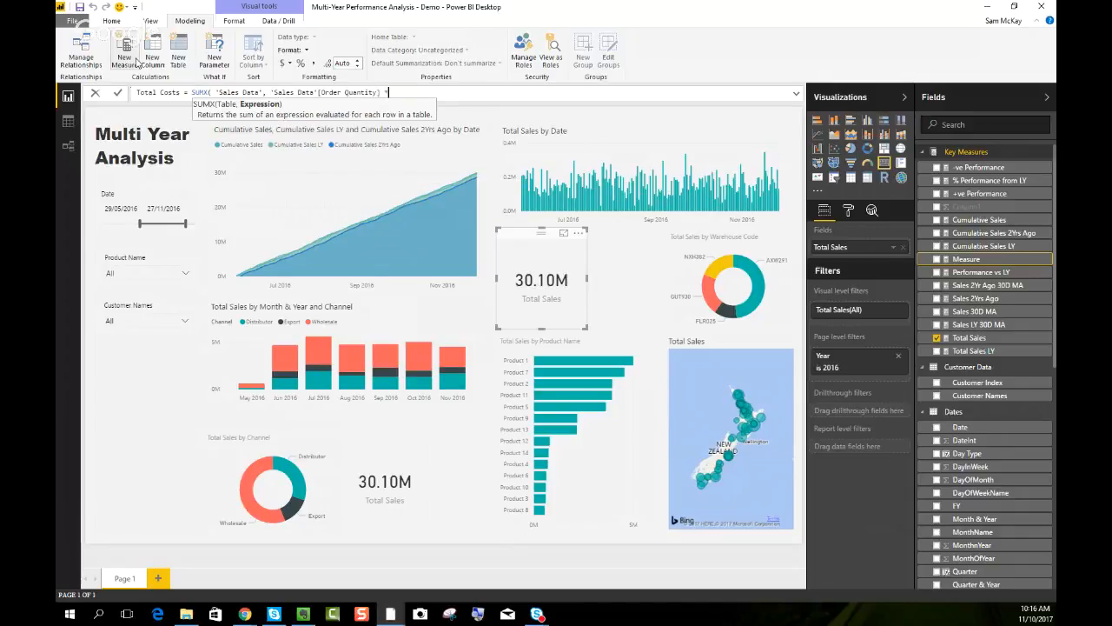
text(* Tota)
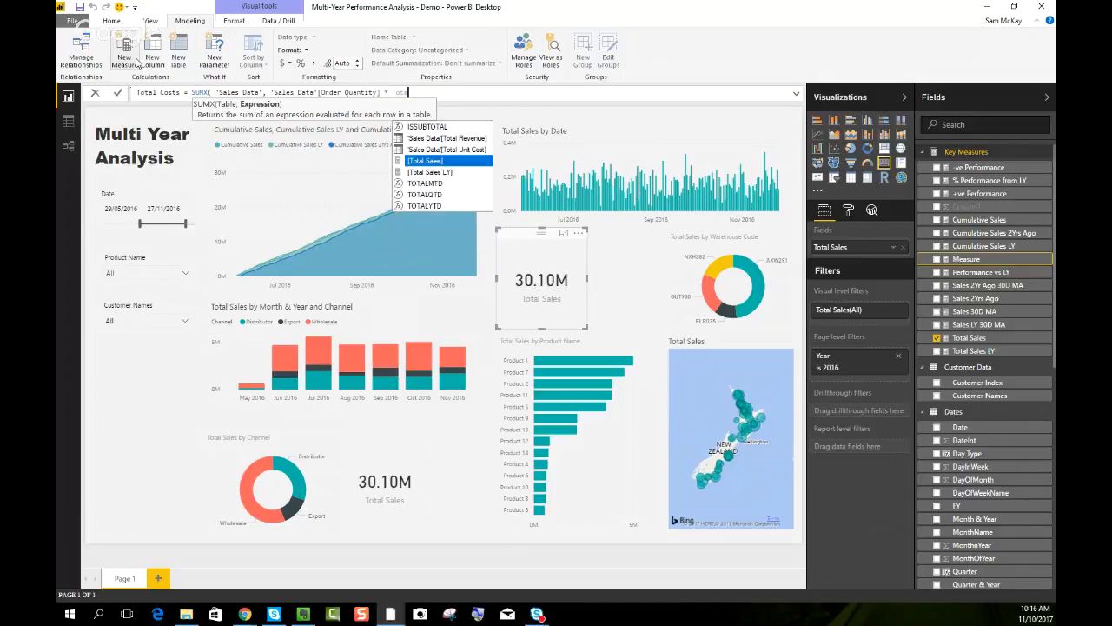
key(Up)
key(Tab)
text())
key(Return)
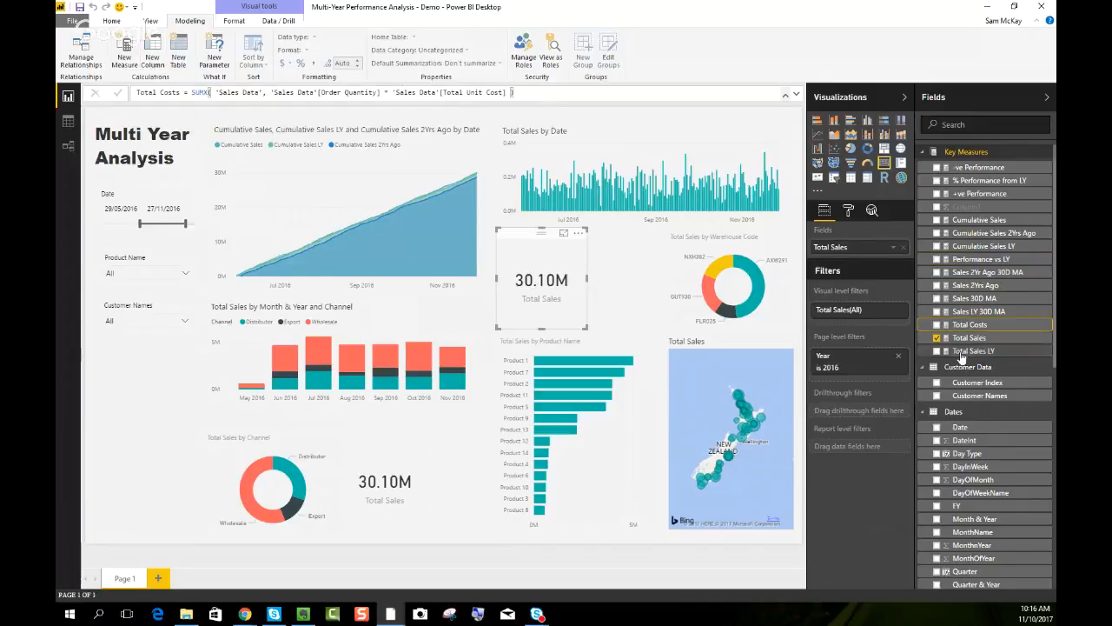
Create the measure Total Profits = [Total Sales] - [Total Costs] in the Key Measures table
click(979, 339)
click(978, 327)
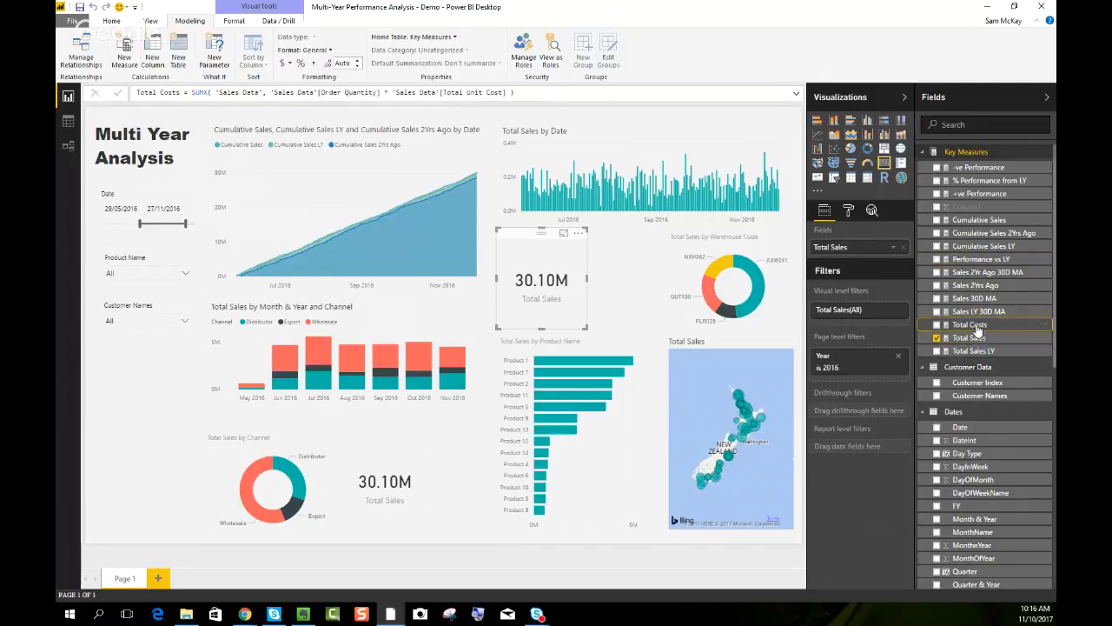
click(124, 59)
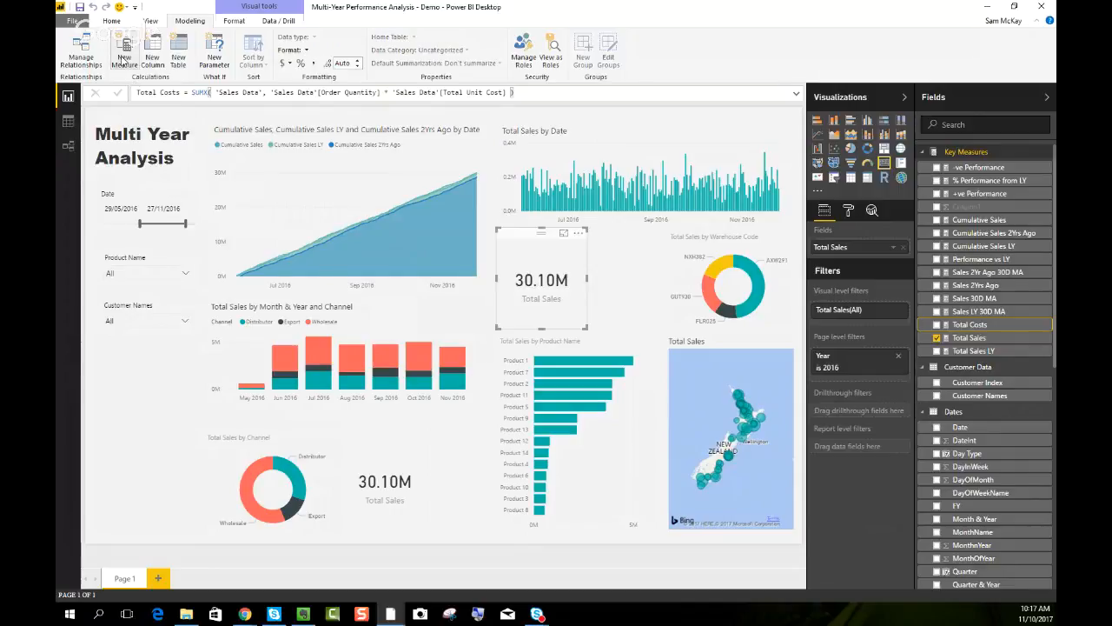
text(Total P)
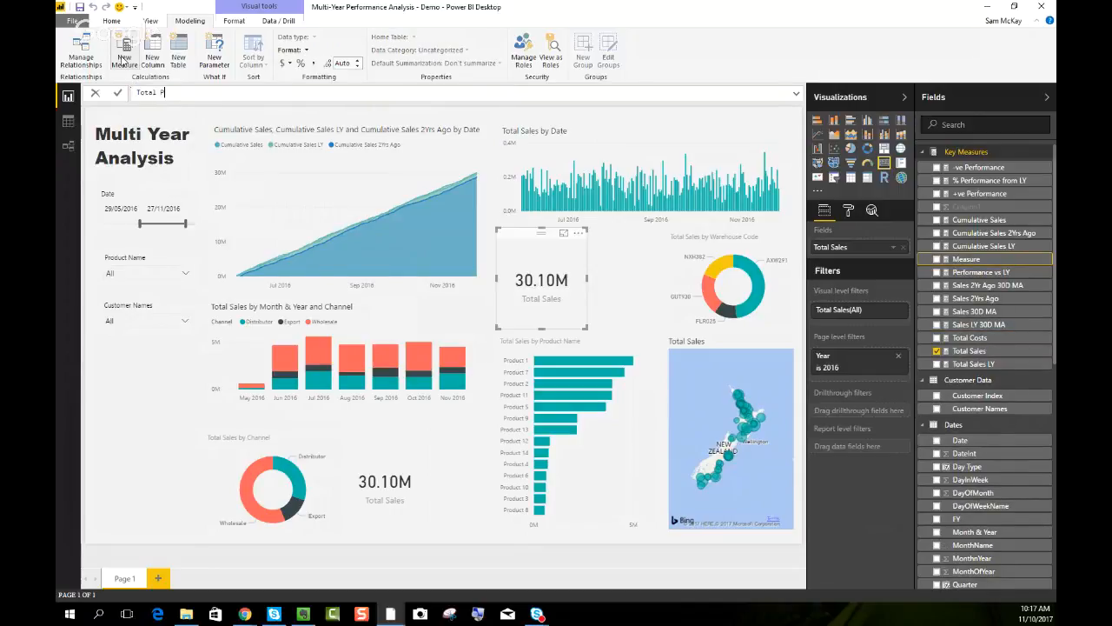
text(rofits = Total)
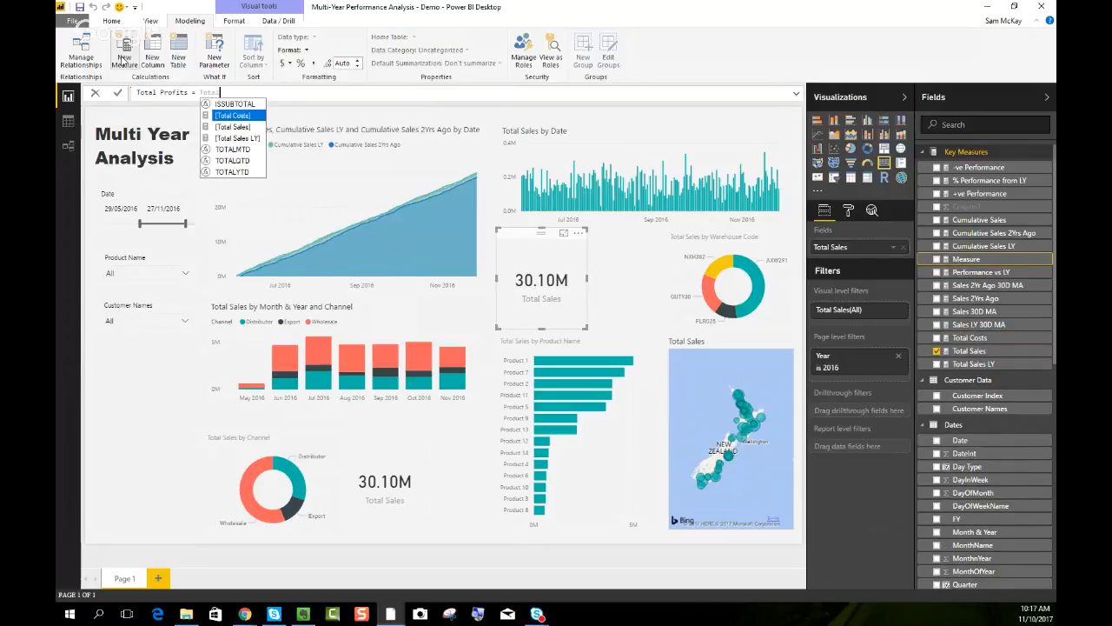
key(Down)
key(Tab)
text(- Tot)
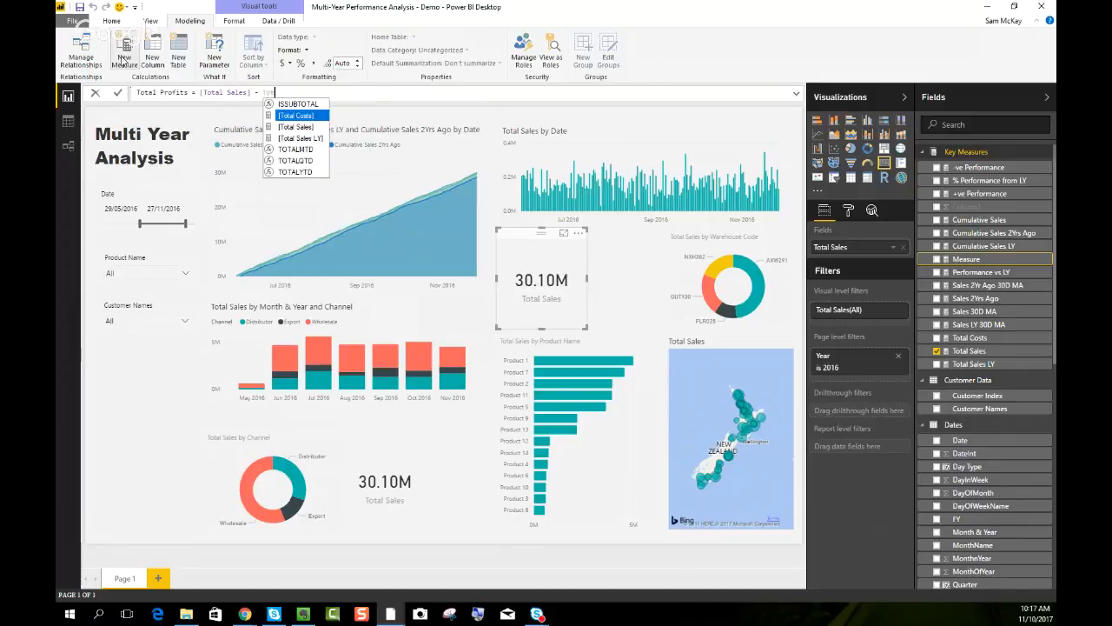
key(Tab)
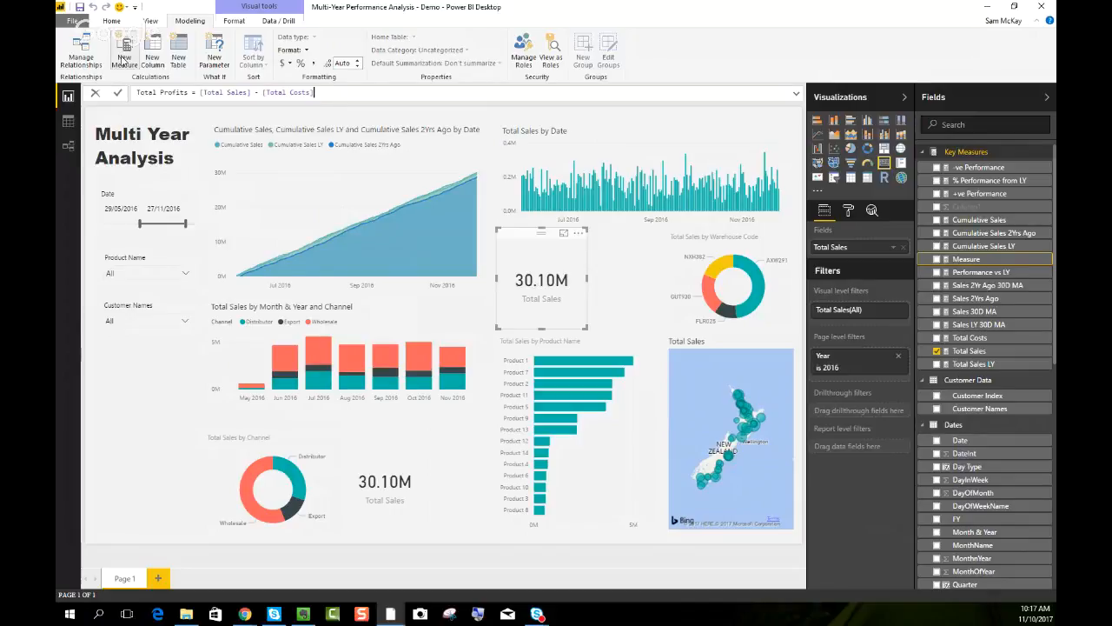
key(Return)
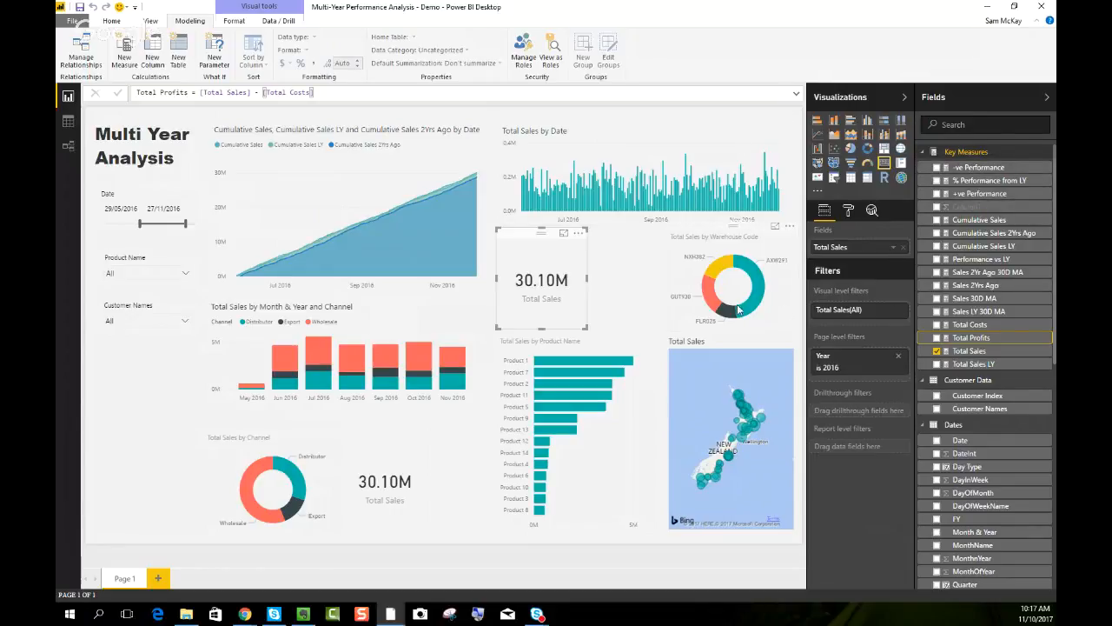
scroll(928, 230, down, 3)
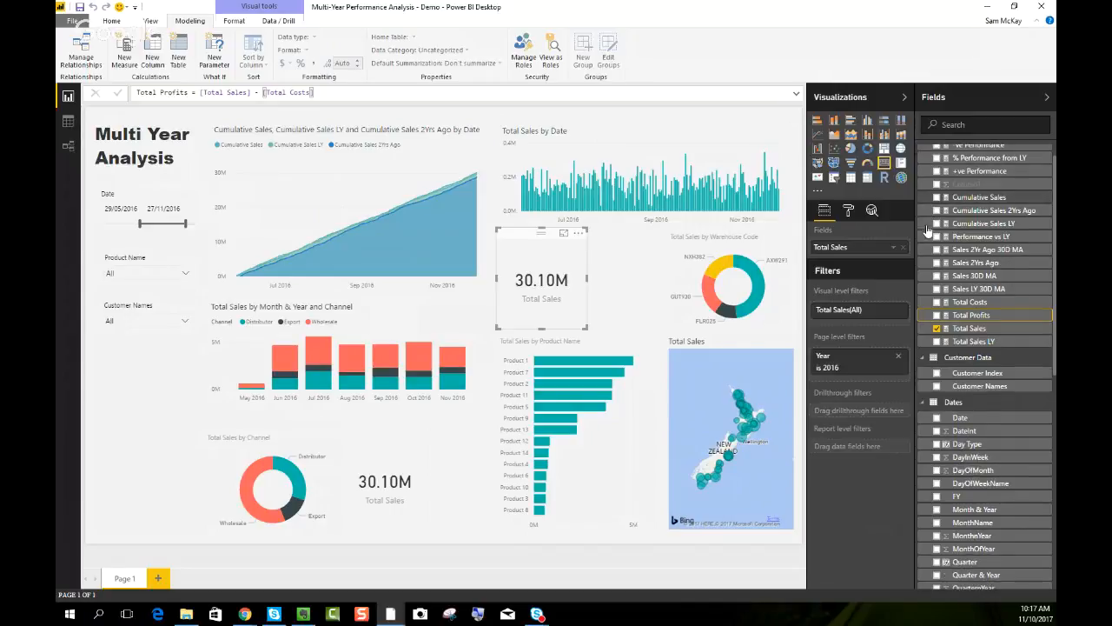
Replace Total Sales with Total Profits in the card beside the channel donut chart, and nudge the Total Sales card
scroll(928, 231, up, 3)
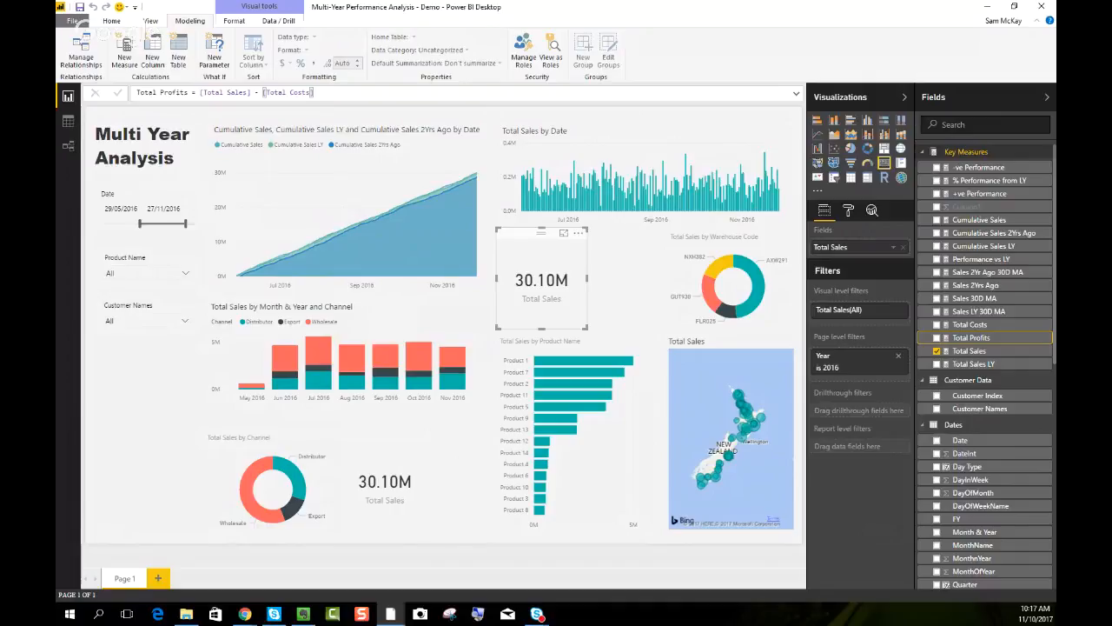
drag(554, 258, 547, 256)
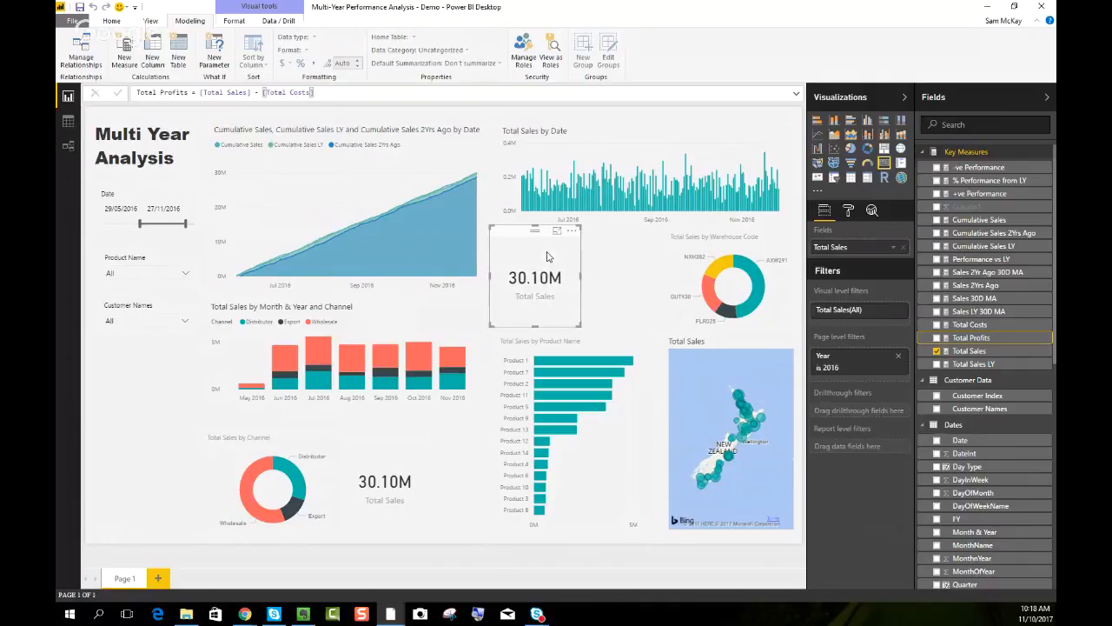
click(607, 273)
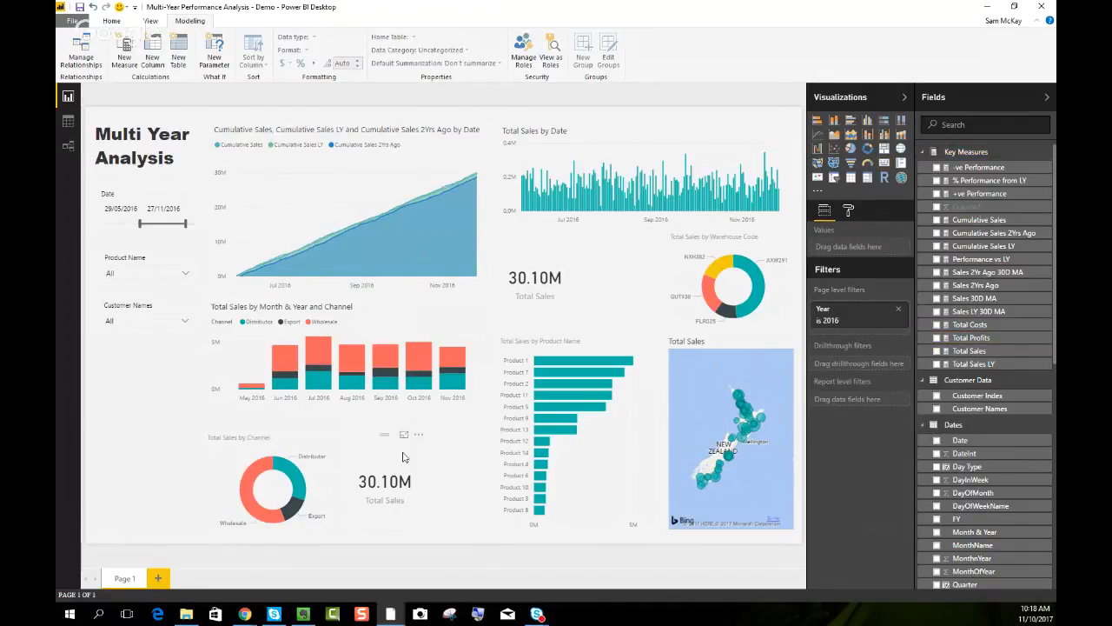
click(402, 457)
drag(971, 337, 839, 248)
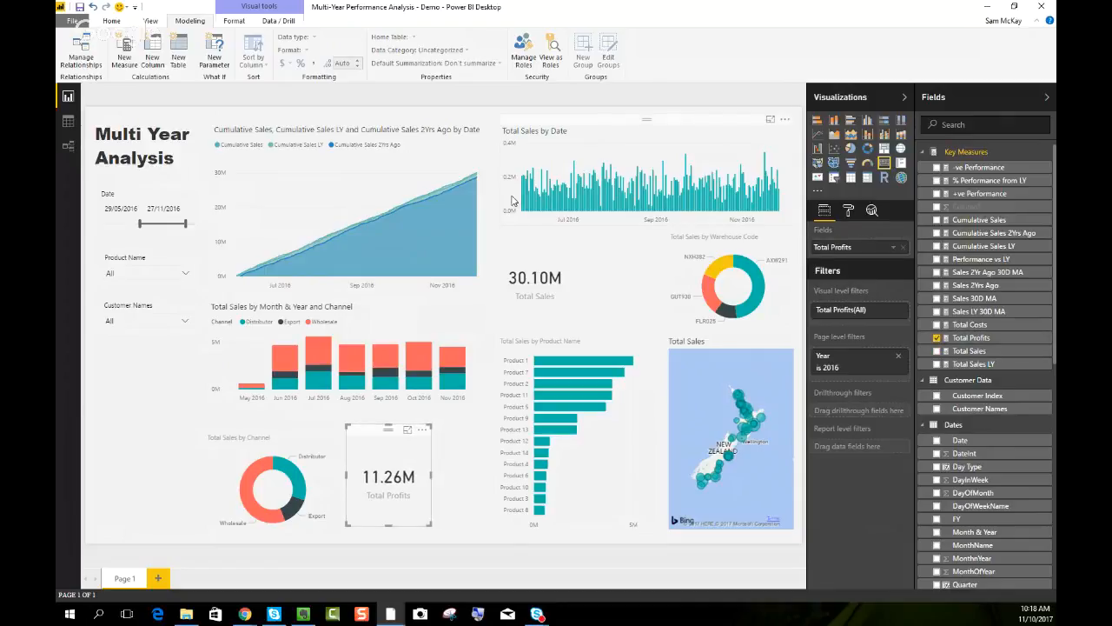
click(472, 97)
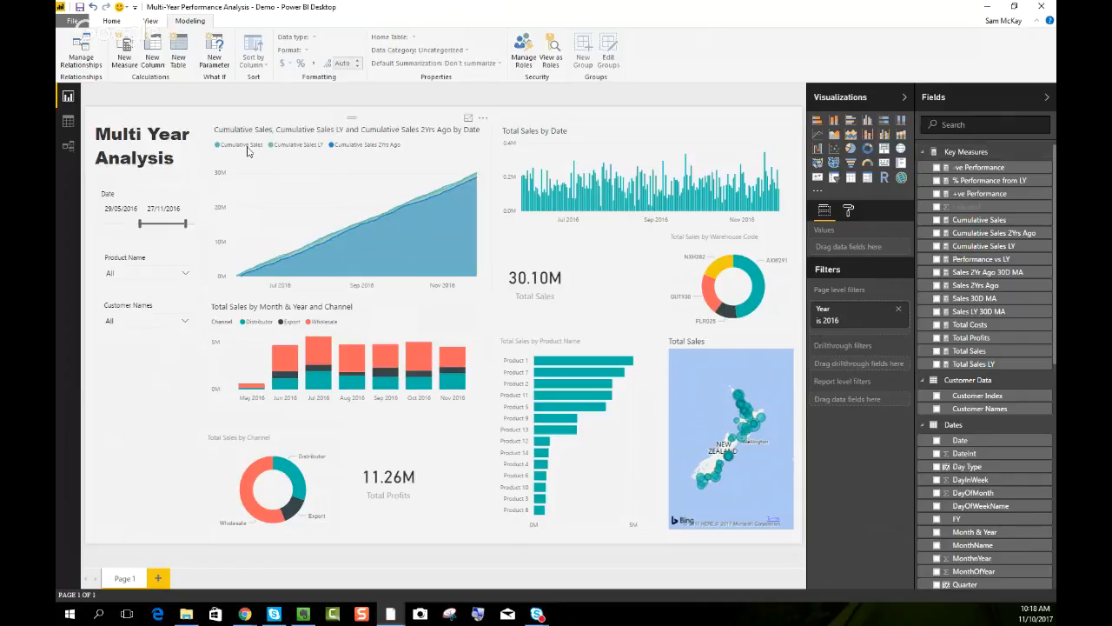
Add a table visual listing Customer Names below the slicers and narrow it
click(851, 177)
drag(226, 244, 173, 420)
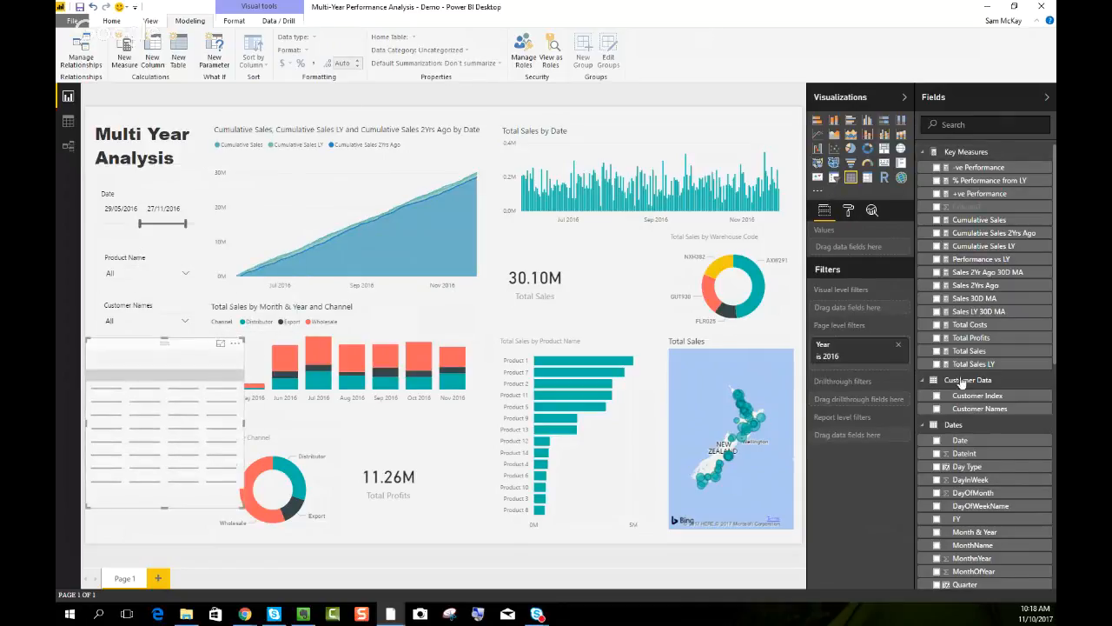
drag(966, 409, 855, 247)
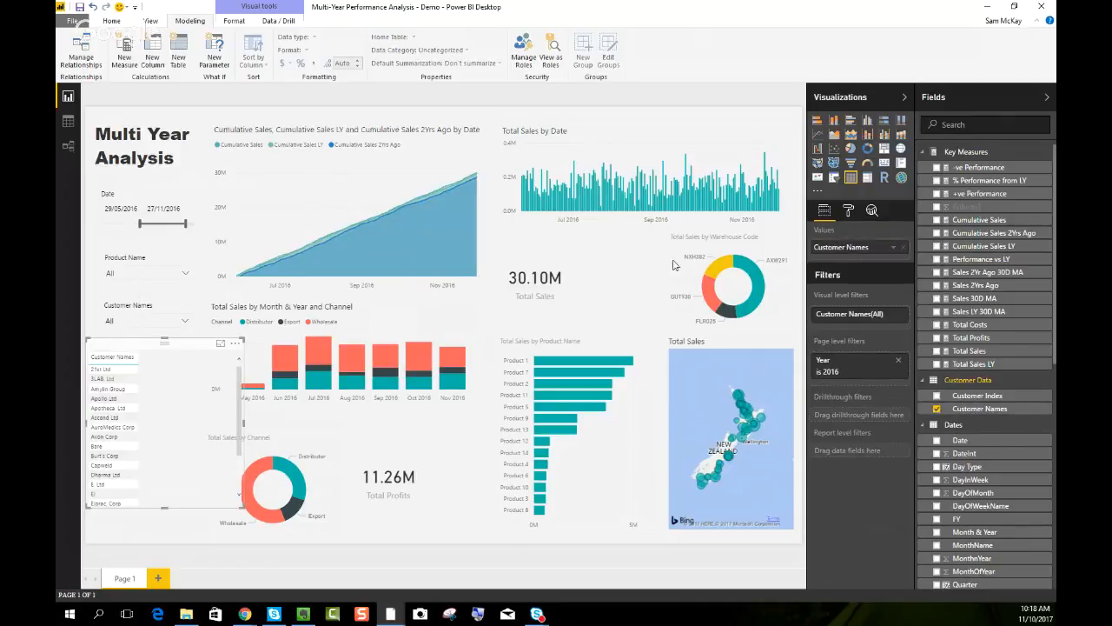
drag(89, 341, 152, 356)
Narrow the monthly channel chart and the cumulative sales chart from their left edges, and fit the Customer Names table into the freed space
click(212, 356)
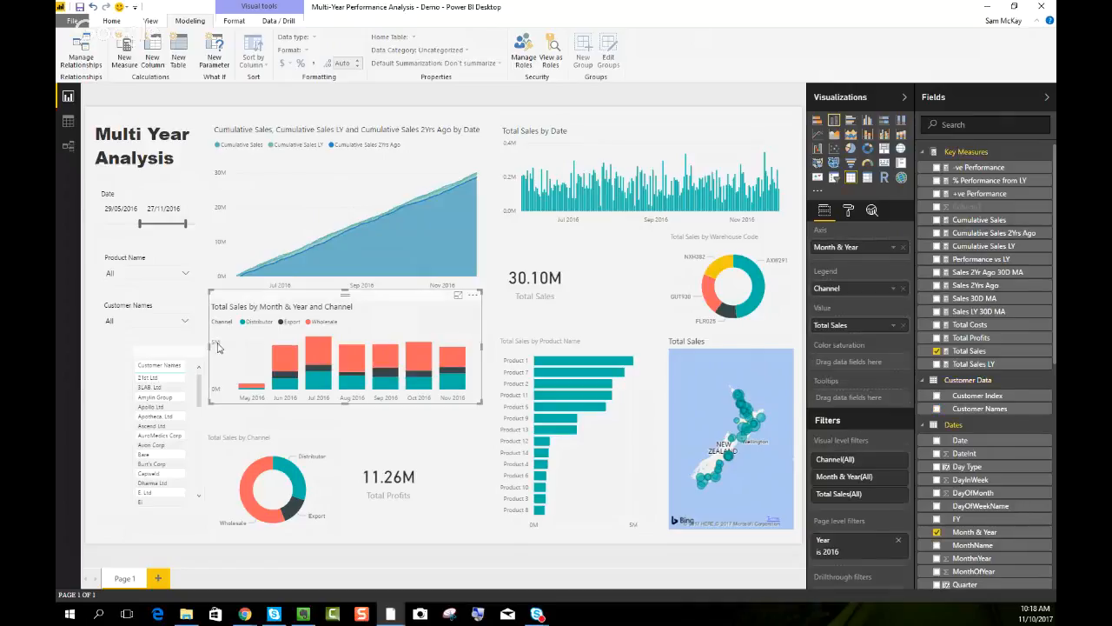
click(259, 221)
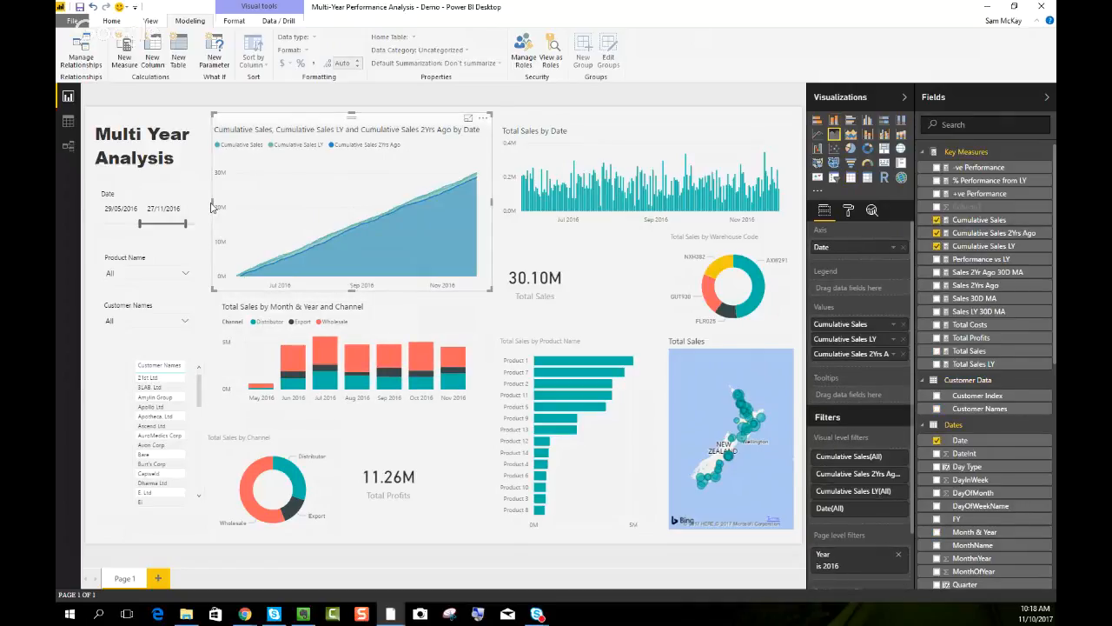
drag(164, 357, 172, 358)
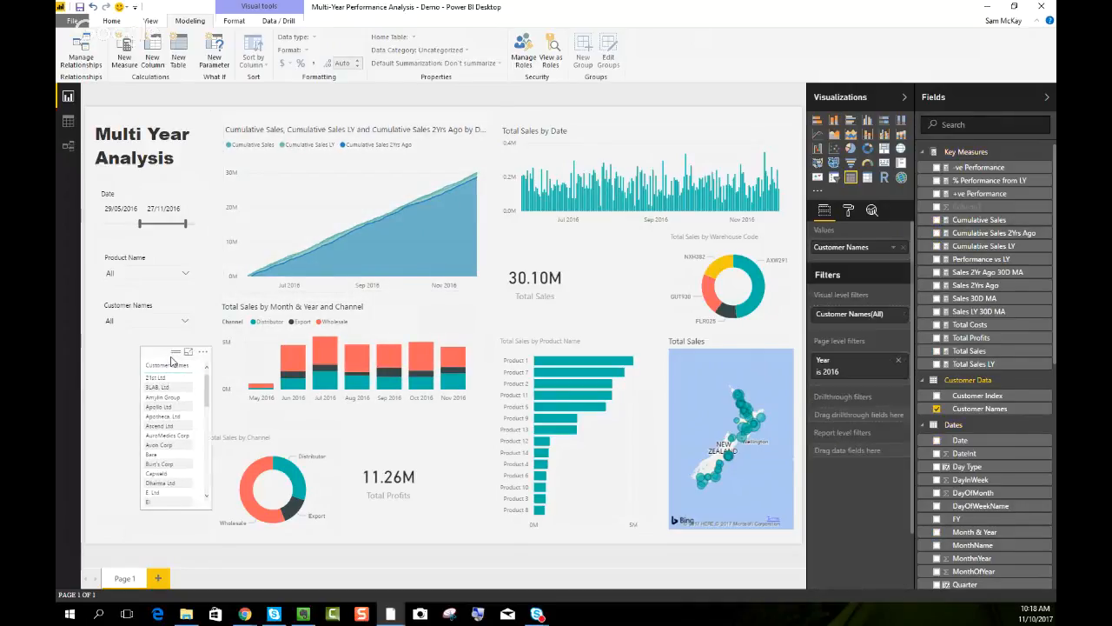
drag(207, 510, 205, 526)
drag(156, 356, 163, 351)
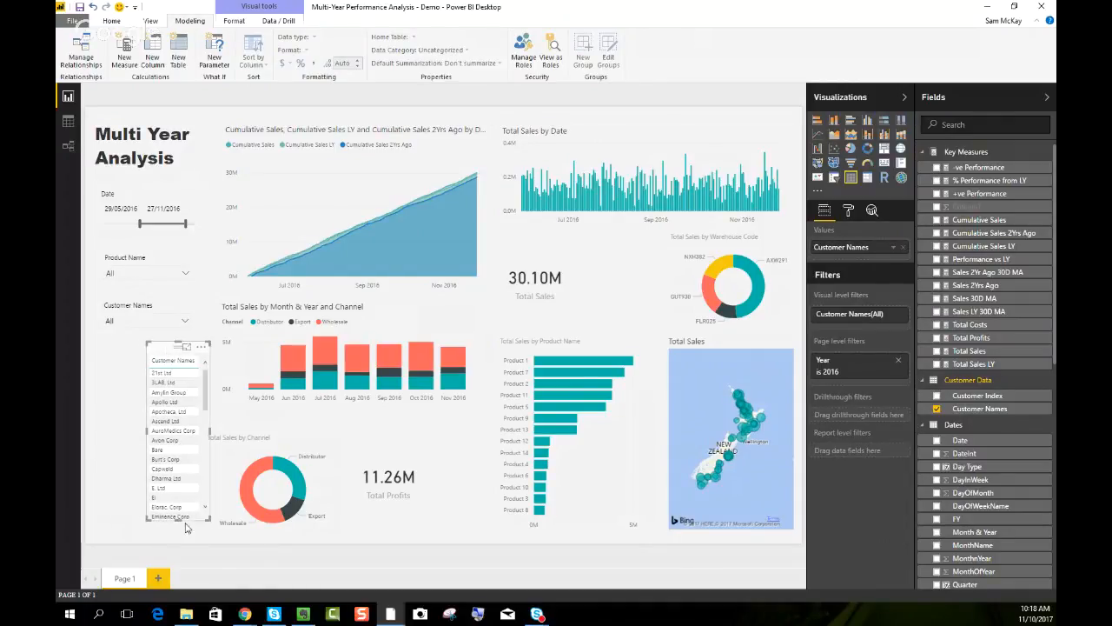
drag(178, 520, 179, 490)
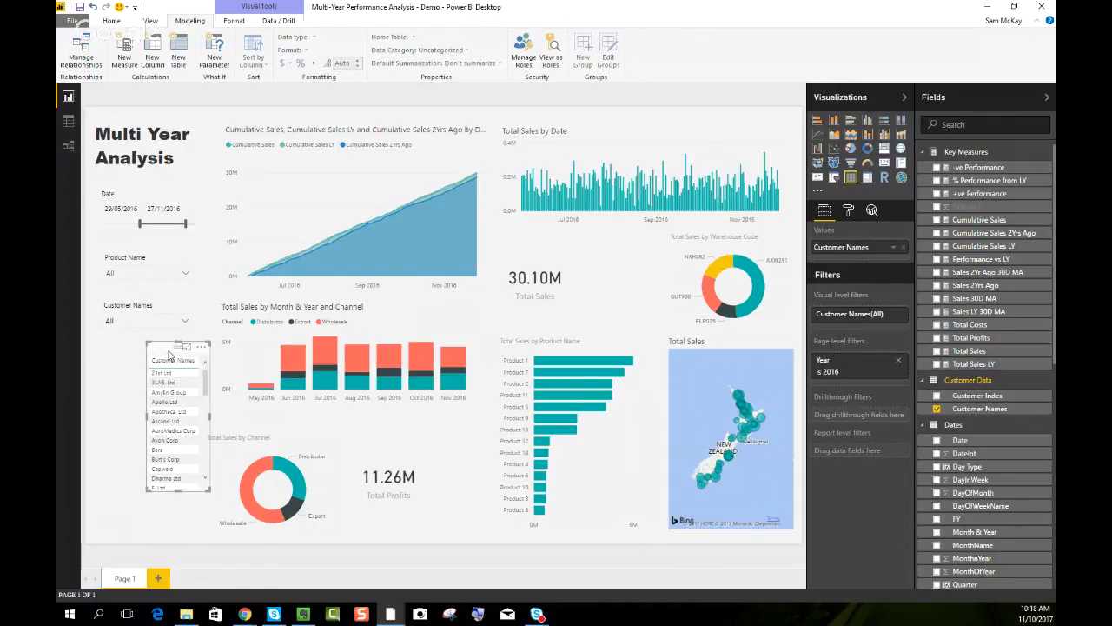
Duplicate the Customer Names table to its left, make the copy list Product Name instead, and narrow it
key(ctrl+c)
key(ctrl+v)
drag(170, 349, 109, 347)
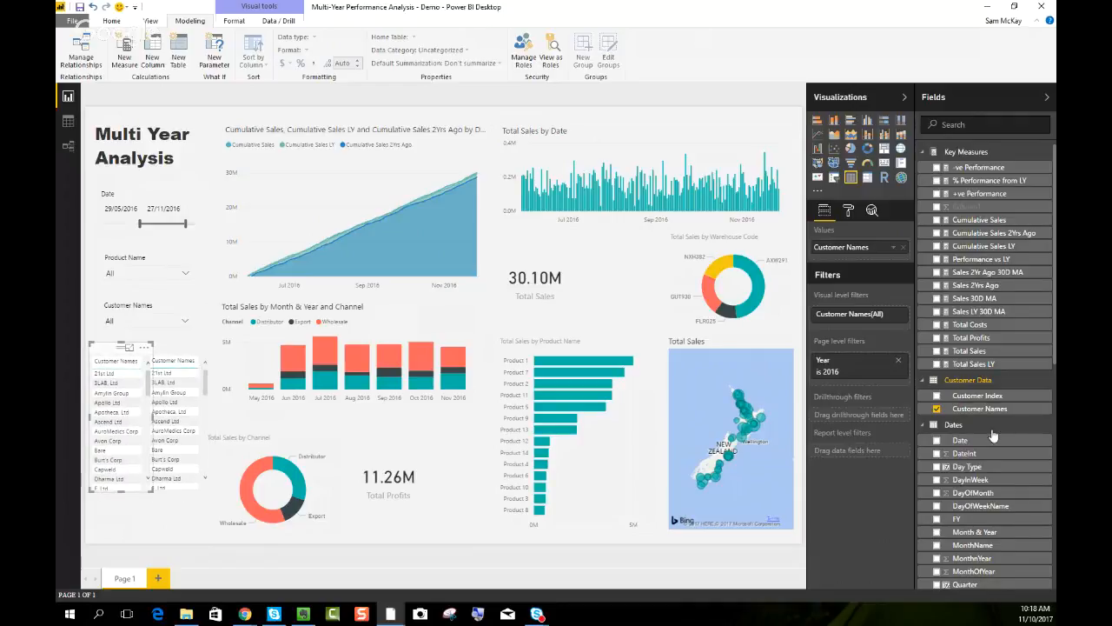
scroll(965, 356, down, 5)
scroll(964, 356, down, 5)
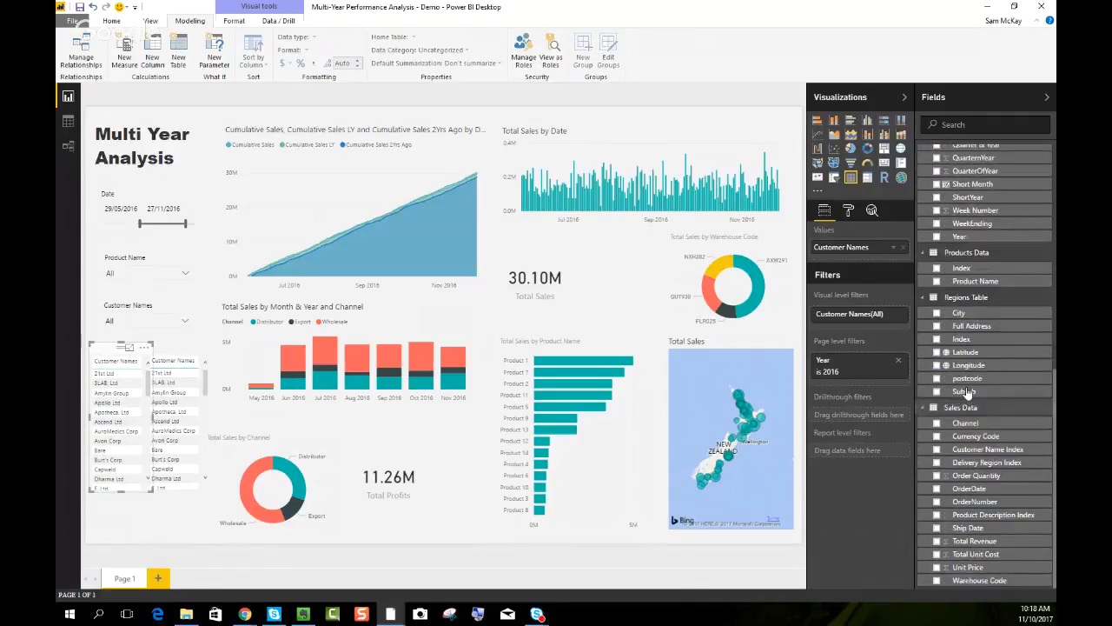
drag(971, 282, 852, 260)
click(895, 250)
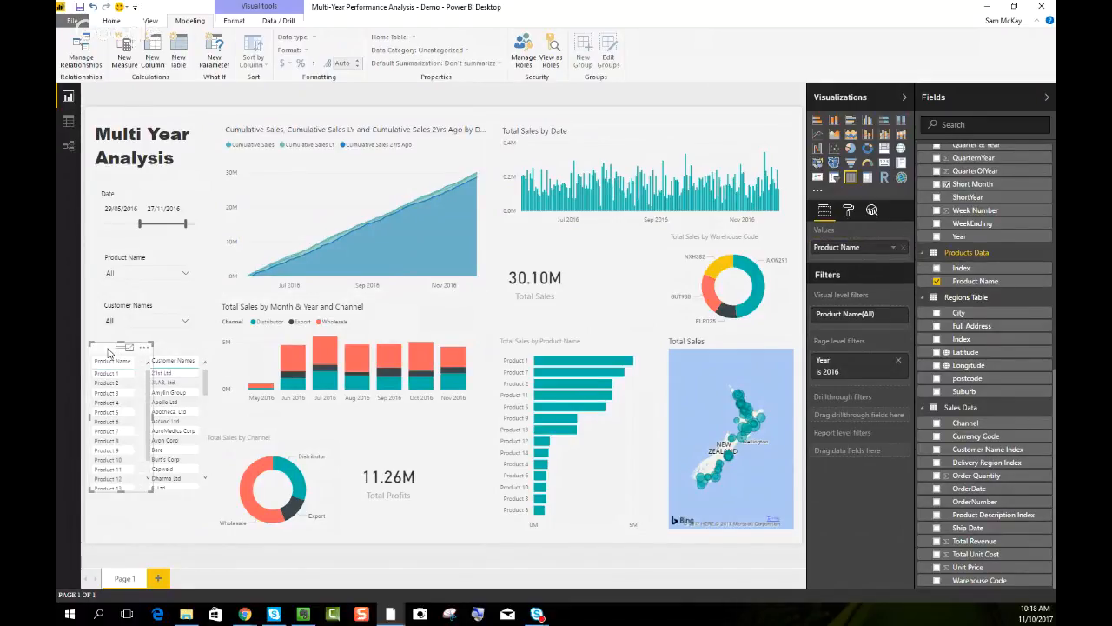
drag(152, 493, 142, 489)
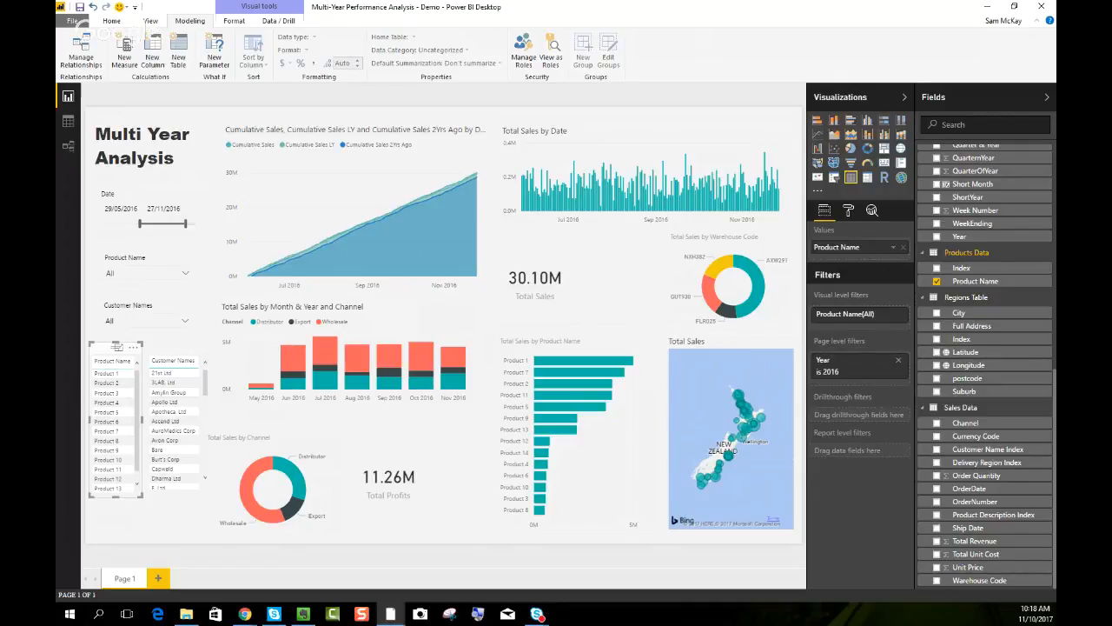
Shift the Total Profits card and channel donut chart to the right, and slightly shrink and reposition the Total Sales card
click(383, 473)
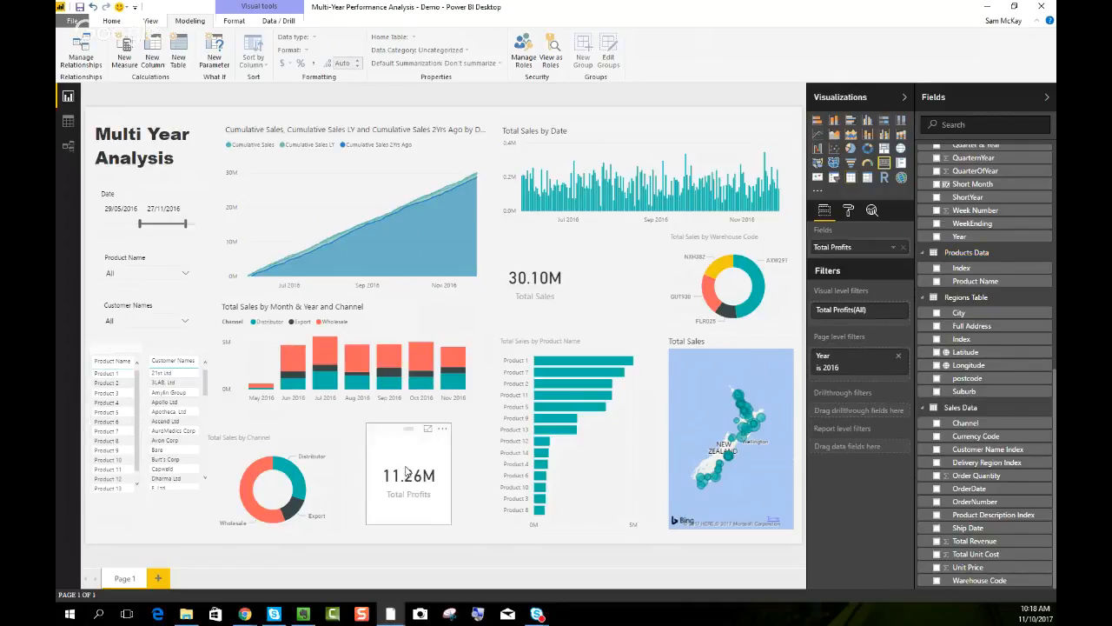
drag(302, 457, 318, 455)
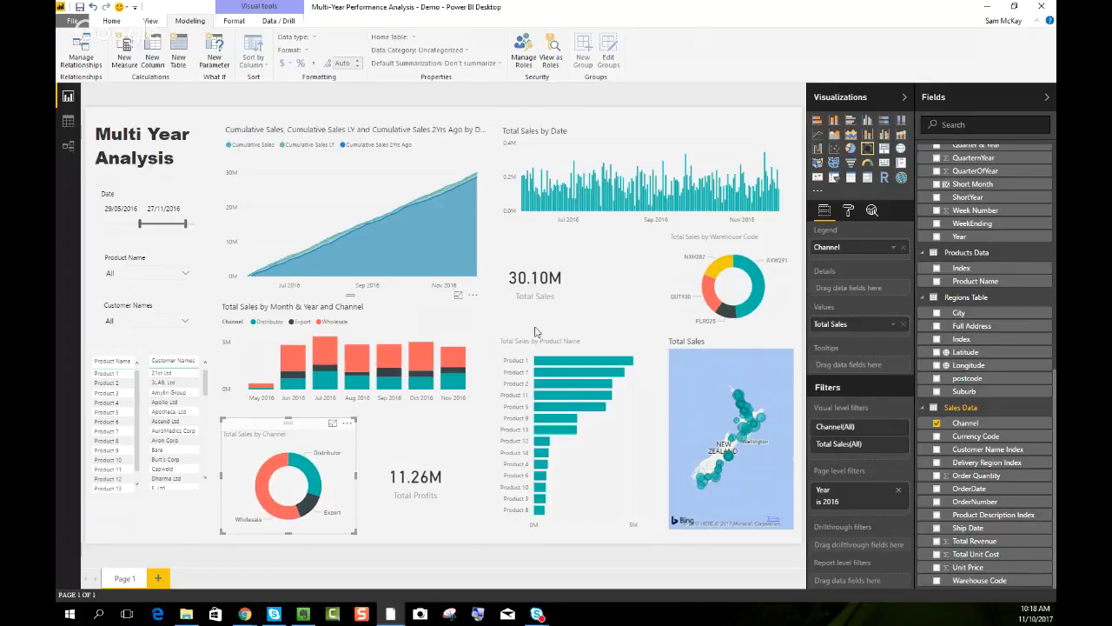
drag(549, 278, 554, 276)
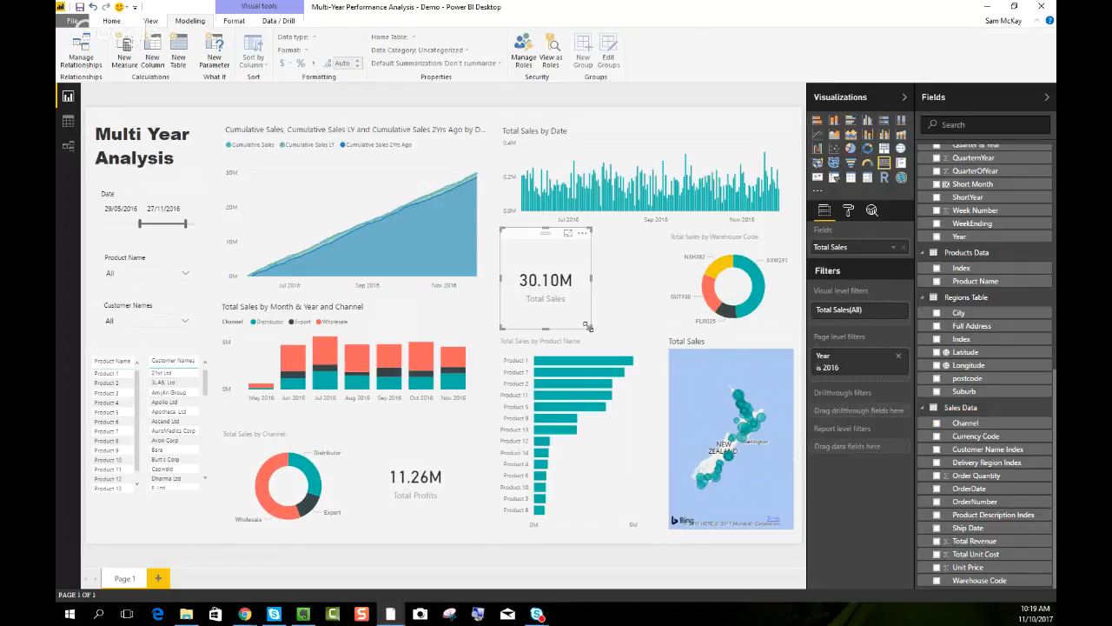
drag(581, 311, 578, 314)
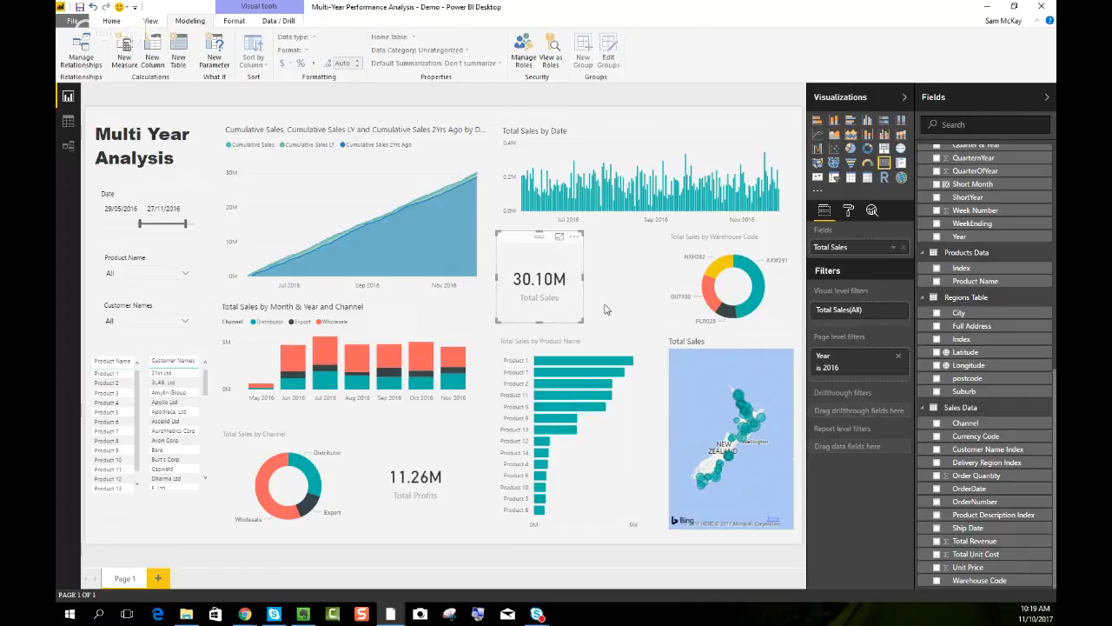
click(612, 304)
click(740, 247)
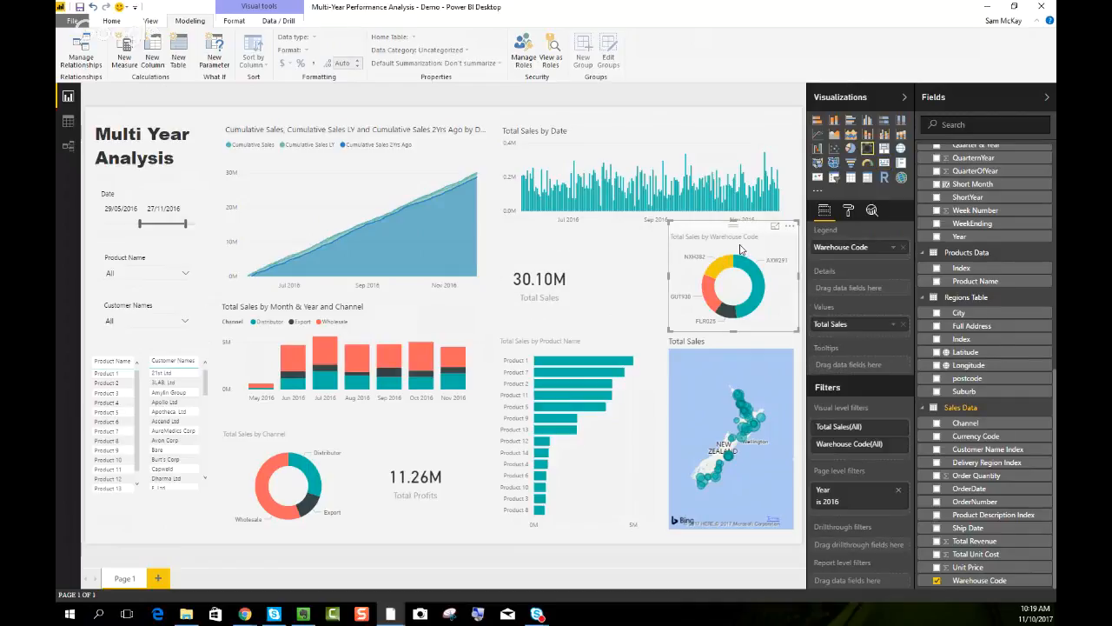
Fine-tune the positions of the two name tables and move the Product Name and Customer Names slicers slightly up
click(173, 351)
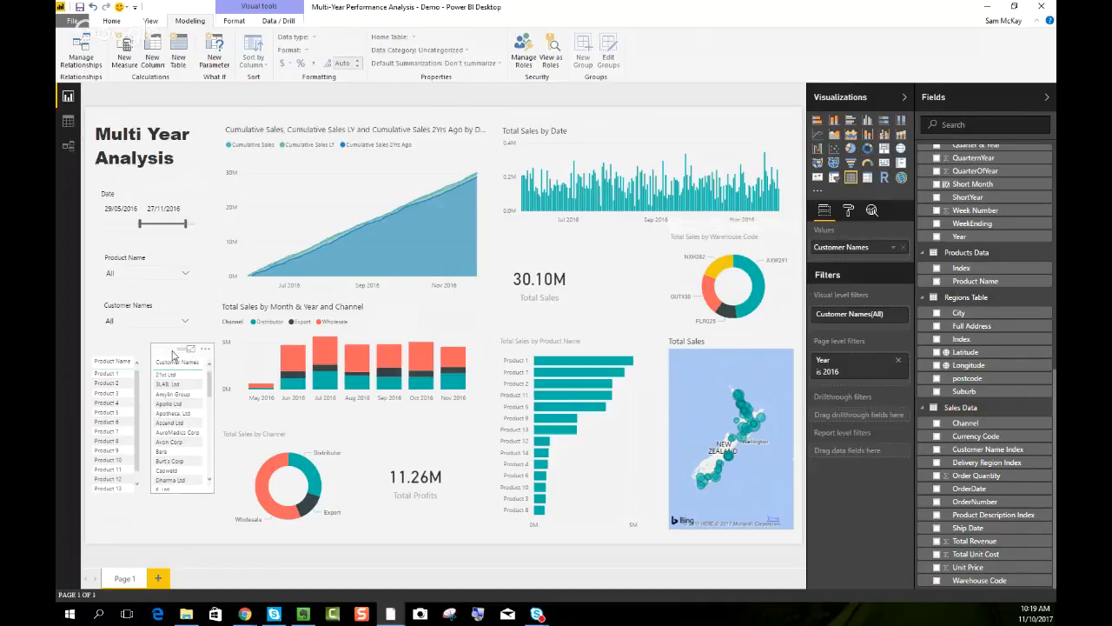
click(111, 351)
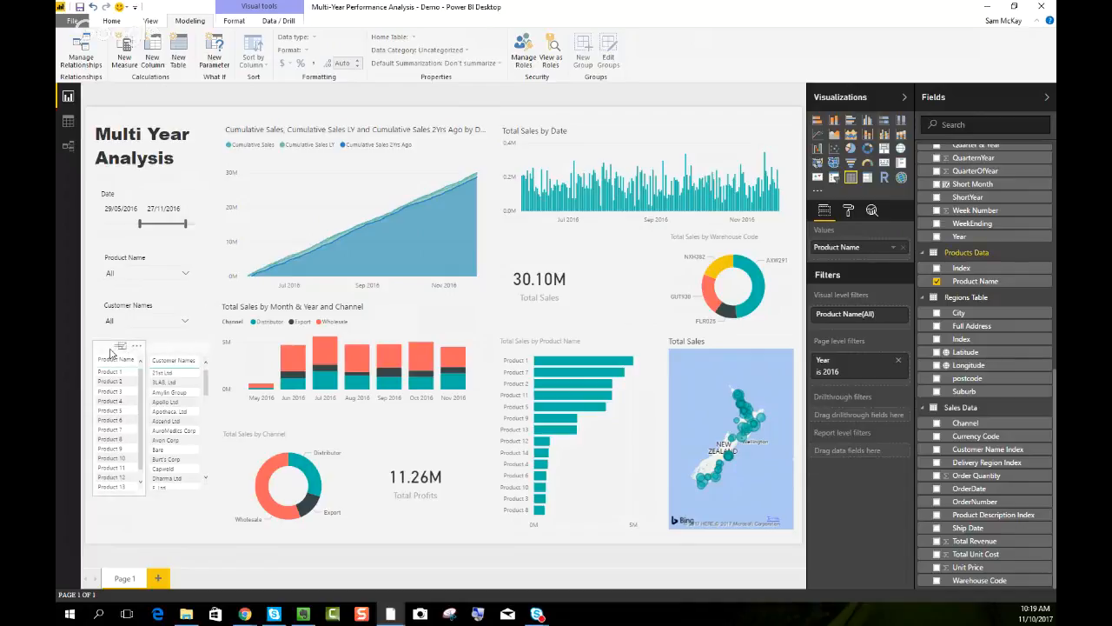
click(637, 300)
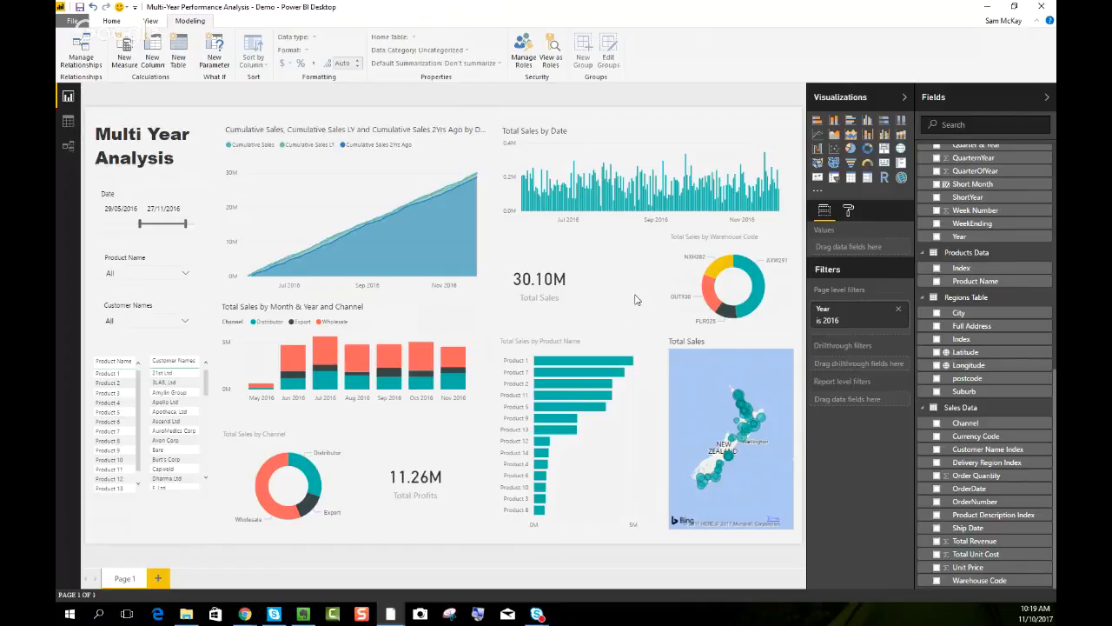
click(134, 250)
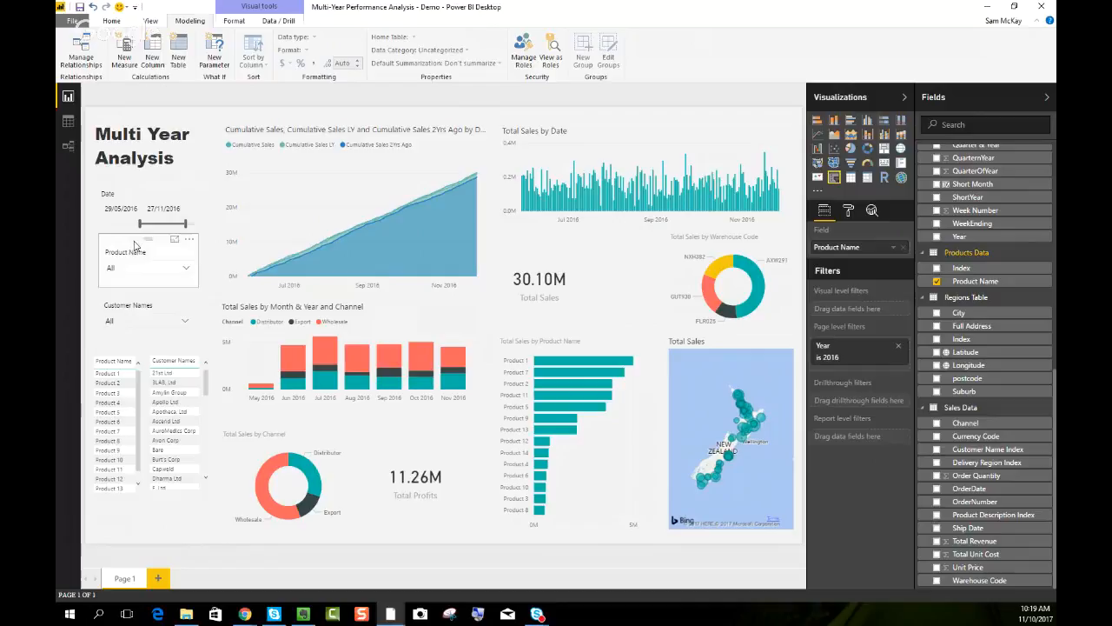
click(131, 299)
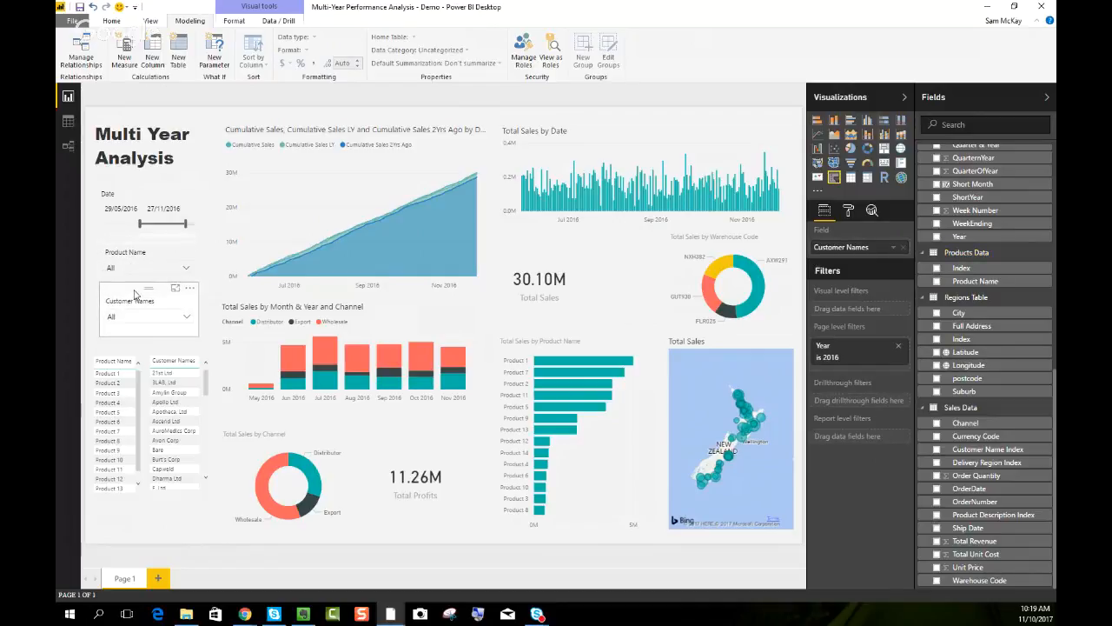
click(630, 269)
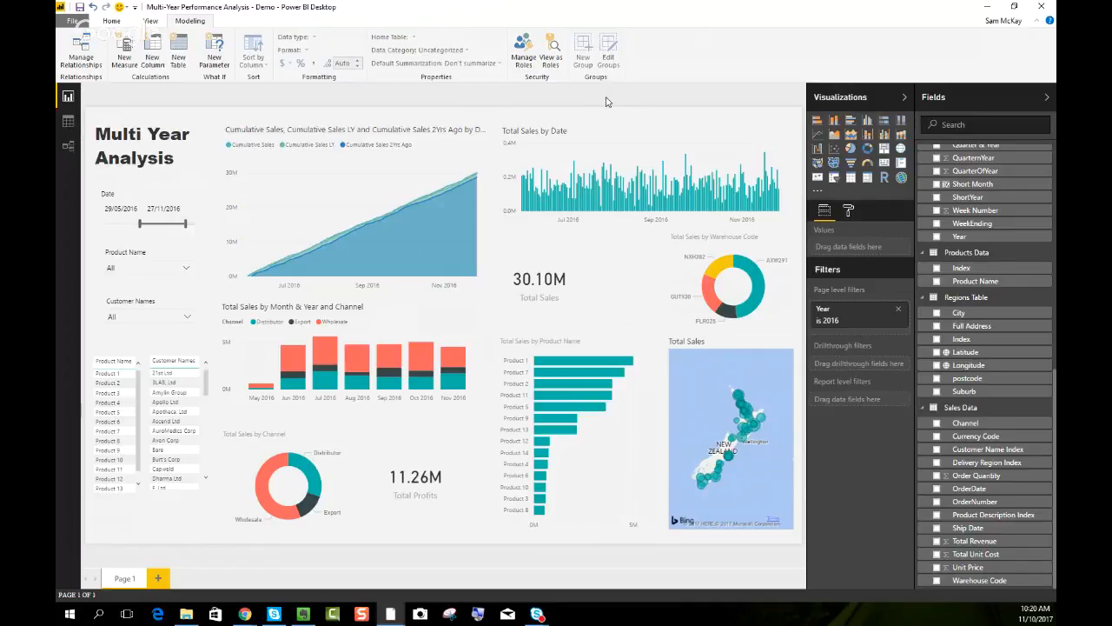
Open the colour choices for the page background
click(848, 211)
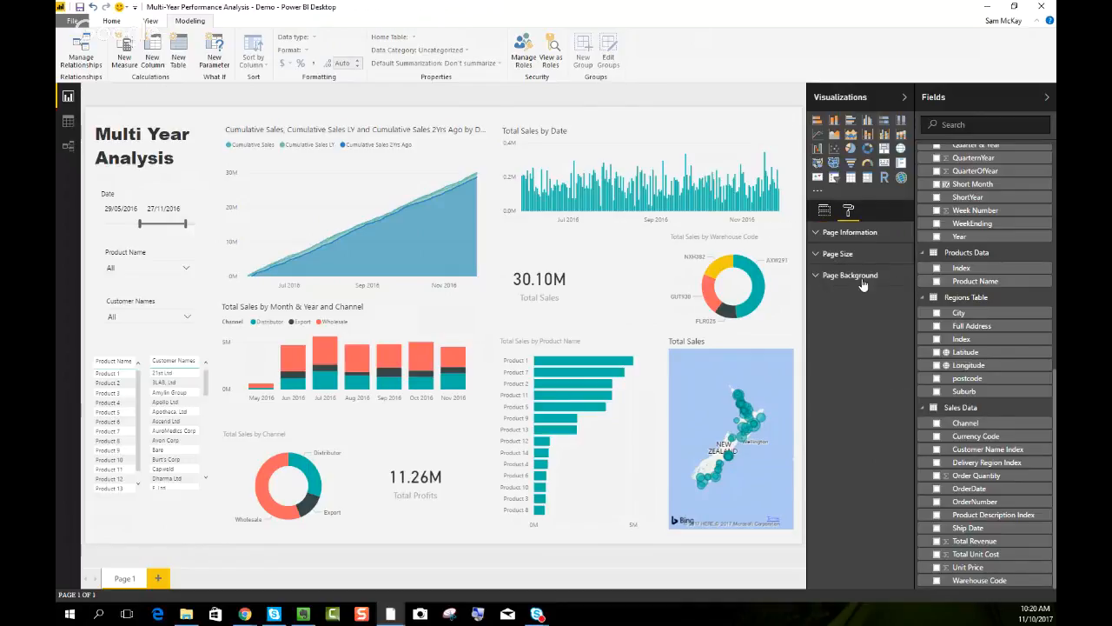
click(852, 276)
click(893, 298)
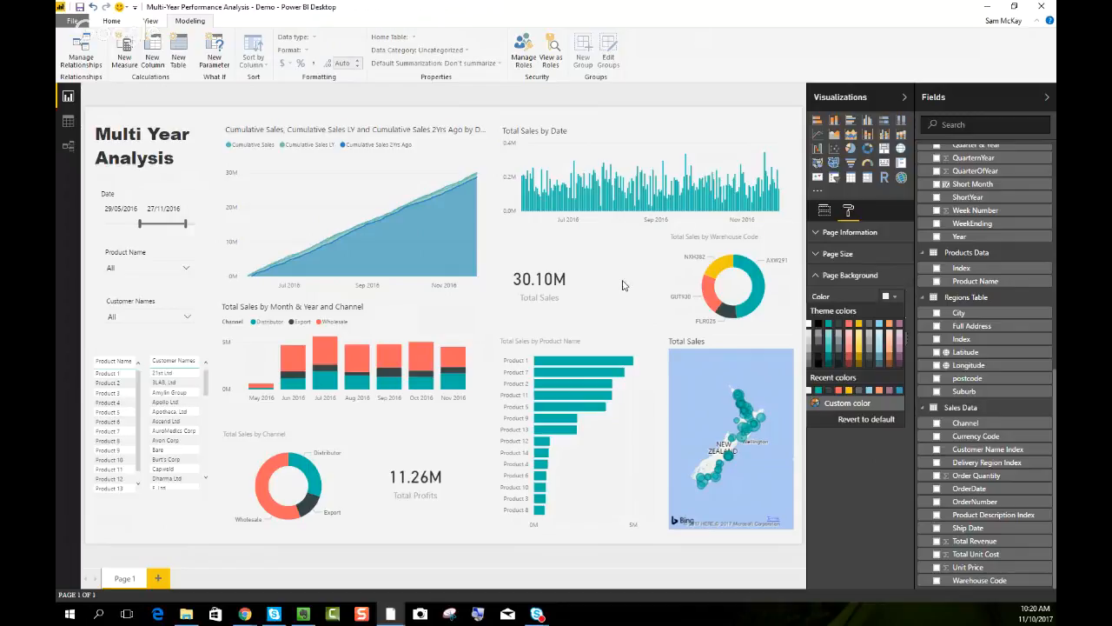
Switch to the Dashboard Makeover Session folder in File Explorer and look at the Colour Palette files
mouse_move(178, 621)
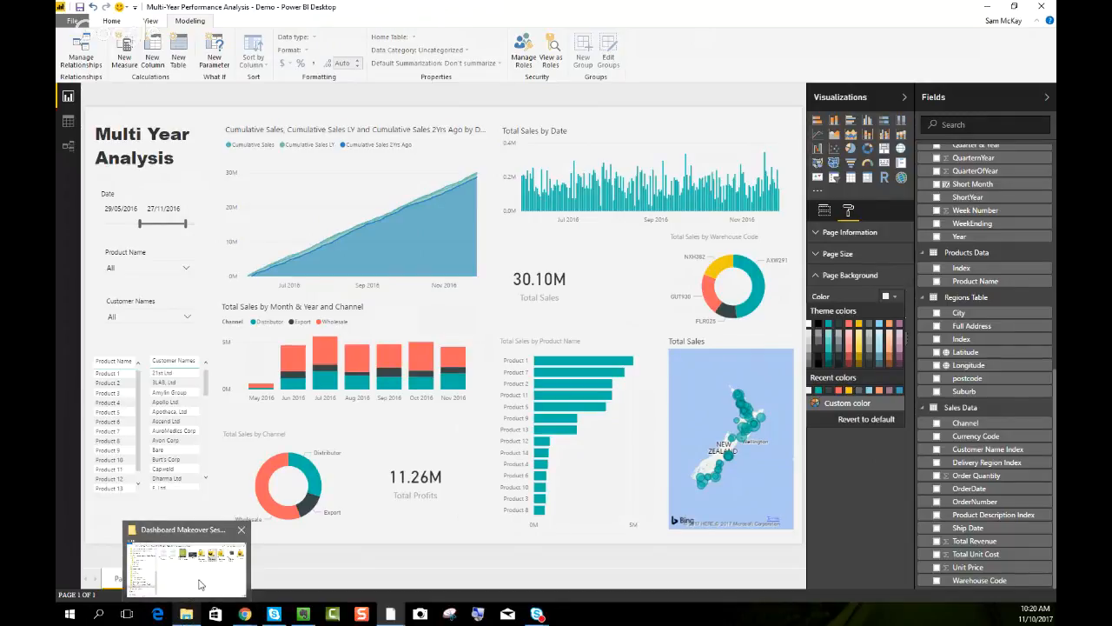
mouse_move(200, 583)
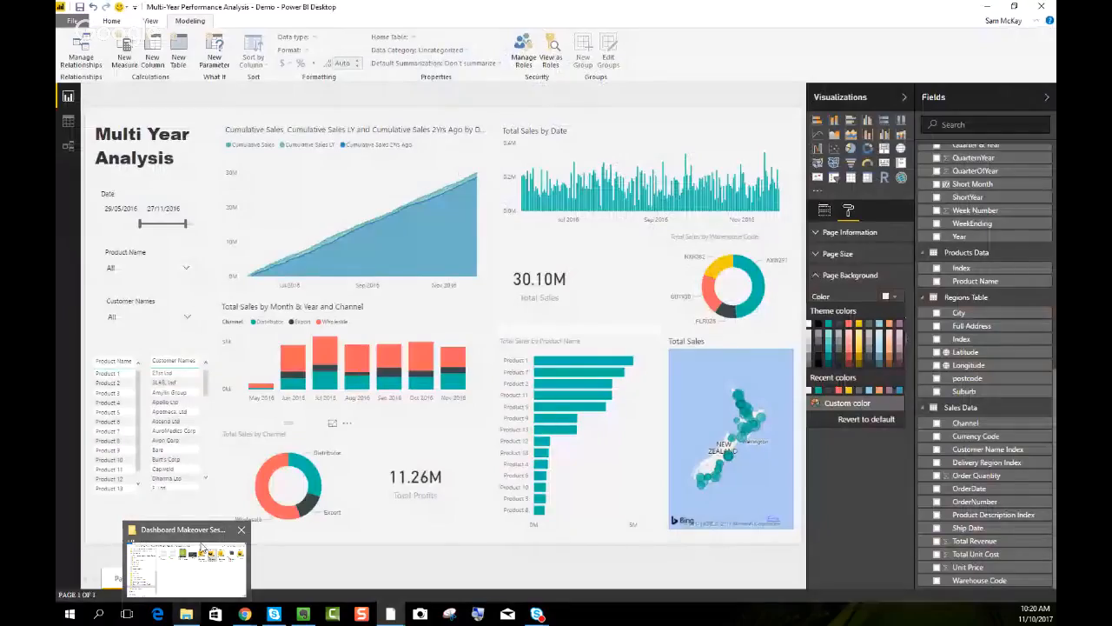
click(202, 548)
drag(1056, 117, 639, 113)
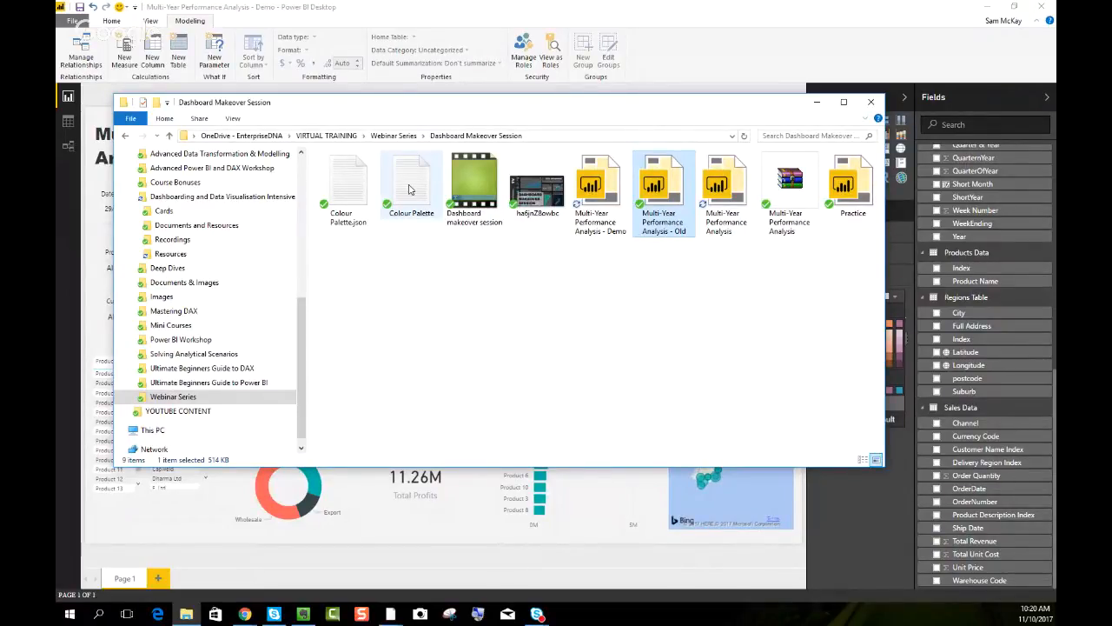
drag(540, 106, 55, 106)
Show the report's theme switching options, including importing a theme
click(119, 21)
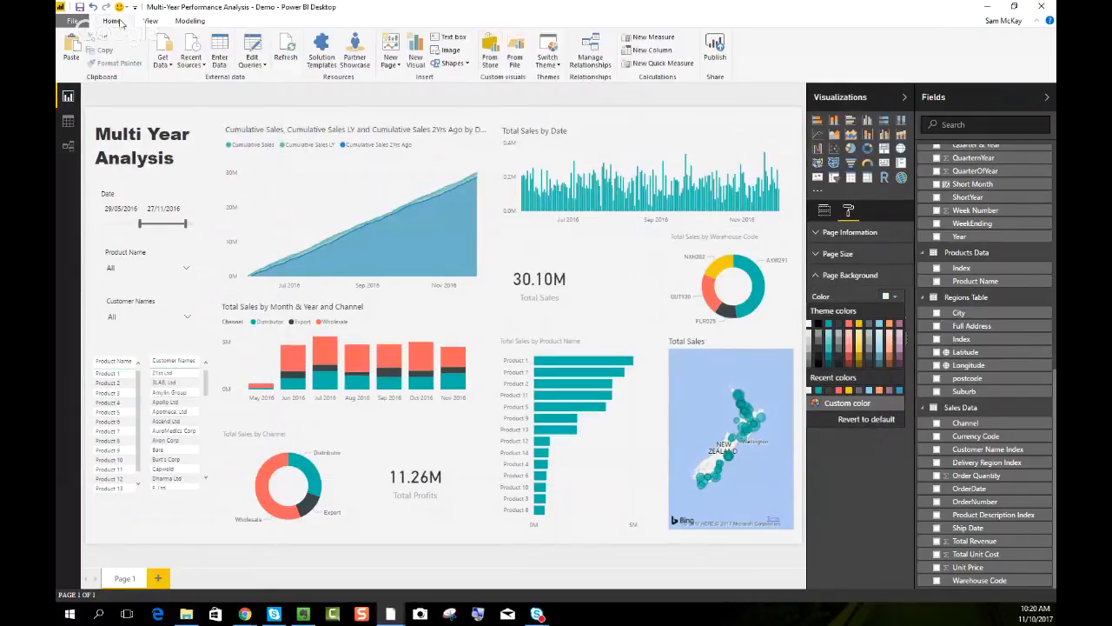
click(554, 63)
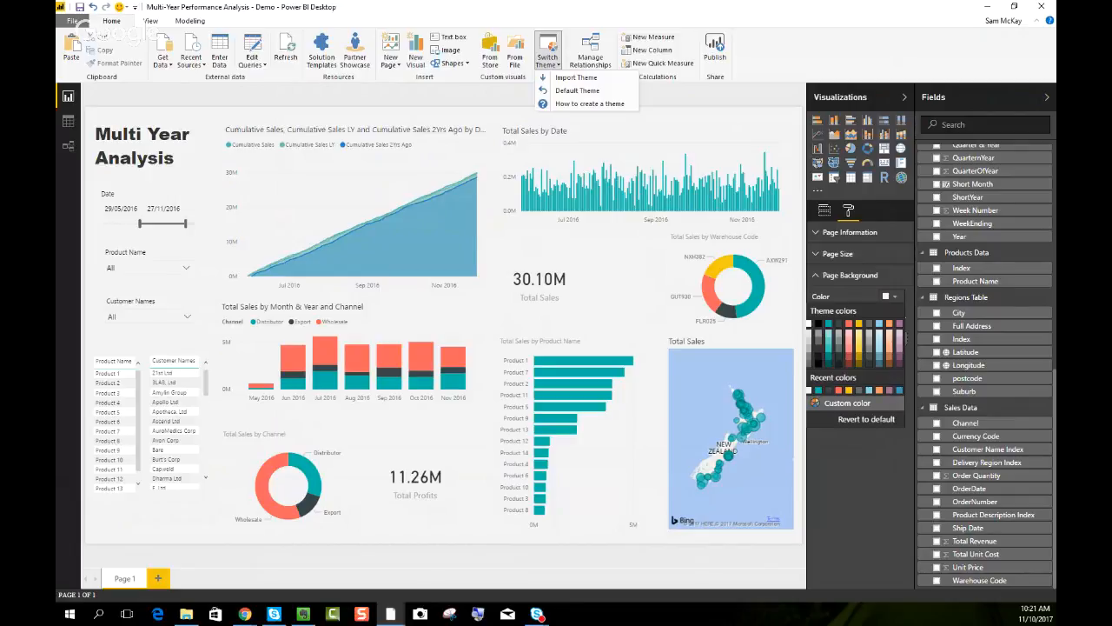
scroll(964, 251, up, 10)
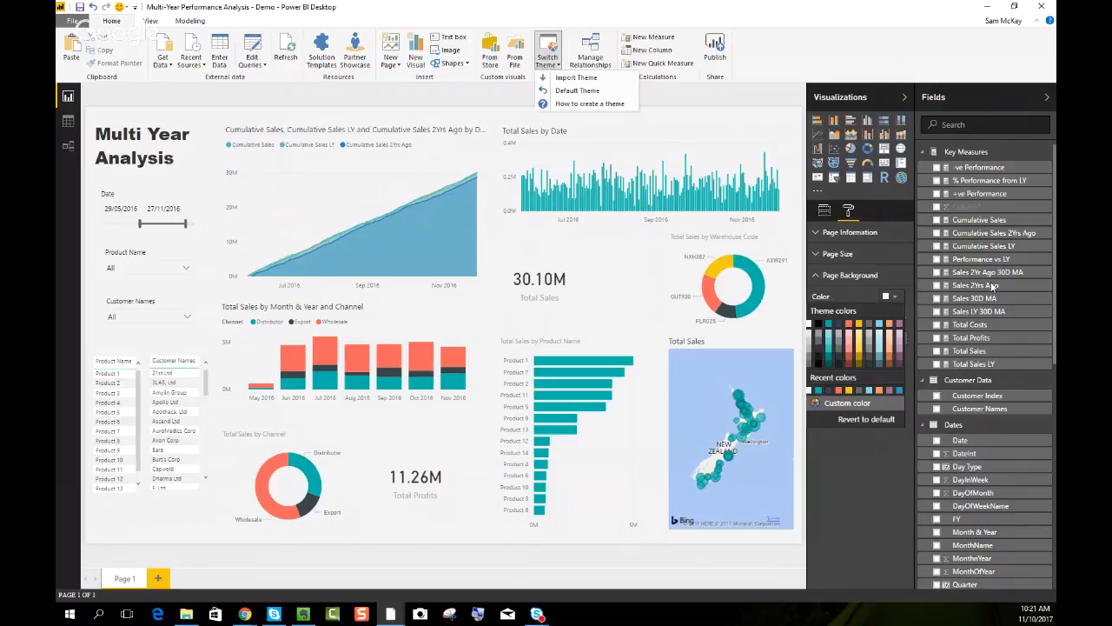
click(924, 153)
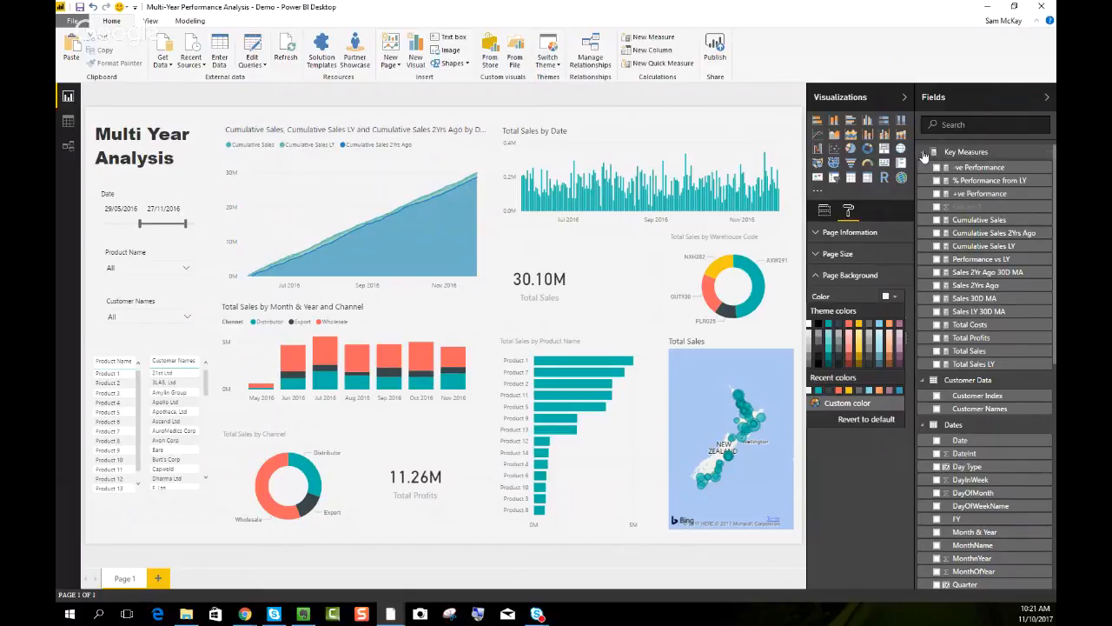
click(924, 154)
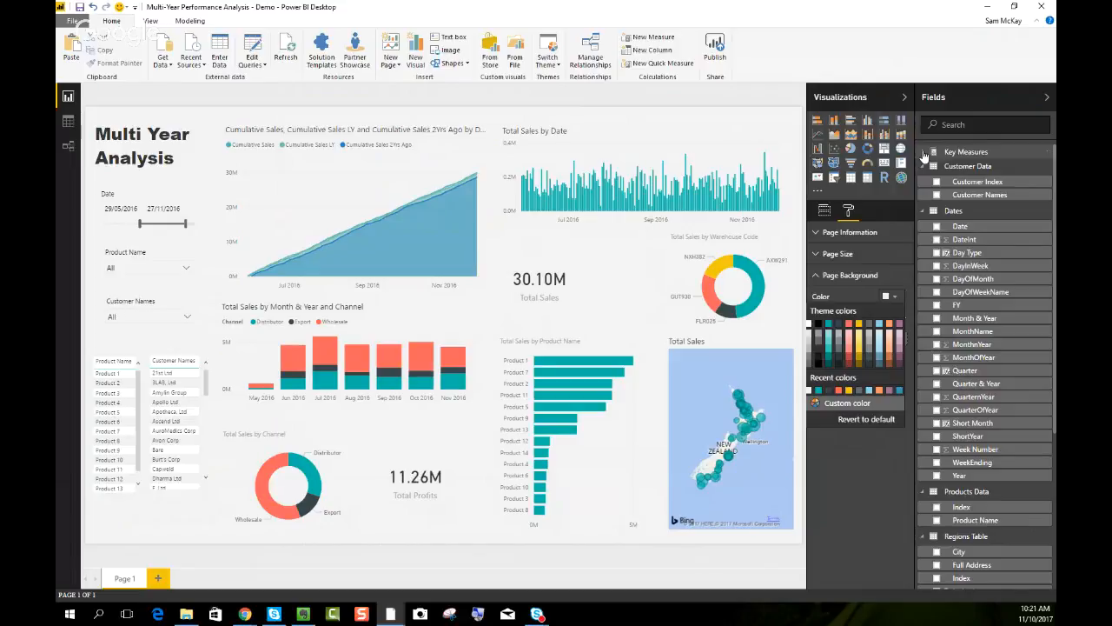
click(924, 154)
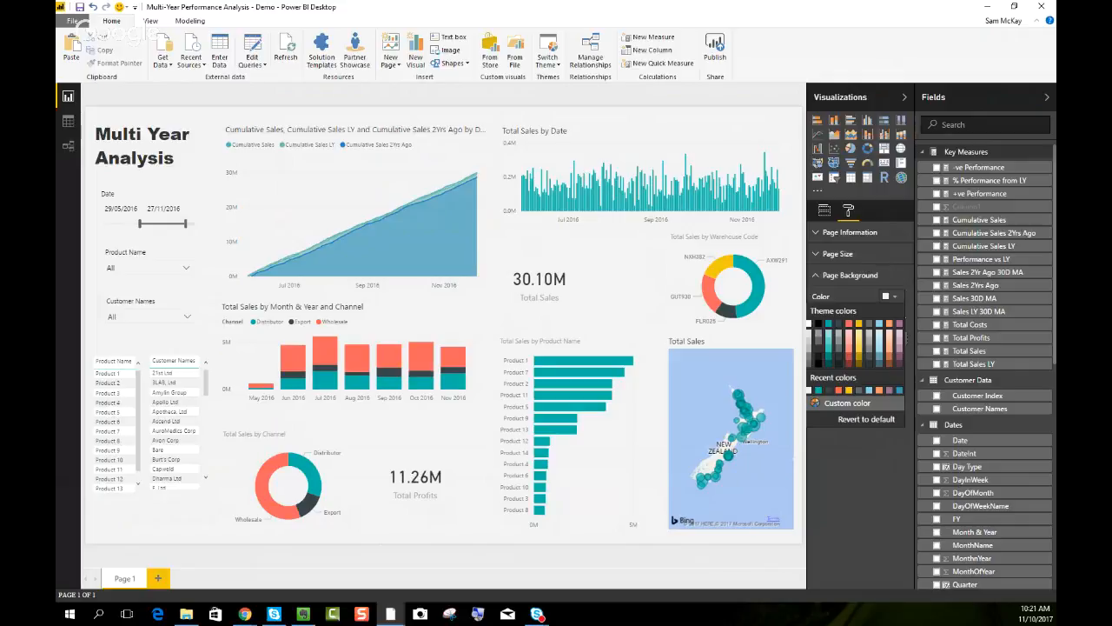
Switch to the Colour Palette file in Notepad and examine its theme code from the name to the table accent
click(551, 66)
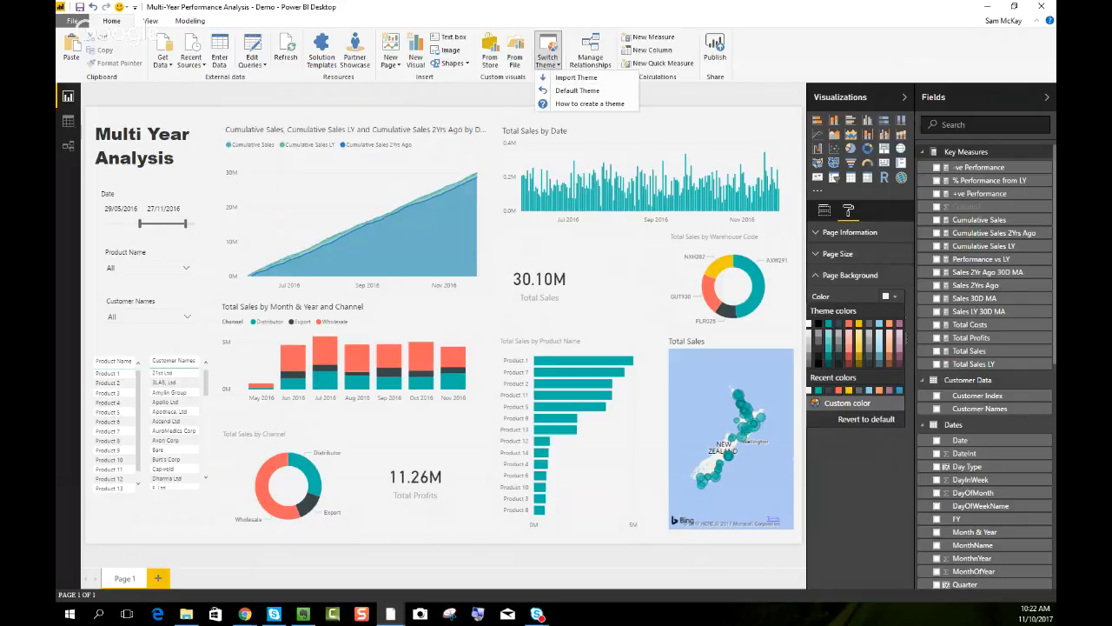
click(579, 78)
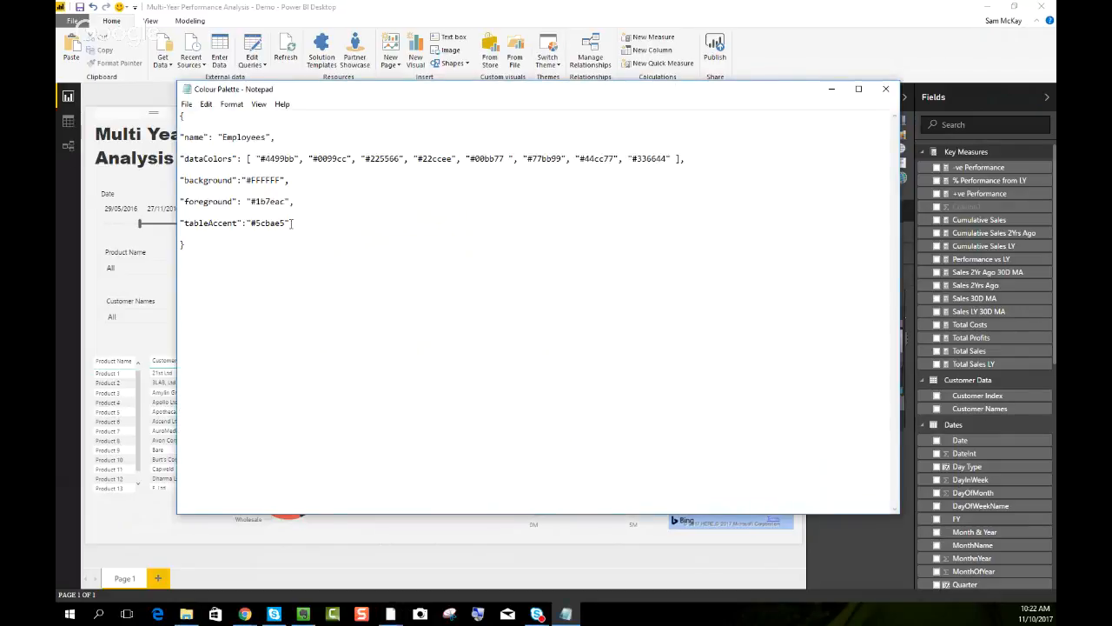
drag(293, 255, 181, 113)
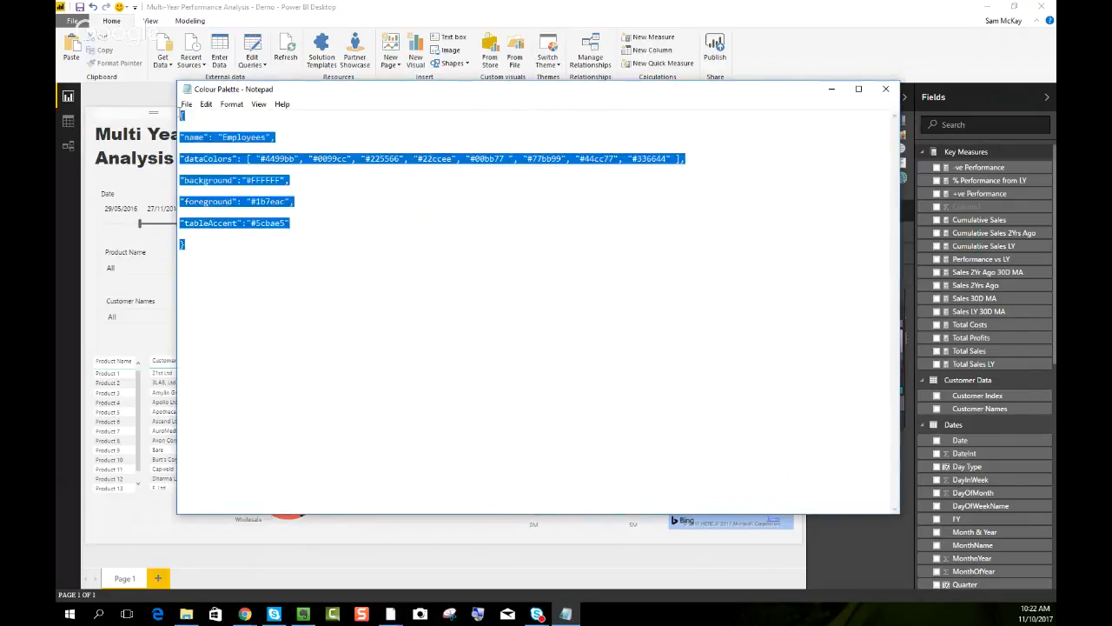
click(320, 243)
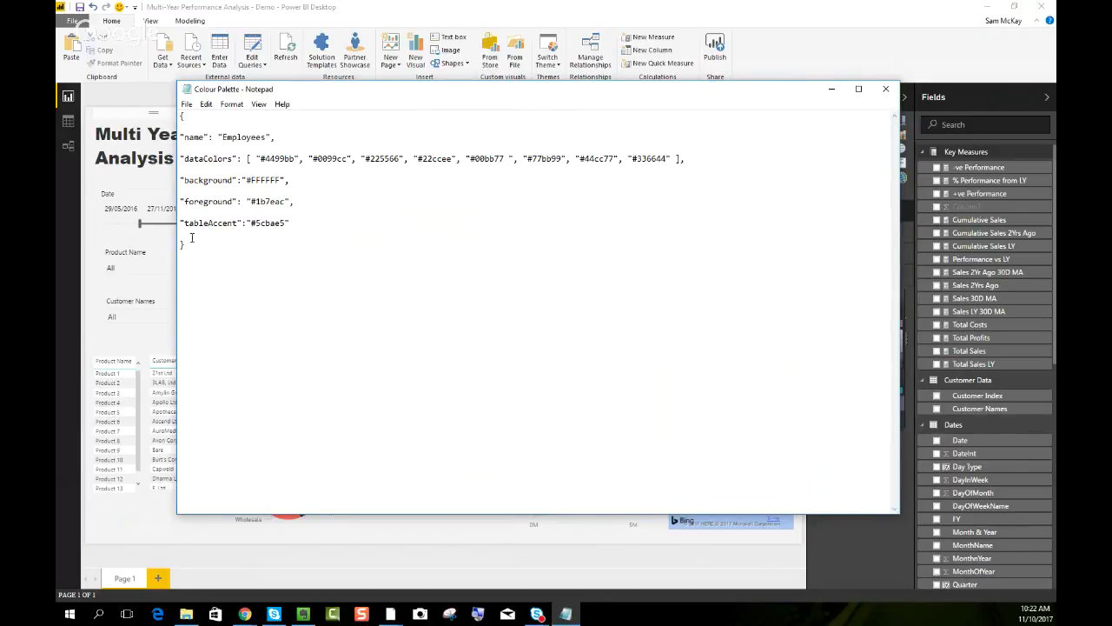
key(ctrl+a)
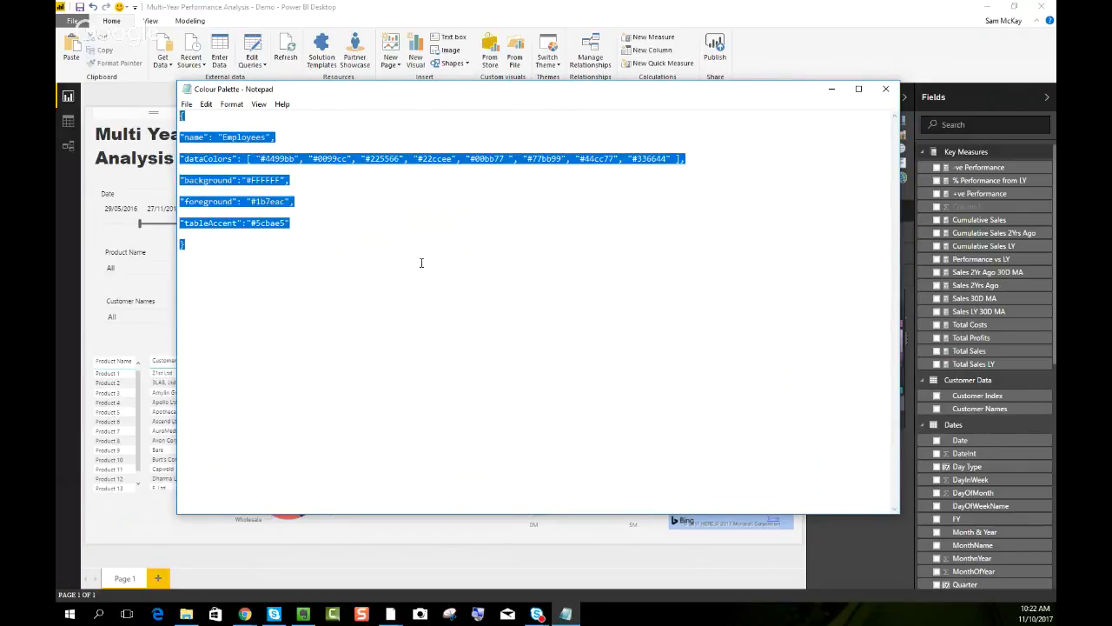
click(212, 251)
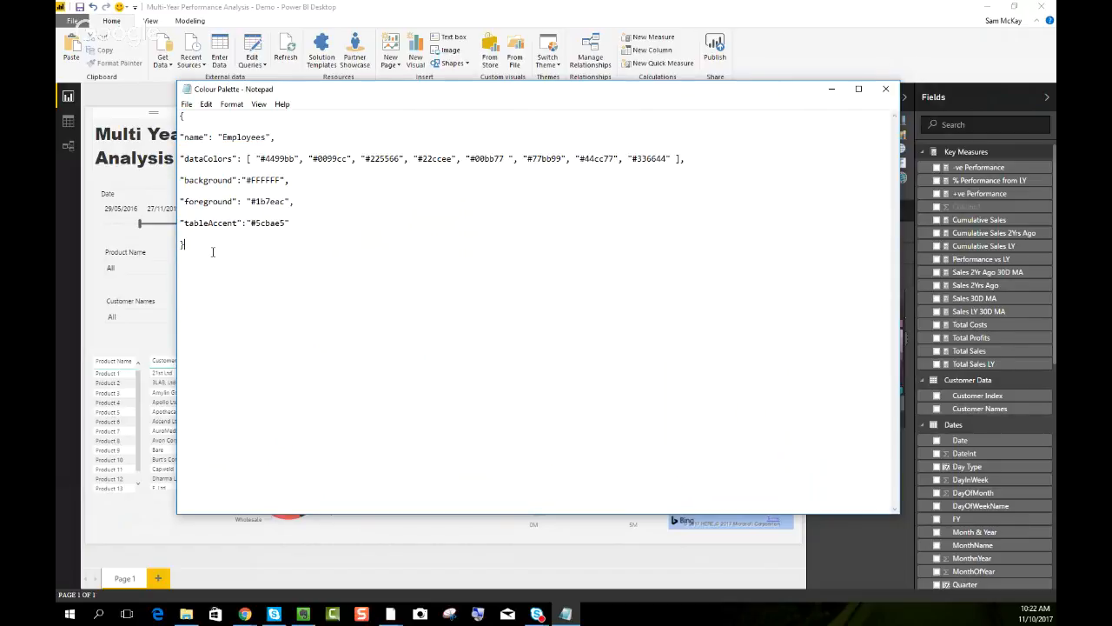
drag(212, 251, 163, 113)
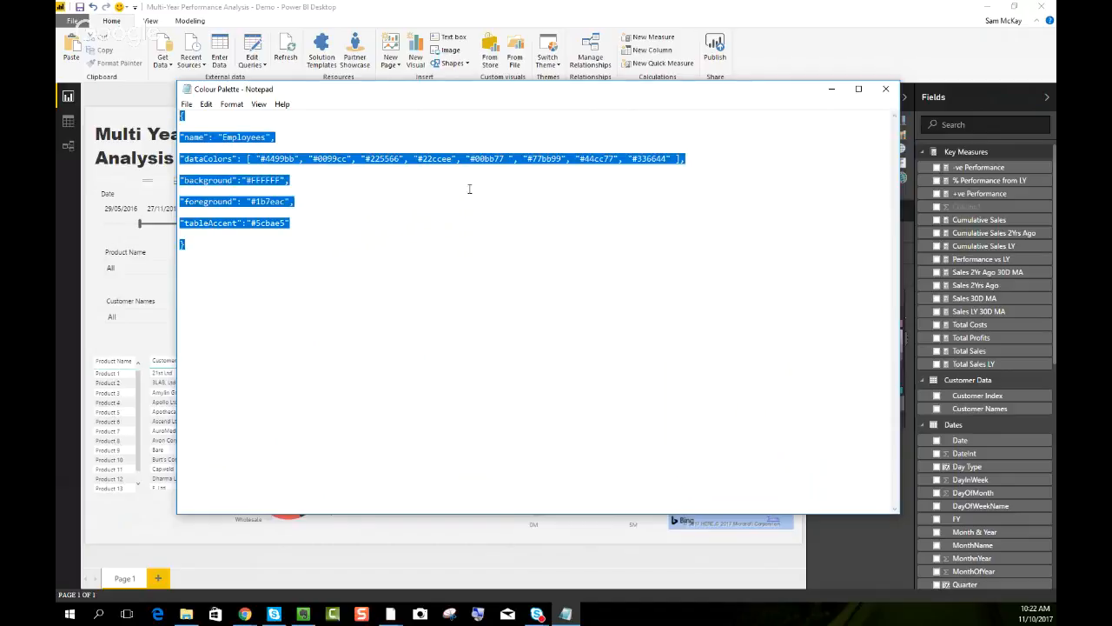
click(186, 104)
click(213, 159)
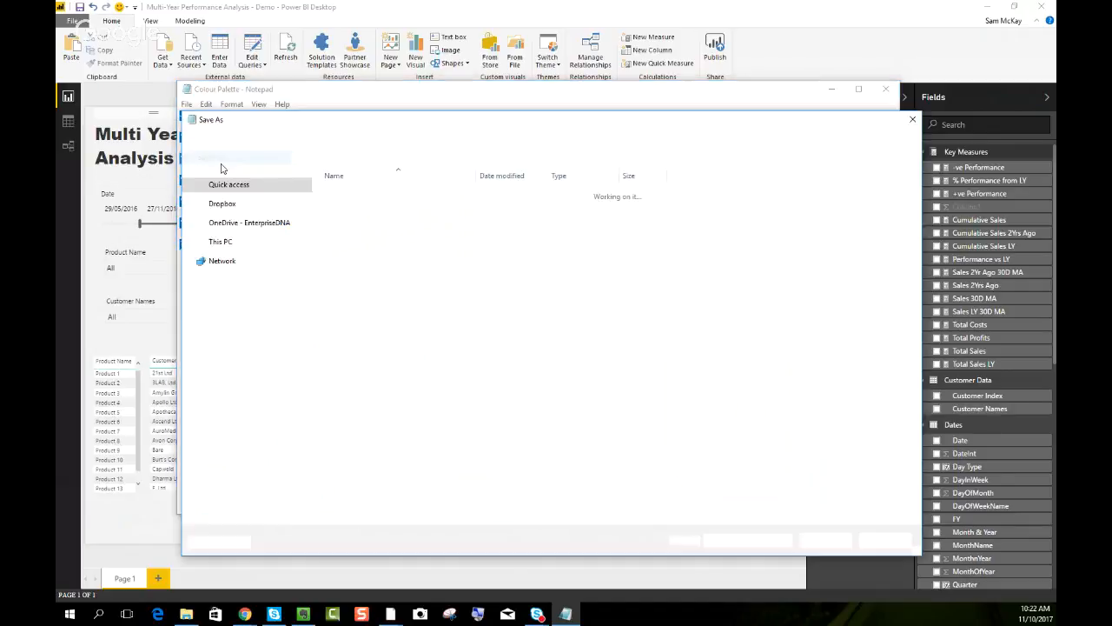
click(335, 498)
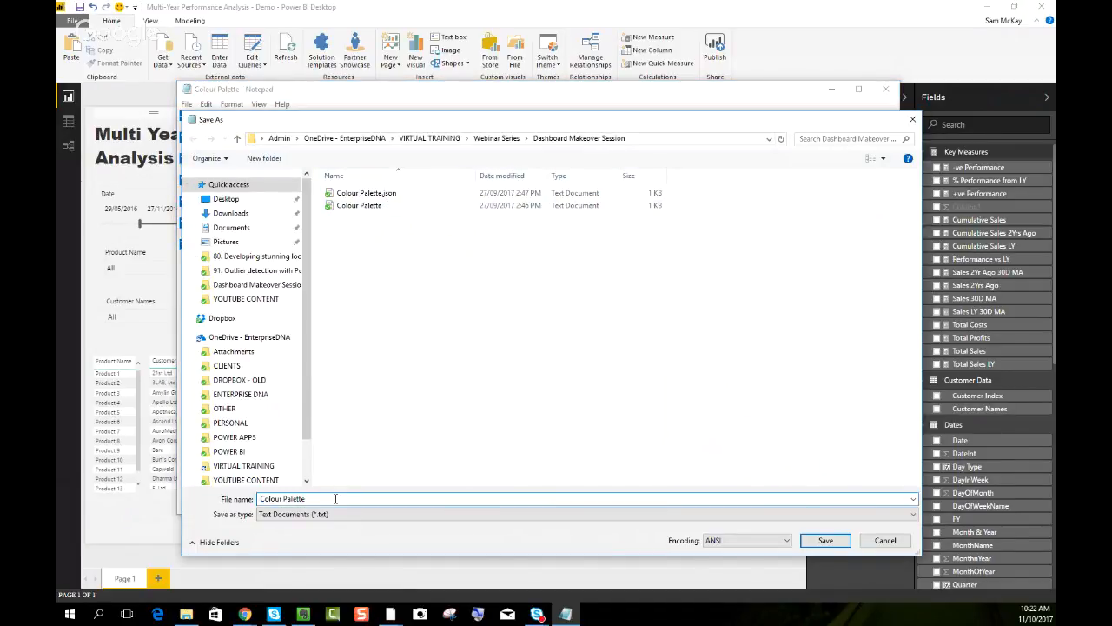
text(.json)
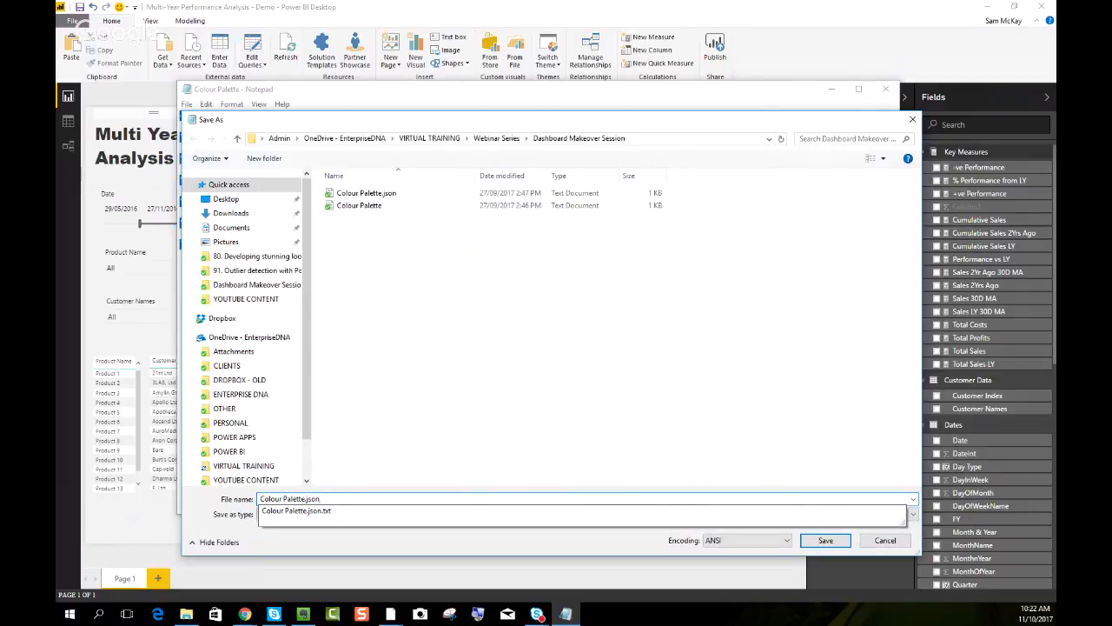
key(BackSpace)
key(BackSpace)
key(BackSpace)
key(BackSpace)
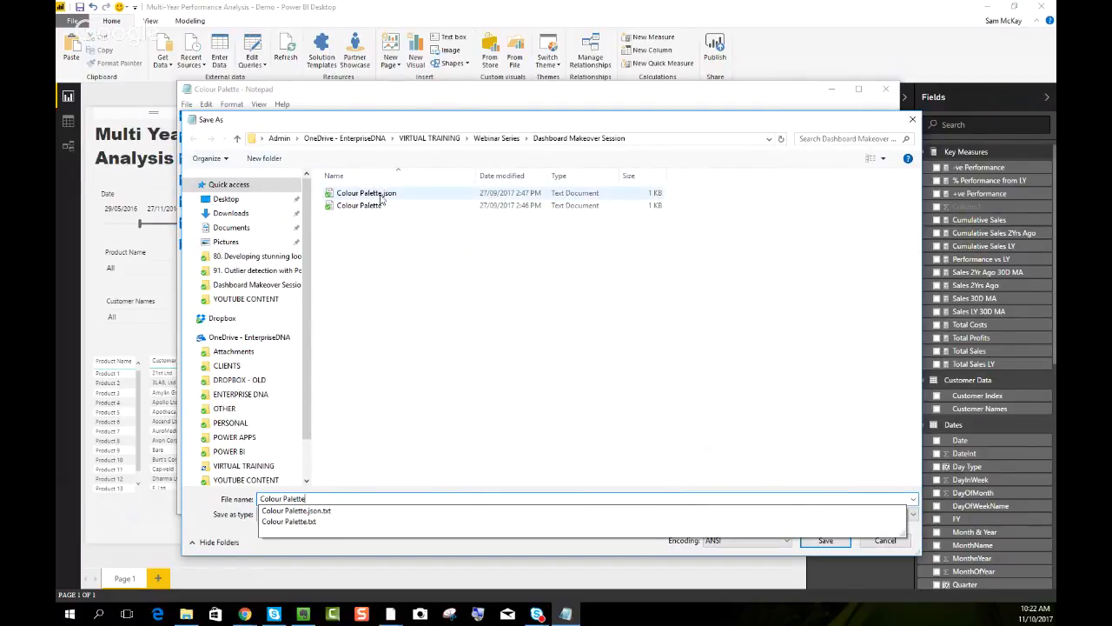
click(882, 542)
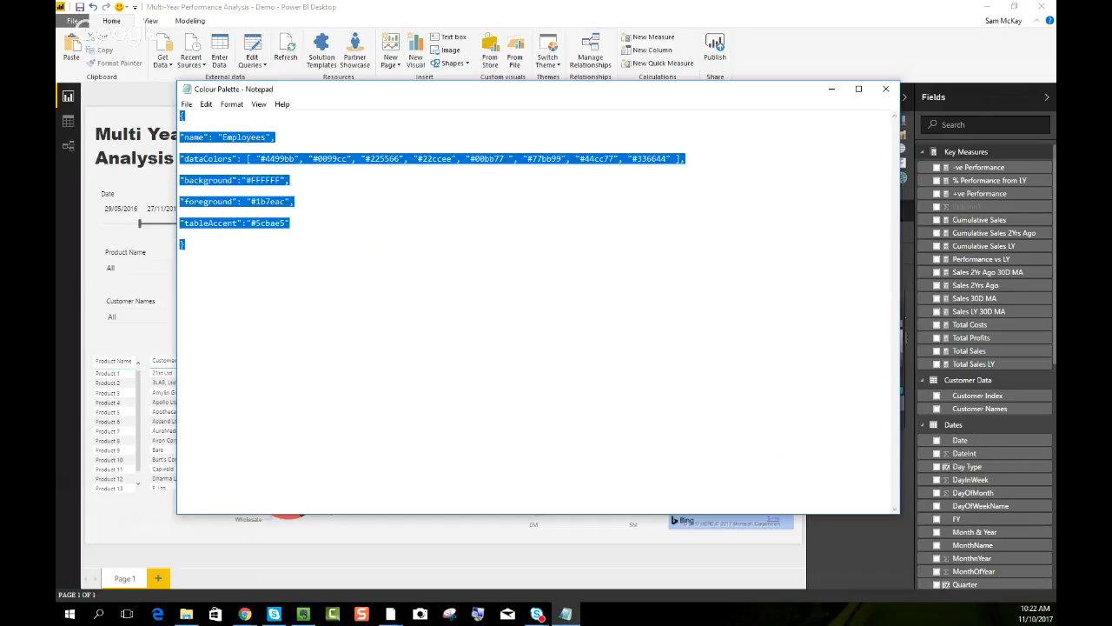
Return to the report, import the Colour Palette file as its theme with all file types listed, and check the page background colour choices
click(295, 235)
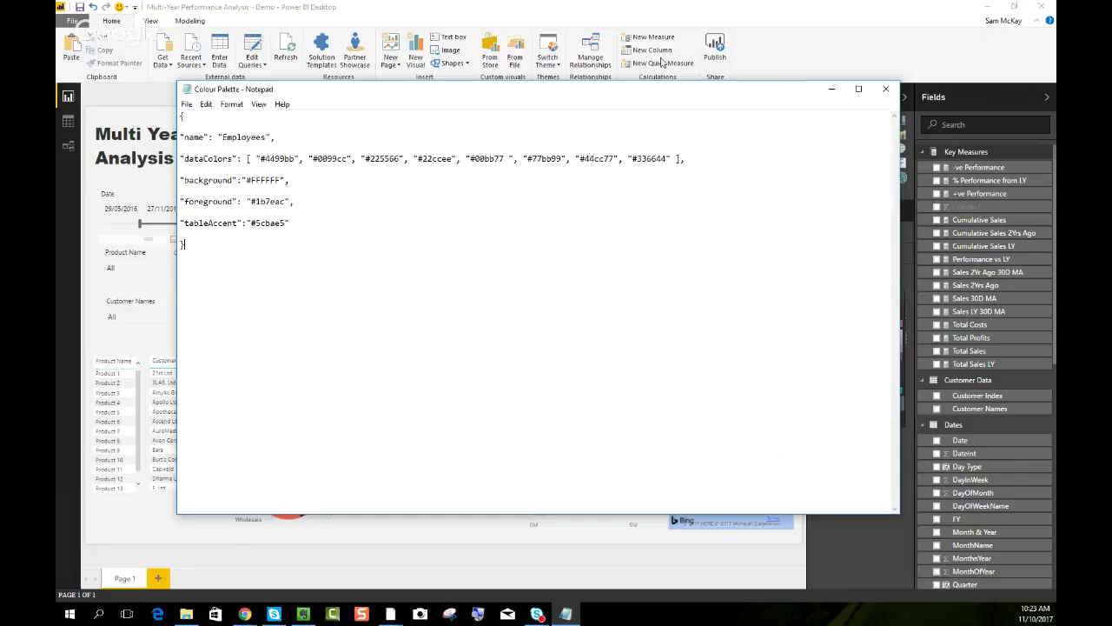
drag(665, 90, 664, 75)
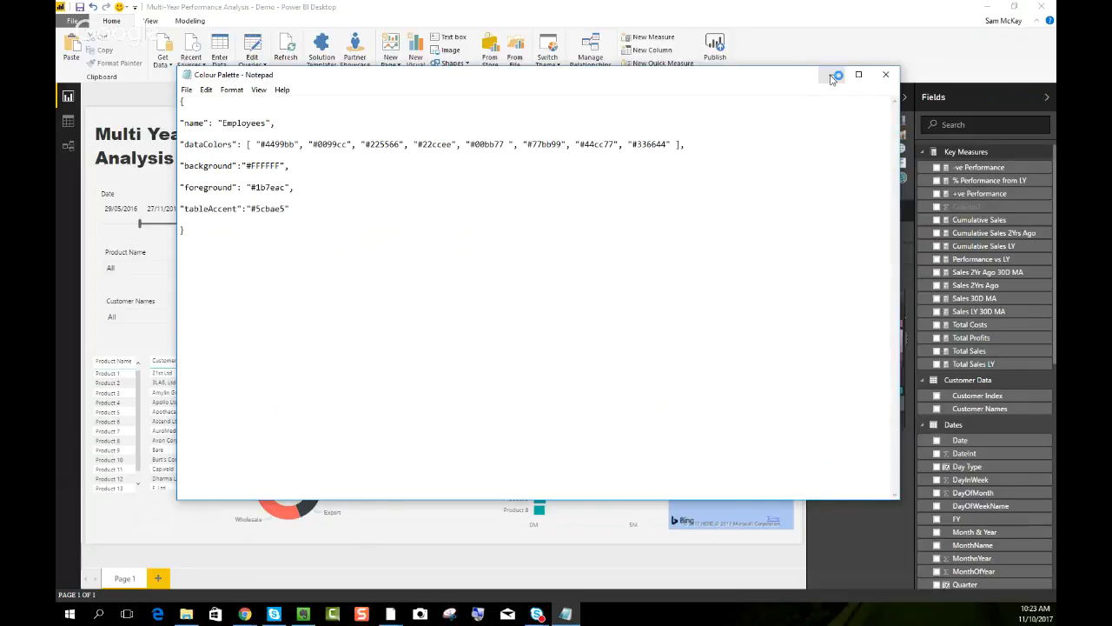
click(833, 77)
click(547, 56)
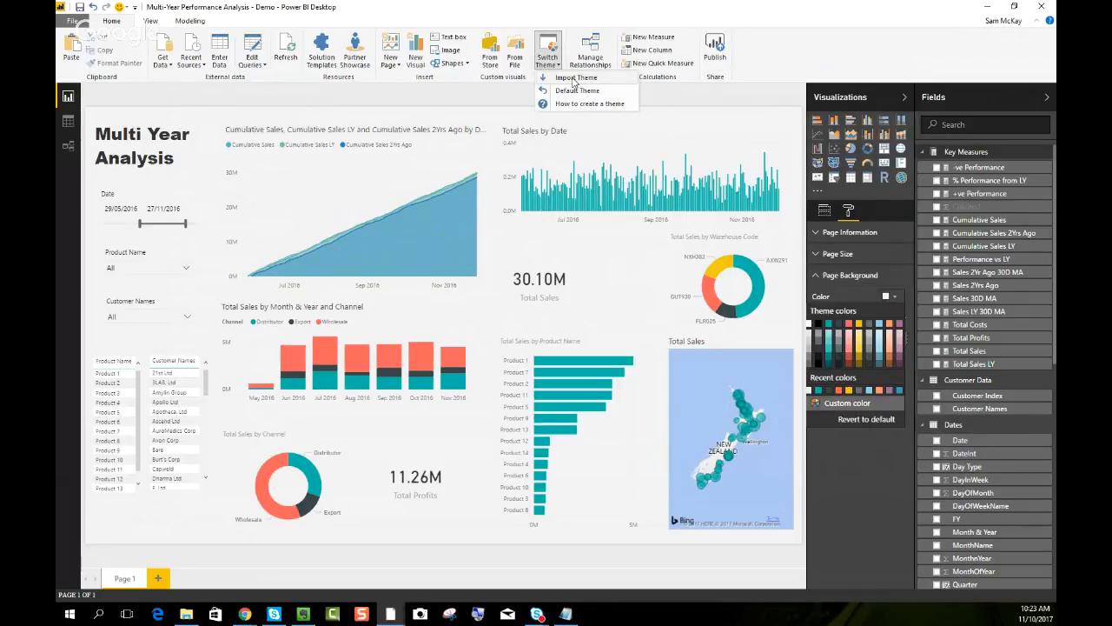
click(574, 79)
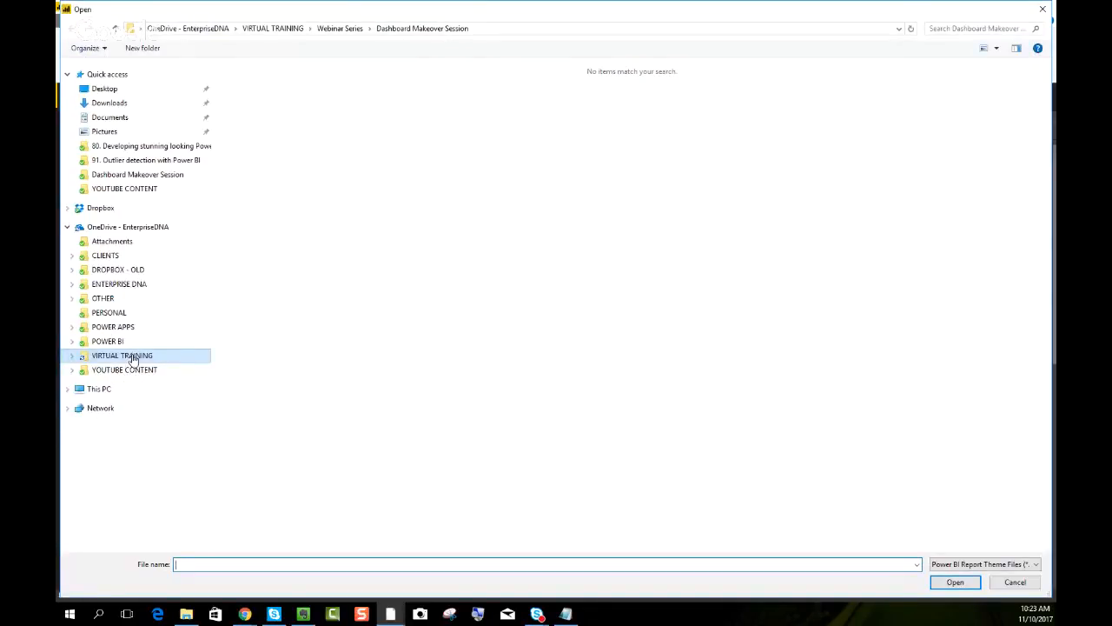
click(940, 564)
click(943, 585)
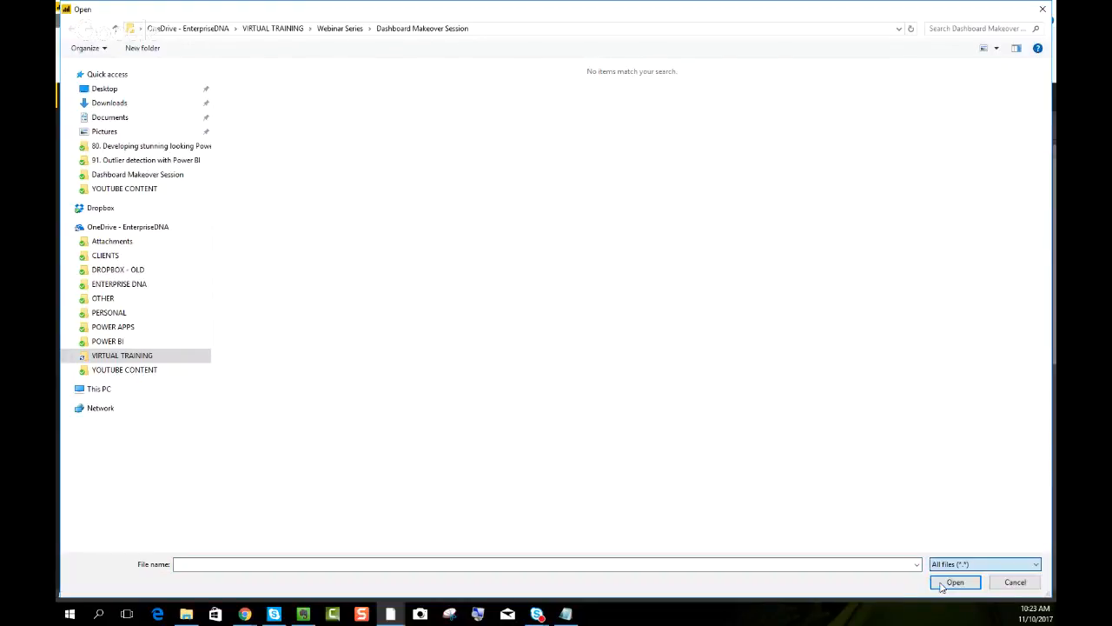
double_click(257, 96)
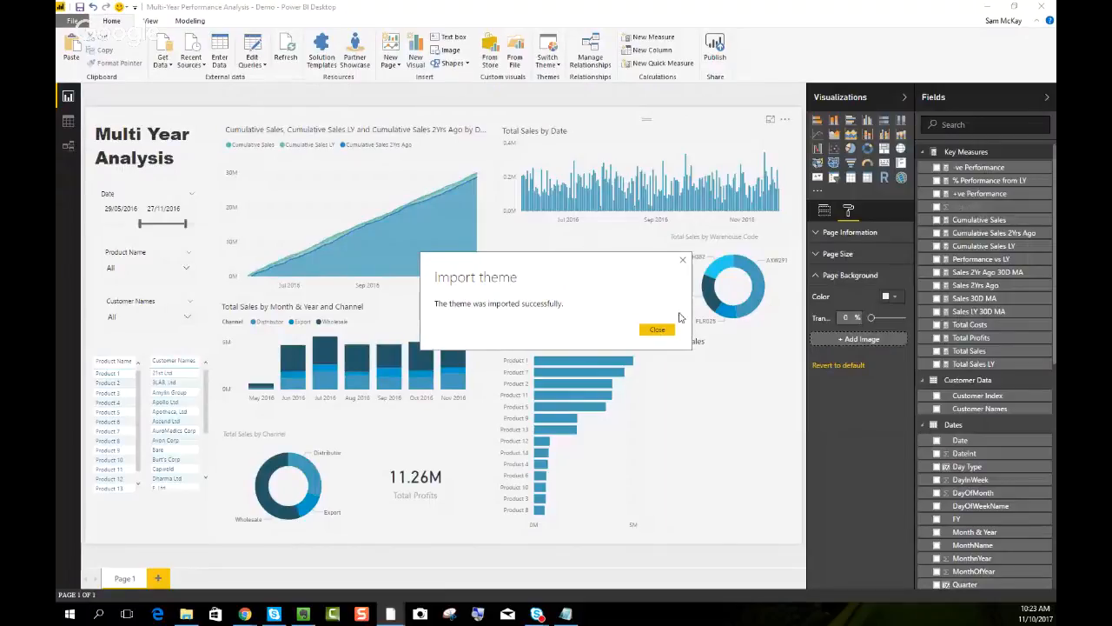
click(657, 330)
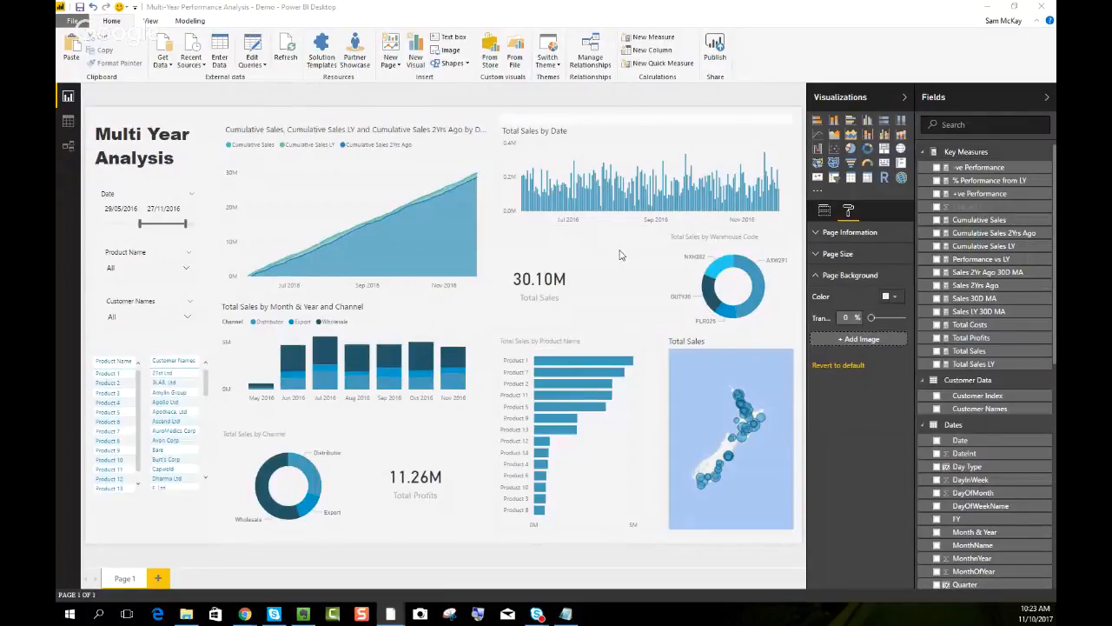
click(891, 296)
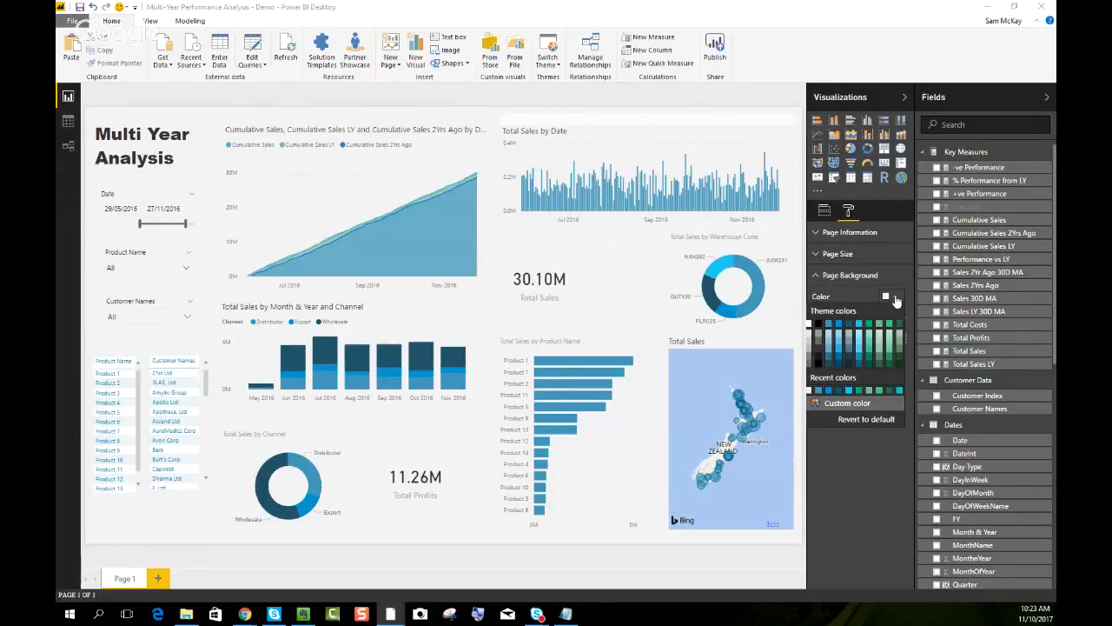
click(895, 298)
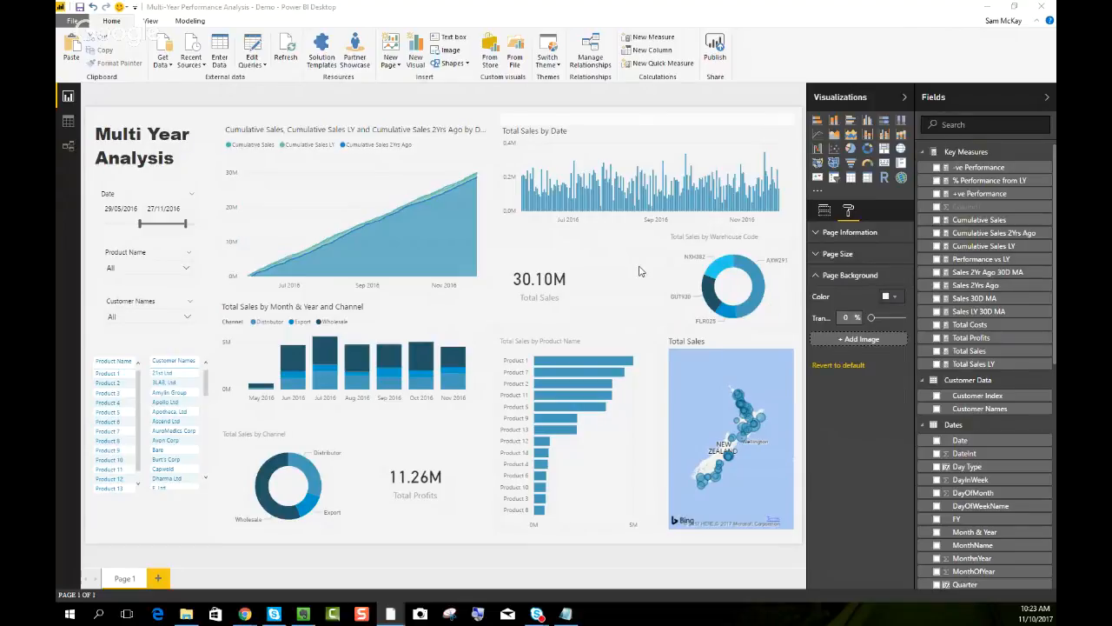
Switch to Chrome and look up the bookmarked colour palette sites Color Palette FX and Coolors in a new tab
mouse_move(244, 614)
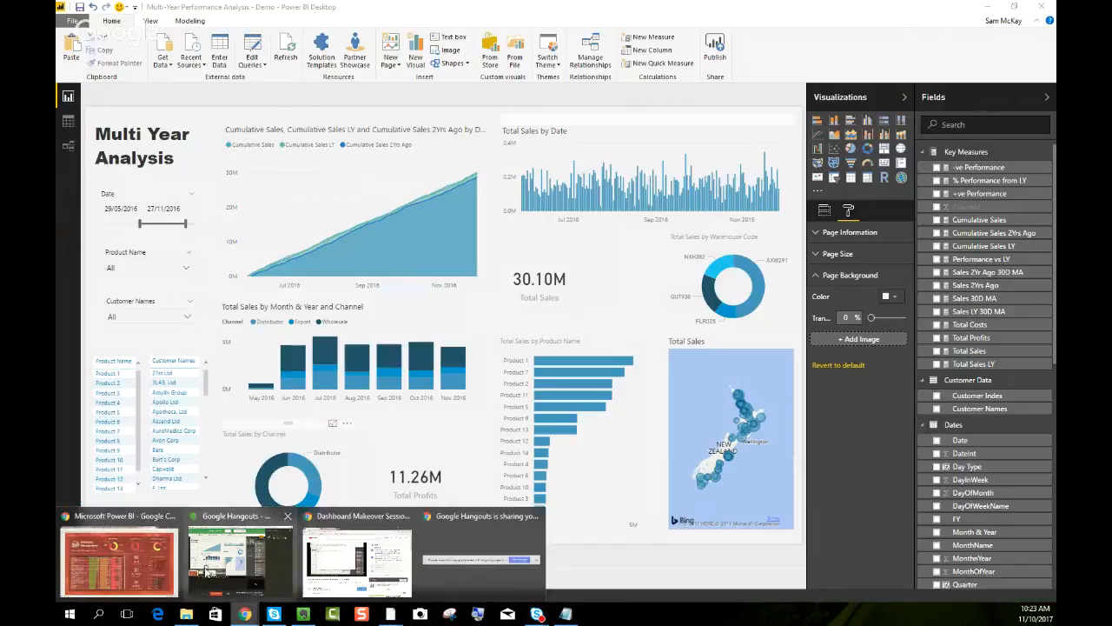
click(121, 563)
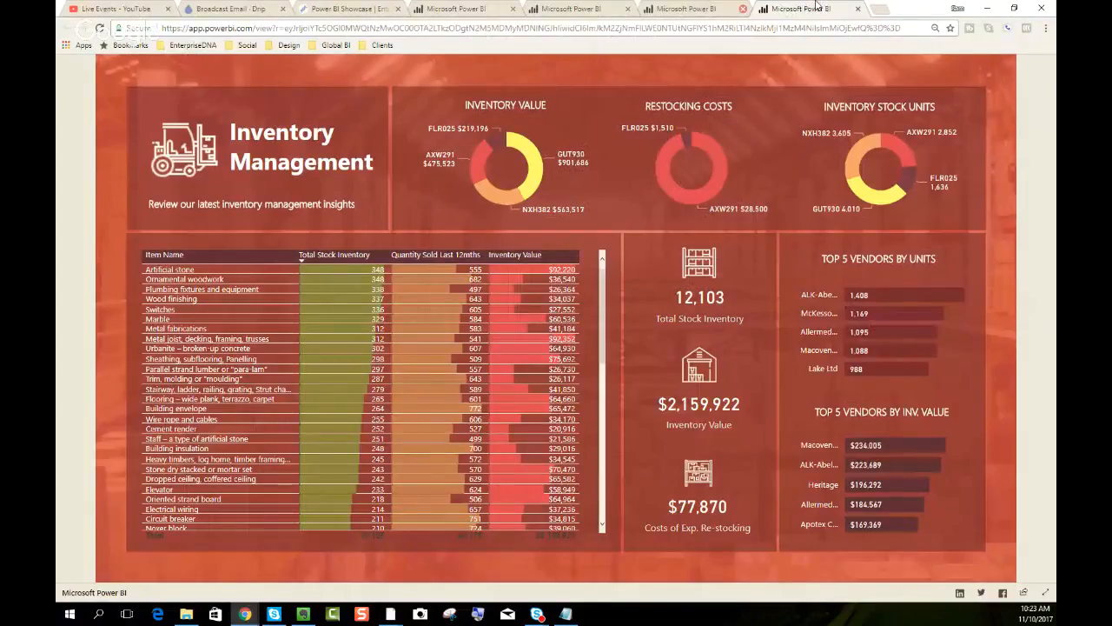
click(879, 9)
click(291, 46)
click(341, 184)
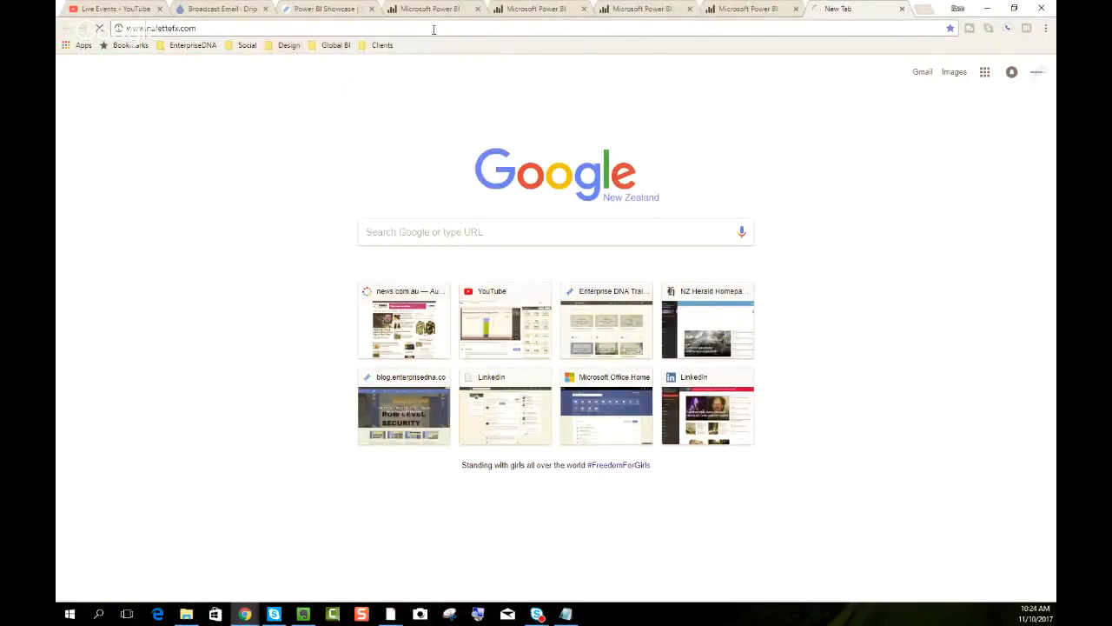
click(294, 45)
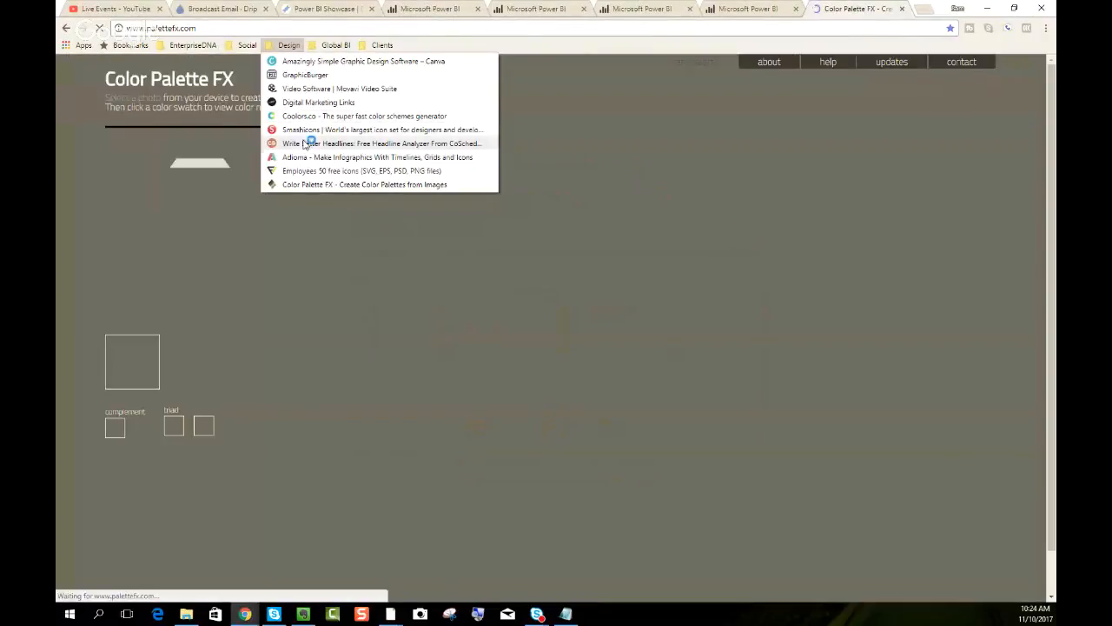
click(321, 116)
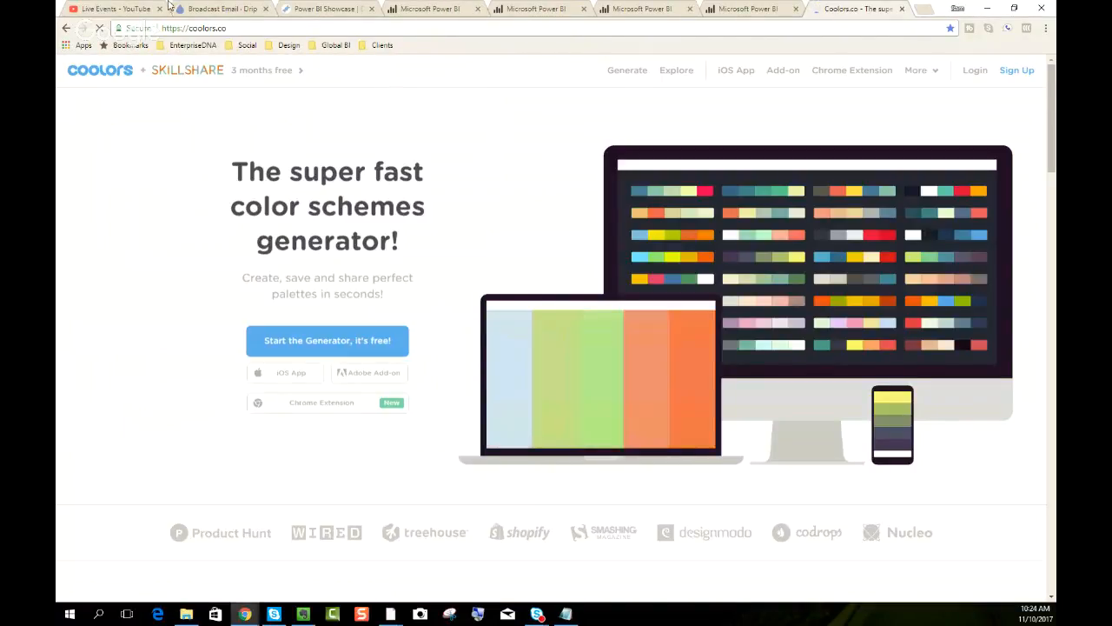
click(250, 29)
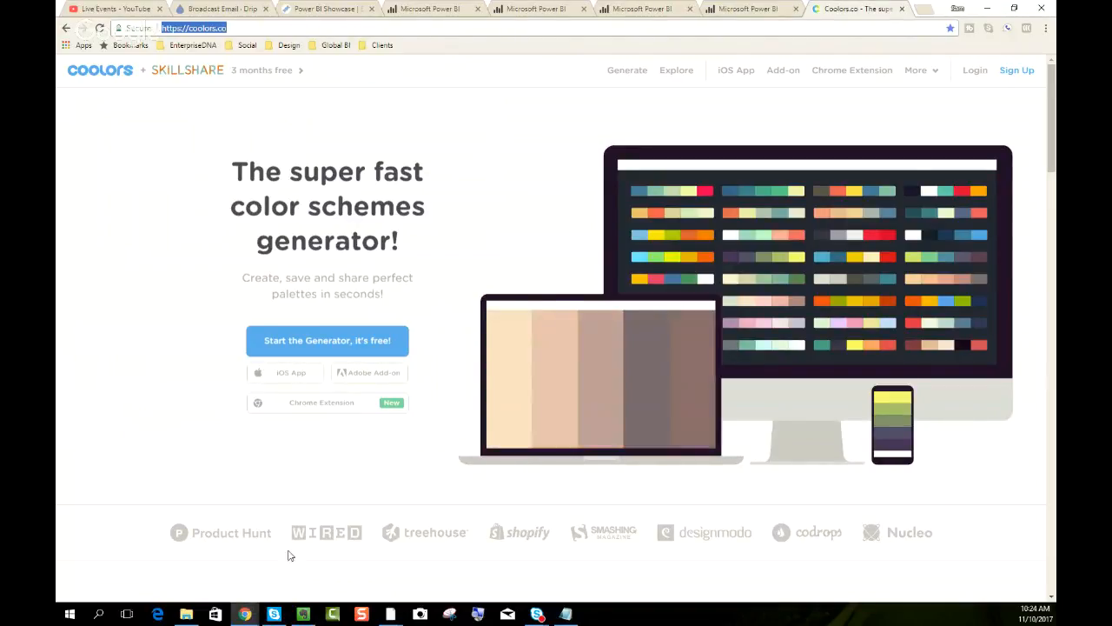
Switch to Notepad to review the data colours in the Colour Palette file, then return to the Power BI Desktop report
click(564, 614)
drag(261, 237, 182, 111)
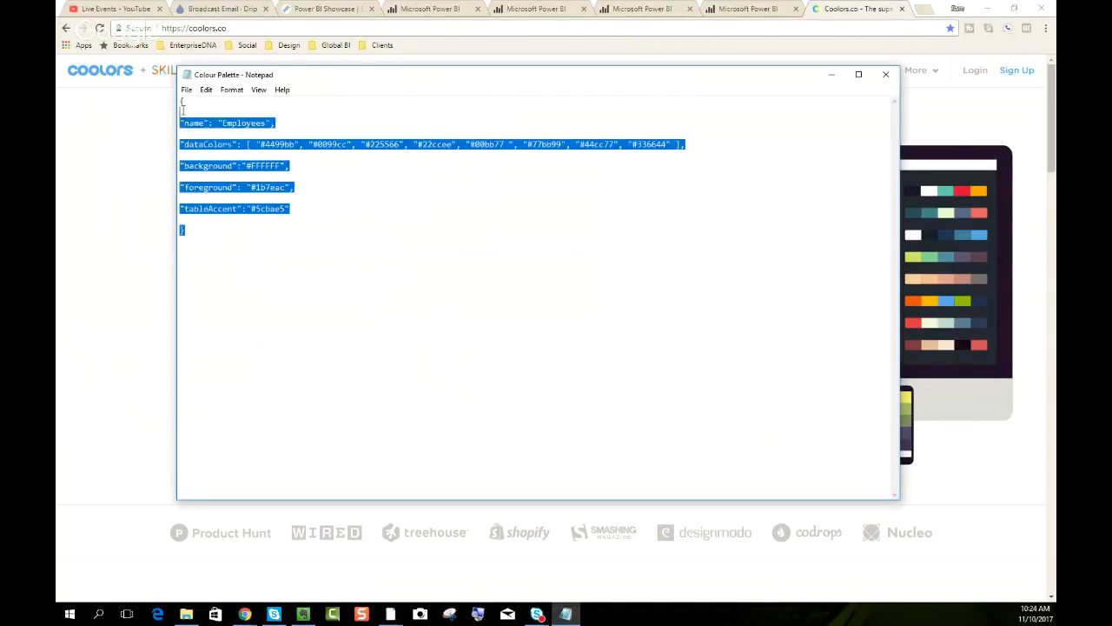
drag(433, 145, 303, 143)
click(264, 137)
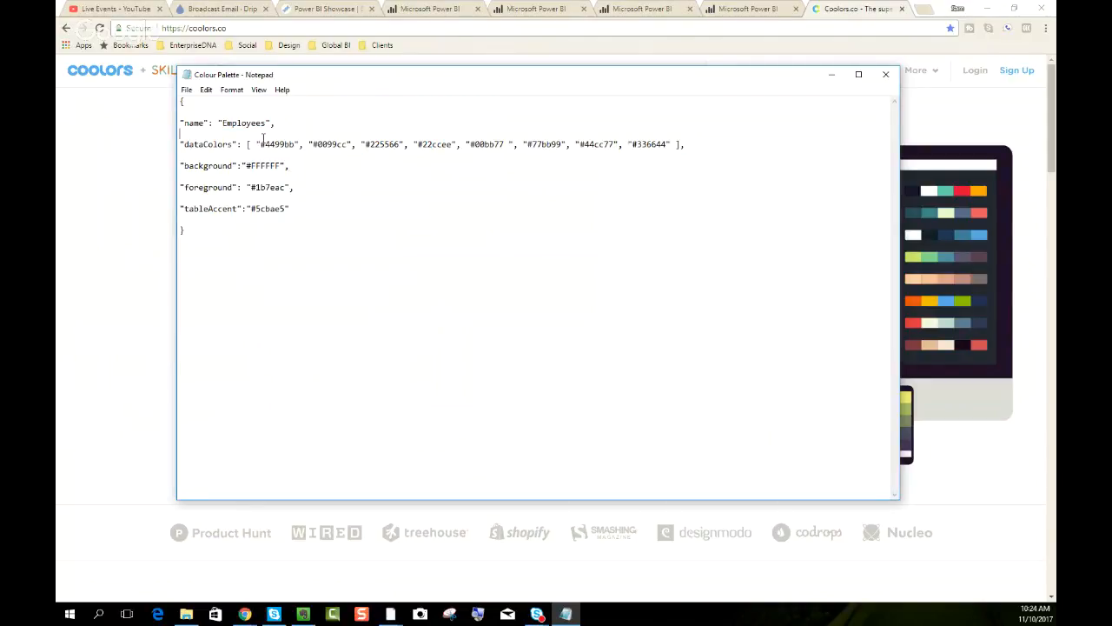
click(832, 74)
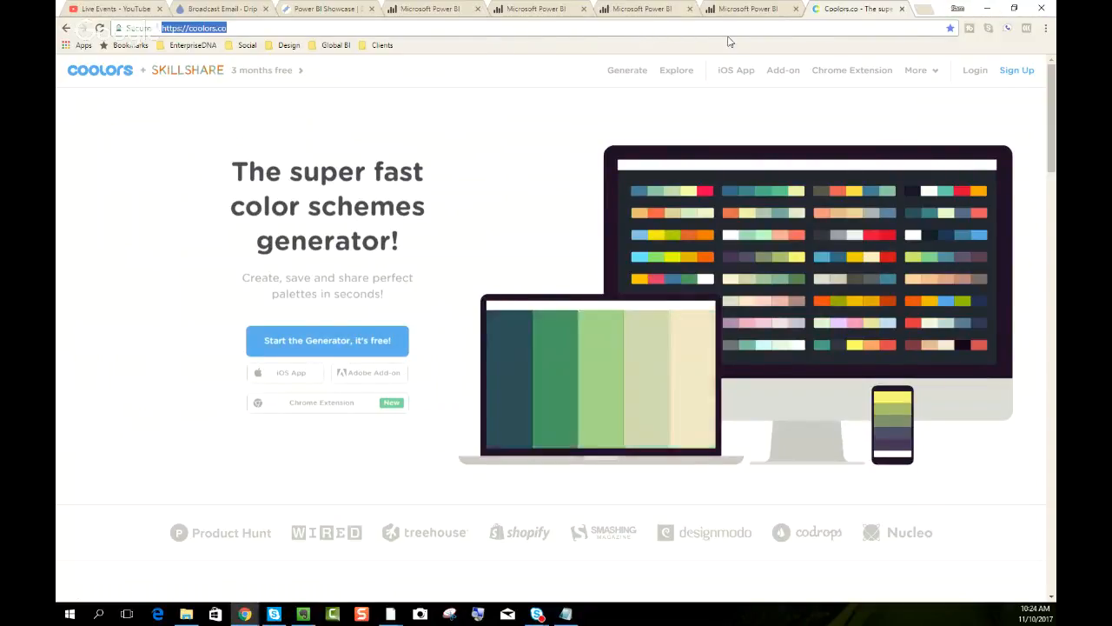
click(988, 8)
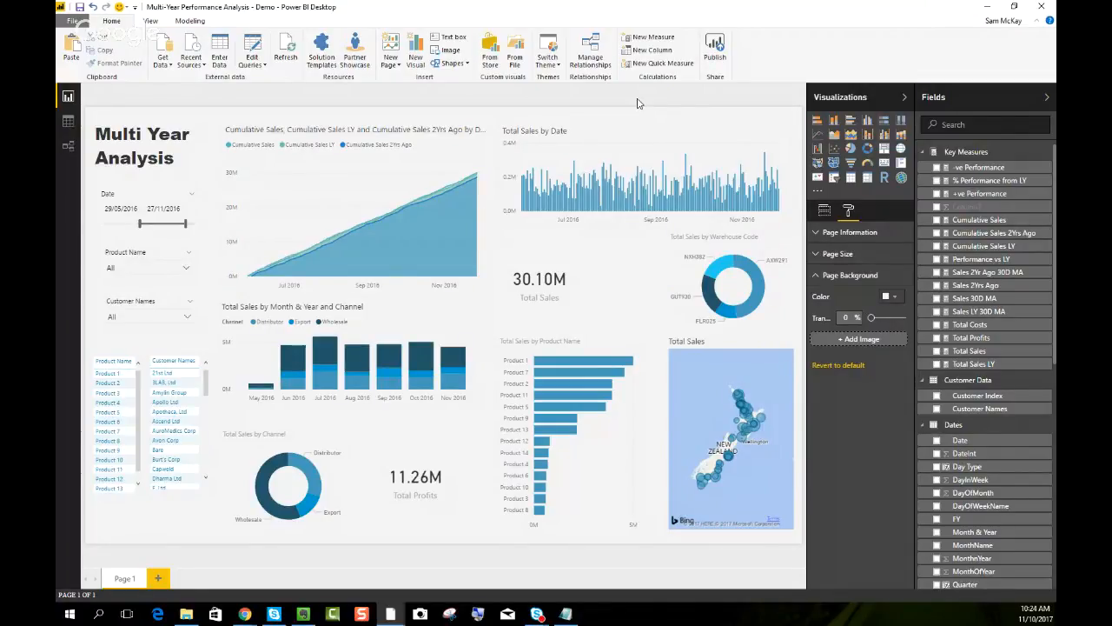
Slightly resize the Total Sales by Date chart by moving its upper-left corner inward and up
click(530, 124)
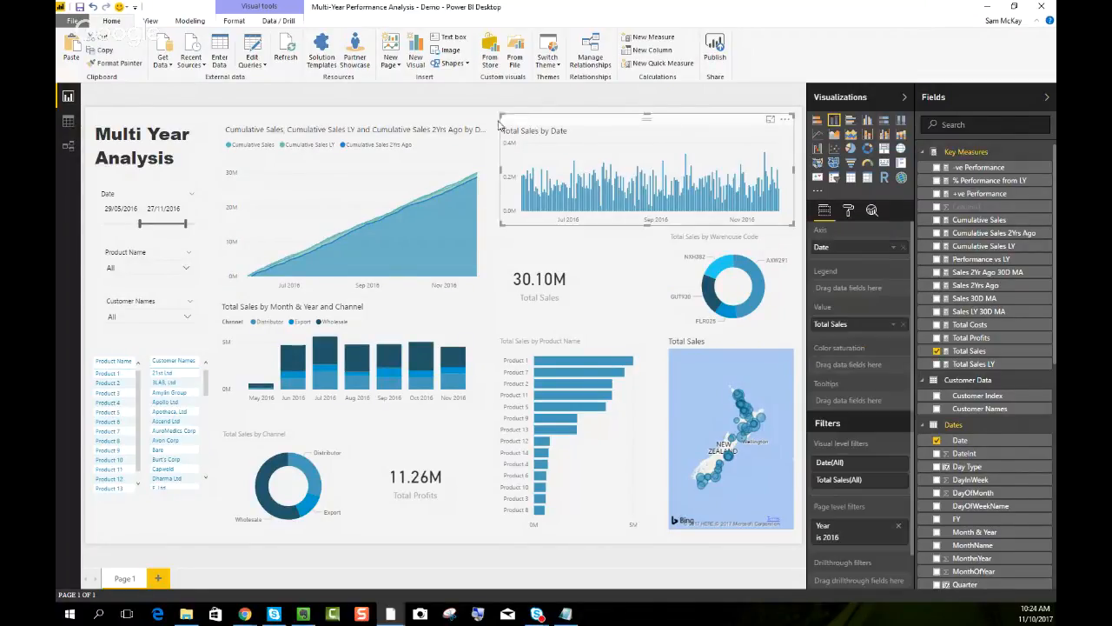
drag(501, 116, 505, 114)
click(603, 236)
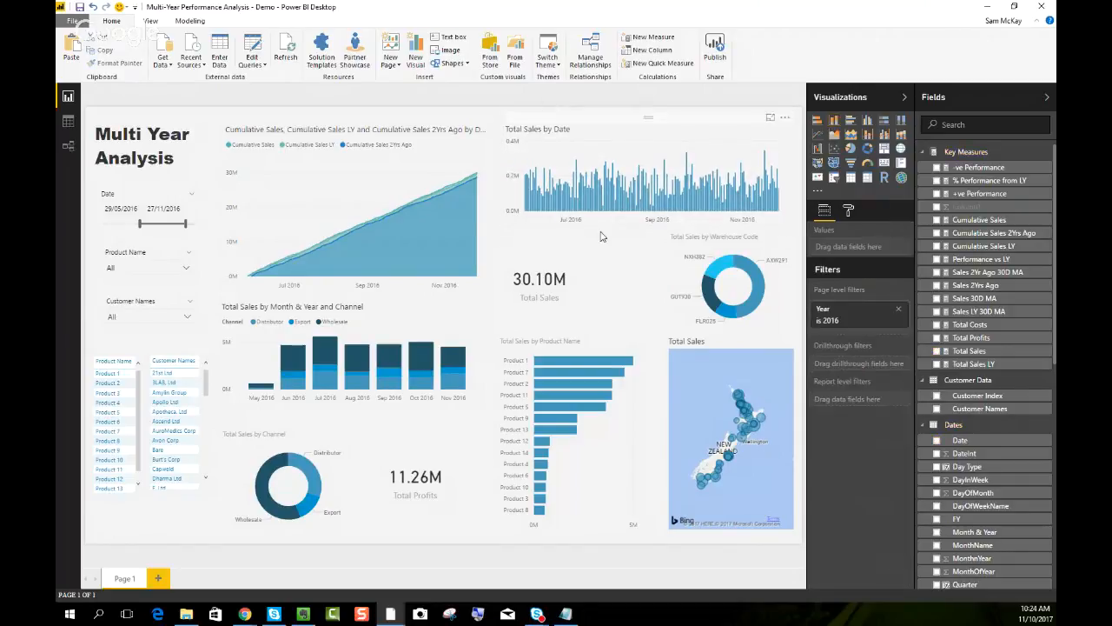
Set the page background colour to the theme's black
click(850, 212)
click(874, 276)
click(891, 297)
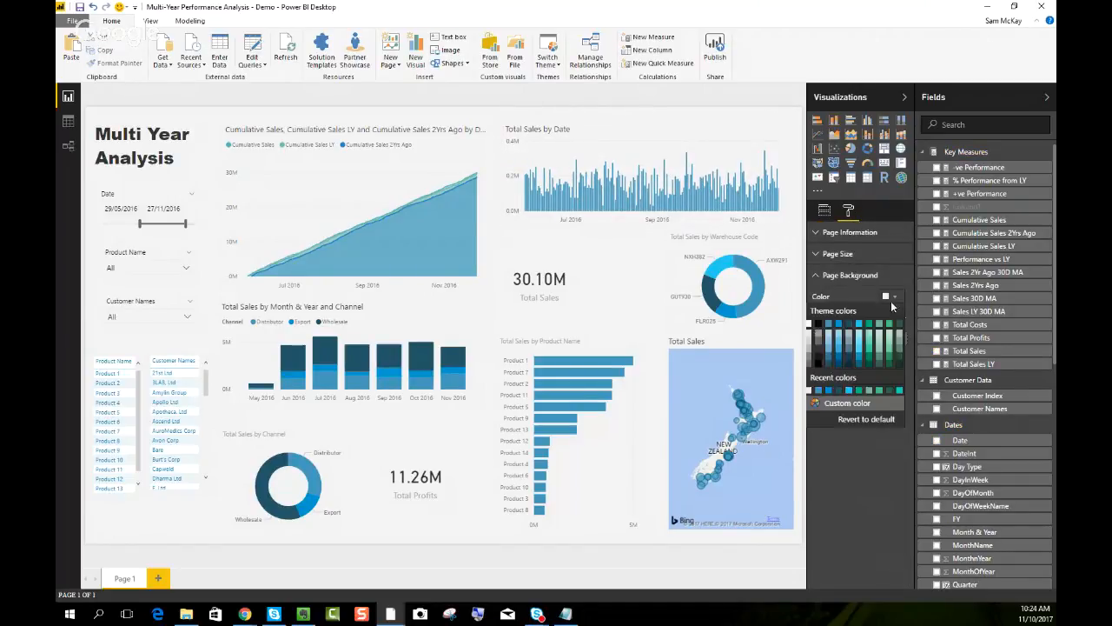
click(818, 325)
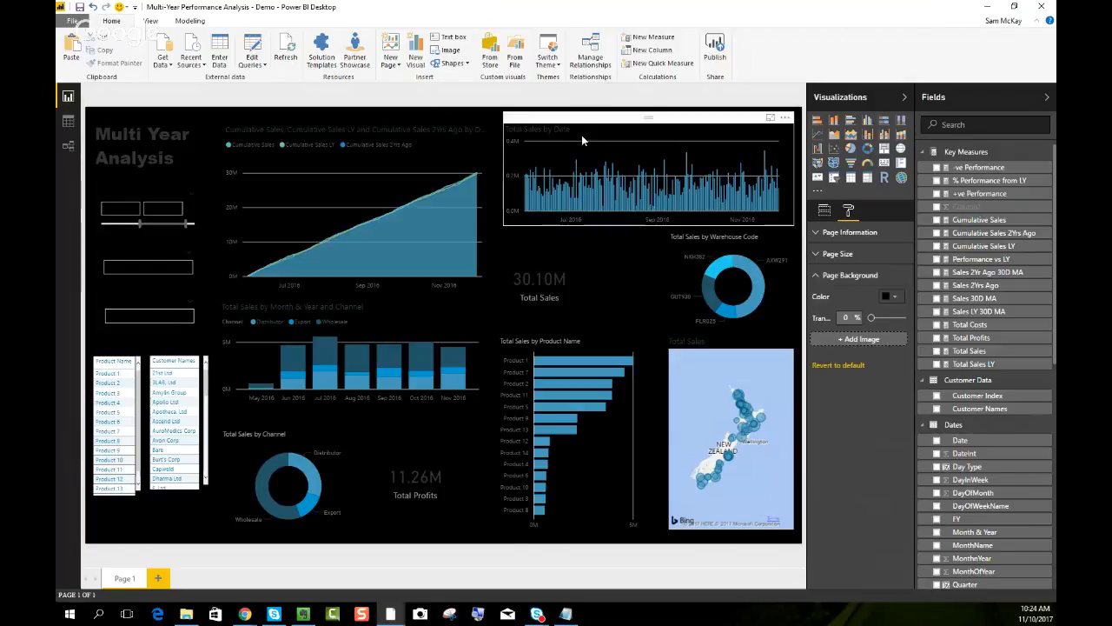
click(373, 183)
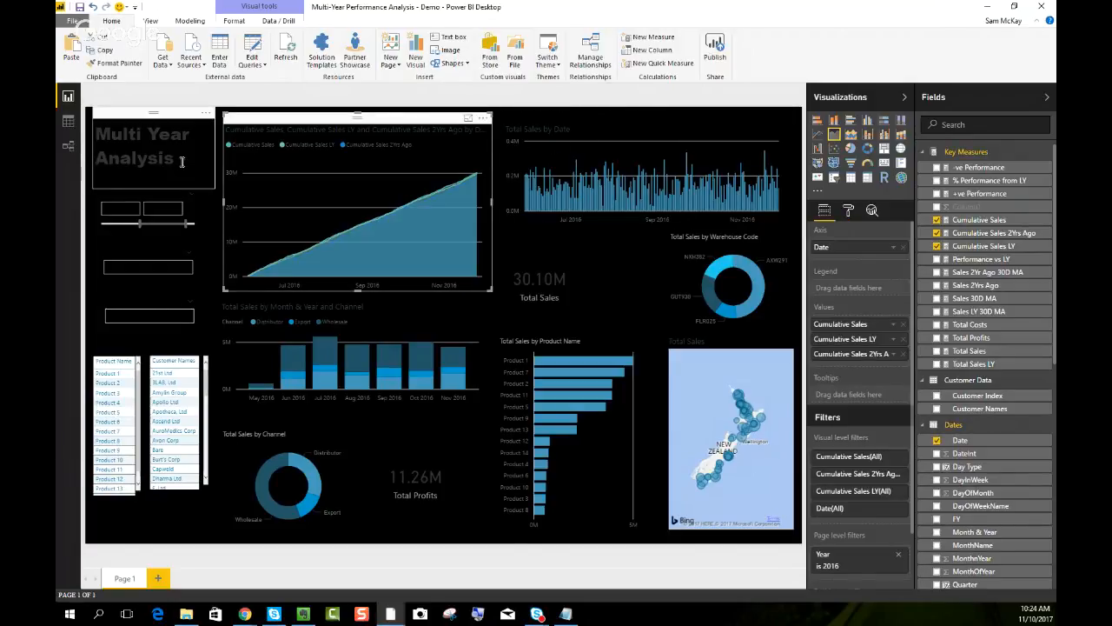
Tighten the Multi Year Analysis title's text box around its heading and select all of the heading text
click(212, 184)
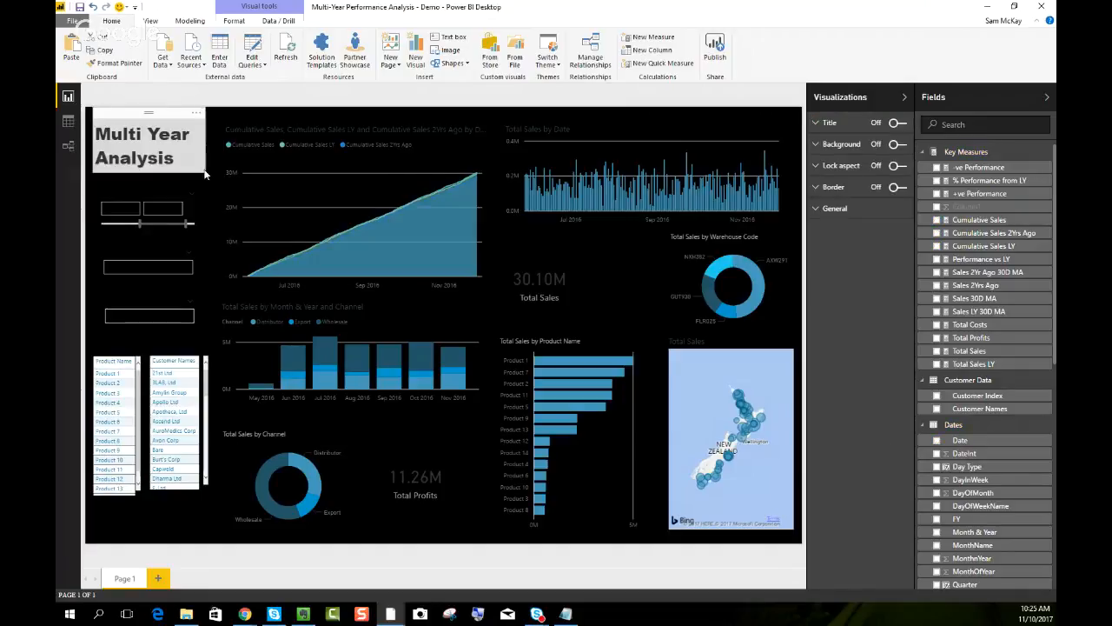
drag(178, 160, 88, 128)
click(196, 168)
drag(186, 163, 103, 133)
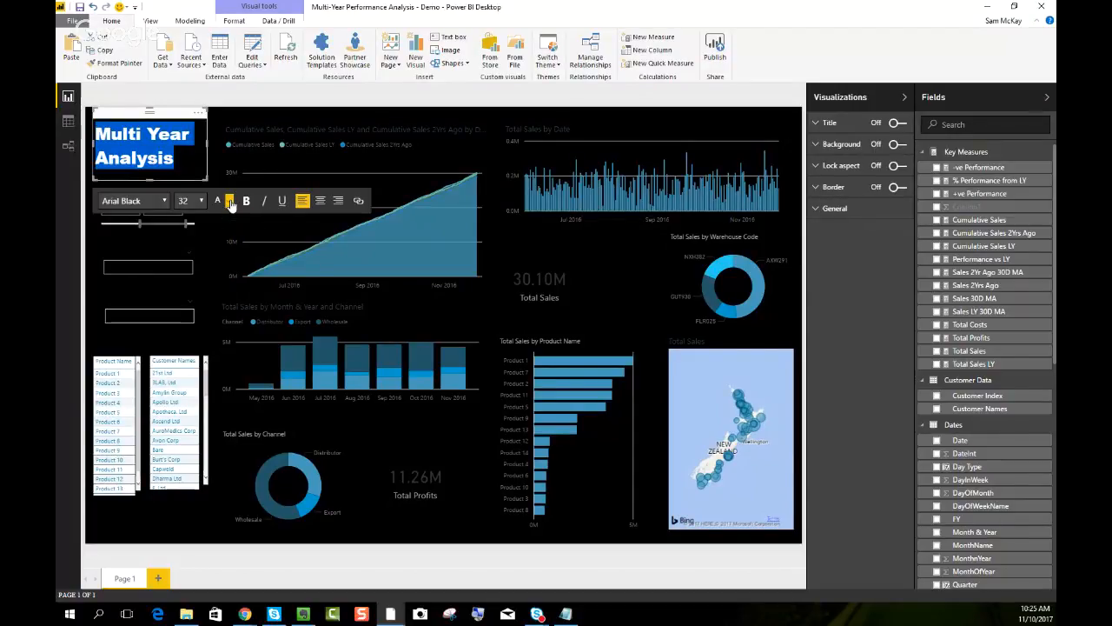
Switch to Chrome and examine the design of the Employee Insights, Product Sales Scenarios, Inventory Management and Management Insights reports, and return to Power BI Desktop
click(247, 616)
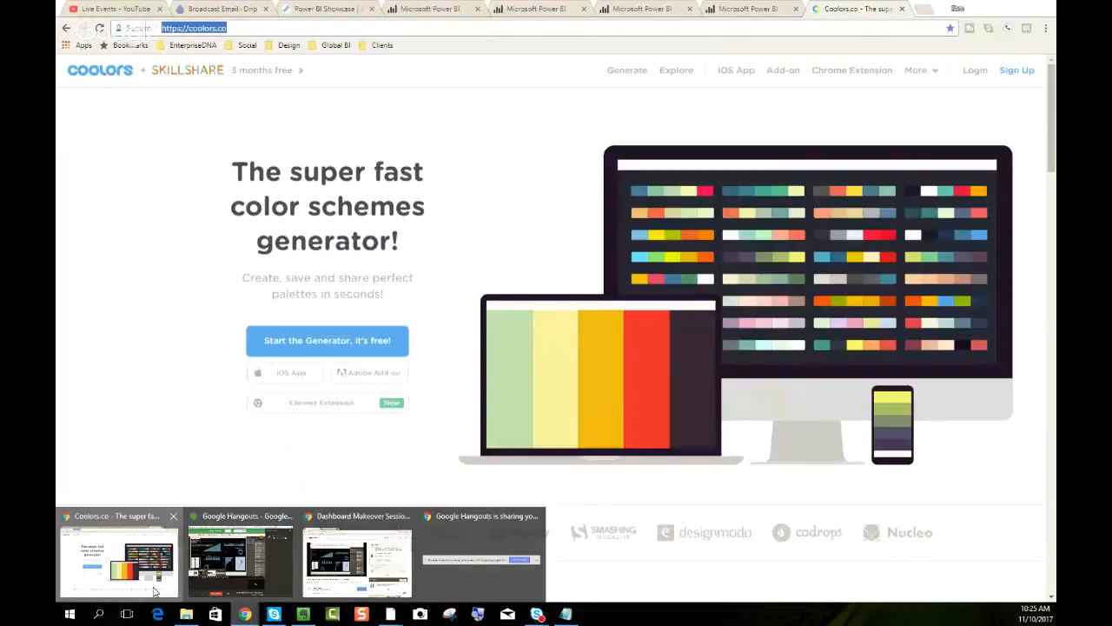
click(119, 556)
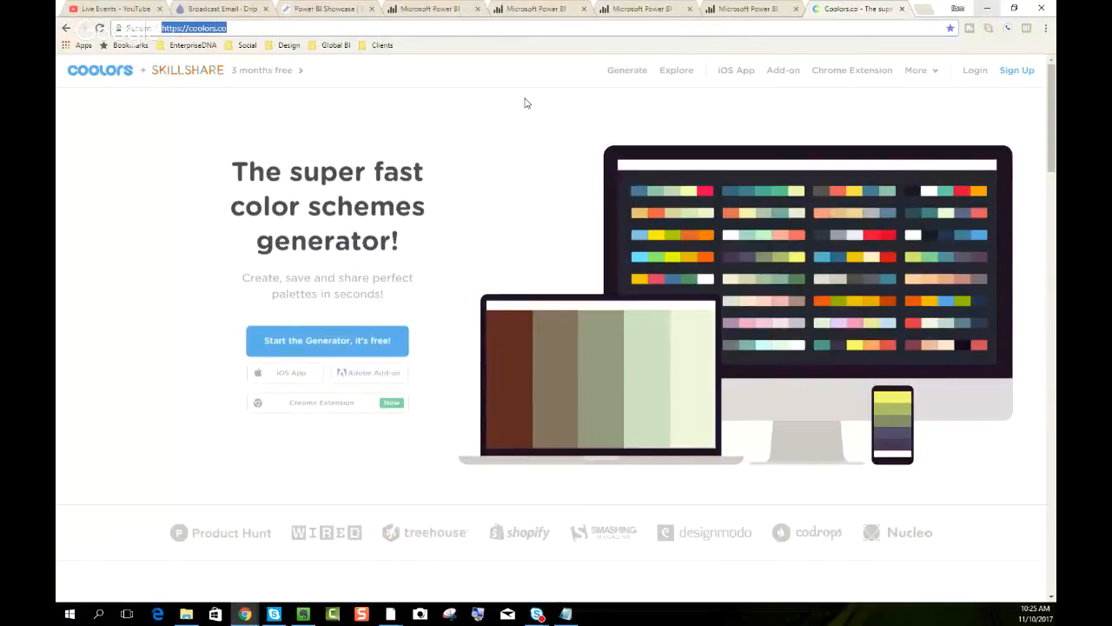
click(534, 7)
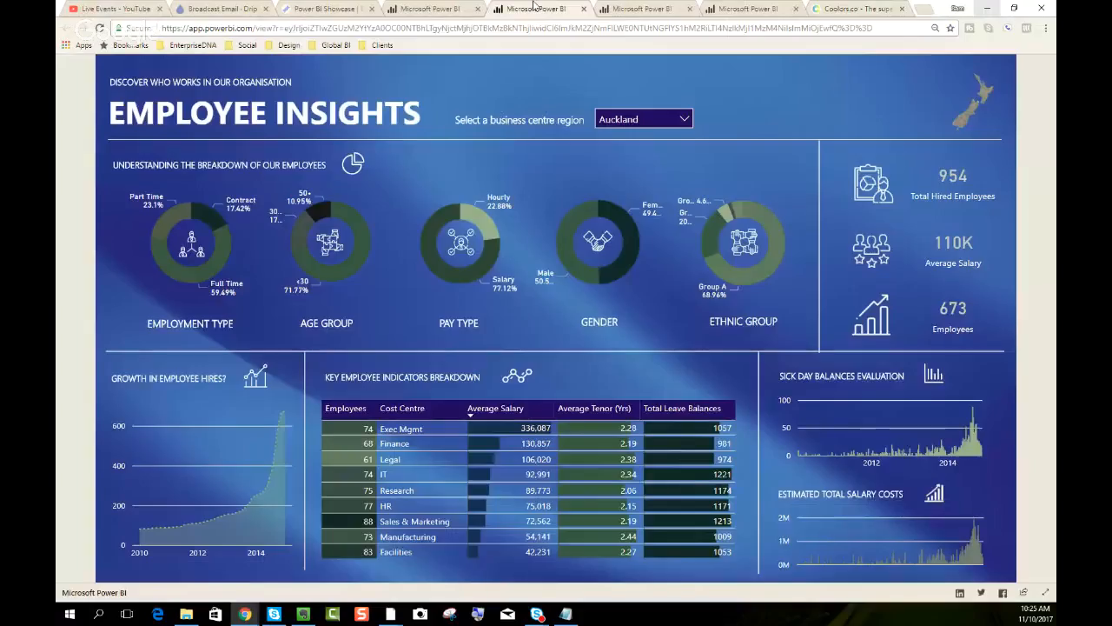
click(656, 11)
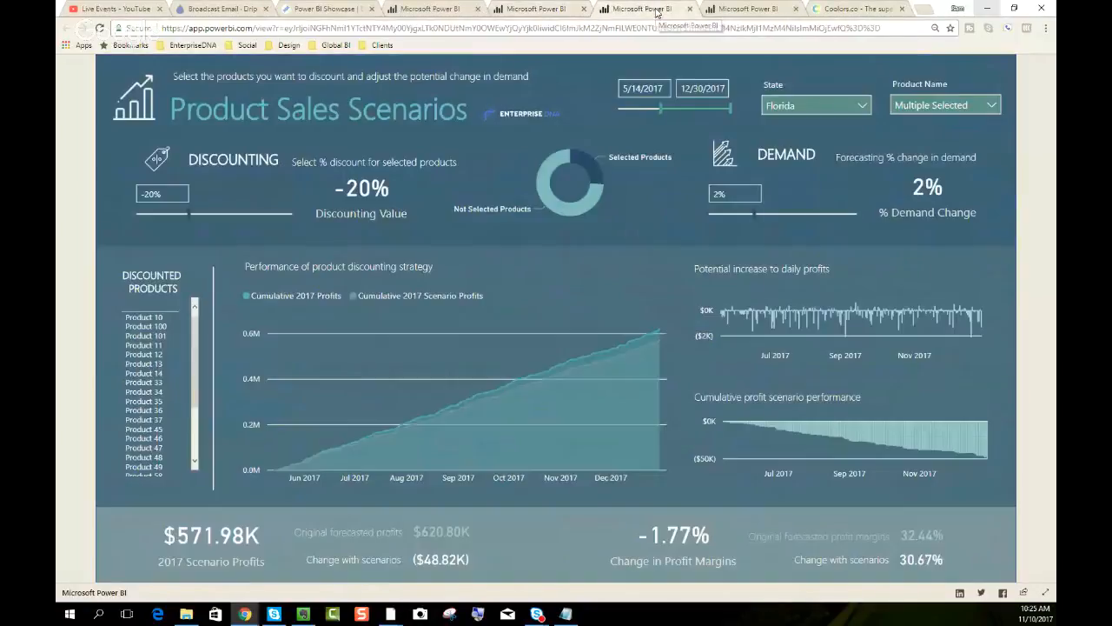
click(745, 9)
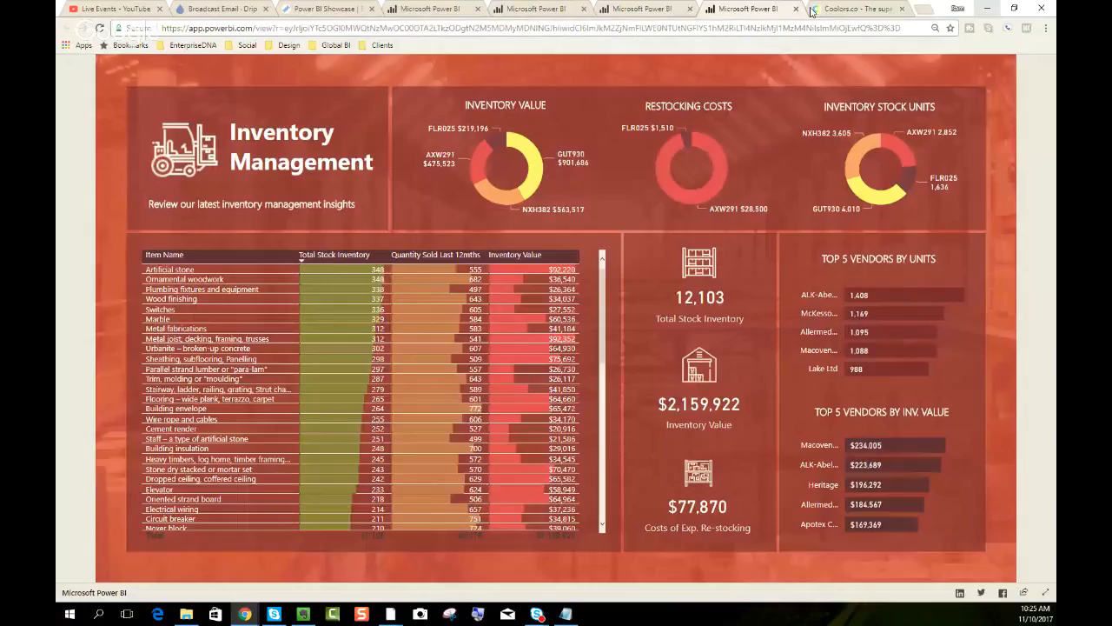
click(461, 14)
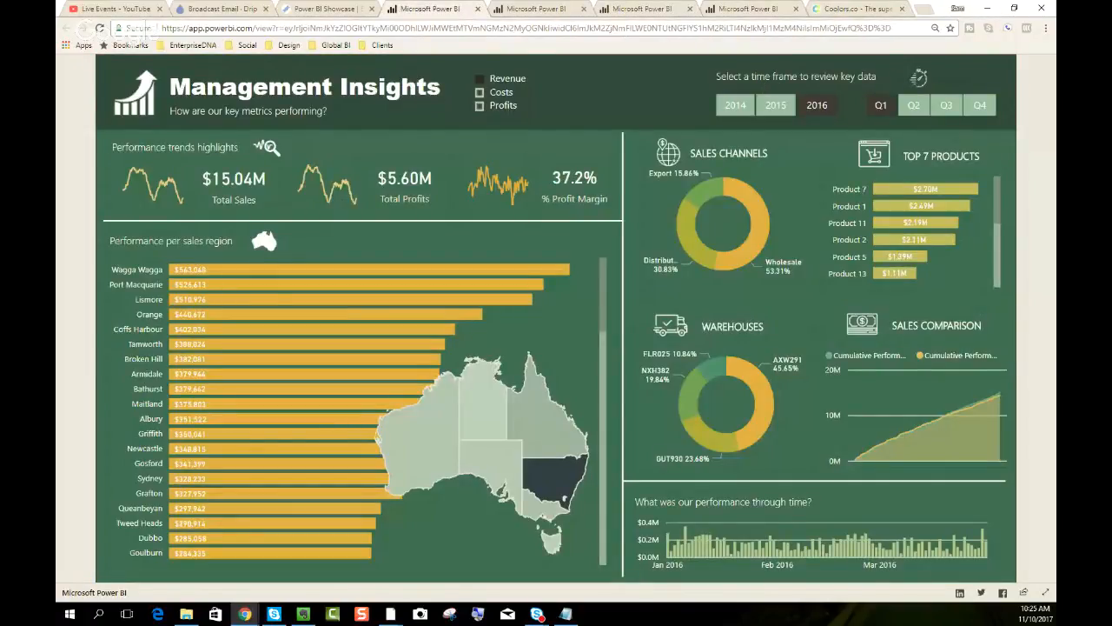
click(987, 10)
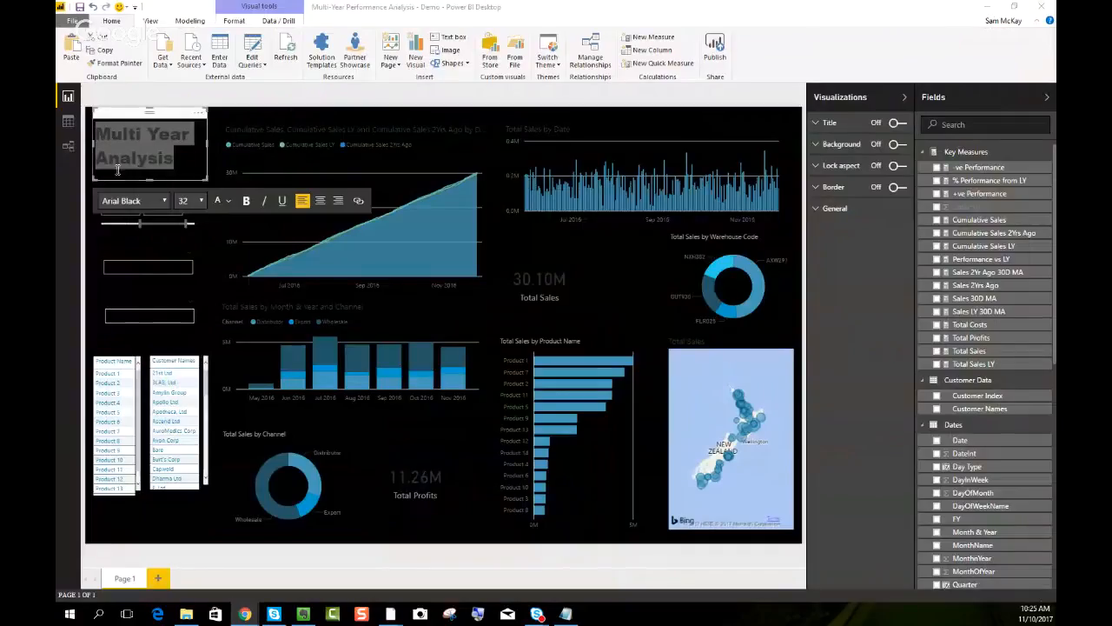
Change the font colour of the whole Multi Year Analysis title to white
click(181, 160)
key(shift+Up)
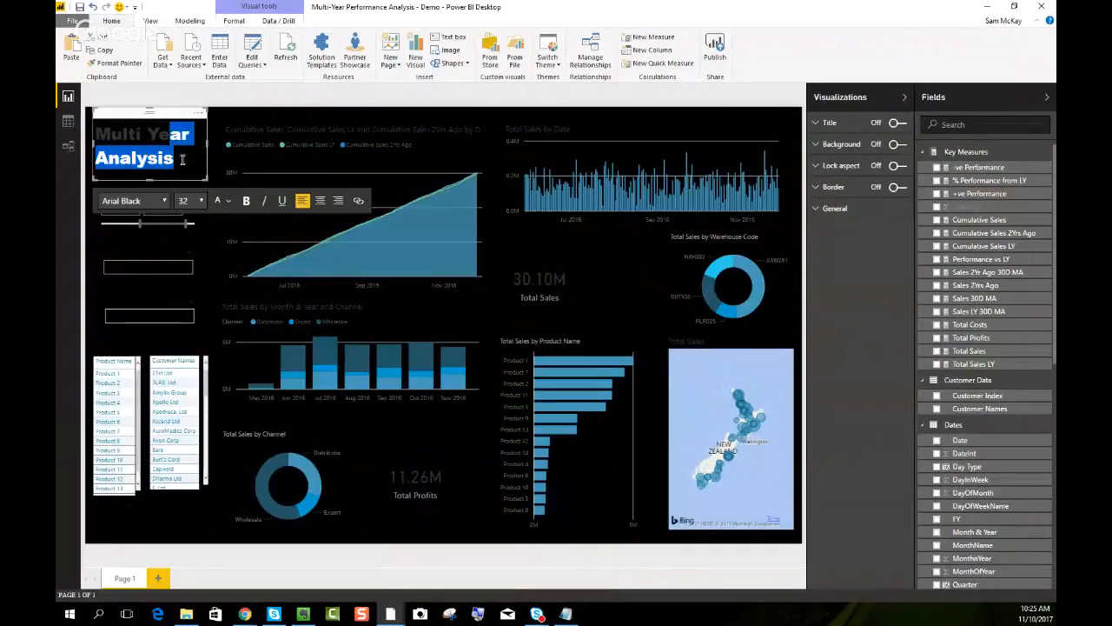
key(shift+Home)
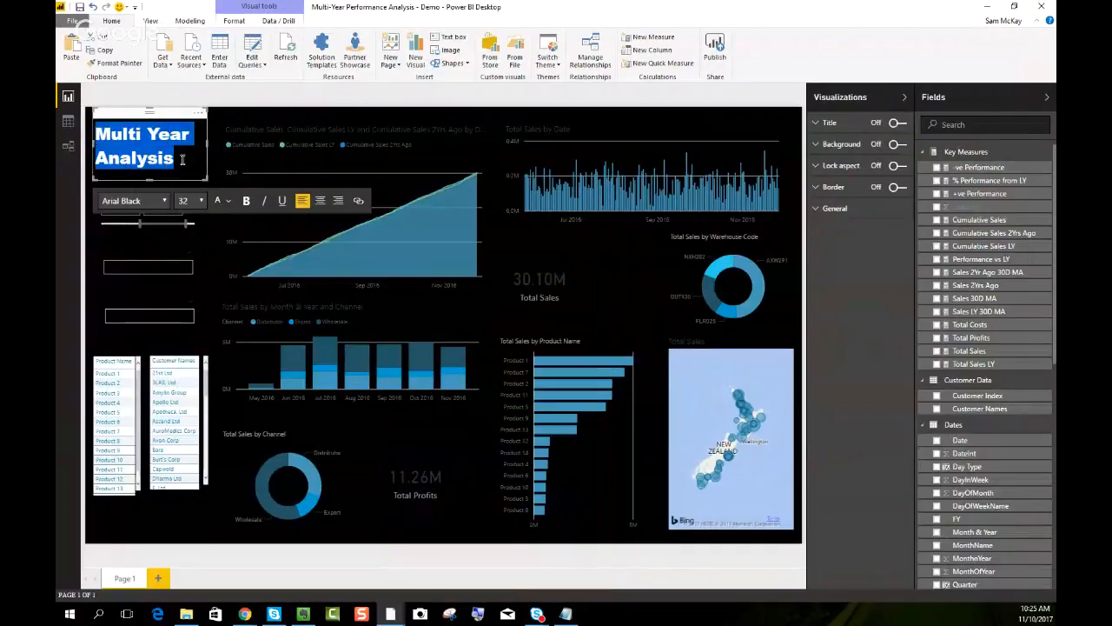
click(224, 205)
click(229, 236)
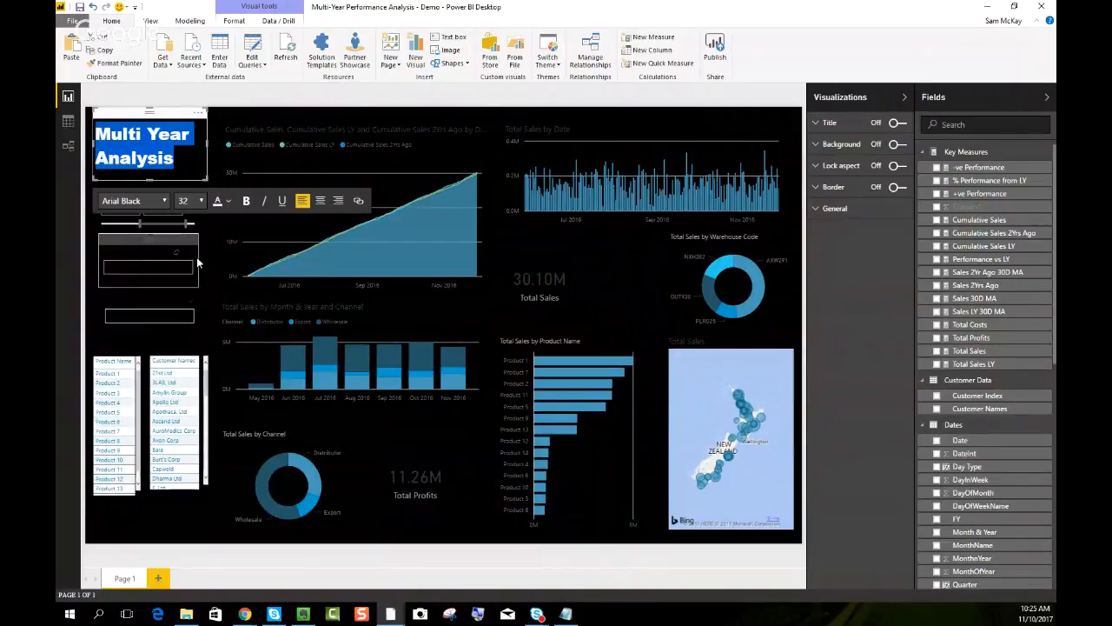
click(445, 122)
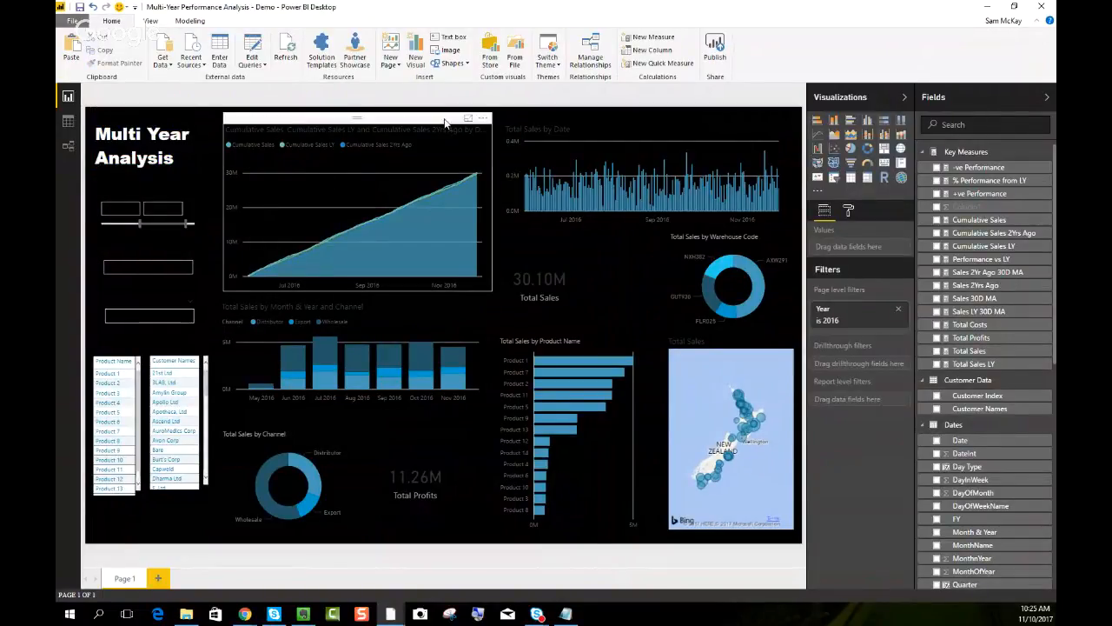
click(179, 125)
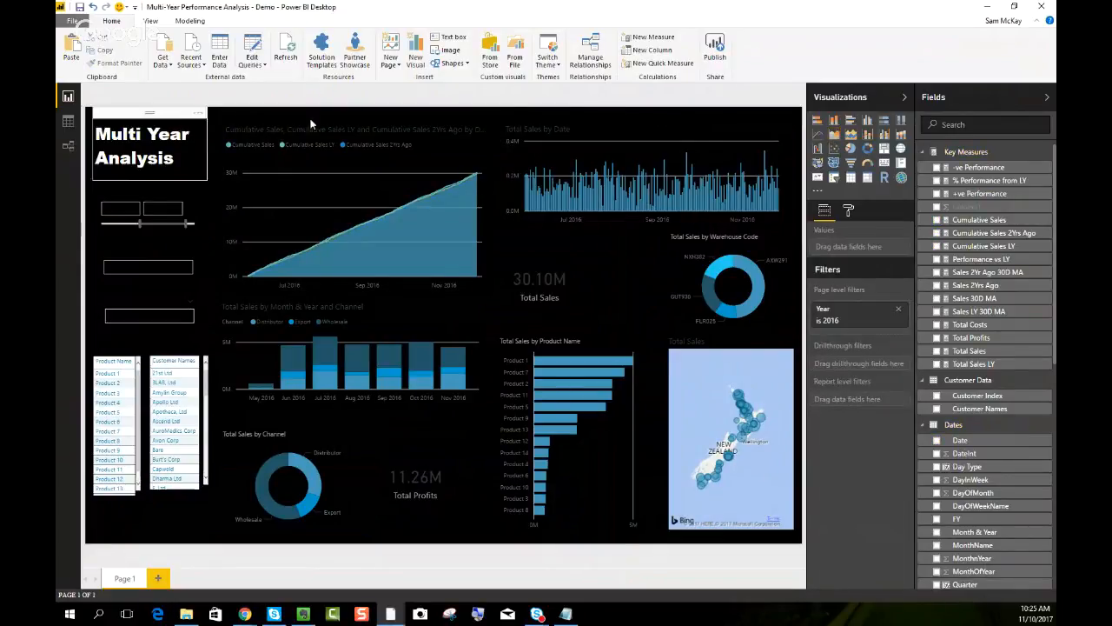
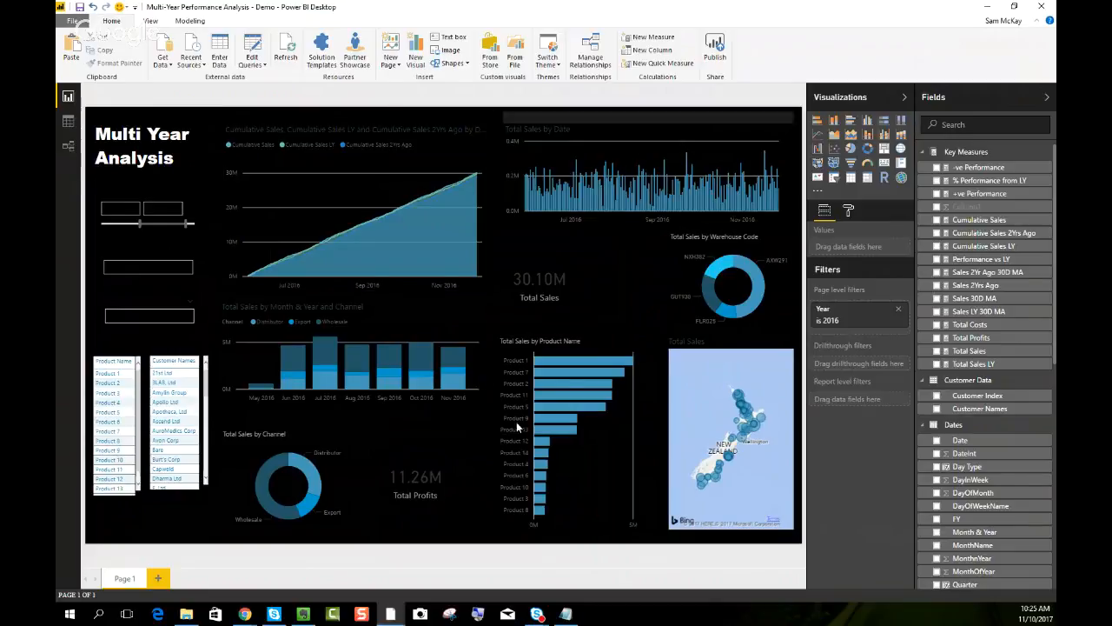
Insert a rectangle shape and fit it over the whole cumulative sales area chart
mouse_move(317, 504)
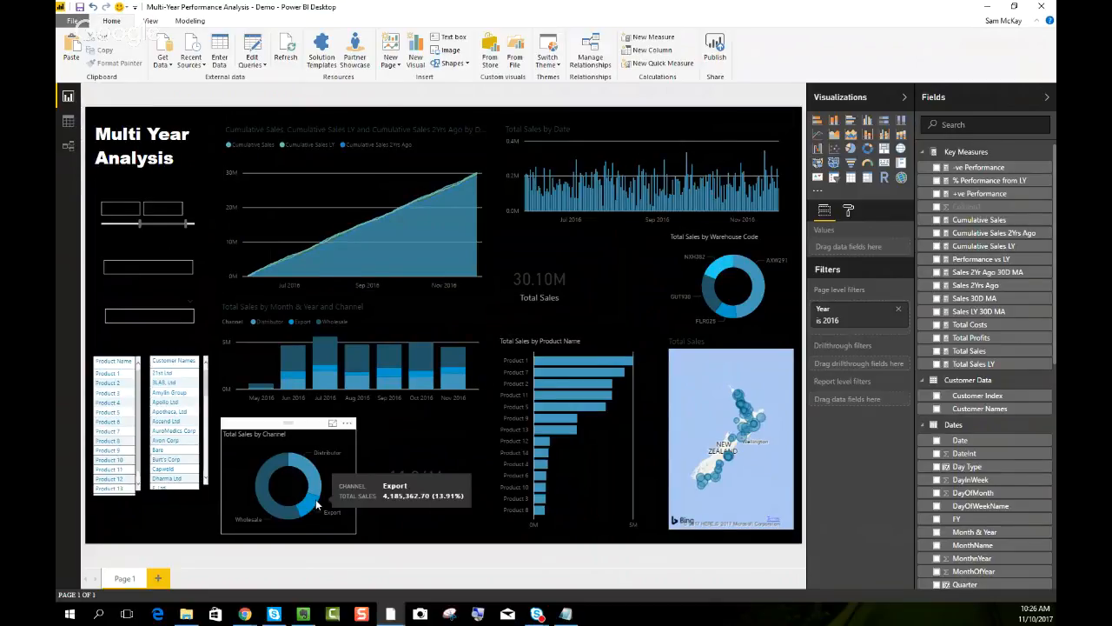
click(454, 64)
click(458, 79)
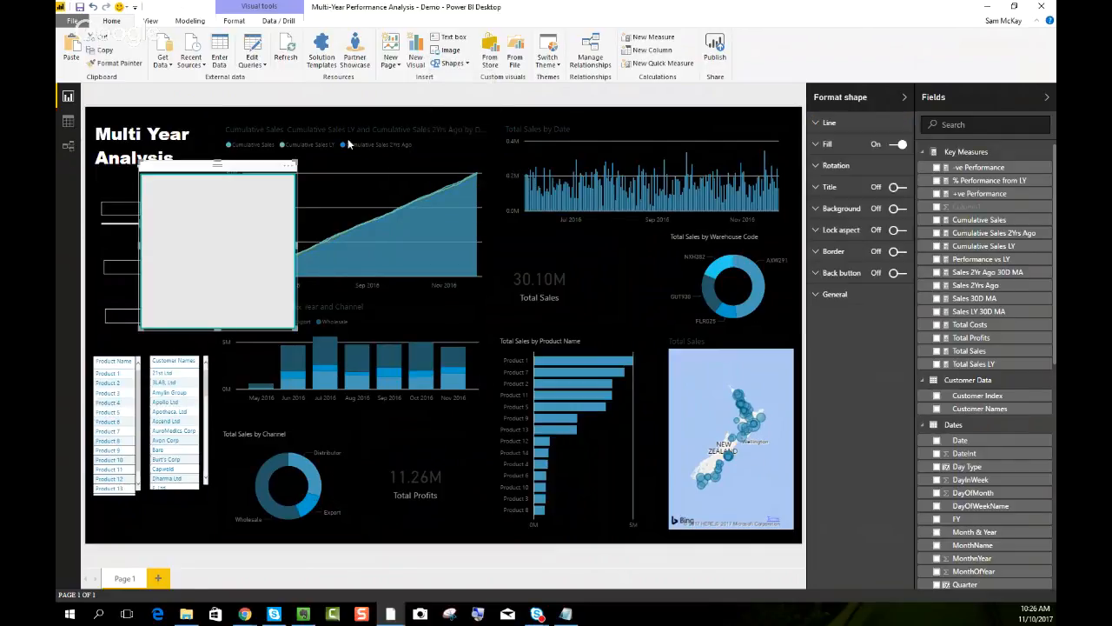
drag(242, 174, 314, 118)
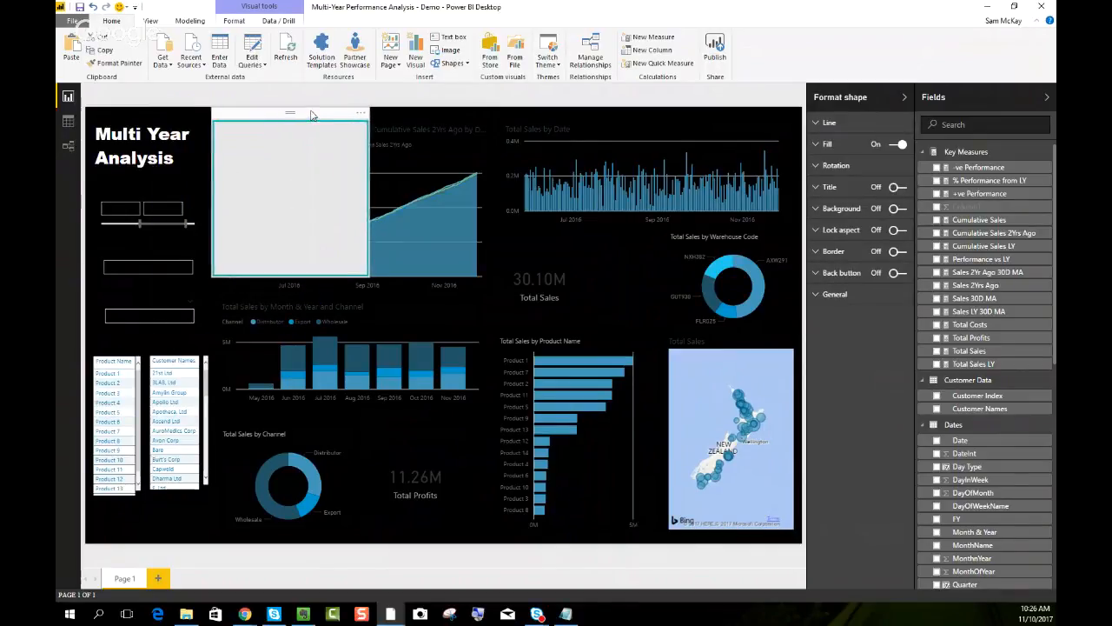
drag(368, 277, 495, 296)
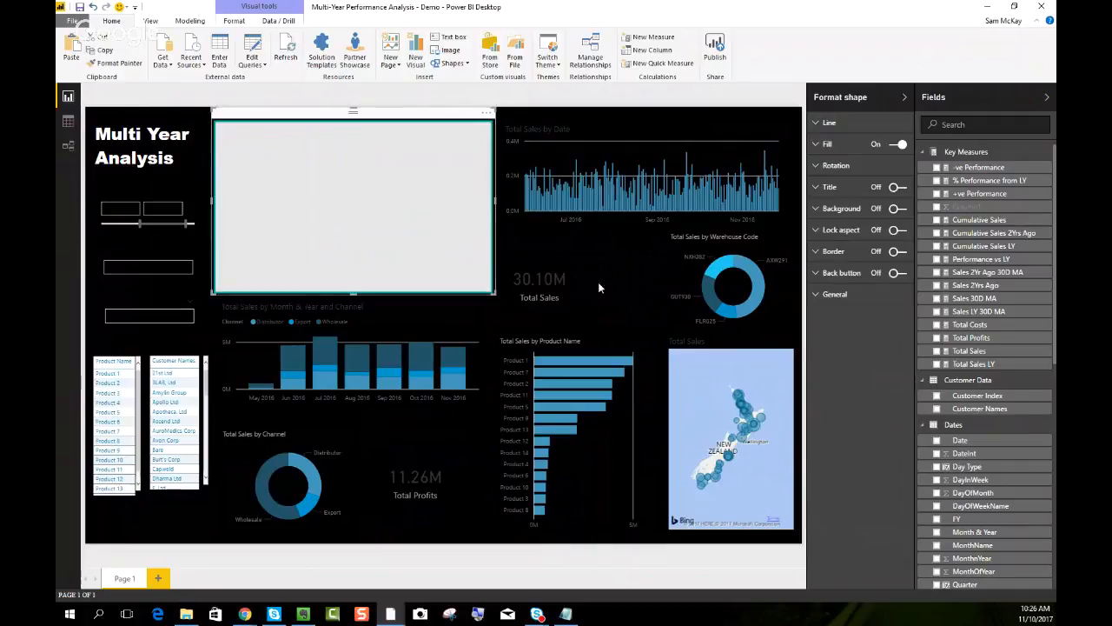
Turn on the rectangle's background with a dark grey theme colour and 60% transparency
click(817, 210)
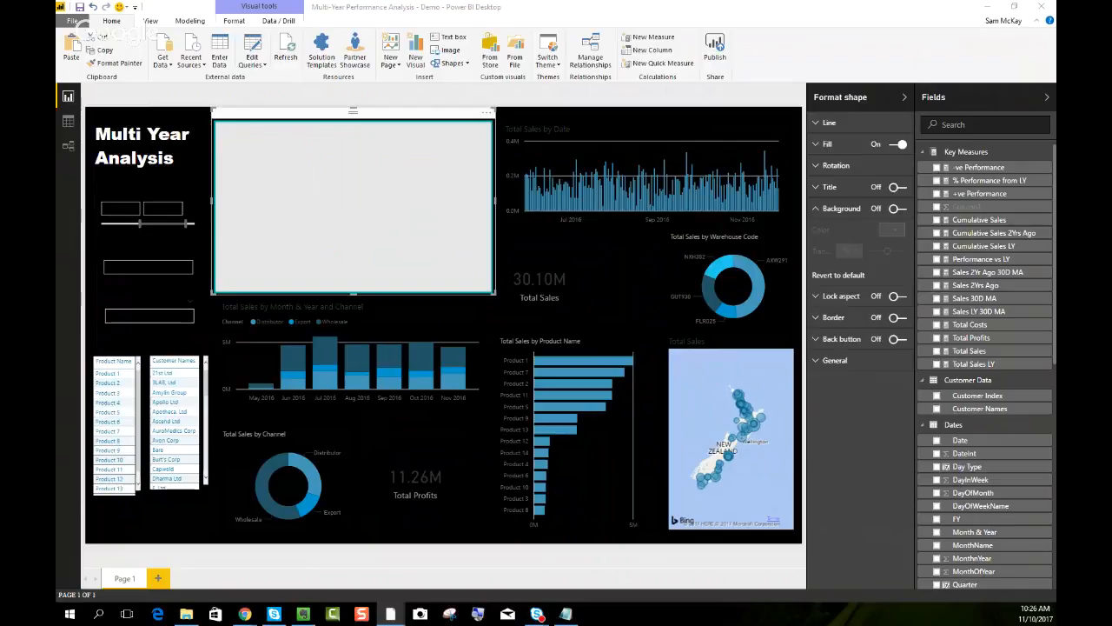
click(898, 209)
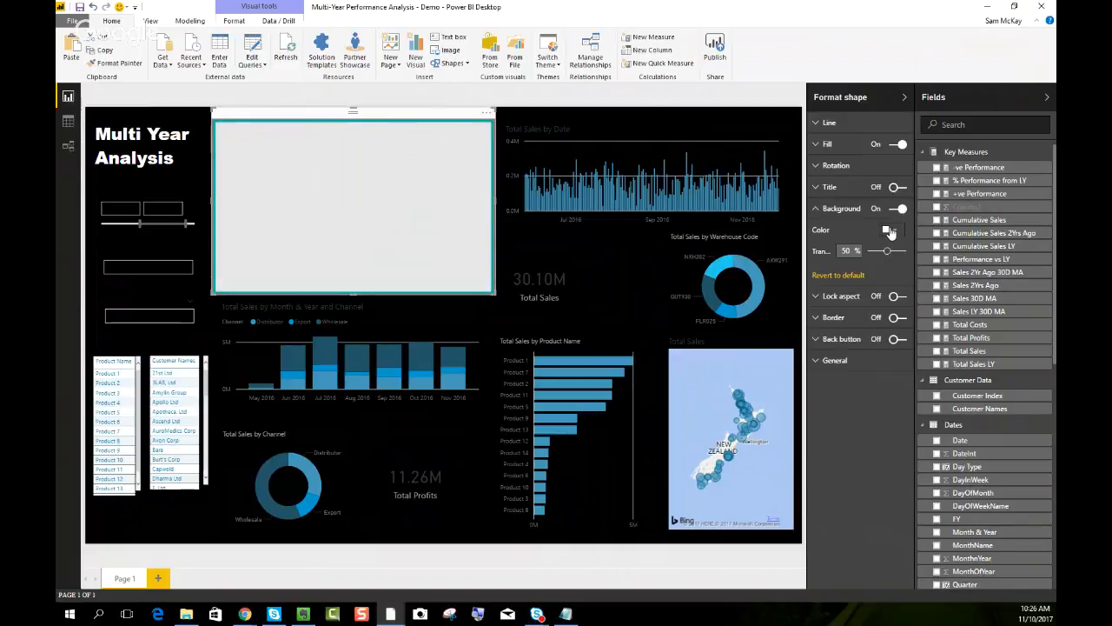
click(894, 232)
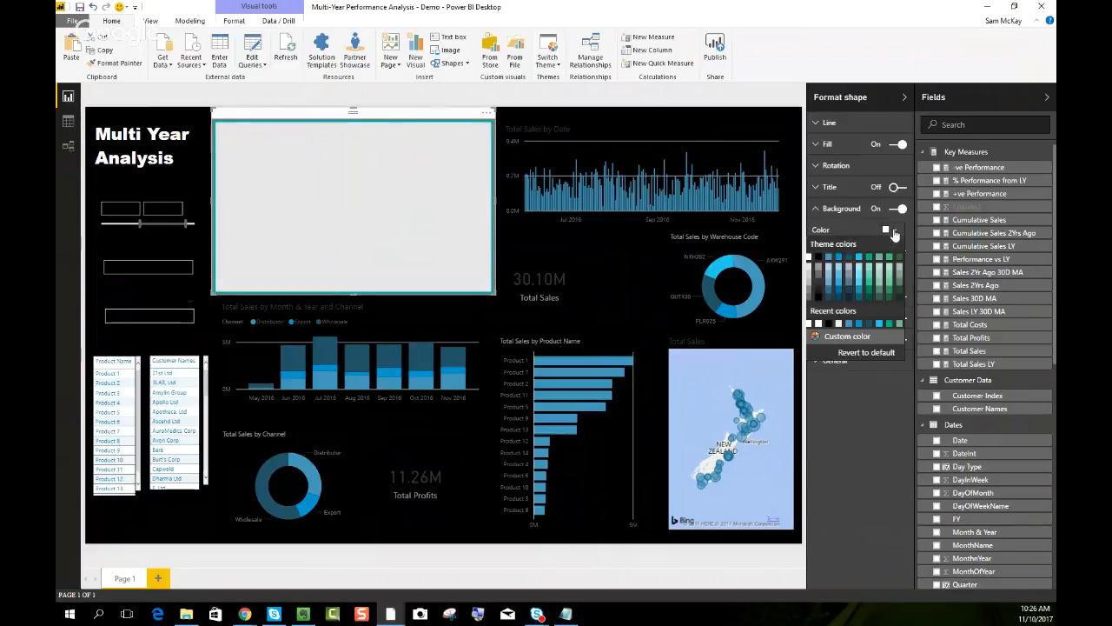
click(815, 304)
drag(852, 250, 824, 253)
text(60)
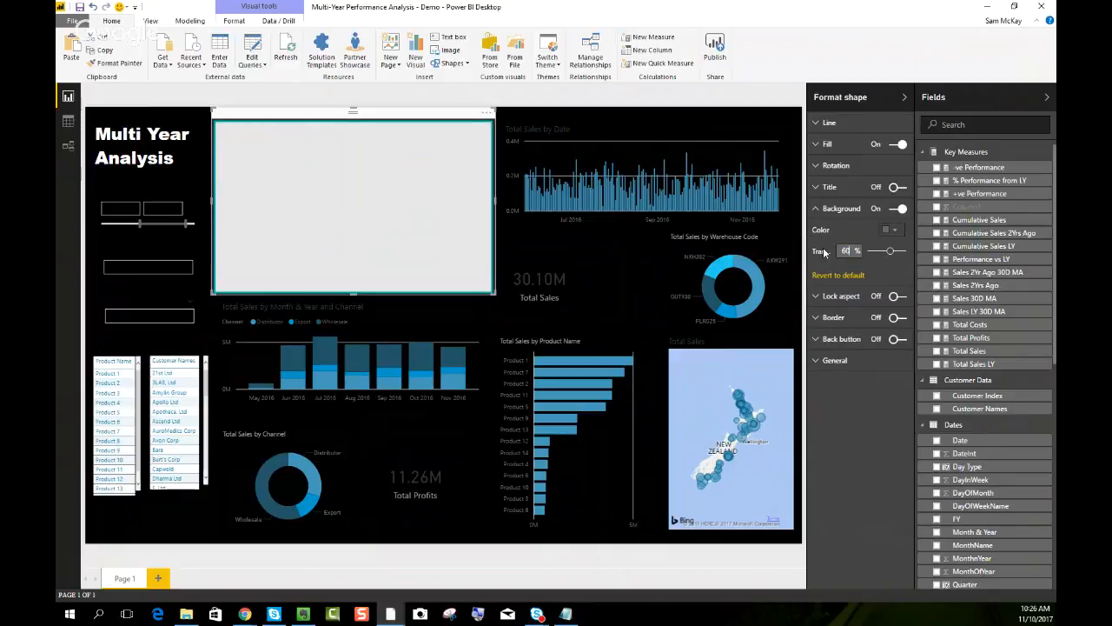
Turn off the rectangle's fill and set its line weight to 0 pt
click(898, 144)
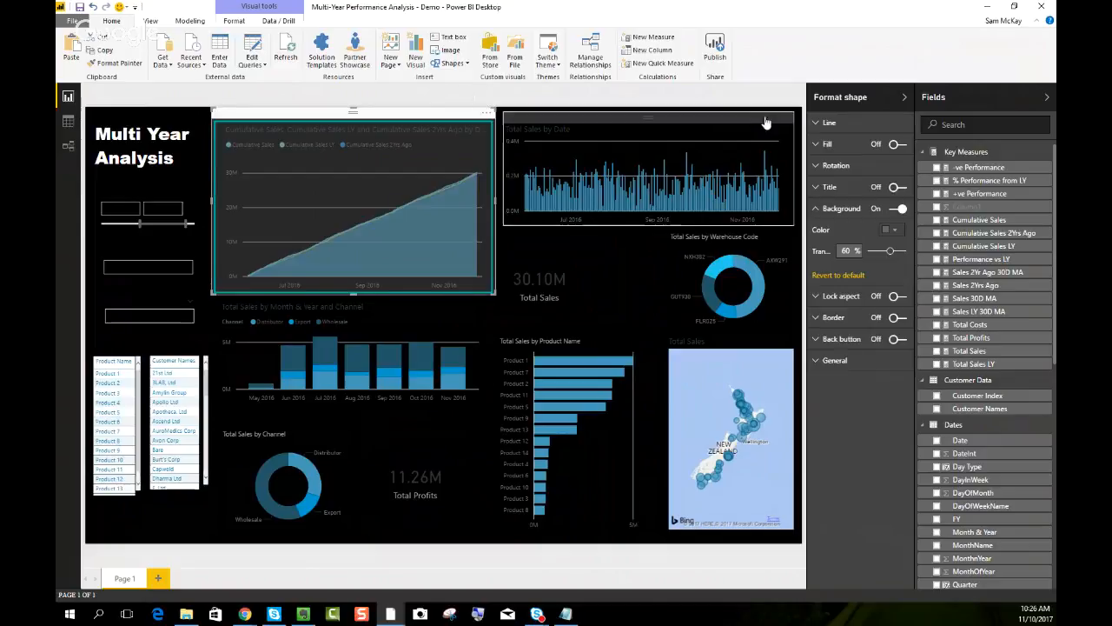
click(817, 124)
drag(851, 188, 816, 184)
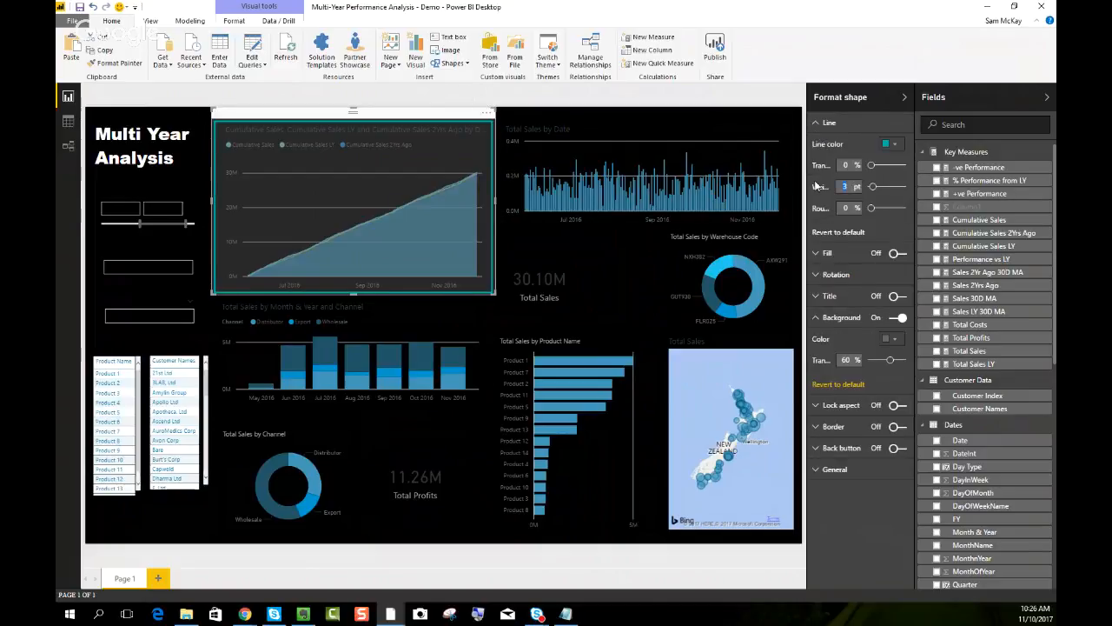
text(0)
click(324, 99)
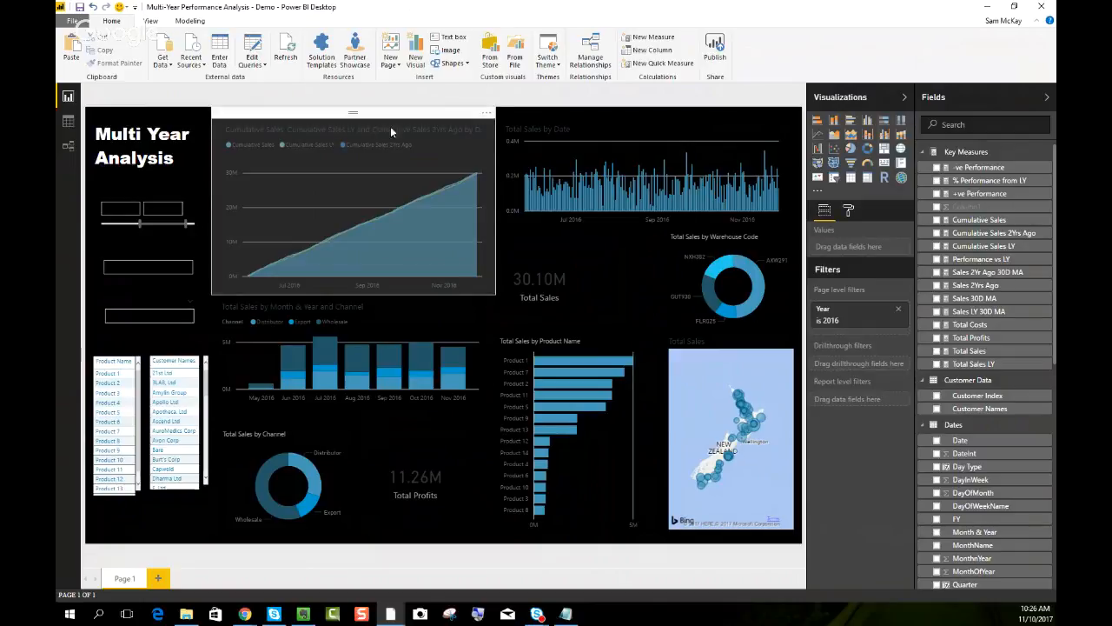
Try a darker grey for the rectangle's background, and settle on a lighter grey theme shade
click(476, 115)
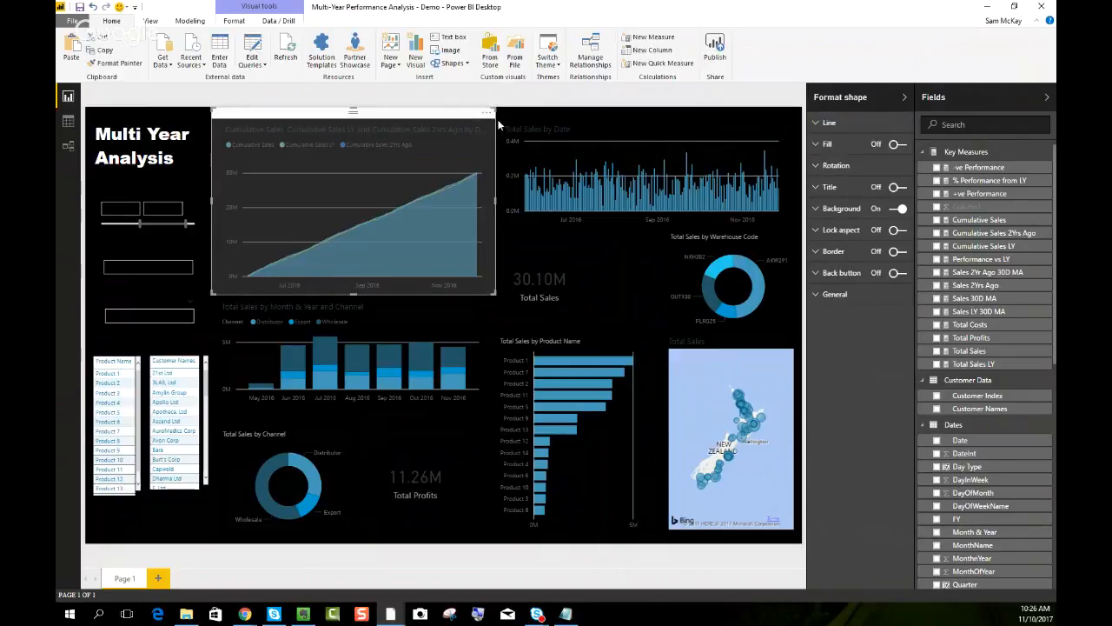
click(820, 211)
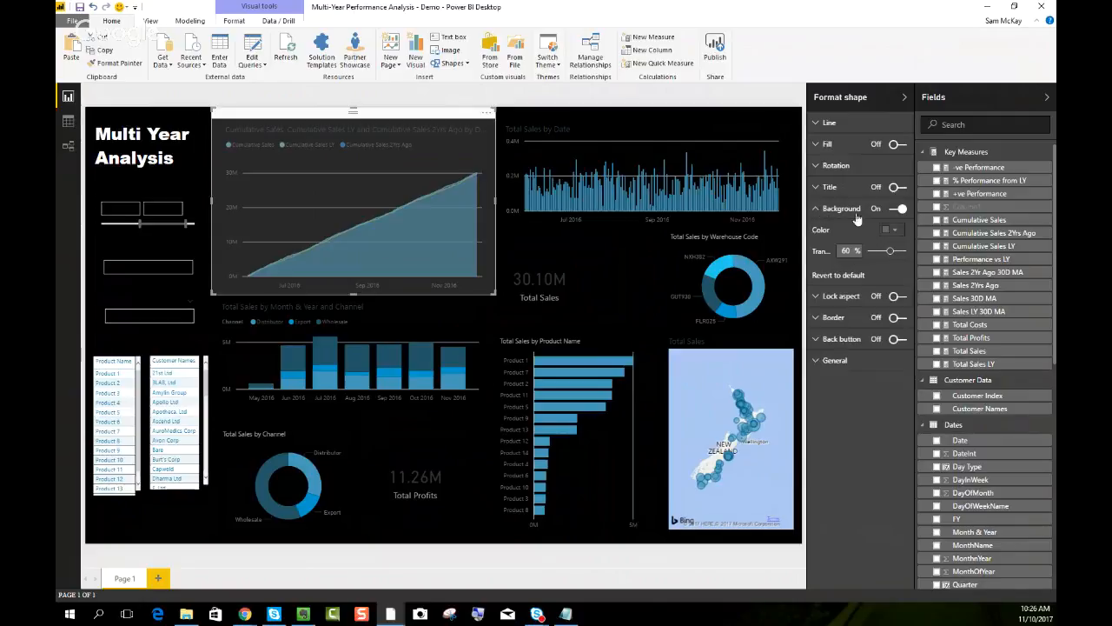
click(894, 231)
click(818, 285)
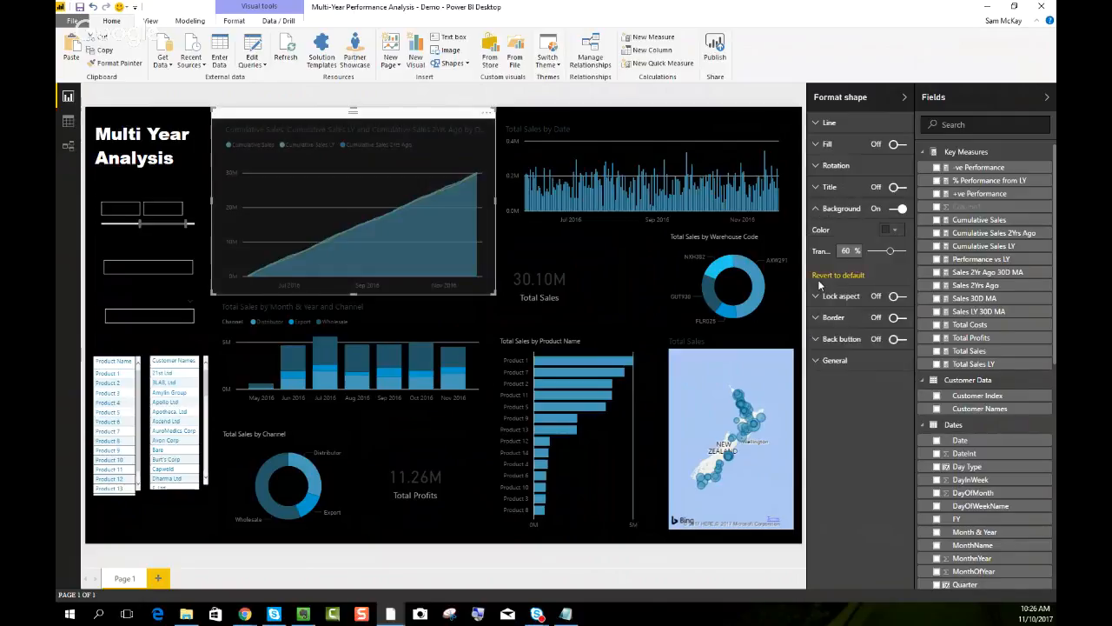
click(895, 229)
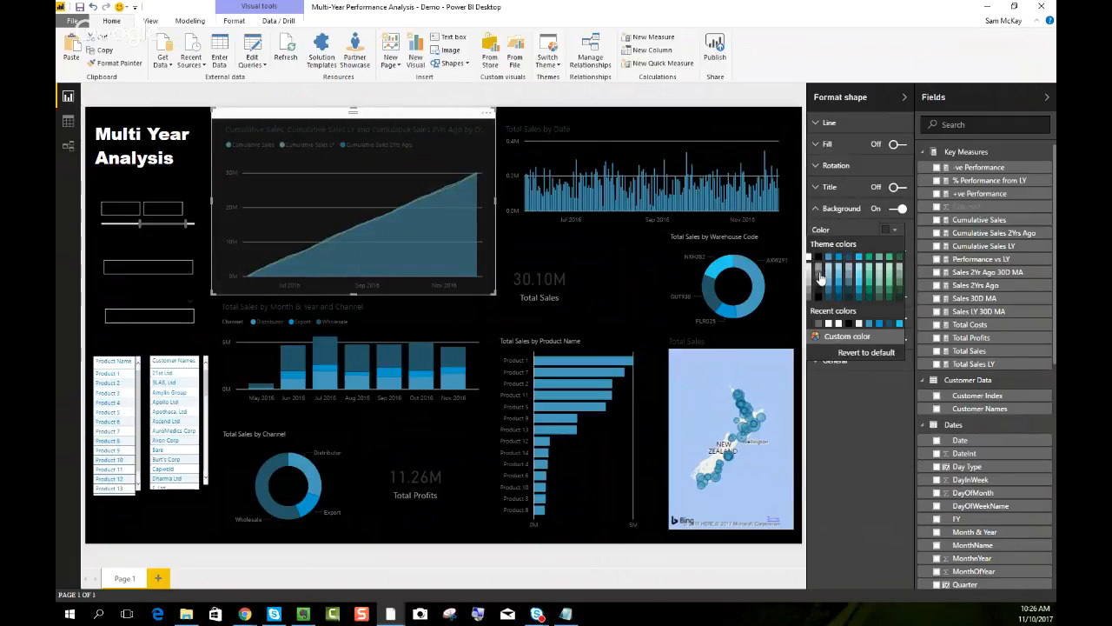
click(821, 280)
click(469, 94)
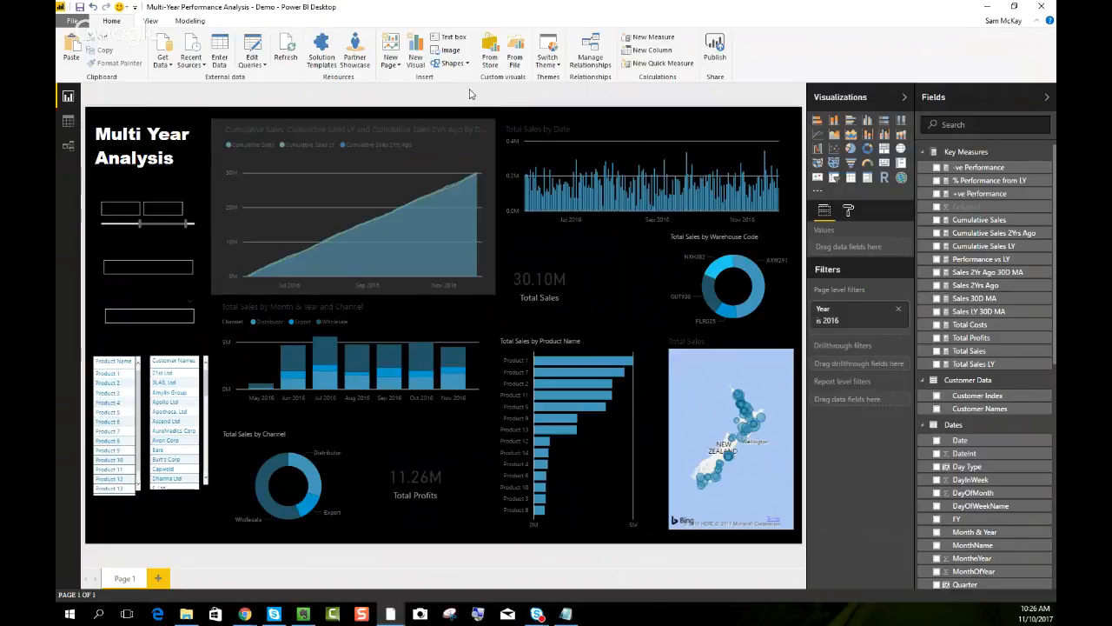
Send the grey rectangle to the back so it sits behind the cumulative sales chart
click(420, 119)
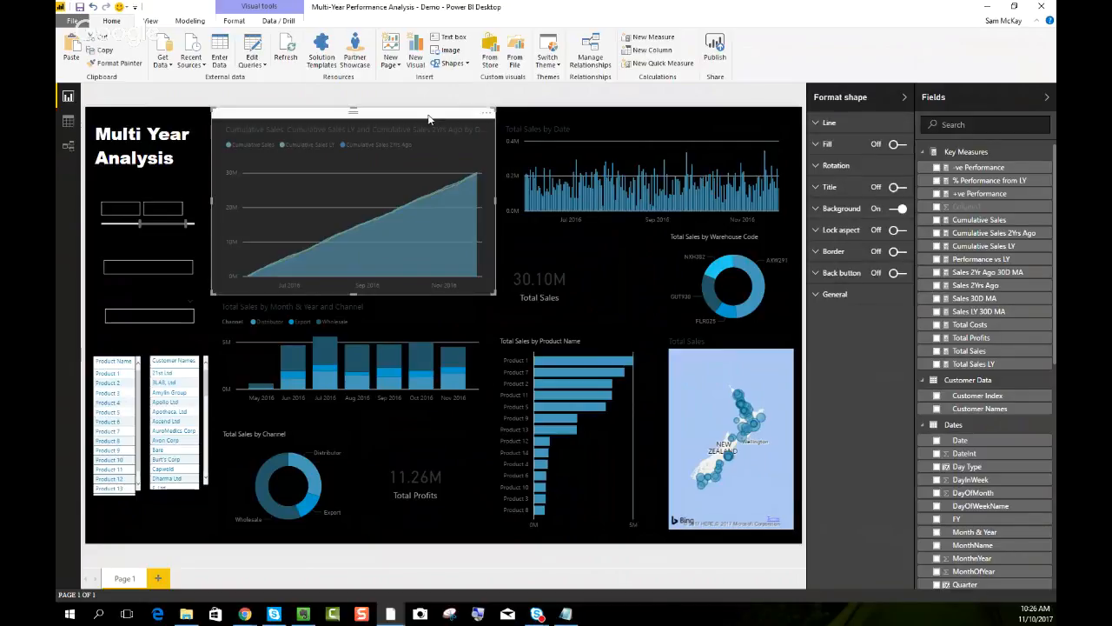
click(234, 20)
click(153, 64)
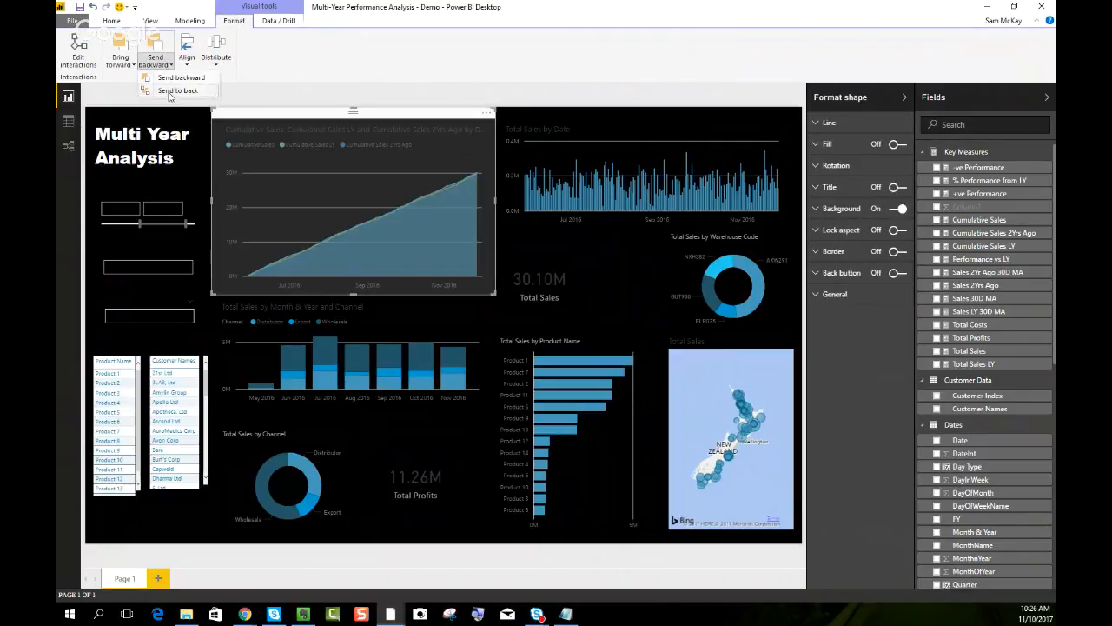
click(174, 90)
click(156, 67)
click(165, 90)
click(163, 66)
click(165, 89)
click(161, 67)
click(173, 91)
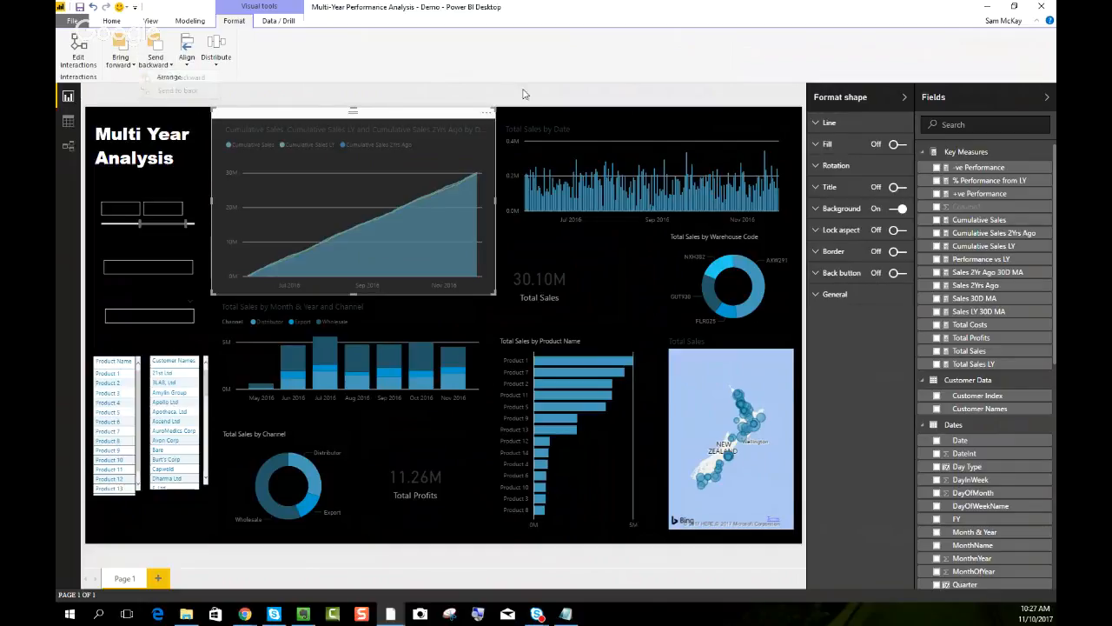
click(451, 95)
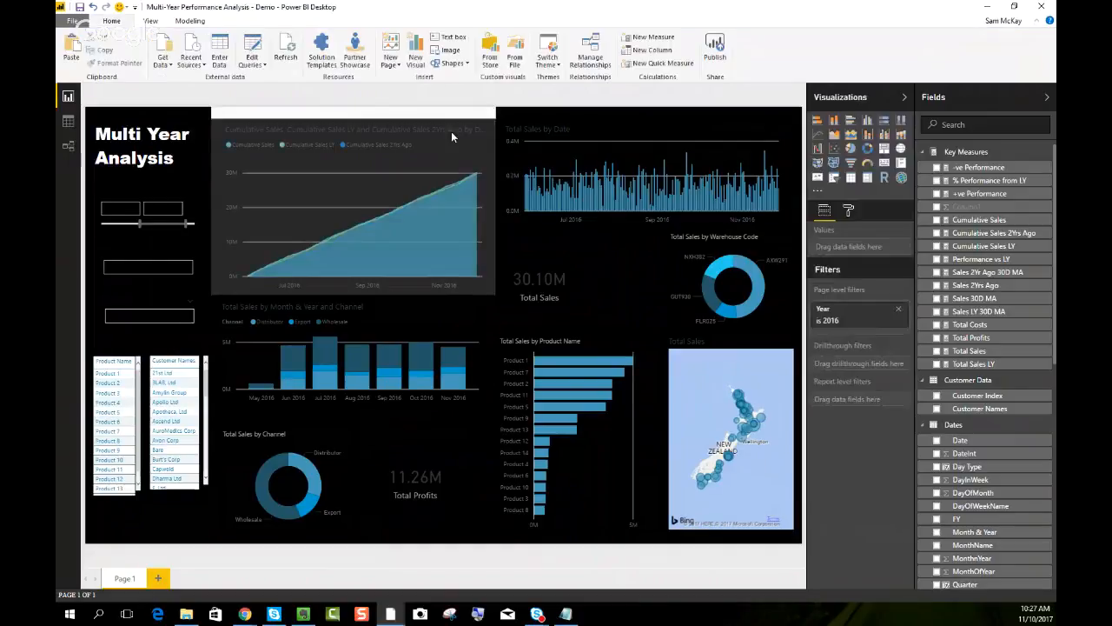
Lower the cumulative sales chart and reposition the grey panel so it frames the chart evenly
click(450, 132)
click(491, 133)
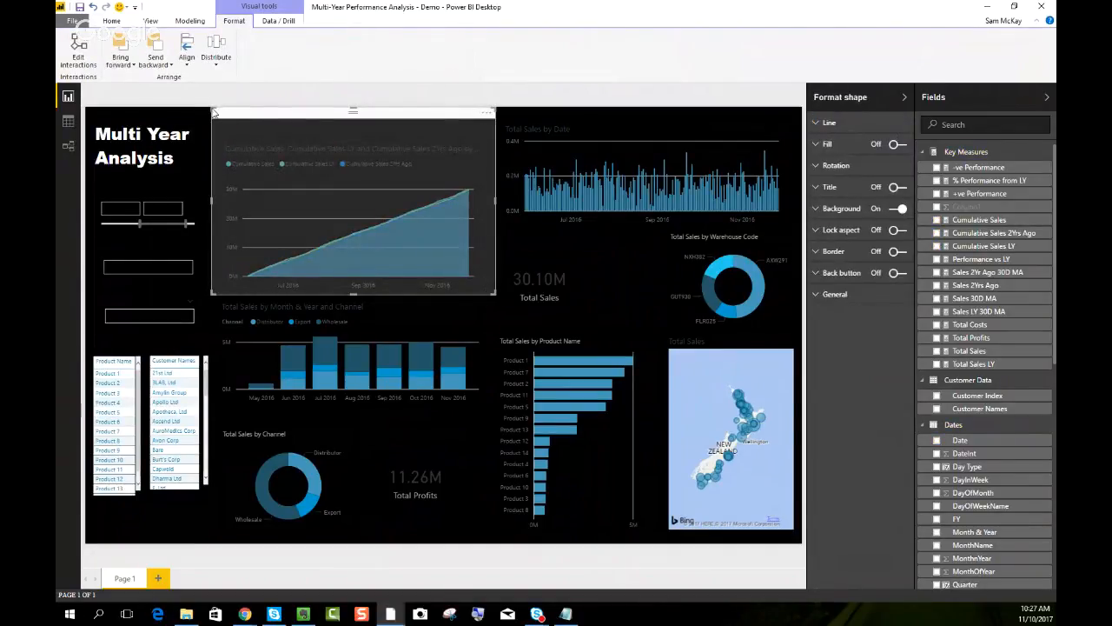
key(Delete)
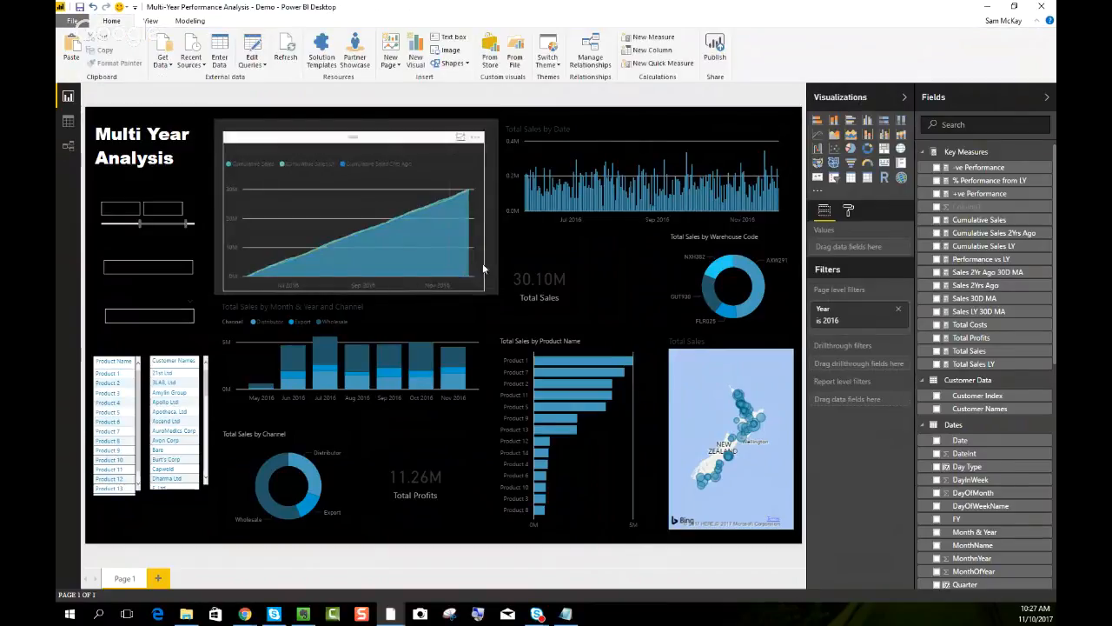
key(ctrl+z)
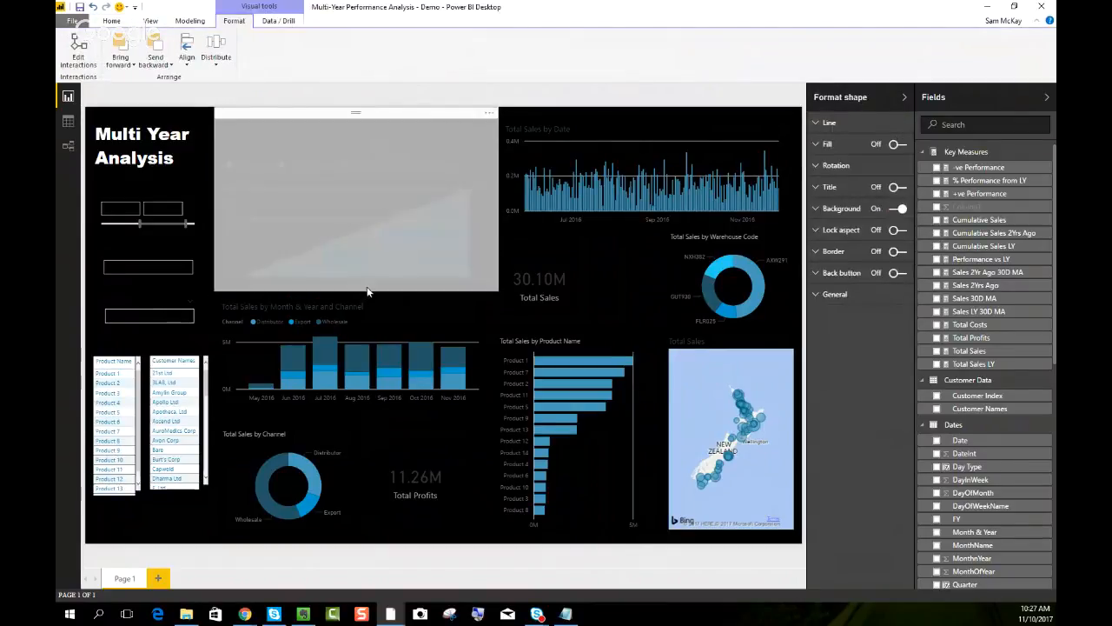
Place duplicate grey panels behind the Total Sales by Date chart, the Total Sales card and the warehouse donut, resizing each to fit
drag(488, 140, 738, 117)
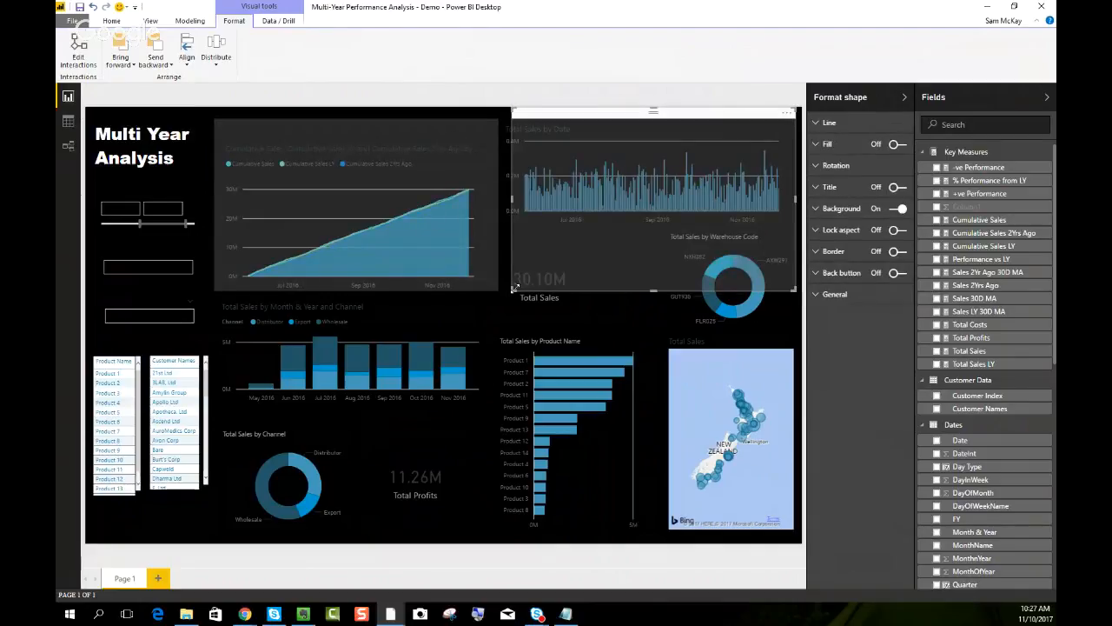
drag(514, 287, 508, 224)
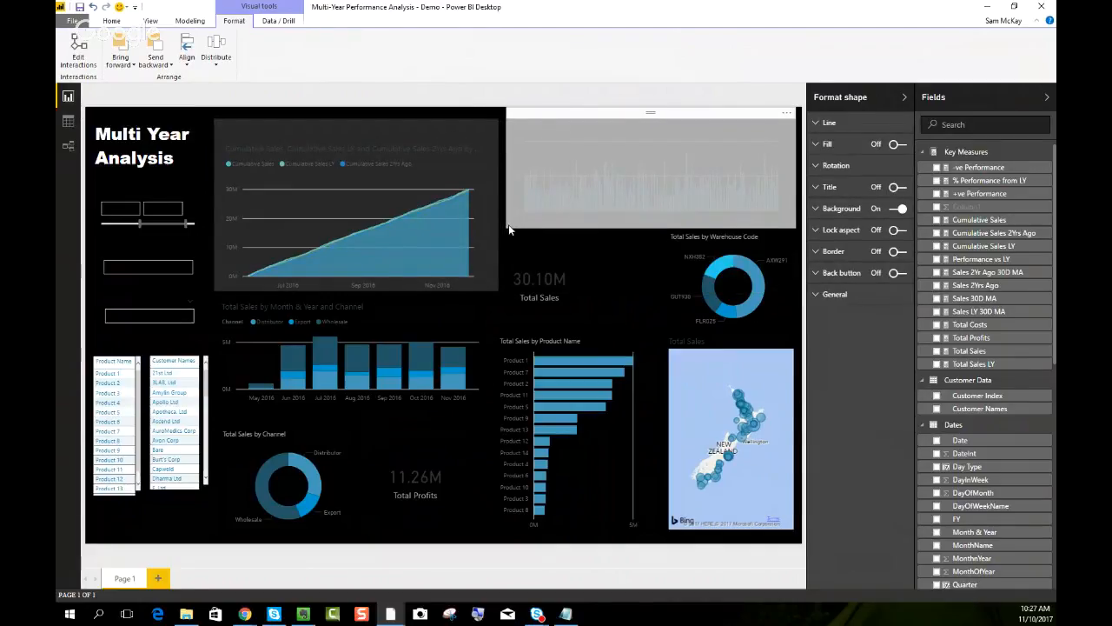
drag(593, 118, 587, 236)
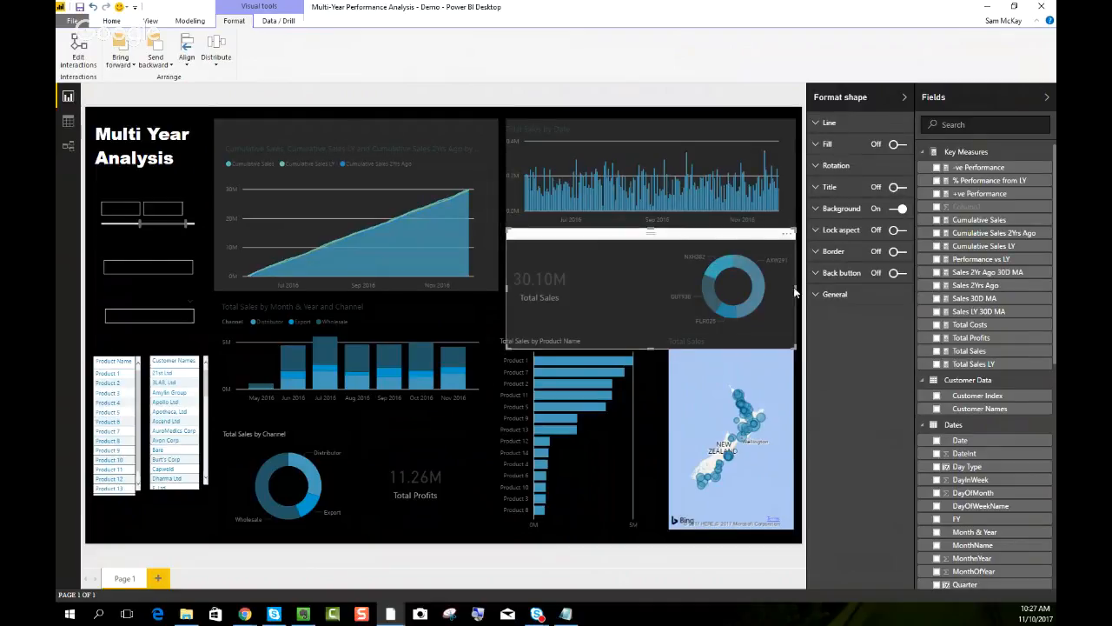
drag(794, 288, 759, 277)
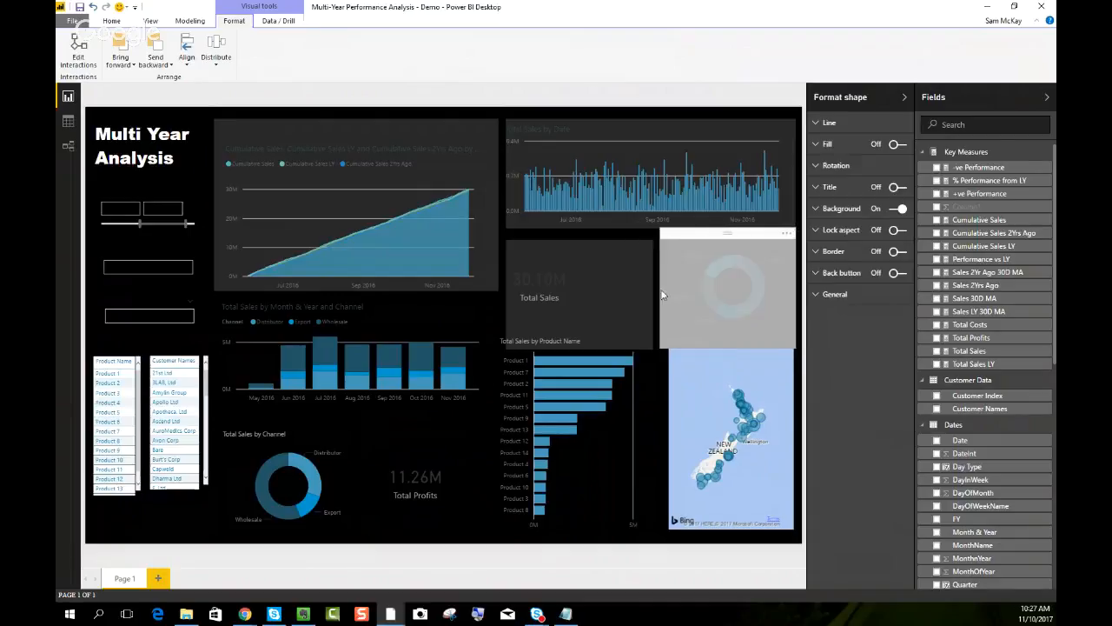
Lower the map and place fitted duplicate grey panels behind the map, the product bar chart and the monthly channel chart
click(732, 323)
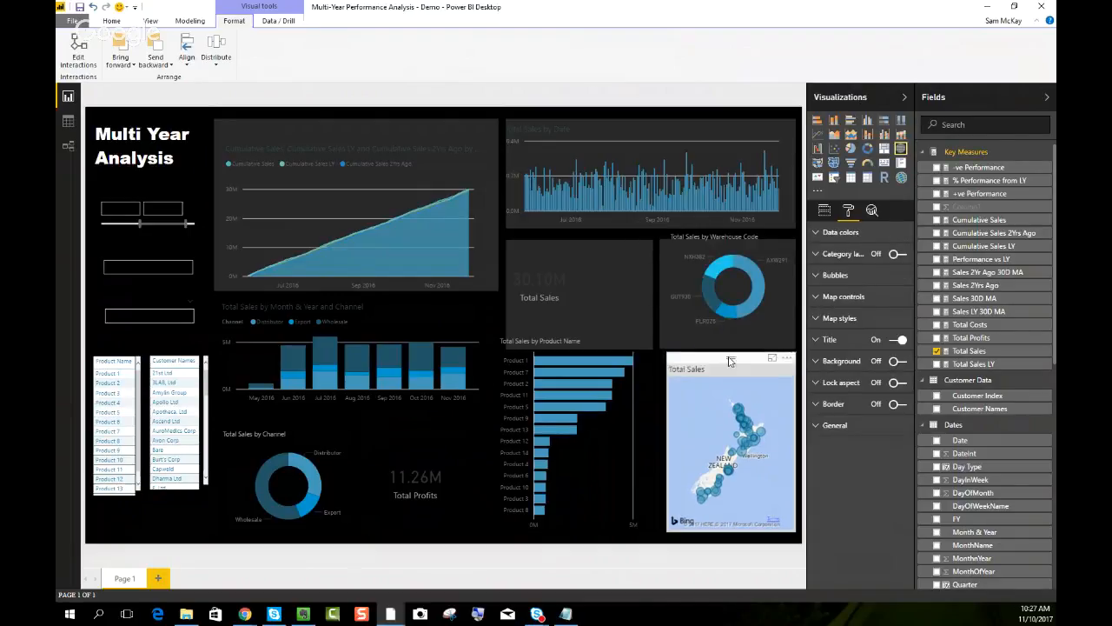
drag(696, 332, 701, 501)
drag(660, 419, 262, 301)
drag(343, 480, 491, 414)
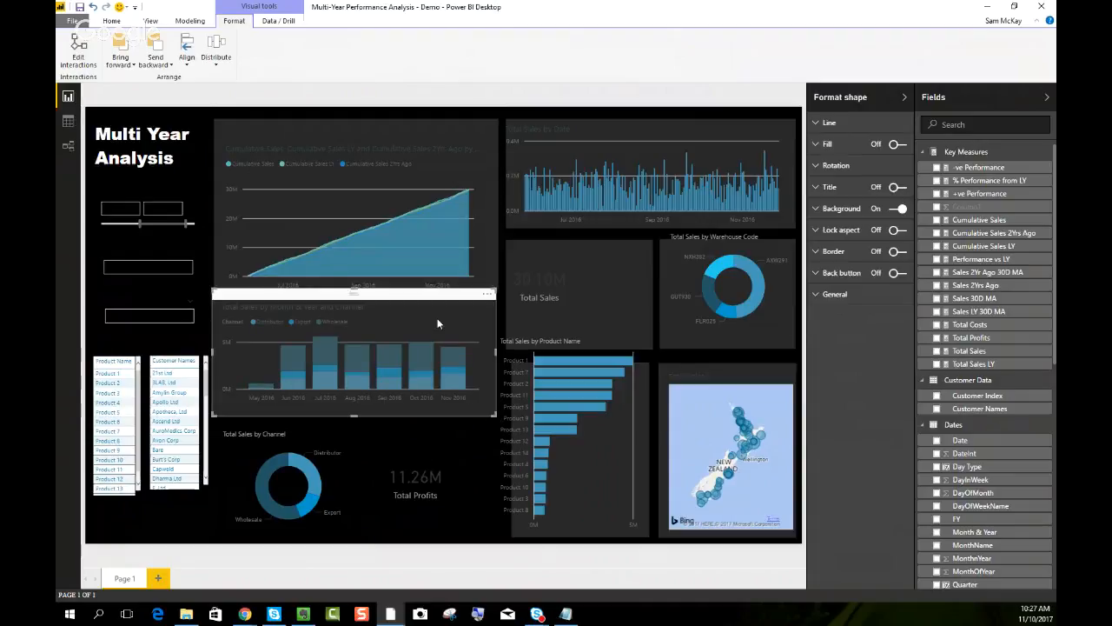
Duplicate the grey panel behind the channel donut and the Total Profits card, narrowing each copy
drag(437, 318, 427, 434)
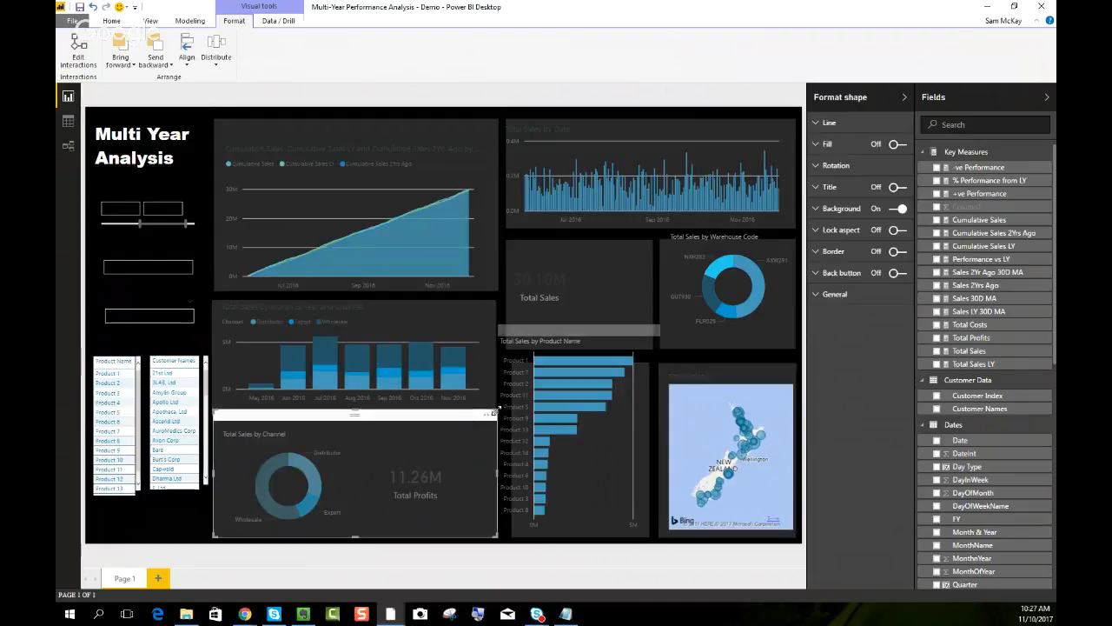
drag(500, 417, 364, 418)
click(461, 428)
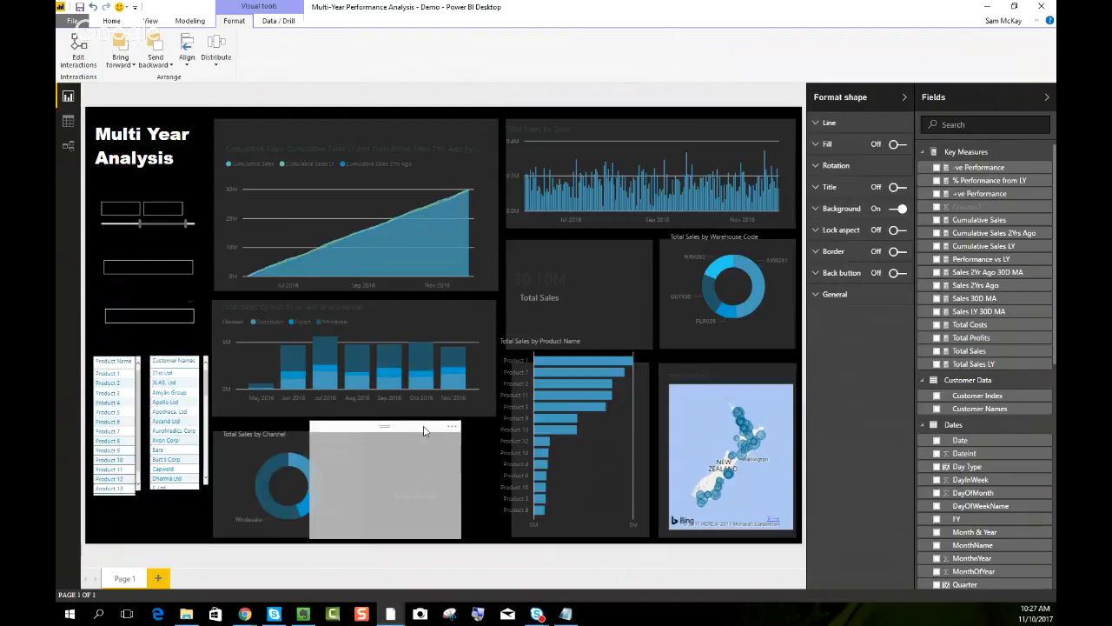
Add narrow duplicate grey panels behind the report title with its slicers and behind the product and customer tables
drag(456, 433, 190, 116)
drag(242, 226, 189, 497)
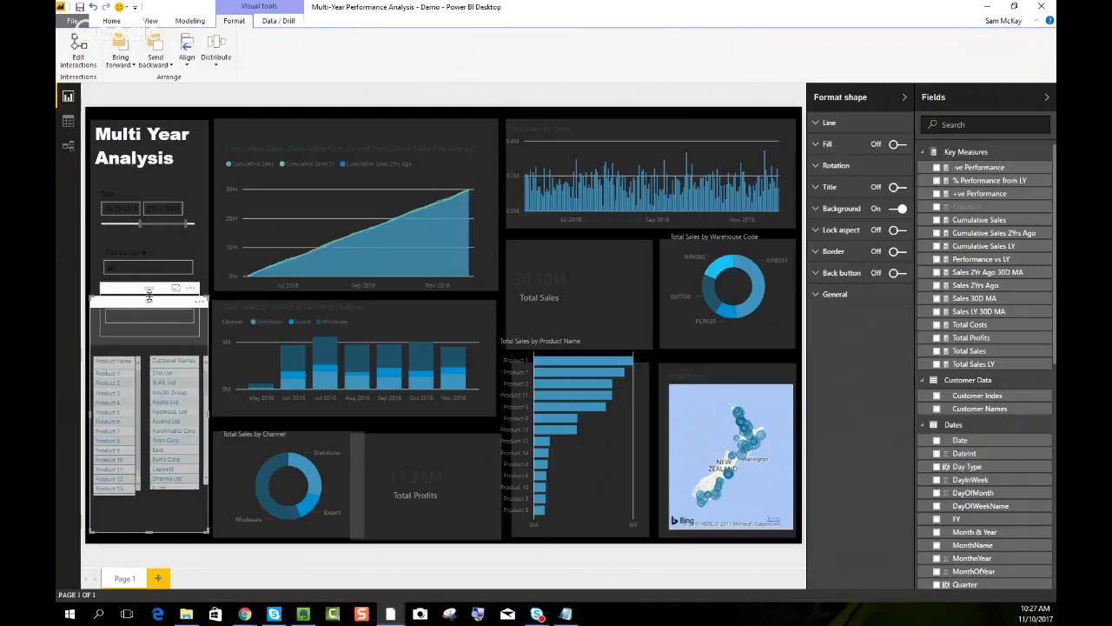
drag(149, 296, 157, 338)
click(93, 325)
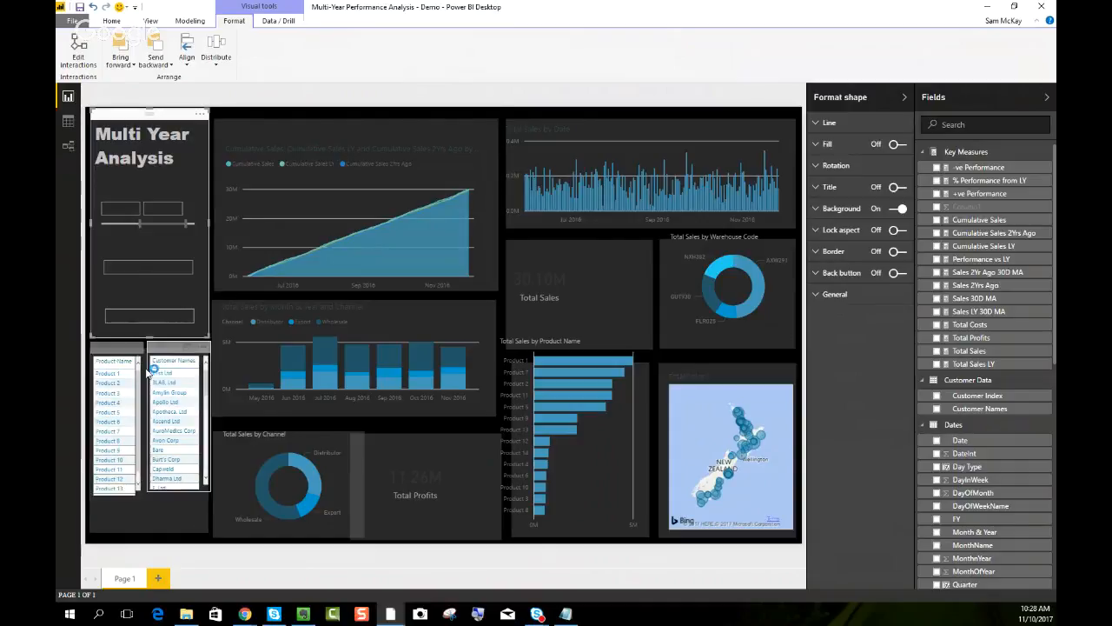
Align the grey panel behind the two tables with the panels beside it and lower the Customer Names table within it
click(168, 513)
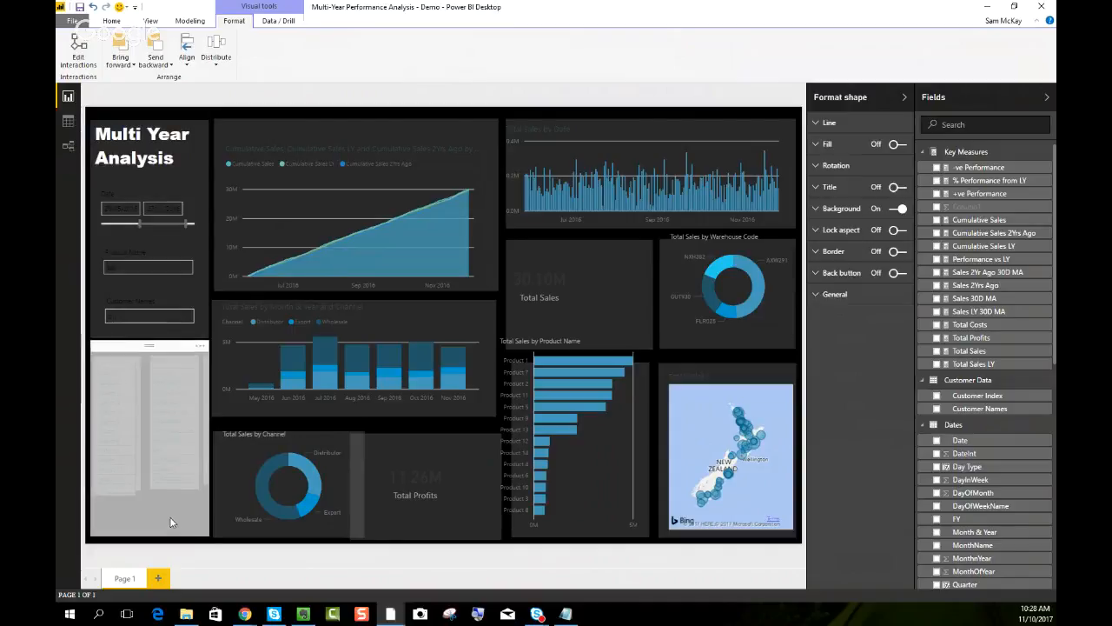
drag(170, 517, 171, 517)
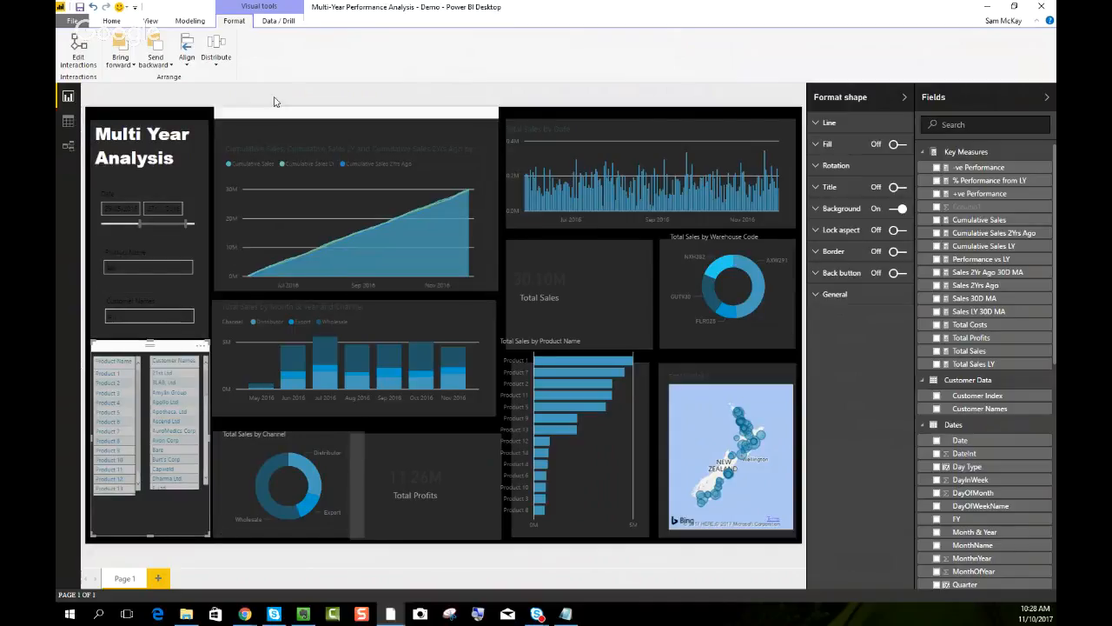
click(167, 363)
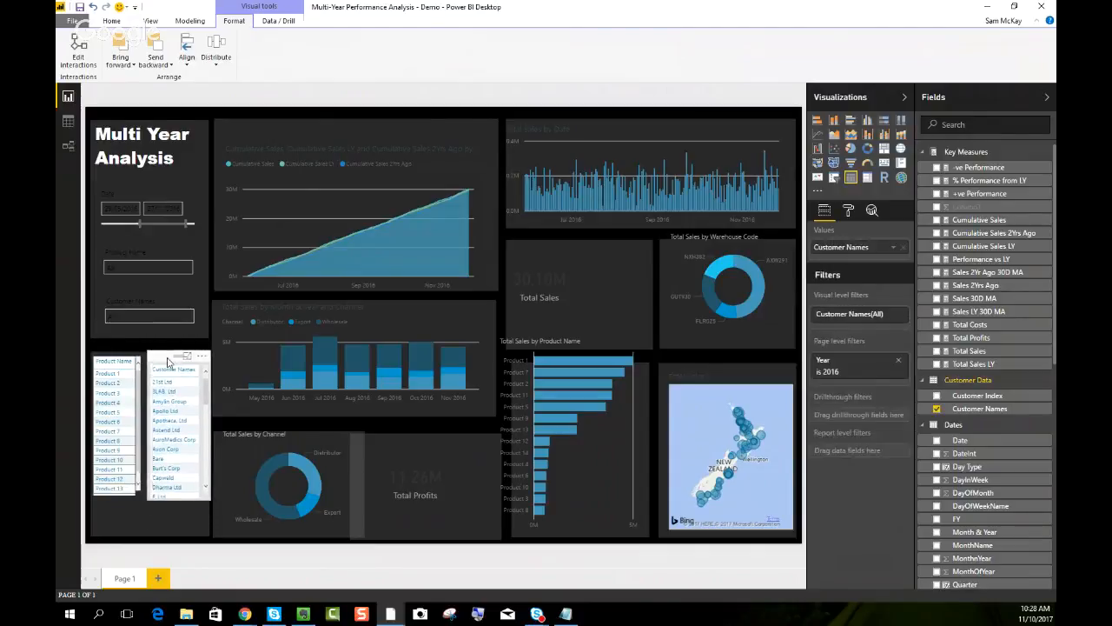
Widen and shorten the cumulative sales chart within its panel, and lower the panel behind the monthly channel chart
click(312, 169)
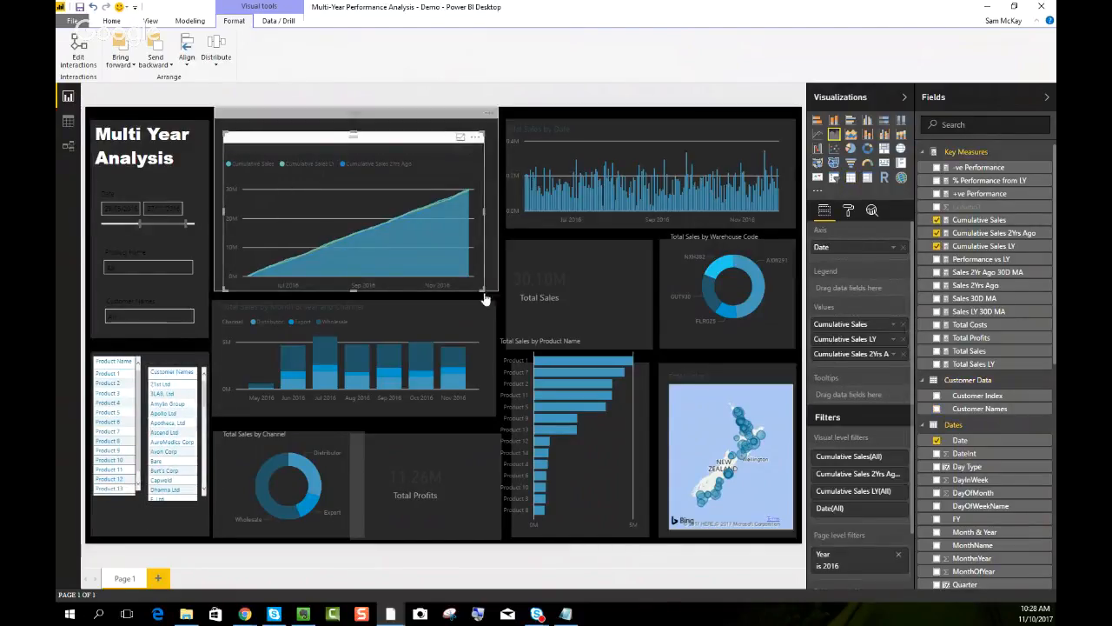
drag(485, 299, 484, 286)
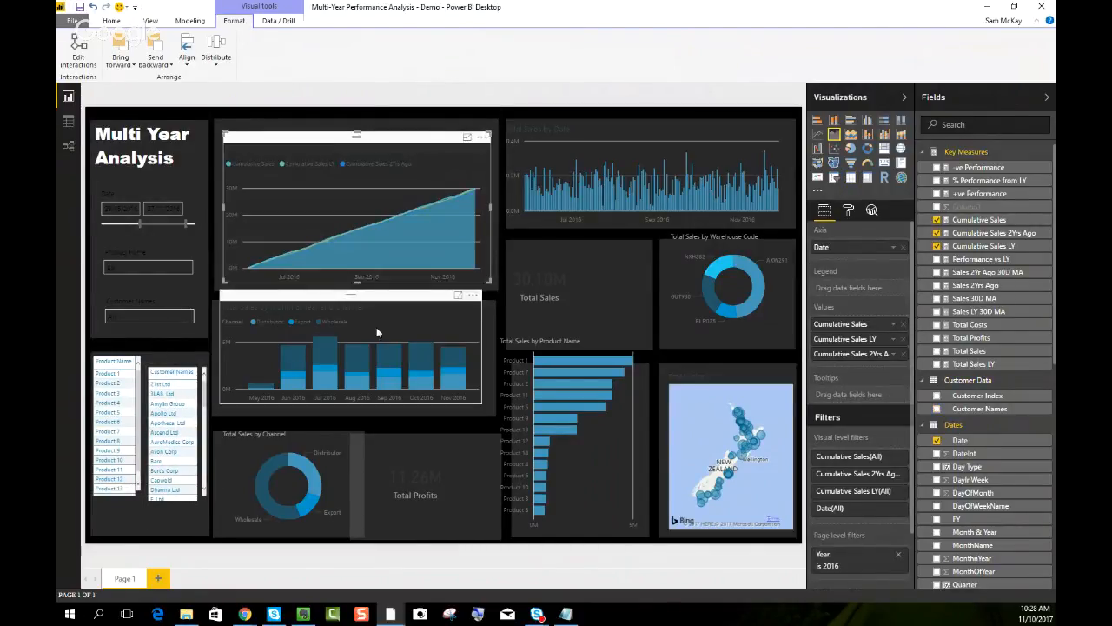
click(474, 295)
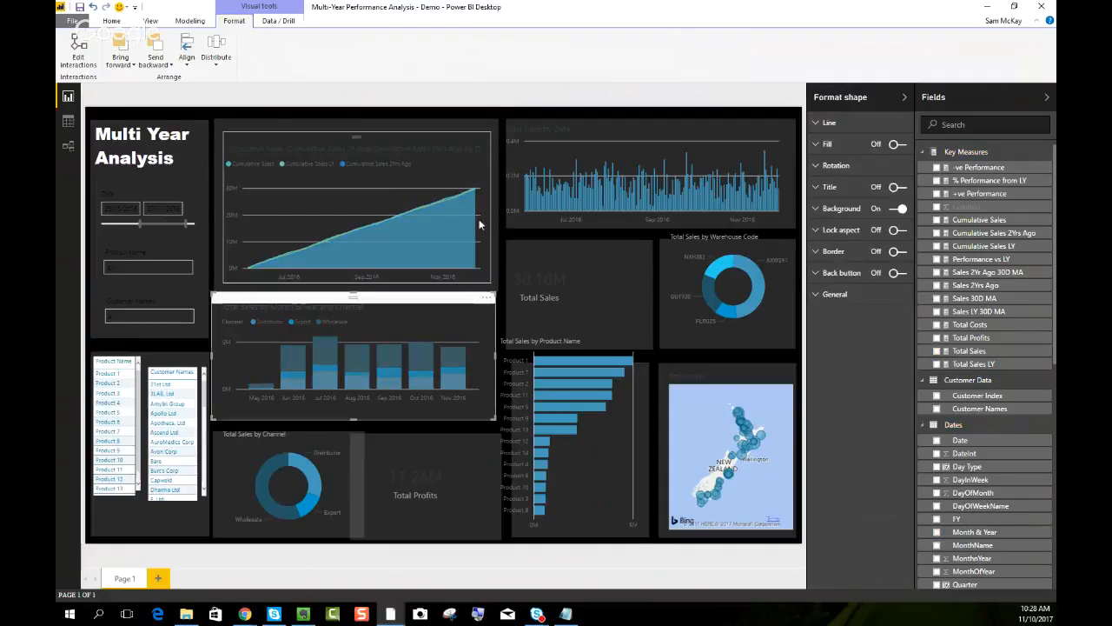
click(459, 99)
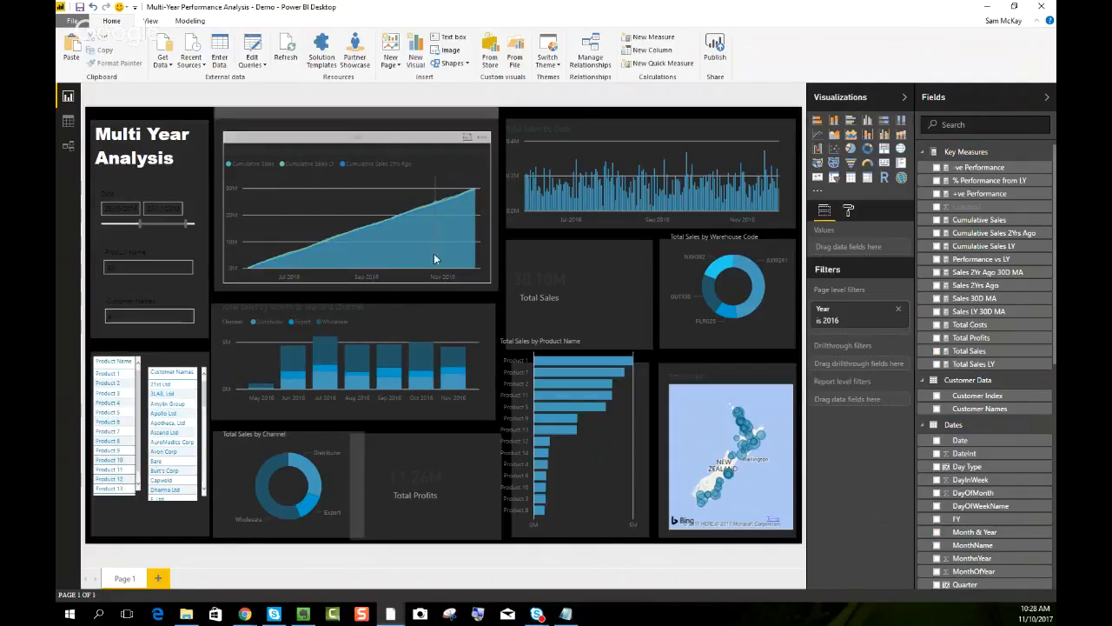
Fit the monthly channel chart and the product bar chart inside their grey panels, aligning both panels with their neighbours
click(423, 328)
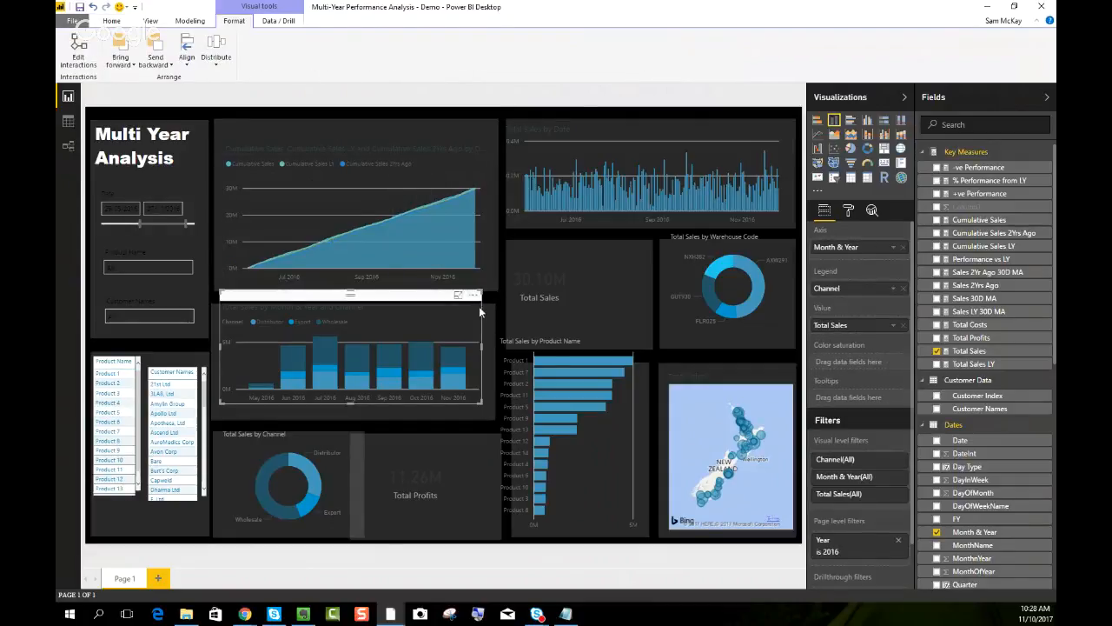
drag(481, 293, 506, 375)
click(524, 332)
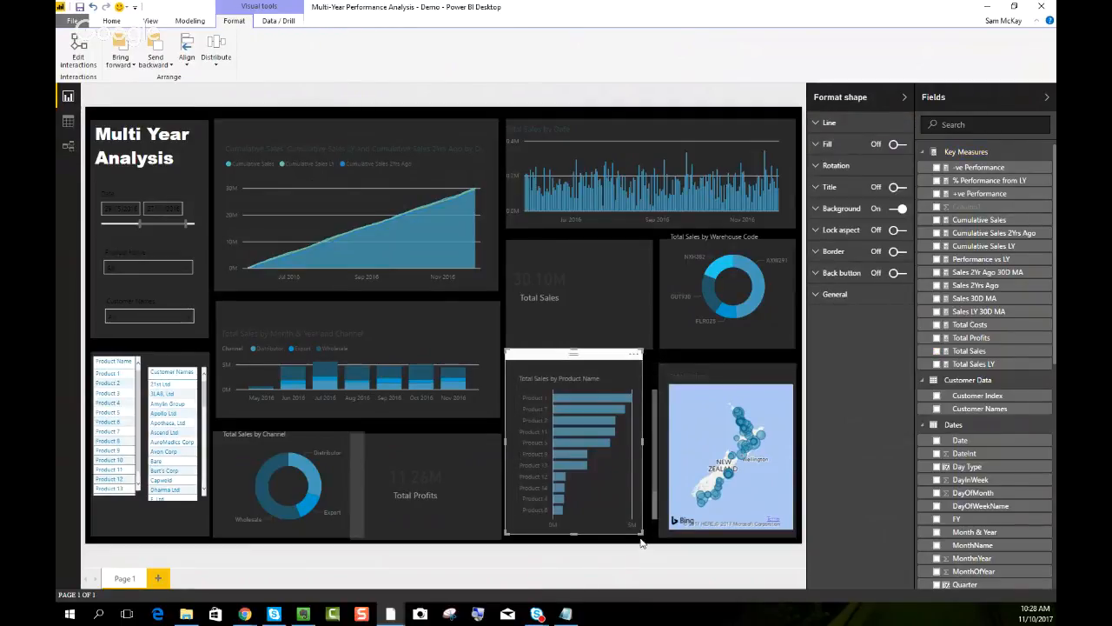
drag(642, 535, 650, 545)
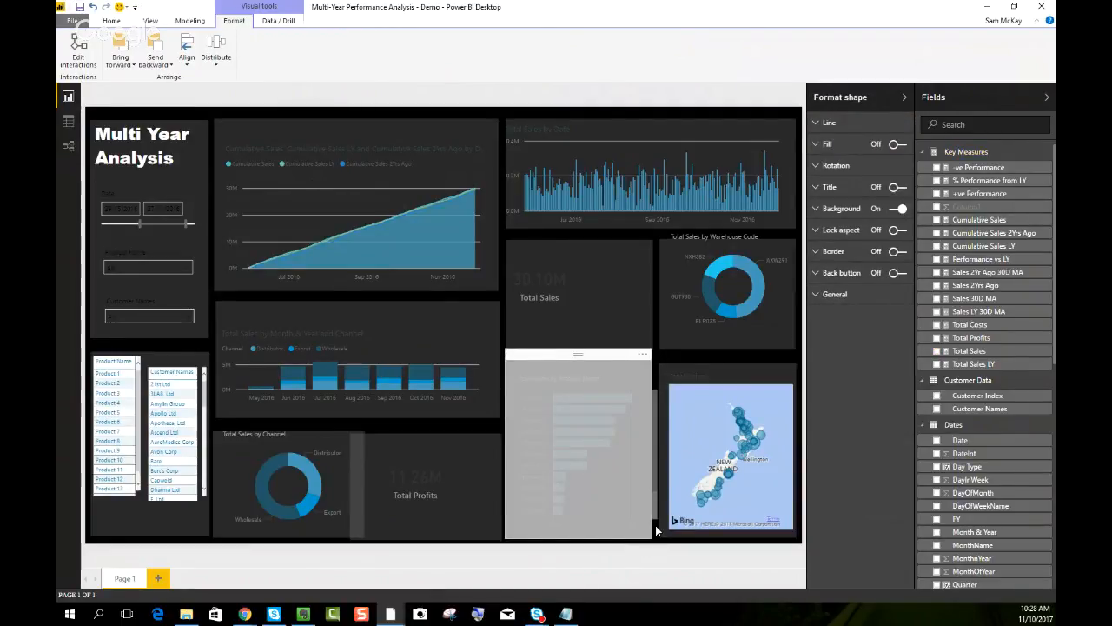
click(638, 402)
Move the Total Sales by Warehouse Code donut down so its title sits inside its grey panel
drag(735, 214, 727, 235)
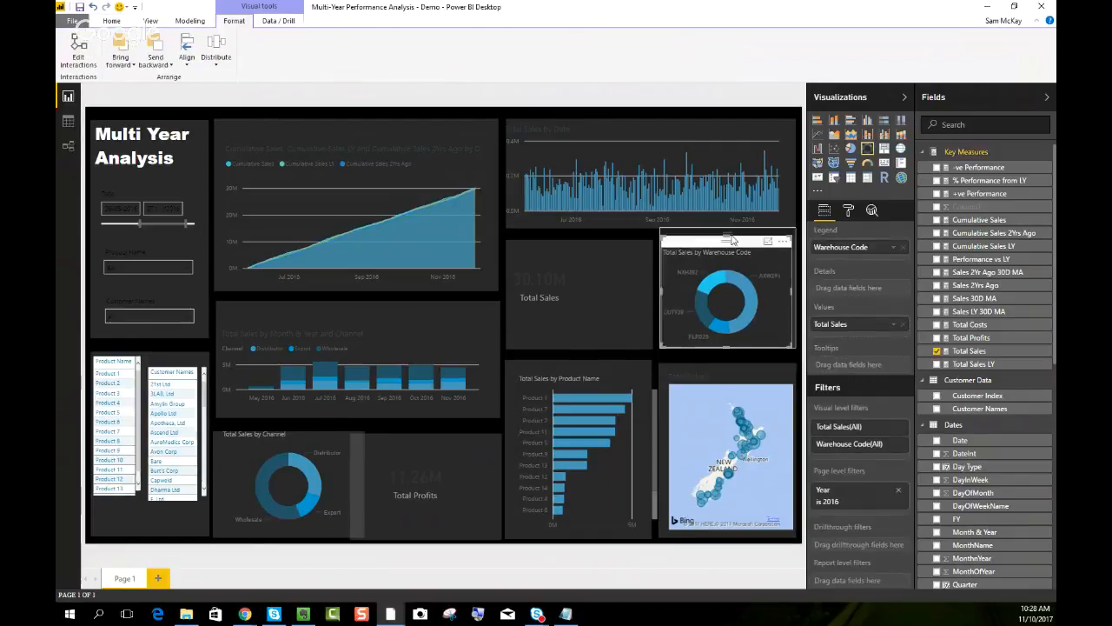
click(673, 301)
click(628, 298)
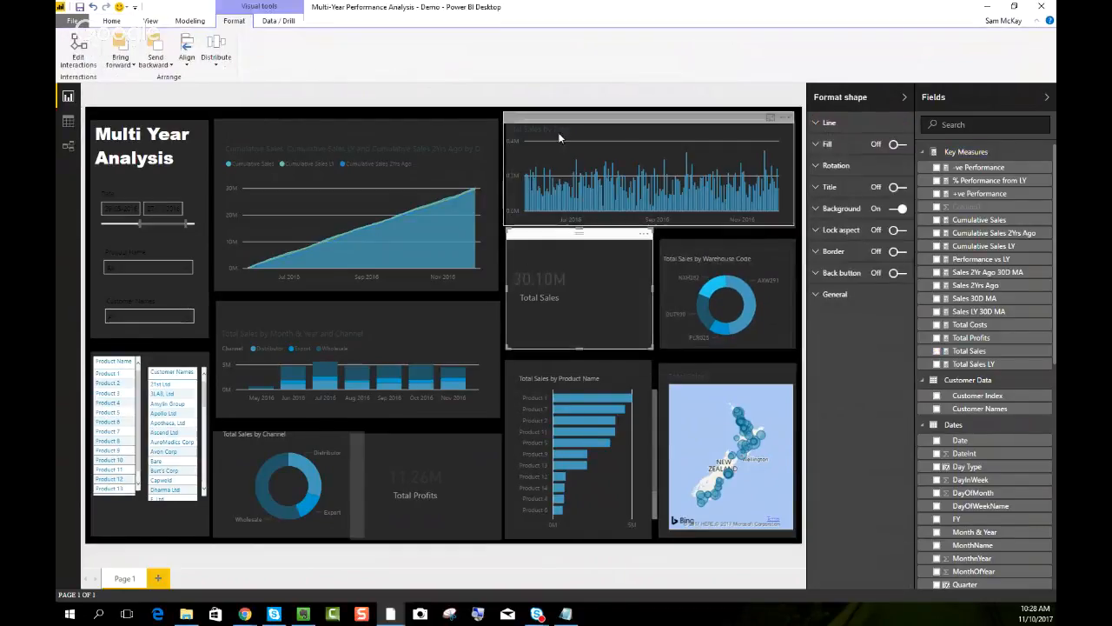
Shrink the Total Sales by Date chart to fit its panel and move the Total Sales card toward its panel's centre
click(595, 120)
drag(506, 115, 511, 118)
drag(553, 284, 572, 290)
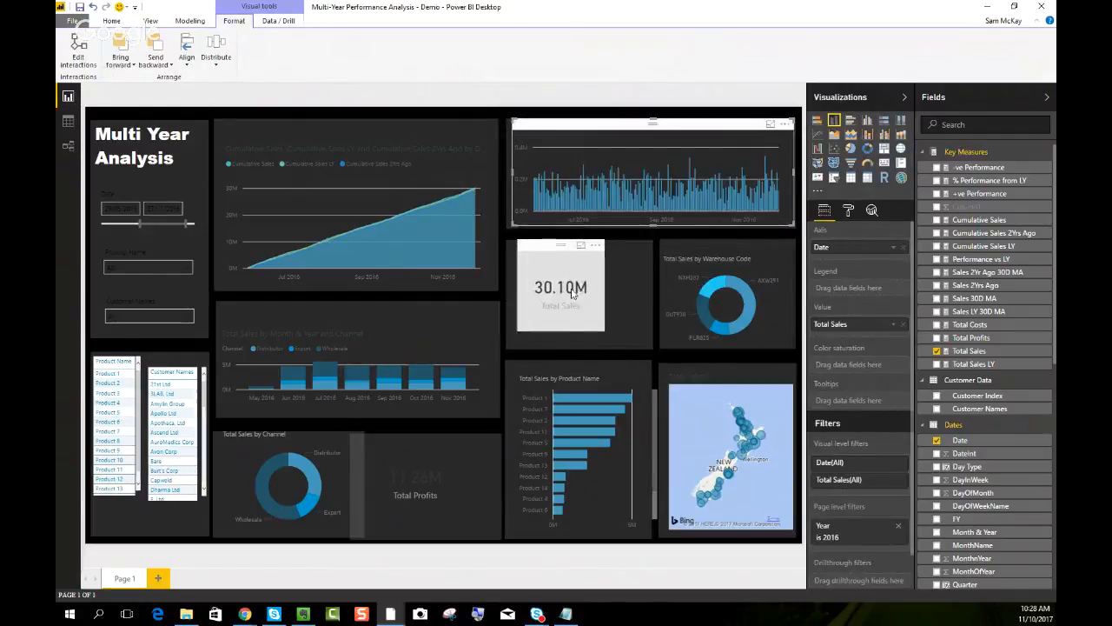
Shorten the Total Sales map from its upper edge and align its grey panel with the warehouse donut's panel above
click(701, 370)
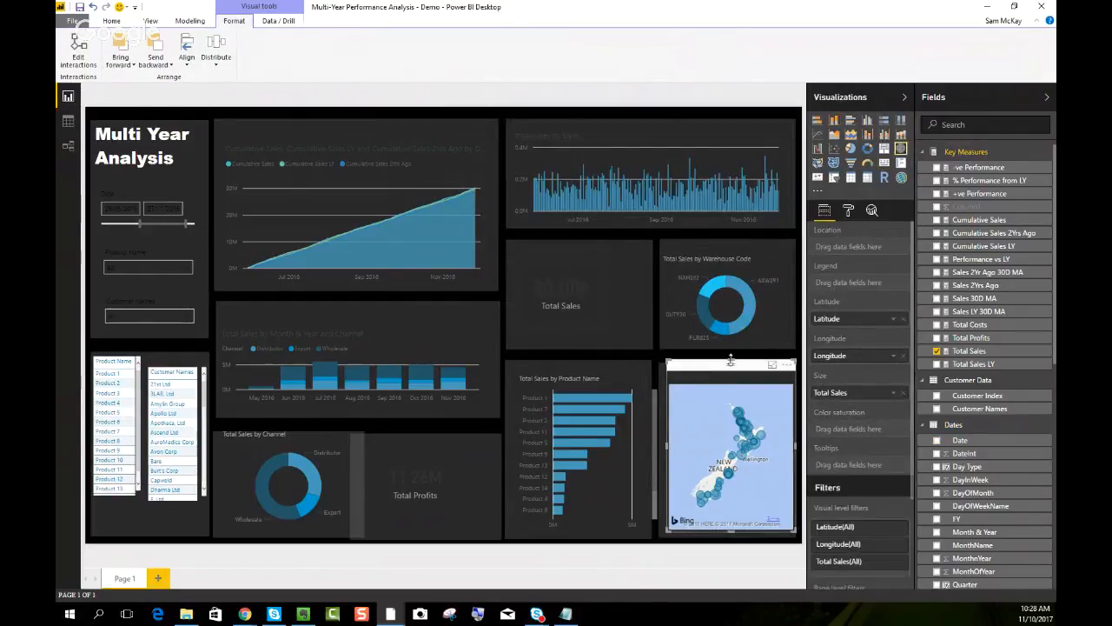
click(663, 369)
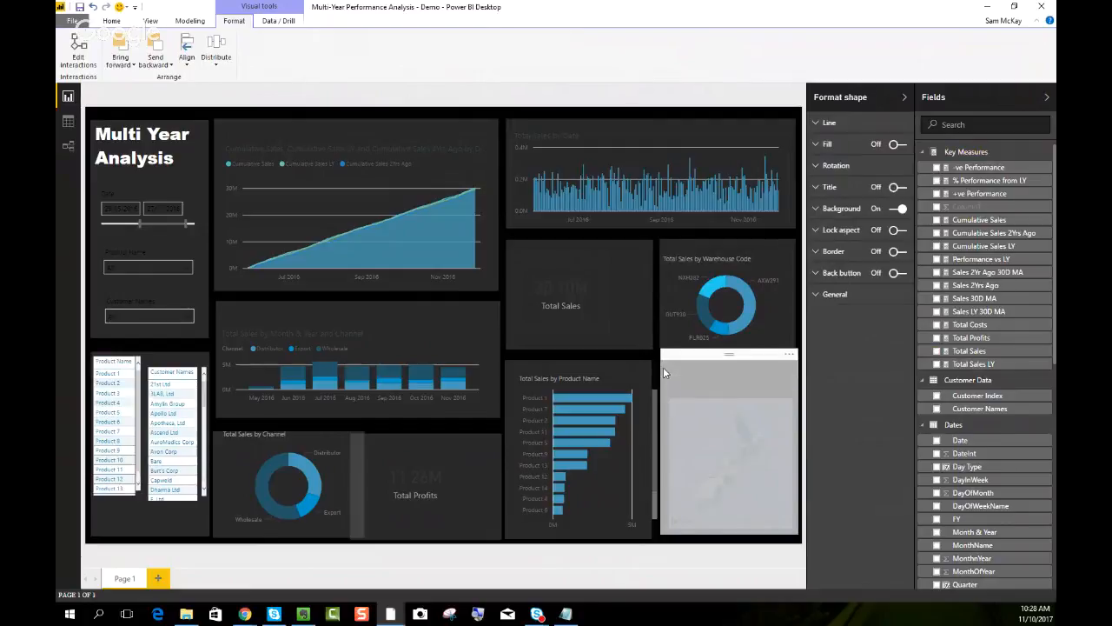
click(800, 445)
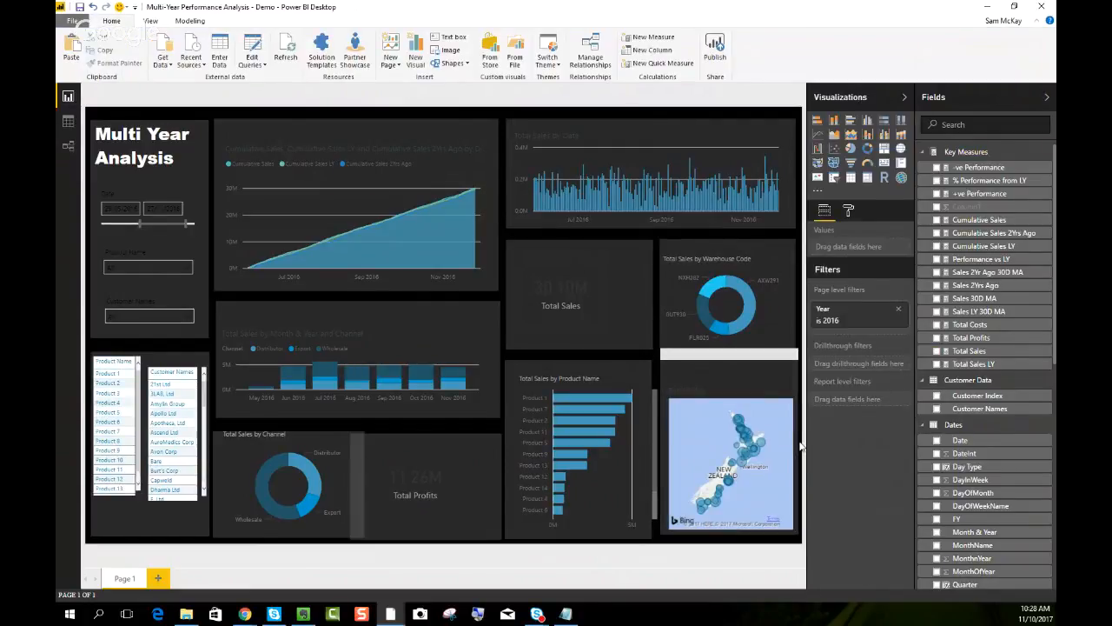
click(799, 445)
click(797, 441)
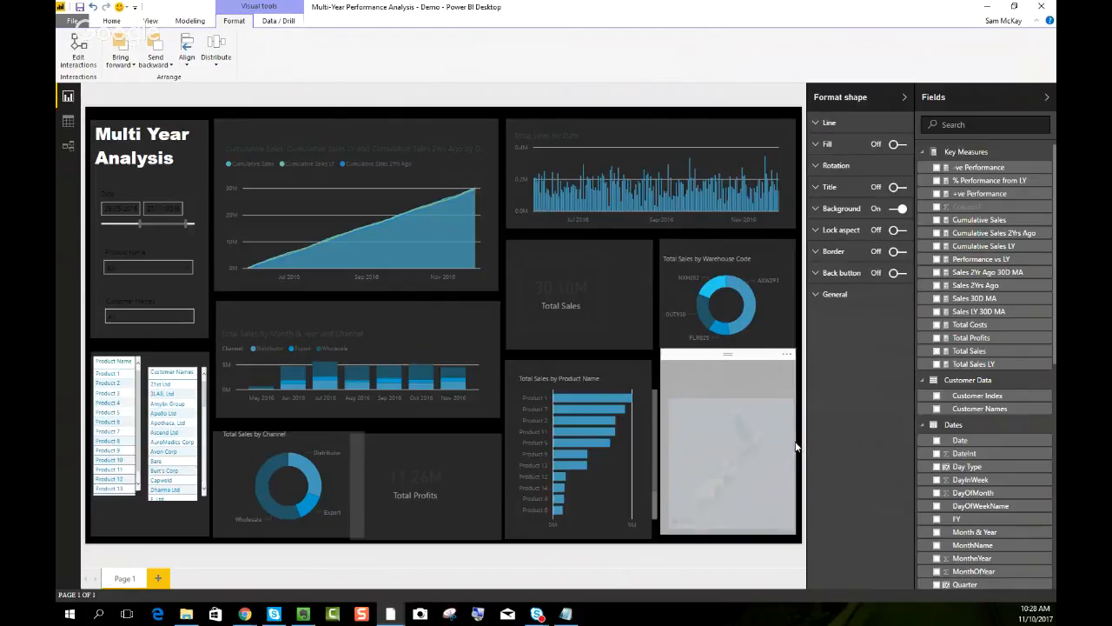
Centre the product bar chart in its grey panel and align the panel with the Total Sales card's panel above
click(596, 379)
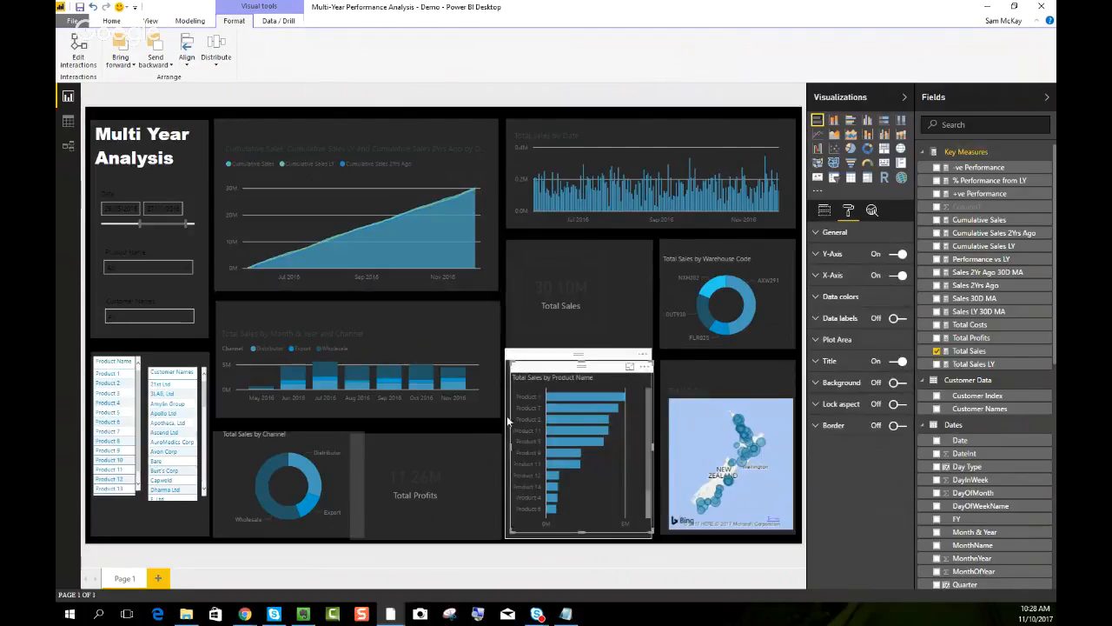
click(508, 416)
drag(509, 413, 508, 414)
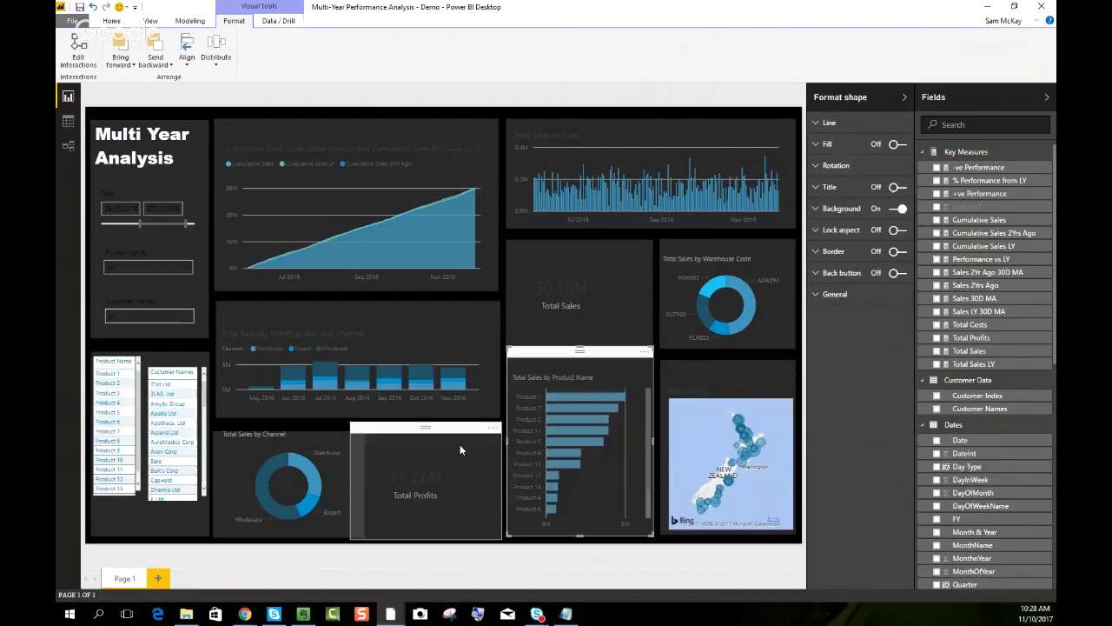
Resize the panels behind the Total Profits card and channel donut to leave an even gap, with the donut lowered inside its panel
drag(459, 445, 458, 443)
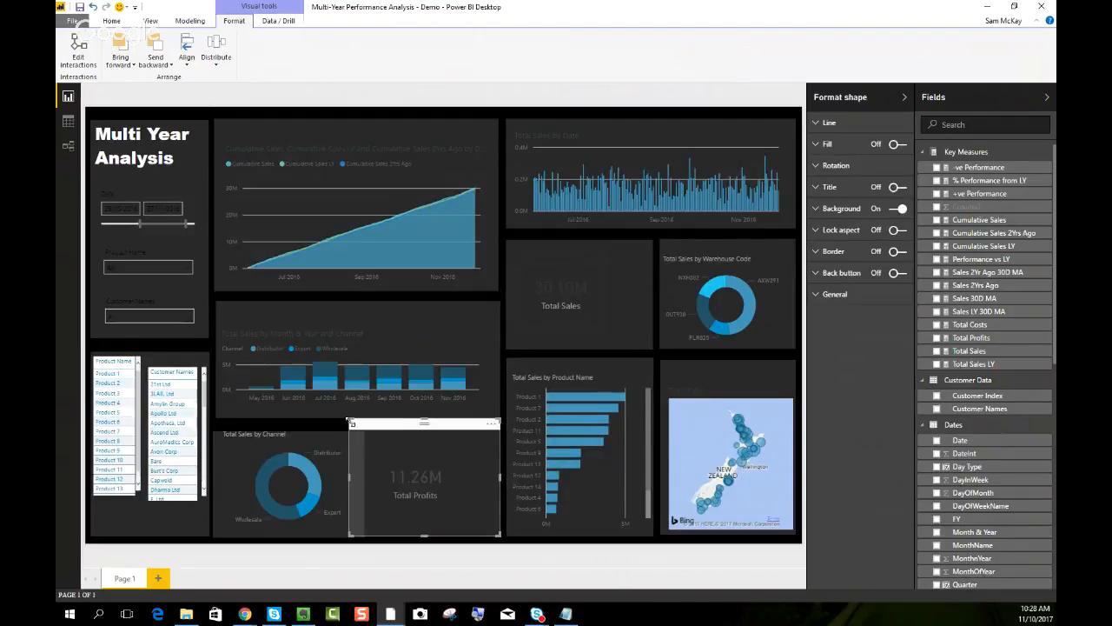
mouse_move(350, 422)
mouse_down()
mouse_move(372, 424)
mouse_move(353, 437)
mouse_move(366, 417)
mouse_up()
click(335, 448)
click(387, 428)
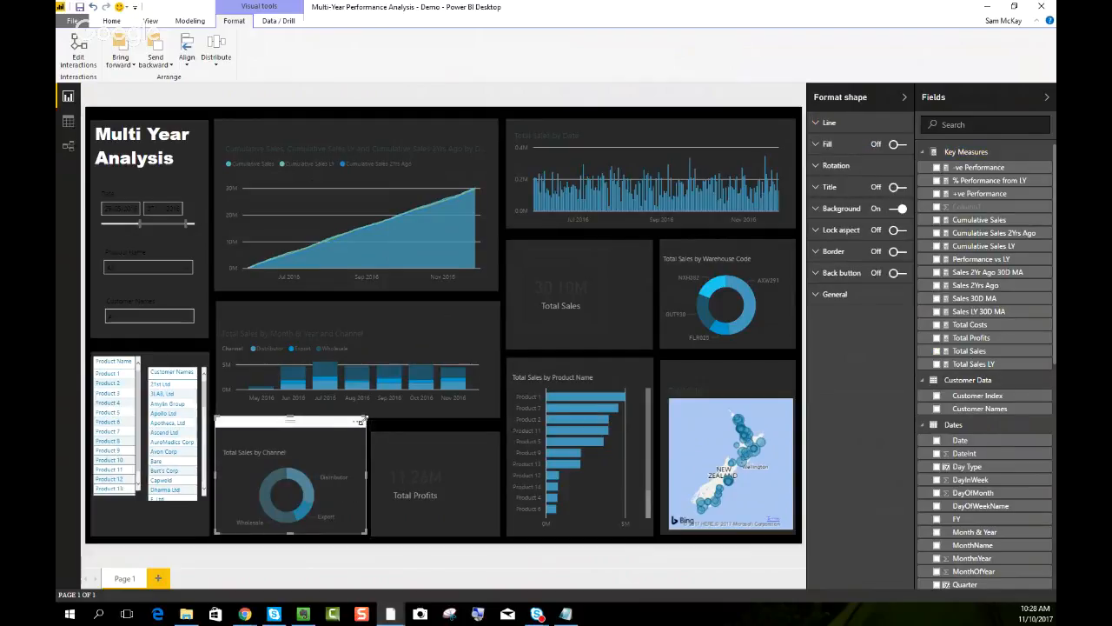
drag(364, 422, 362, 423)
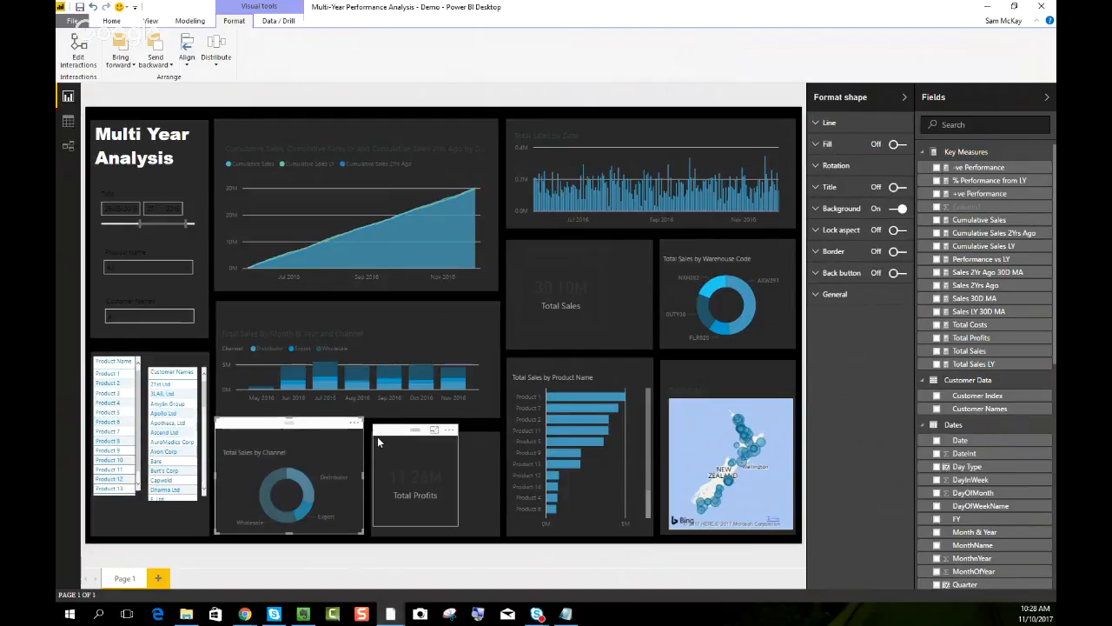
Align the Total Profits card's panel with the channel donut's panel and enlarge the monthly Total Sales column chart to fill its panel
click(377, 436)
drag(490, 452, 490, 450)
click(442, 335)
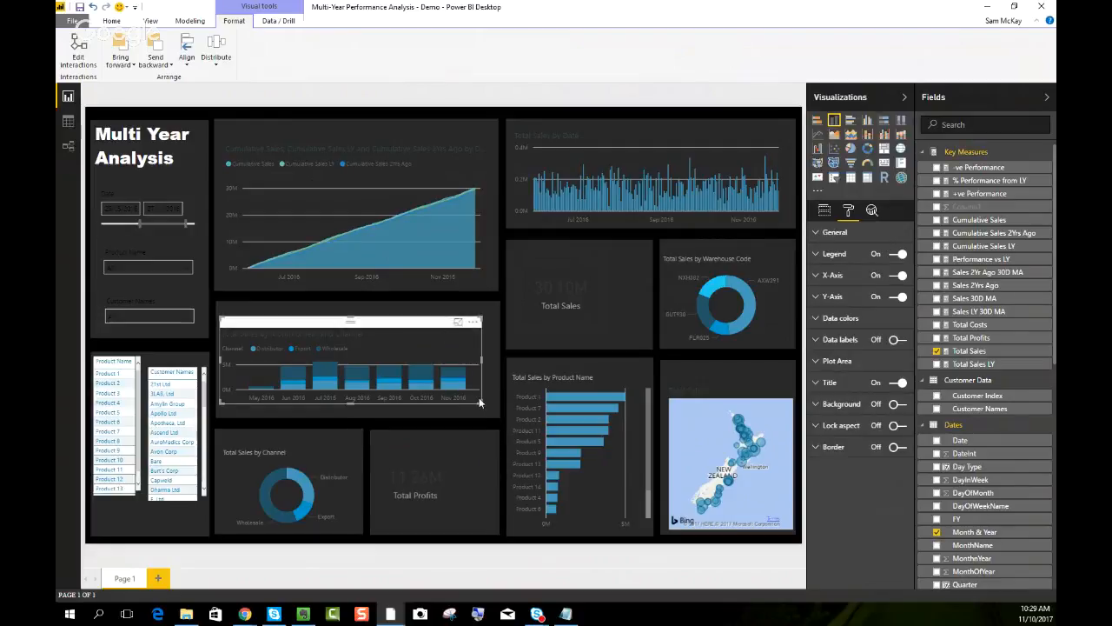
drag(479, 397, 497, 413)
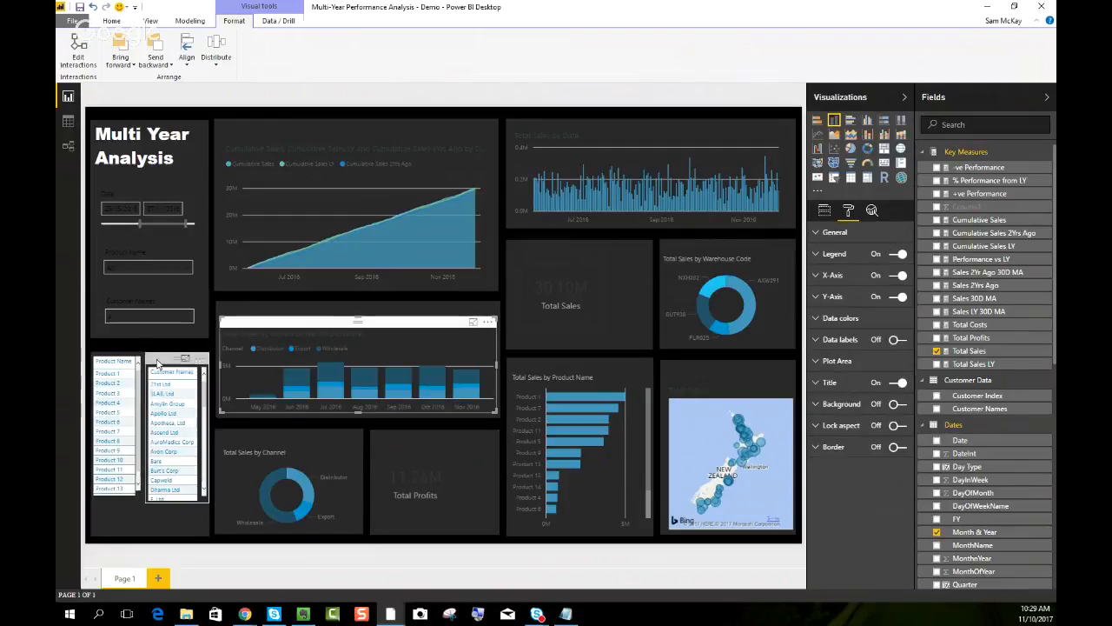
Move the Product Name and Customer Names tables slightly lower inside their grey panel
click(110, 366)
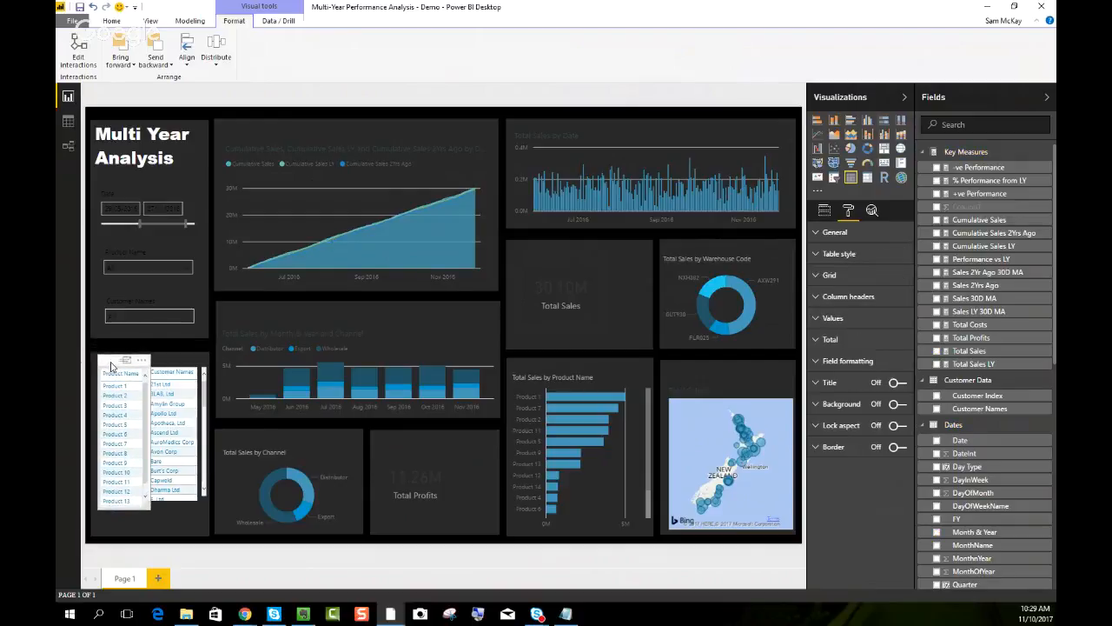
mouse_move(165, 362)
mouse_down()
mouse_move(113, 365)
mouse_move(162, 367)
mouse_up()
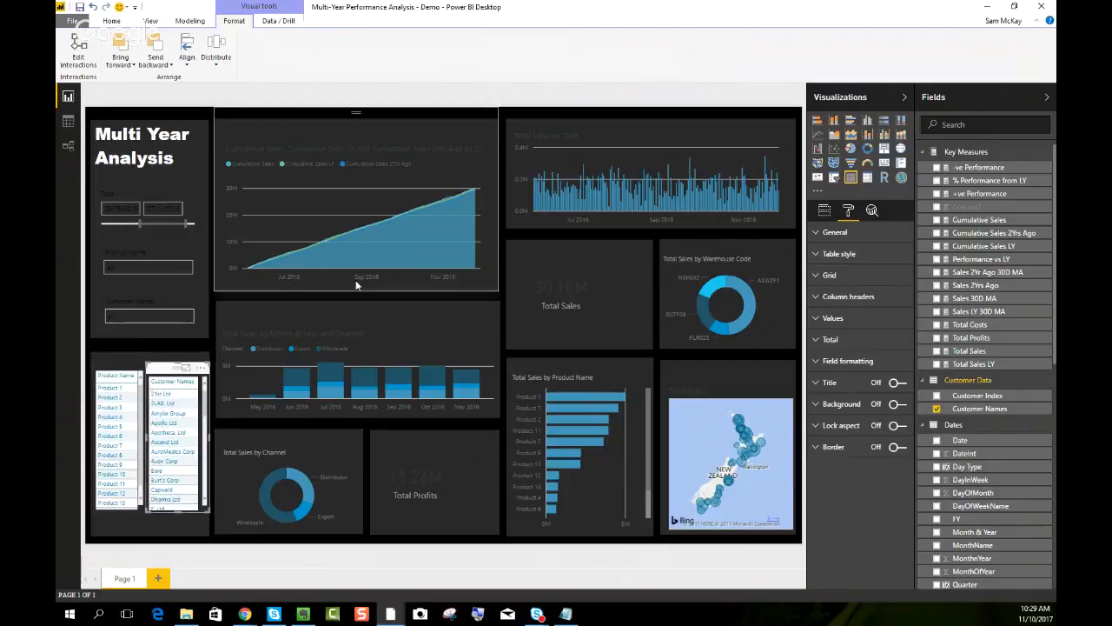
click(506, 104)
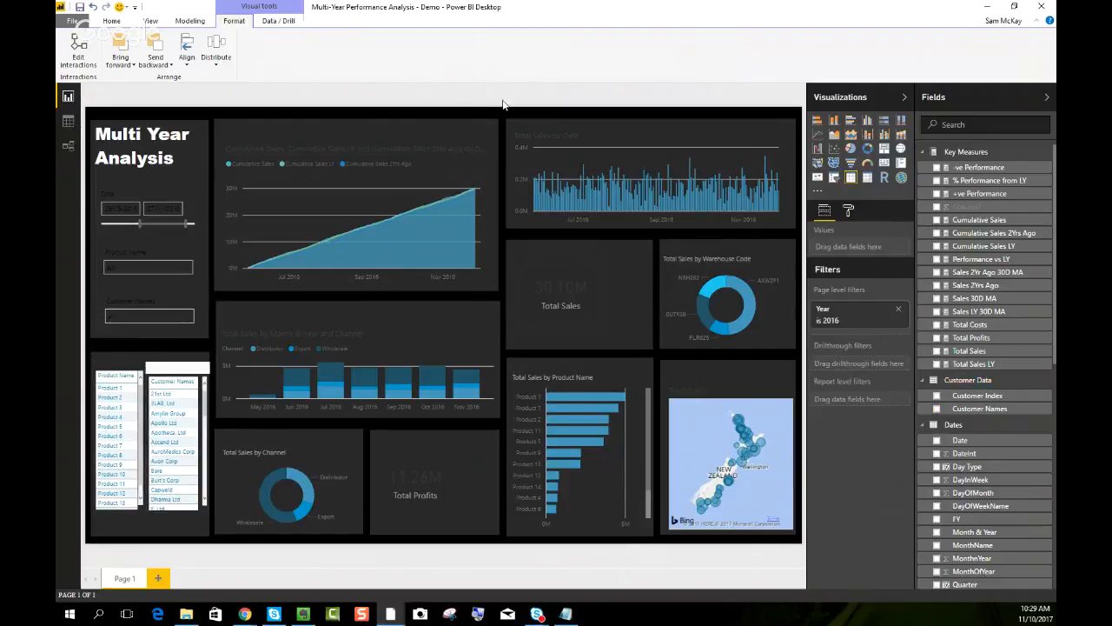
Extend the Total Sales by Month & Year and Channel chart slightly upward within its panel
click(394, 142)
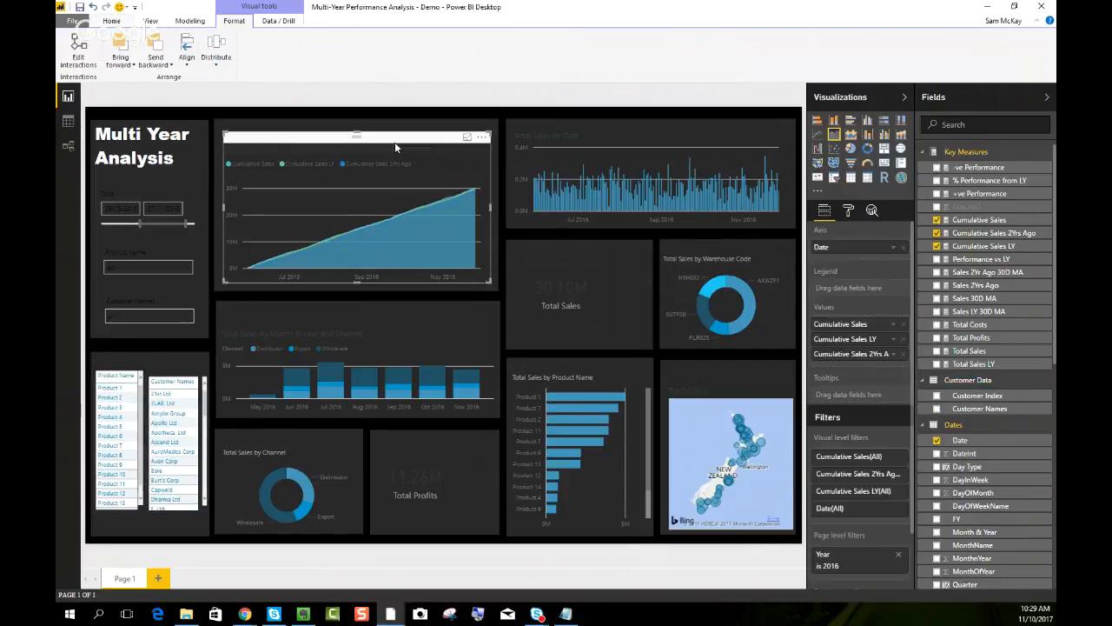
click(397, 334)
click(368, 315)
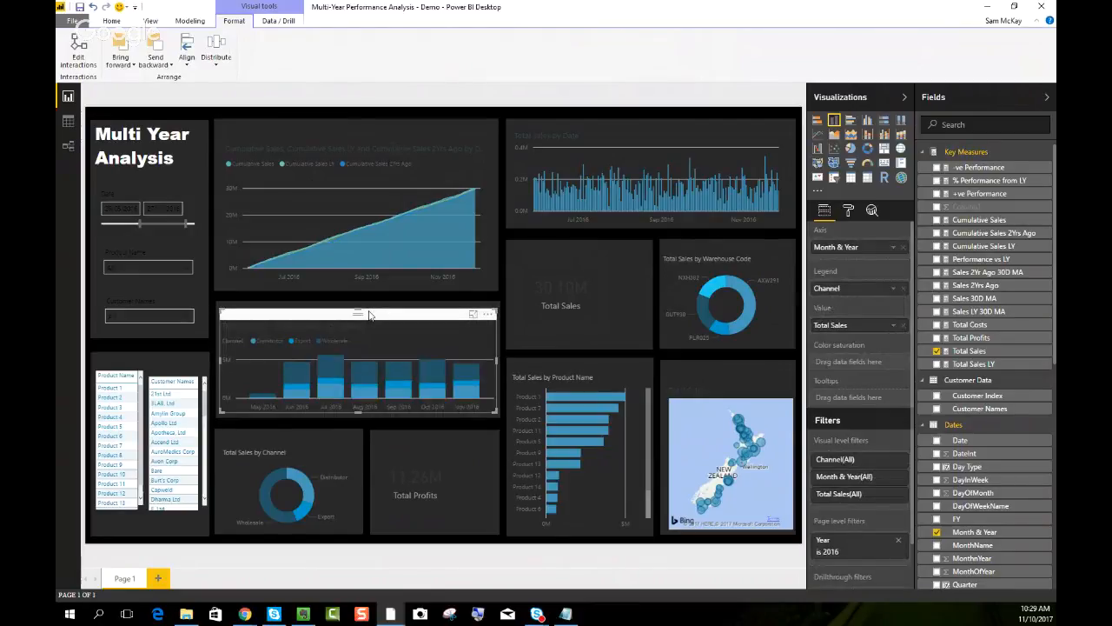
Pull in the left edge of the panel behind the cumulative sales chart to align with the panel below
click(423, 165)
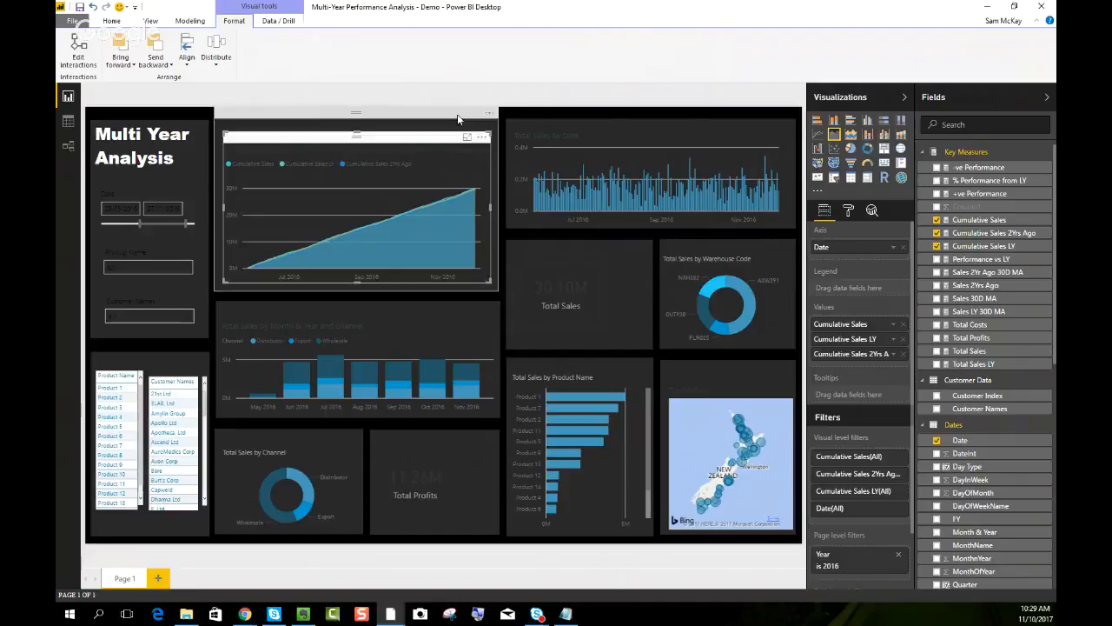
click(203, 193)
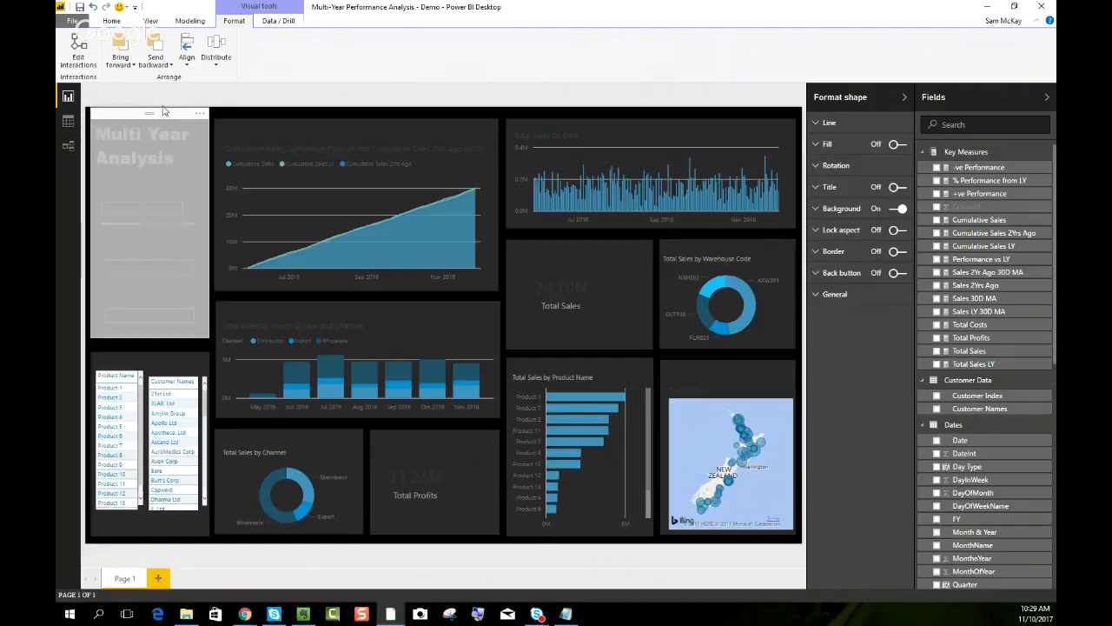
click(372, 96)
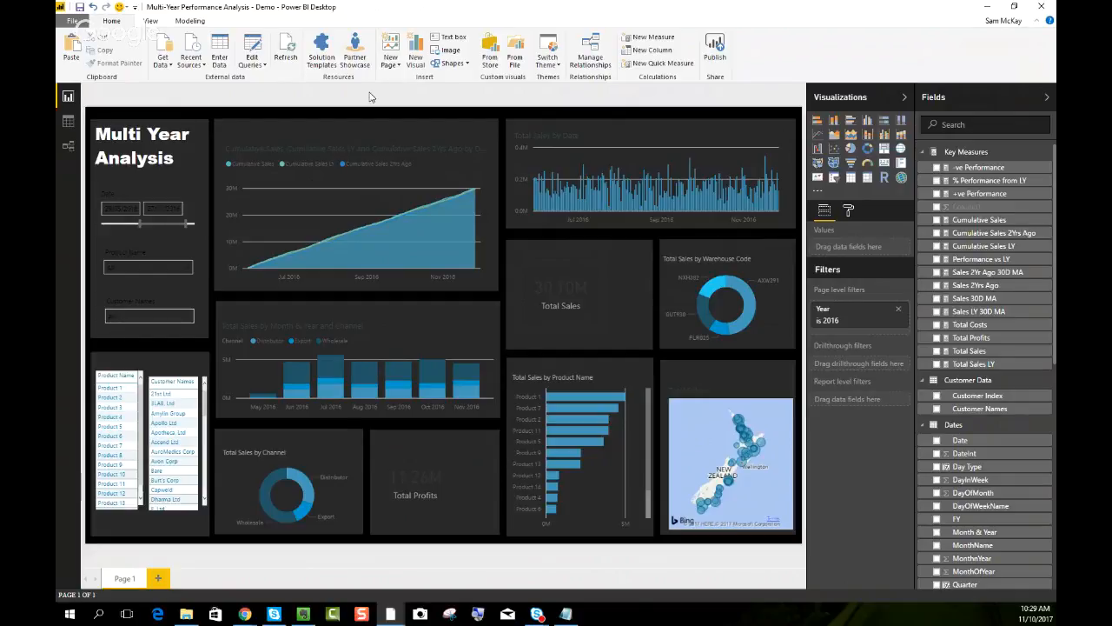
click(214, 200)
drag(213, 202, 217, 199)
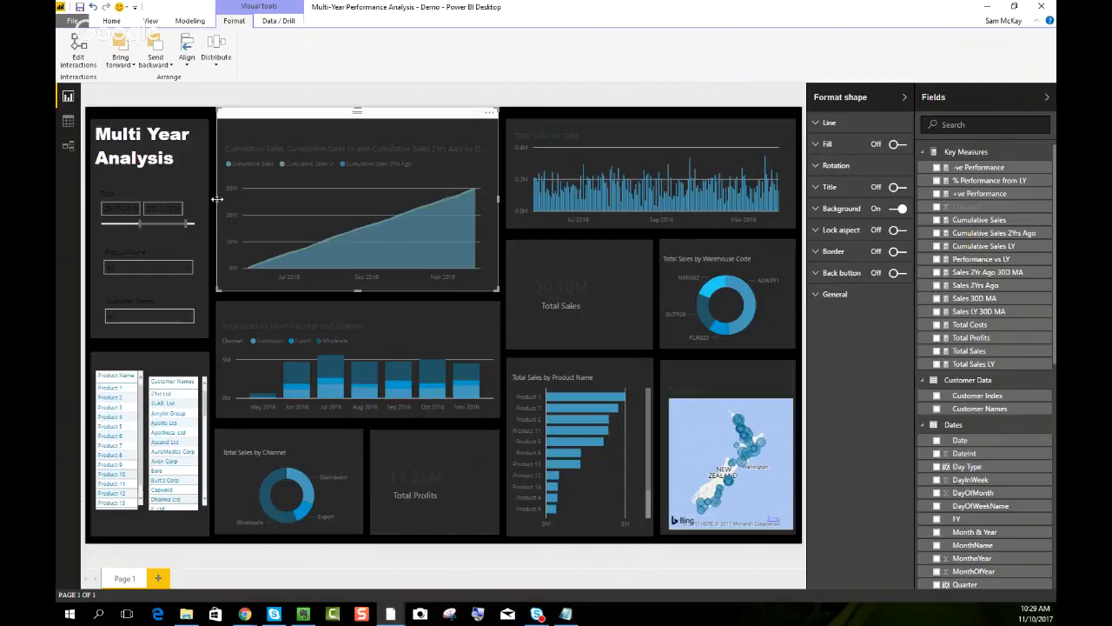
Move the Multi Year Analysis title slightly lower in its panel
click(389, 101)
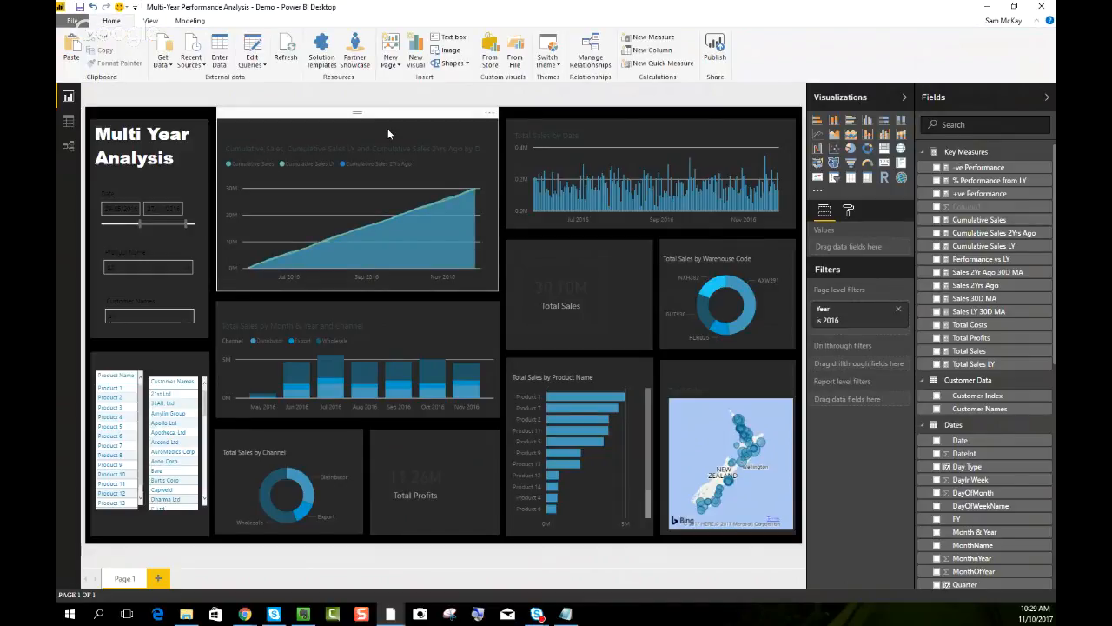
click(388, 142)
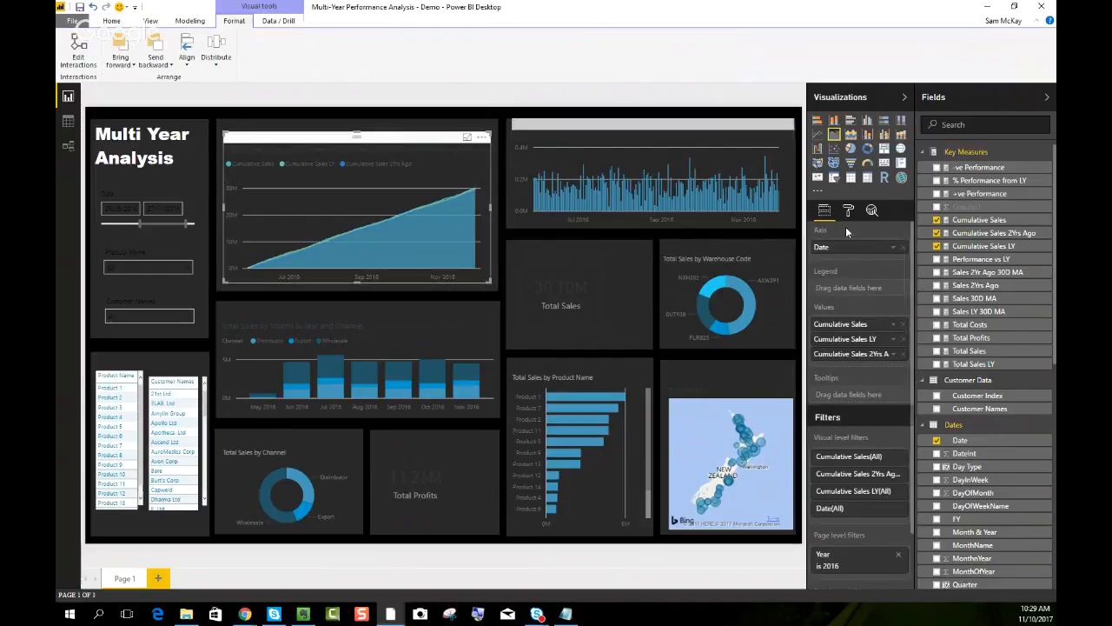
click(182, 162)
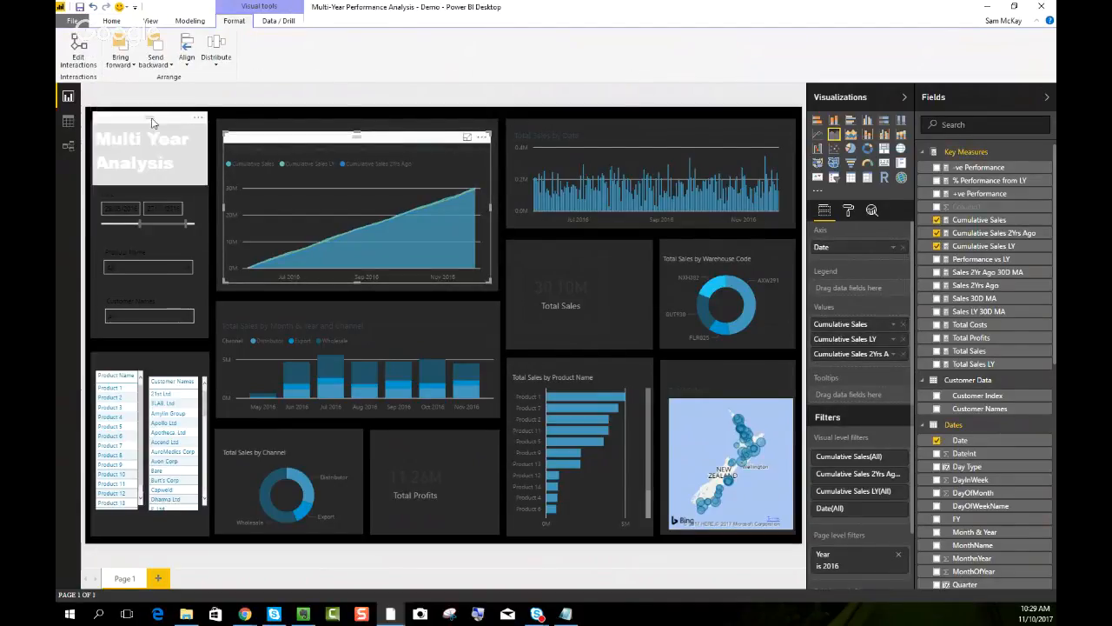
Set the X-axis and Y-axis label colours of the cumulative sales chart to white
click(401, 162)
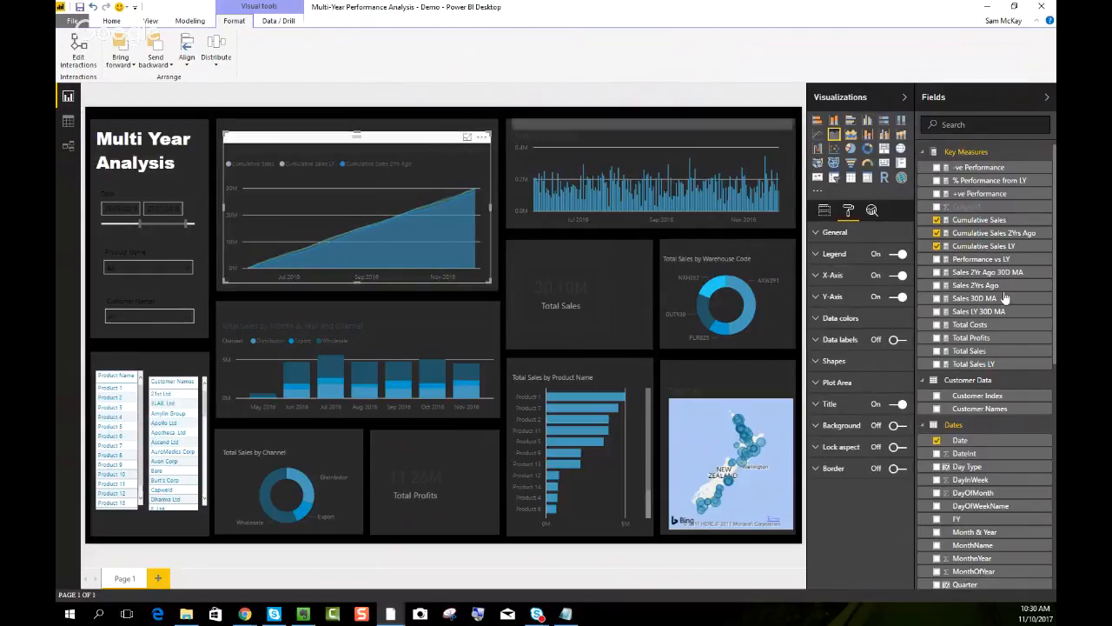
click(832, 274)
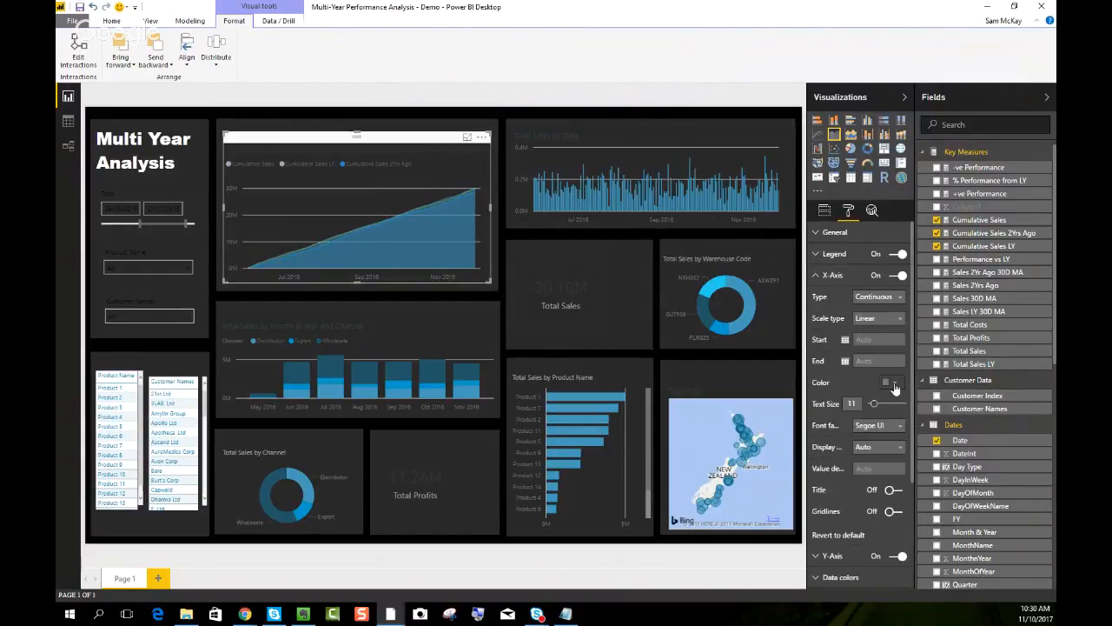
click(893, 381)
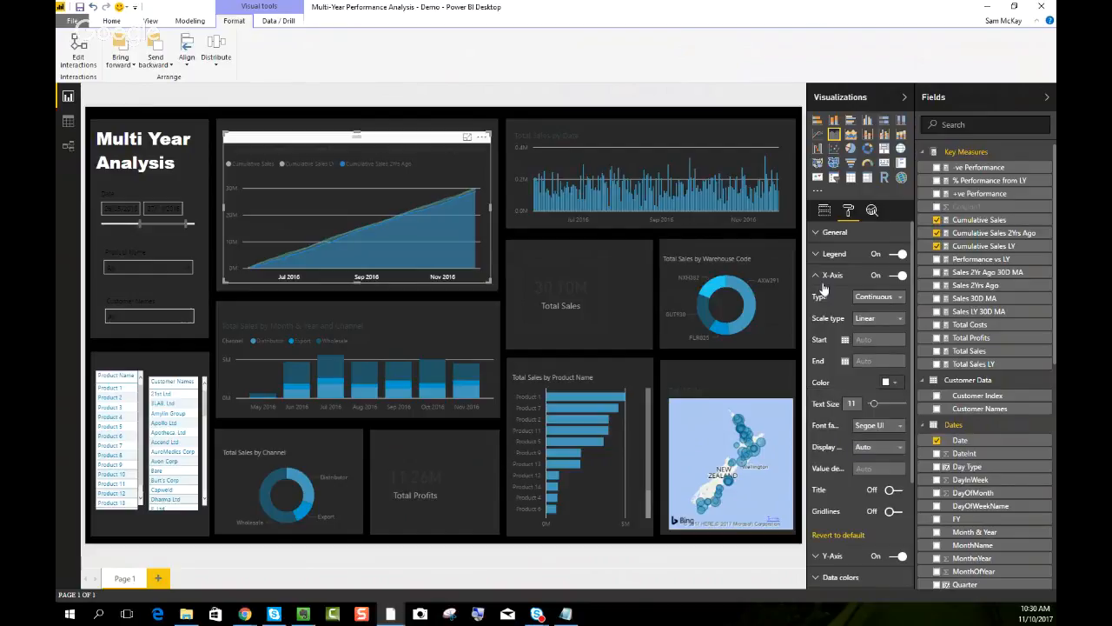
click(823, 276)
click(821, 298)
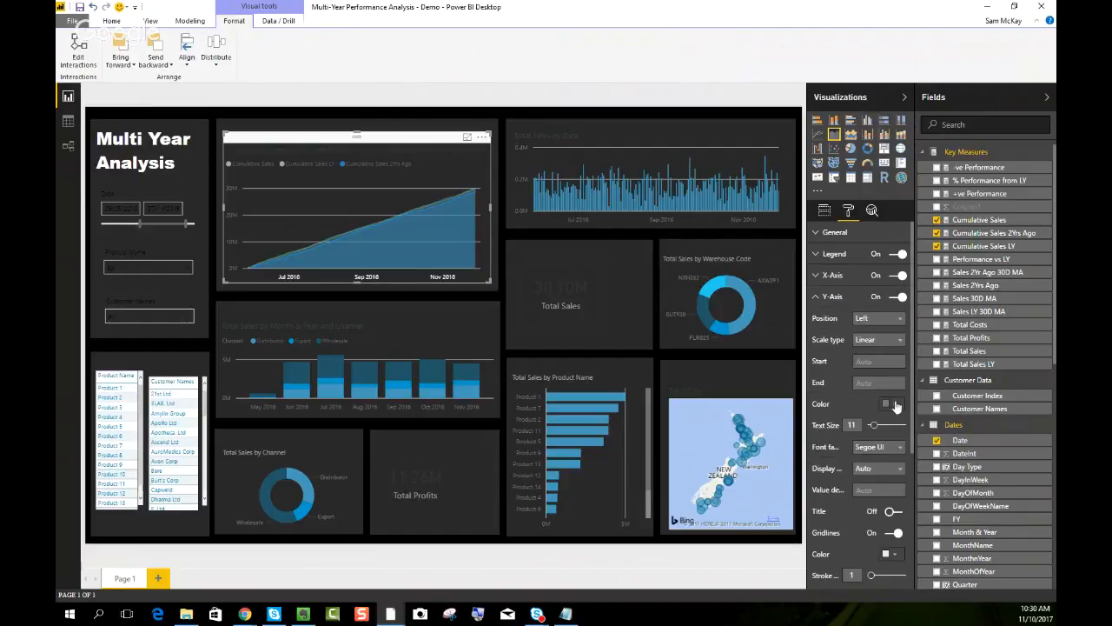
click(896, 405)
click(817, 435)
Set the cumulative sales chart's legend text to white and turn off the chart's title
click(825, 255)
click(895, 340)
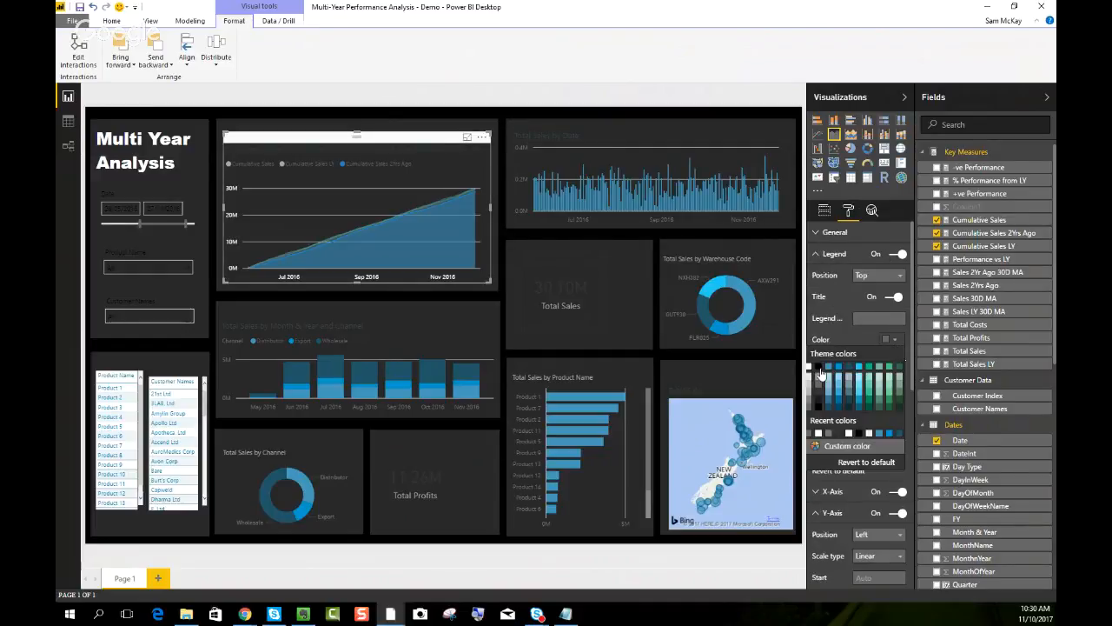
click(811, 367)
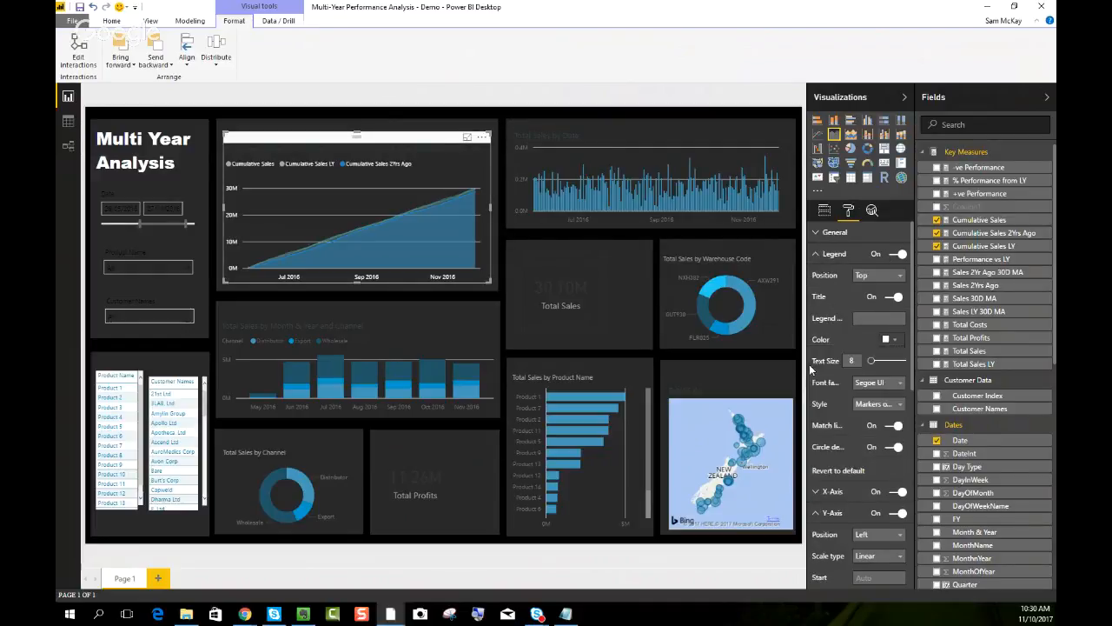
click(817, 255)
click(817, 298)
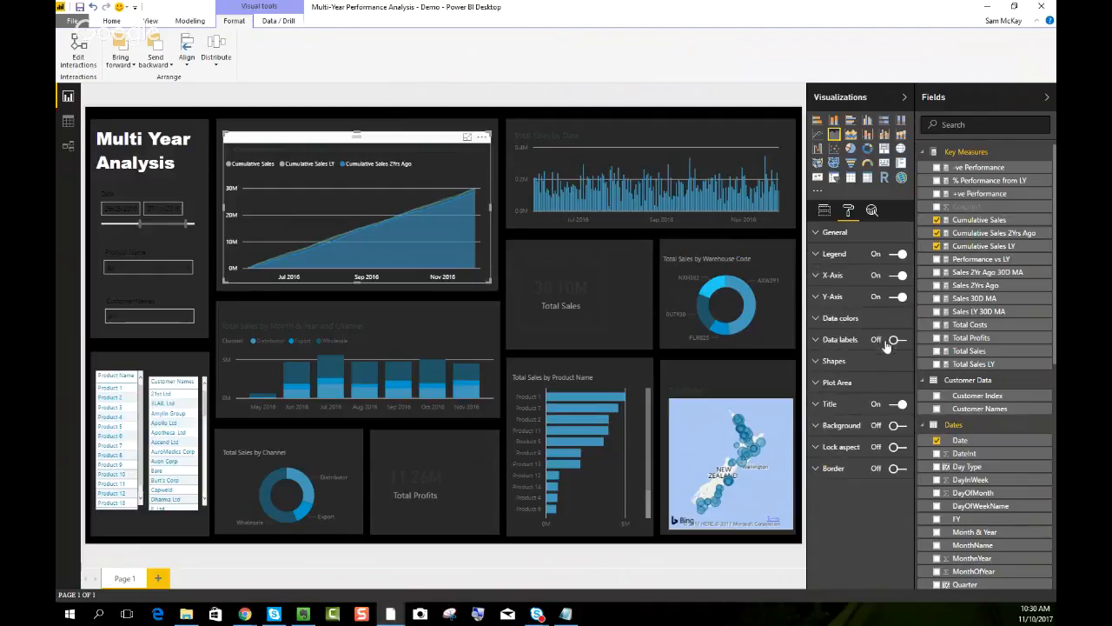
Set the X-axis and Y-axis label colours of the Total Sales by Date chart to white
click(660, 174)
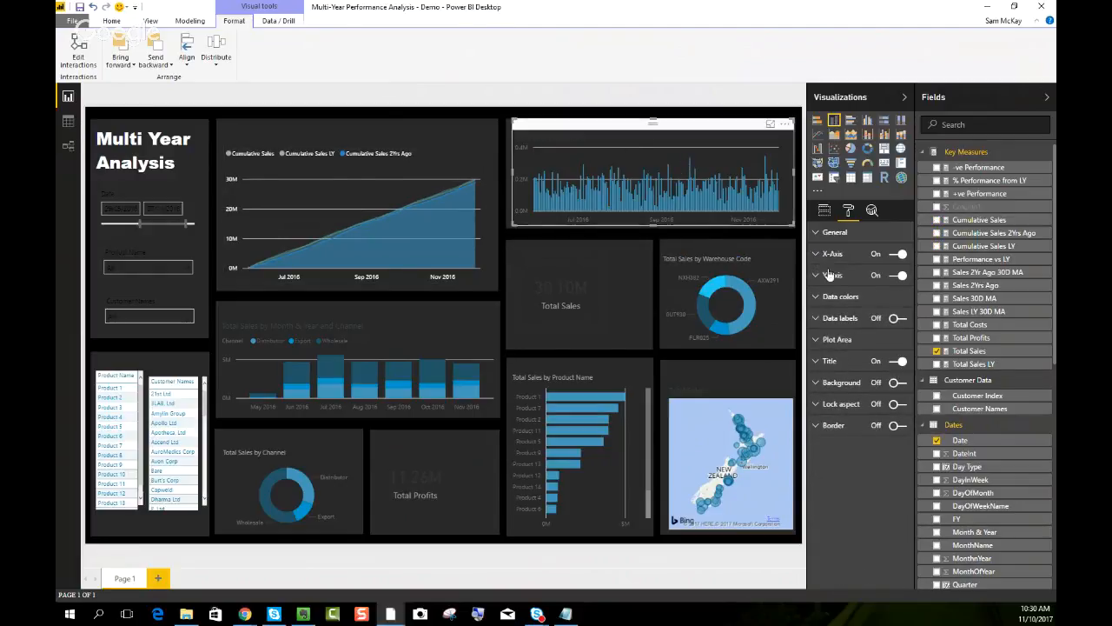
click(831, 256)
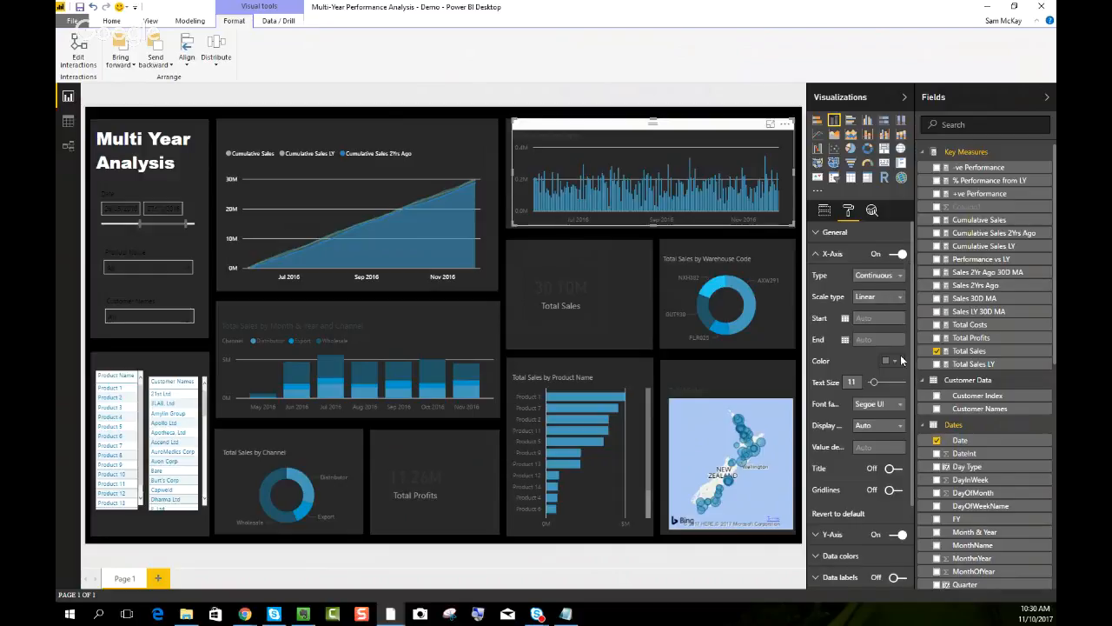
click(895, 364)
click(808, 388)
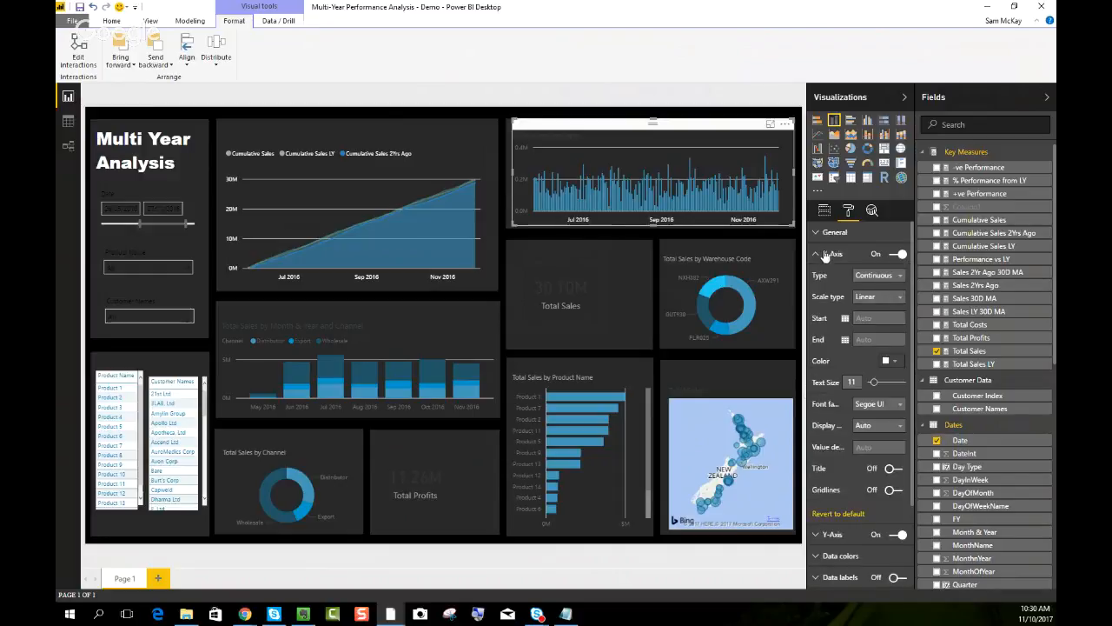
click(830, 254)
click(829, 274)
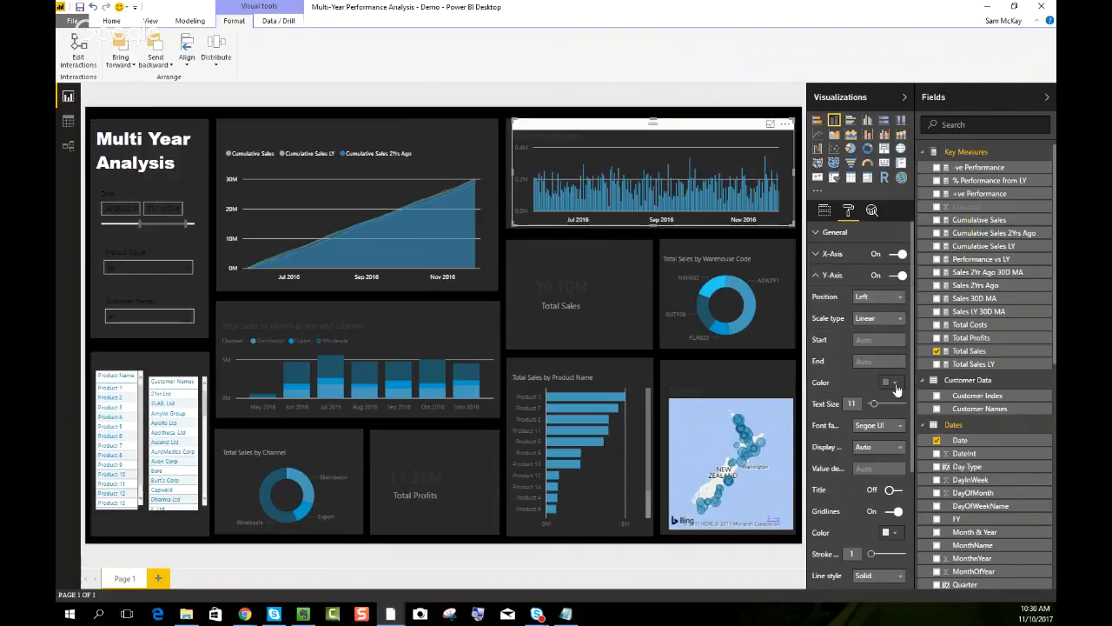
click(895, 383)
click(811, 411)
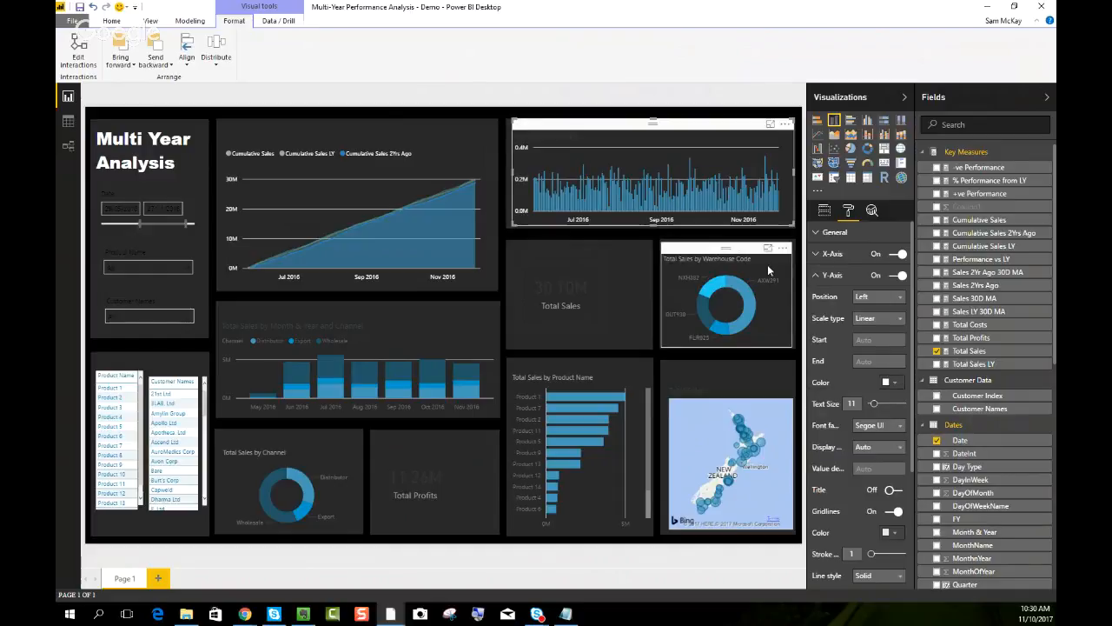
Set the warehouse donut's detail labels to white and turn off its title
click(767, 264)
click(834, 275)
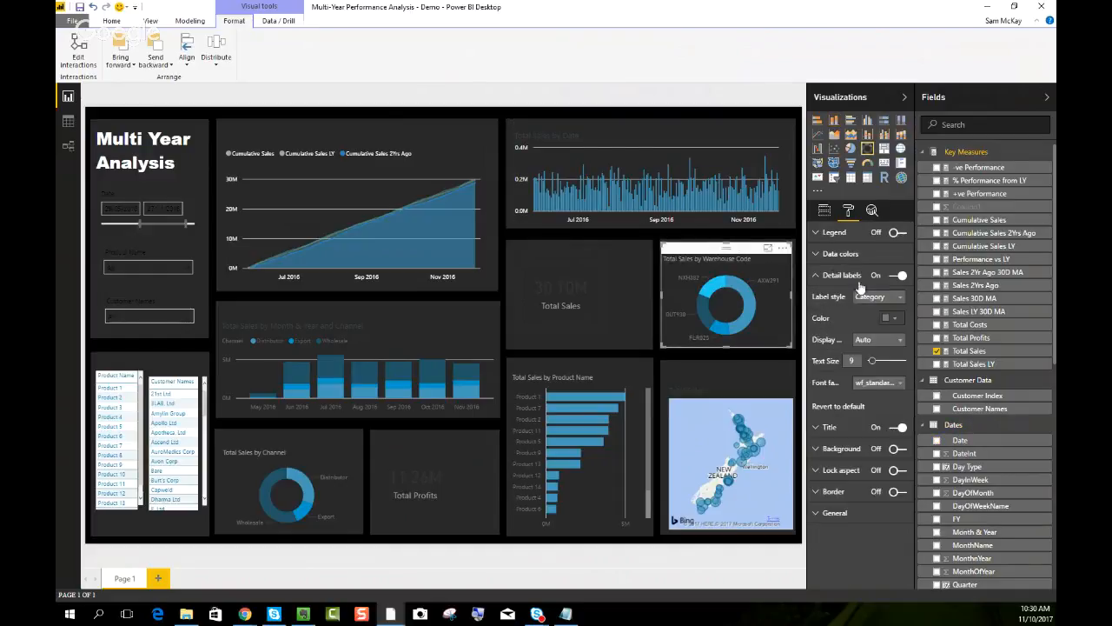
click(893, 318)
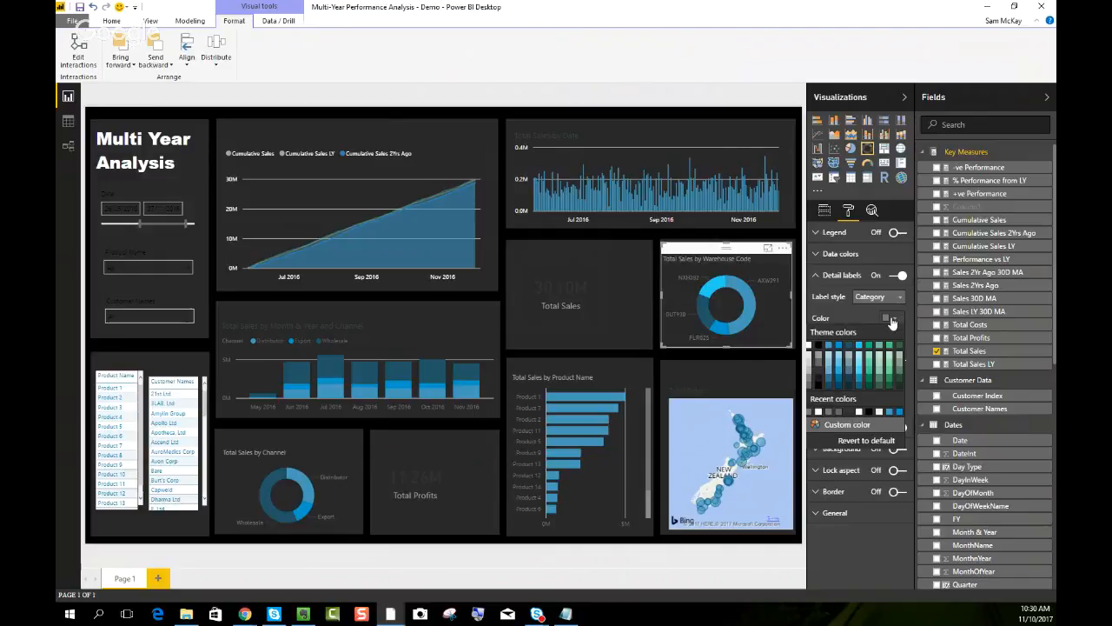
click(816, 347)
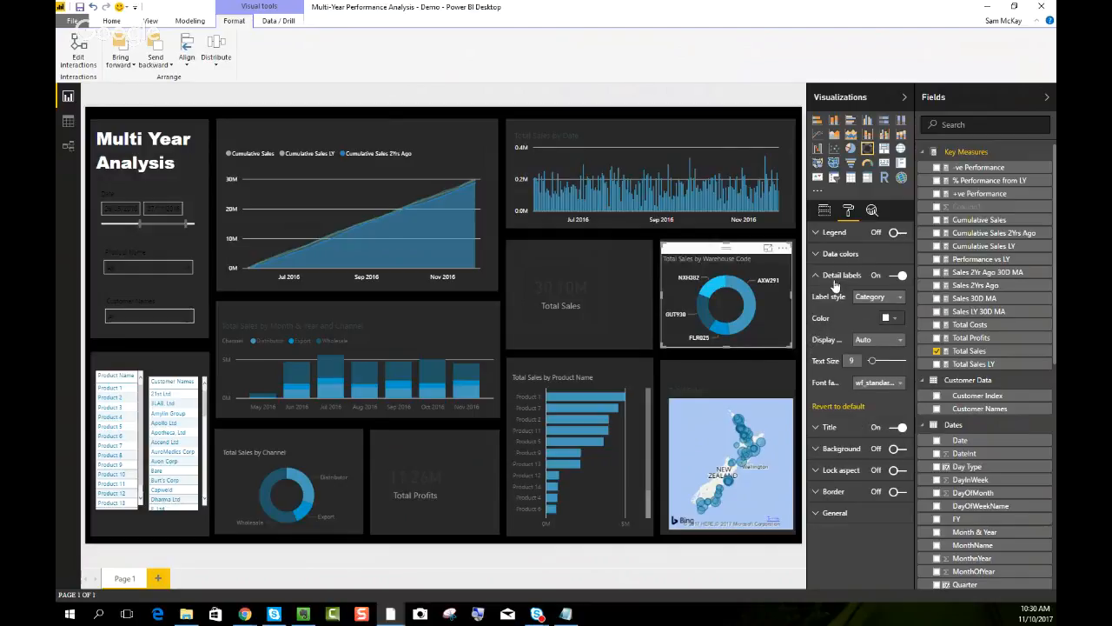
click(835, 277)
click(896, 297)
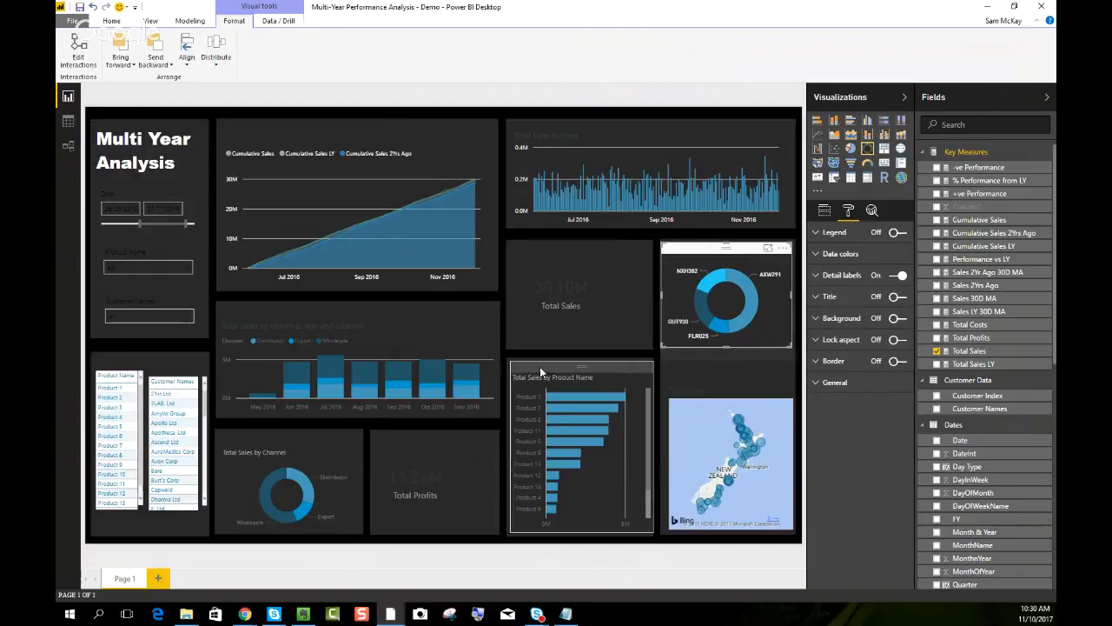
Set the X-axis and Y-axis label colours of the Total Sales by Month & Year and Channel chart to white
click(424, 343)
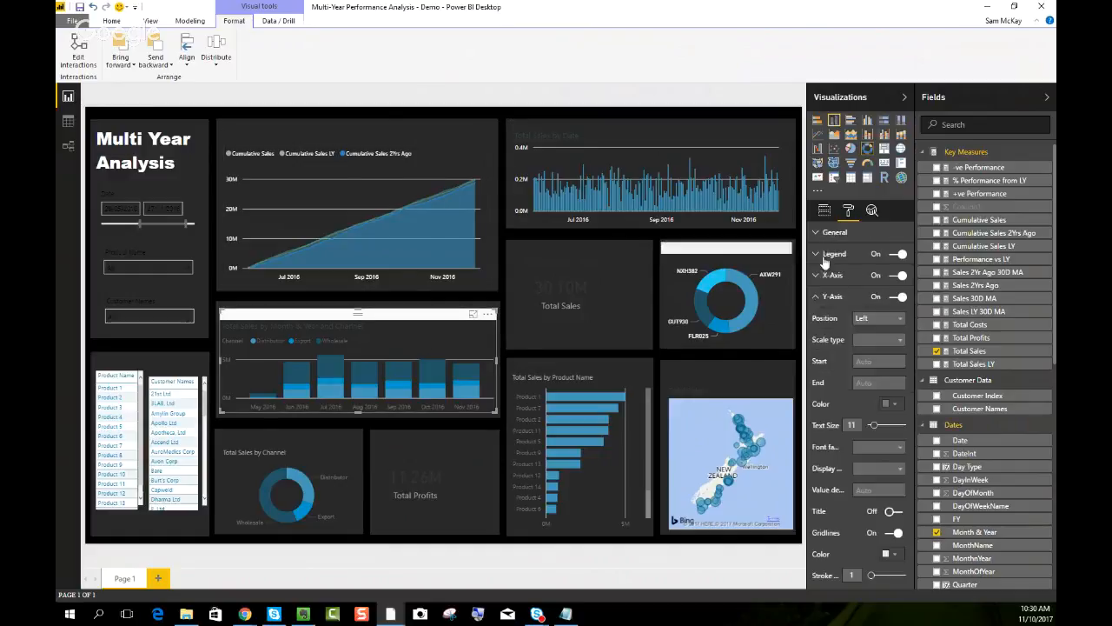
click(890, 297)
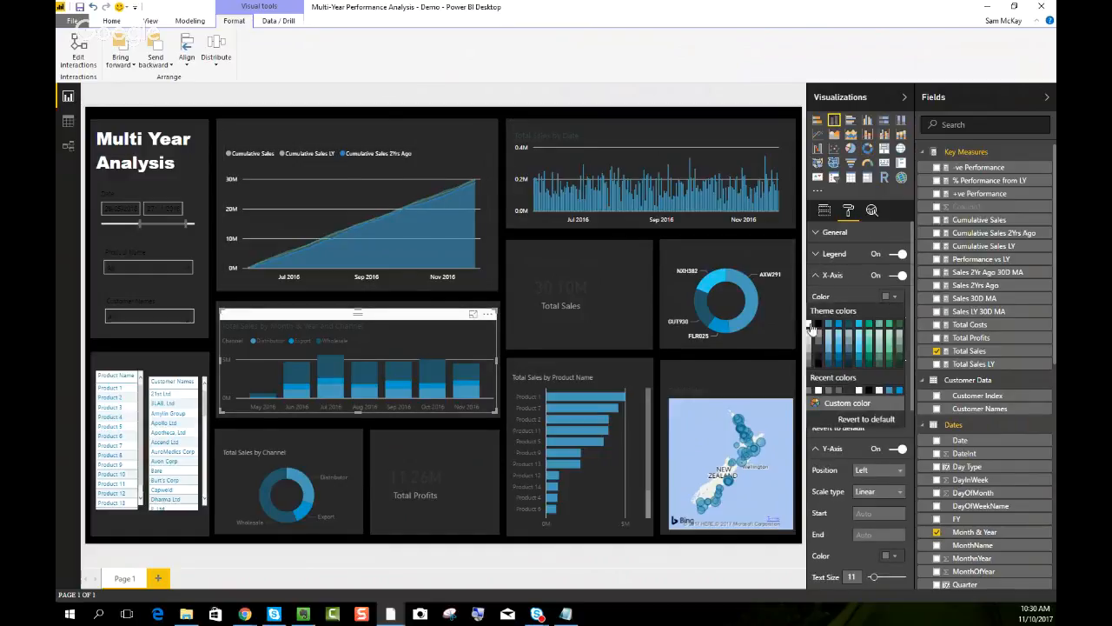
click(813, 325)
click(827, 276)
click(821, 297)
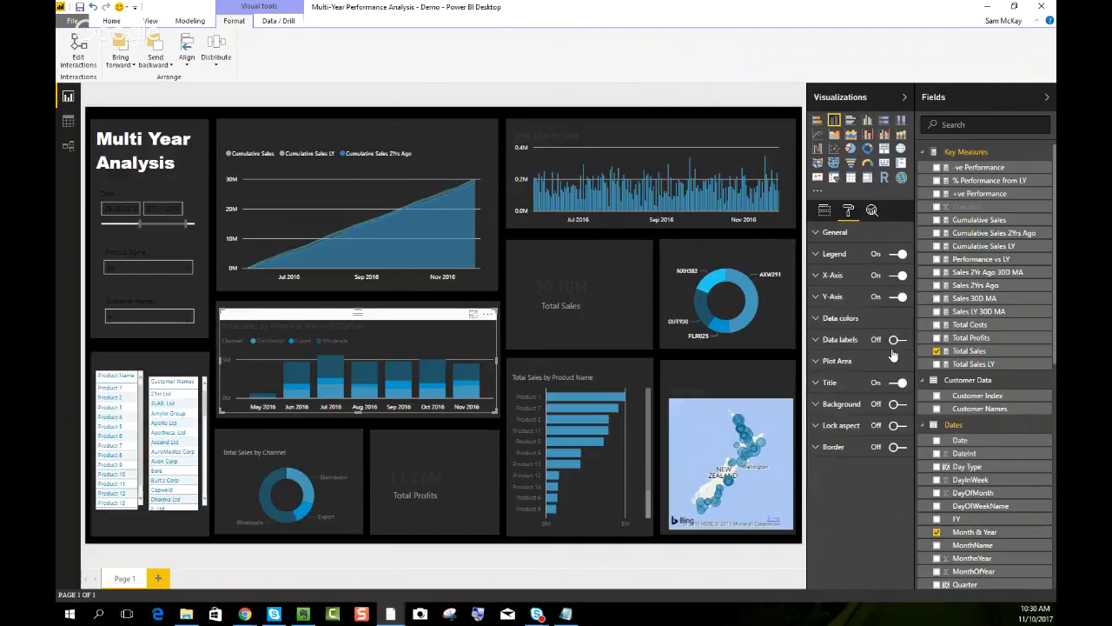
click(893, 404)
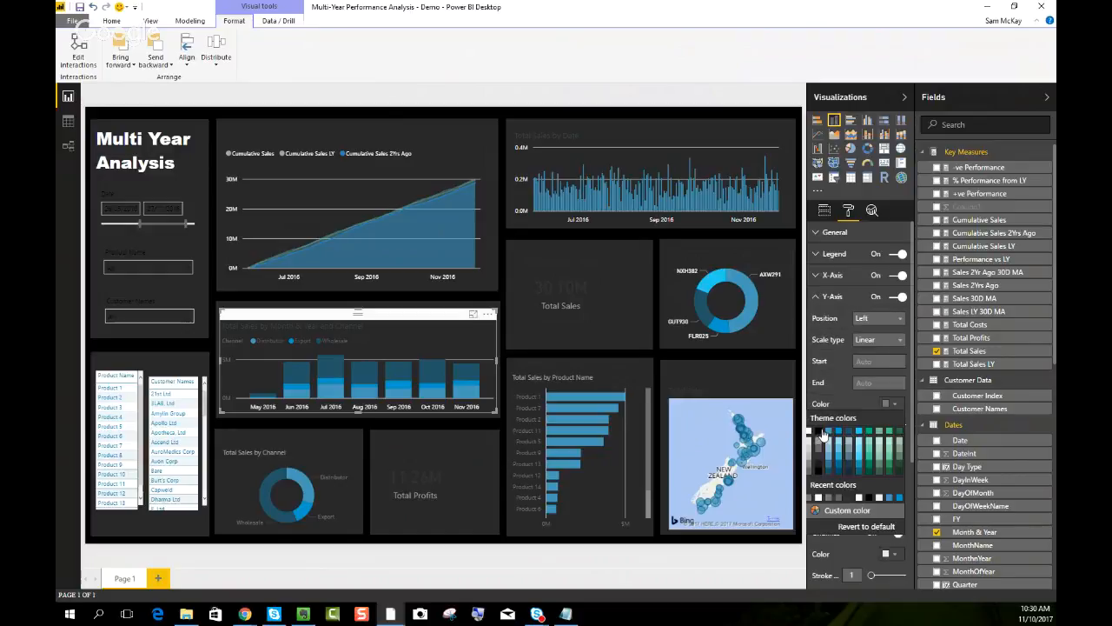
click(811, 433)
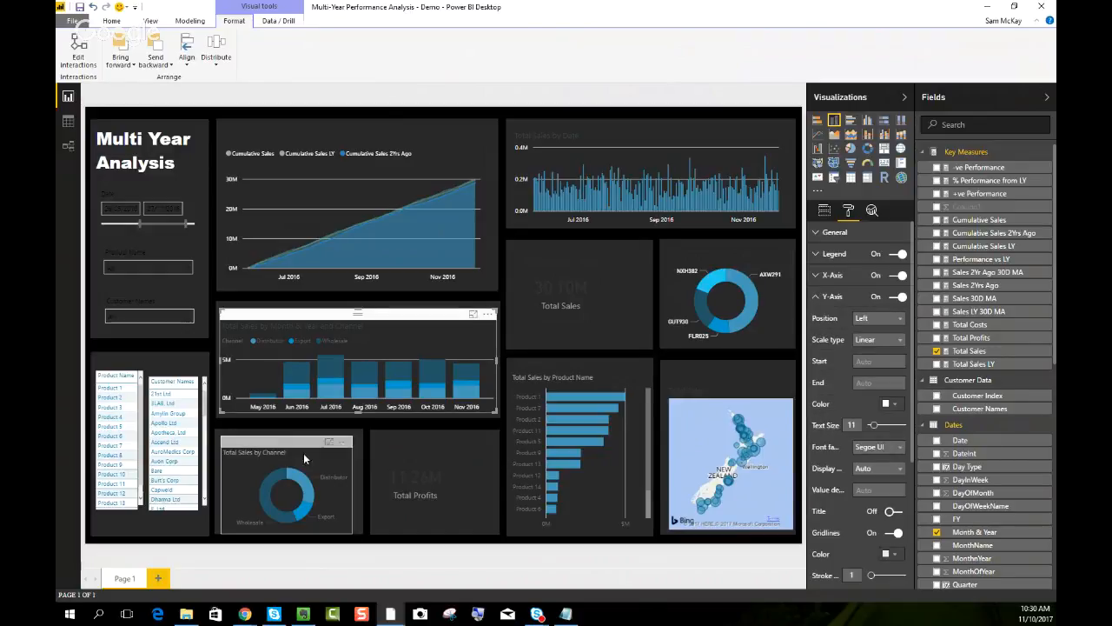
Set the Total Sales by Channel donut's detail labels to white and turn off its title
click(840, 263)
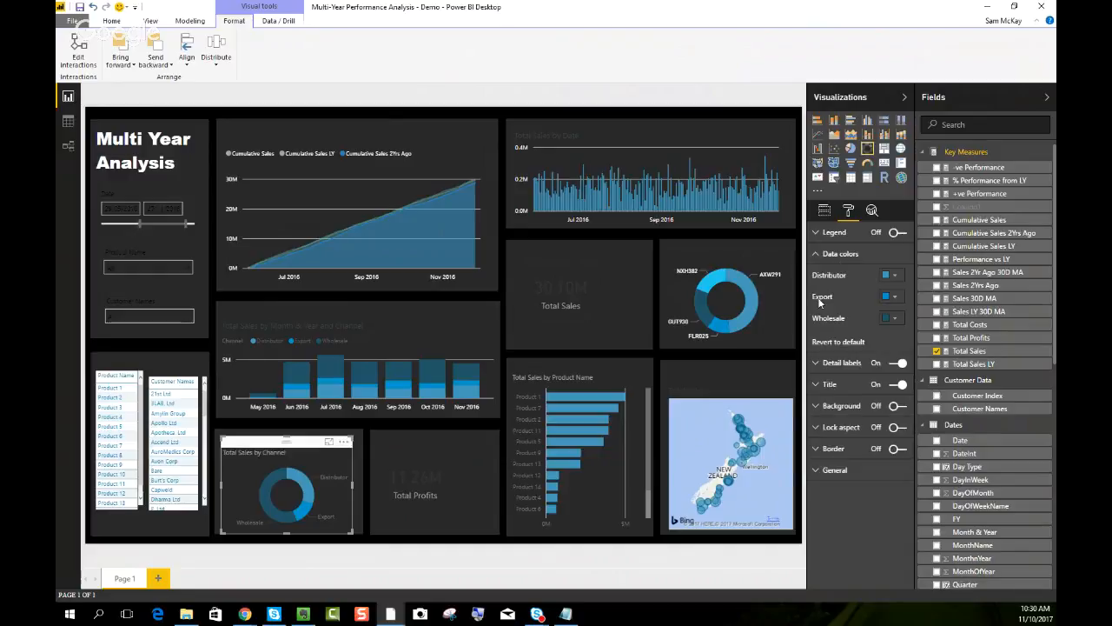
click(823, 255)
click(818, 276)
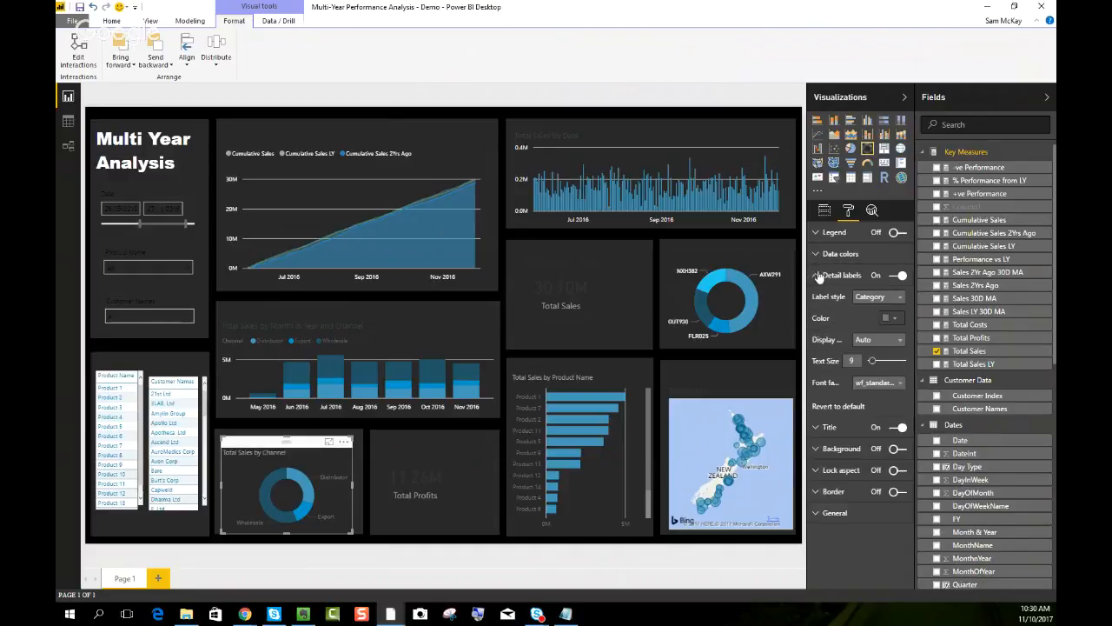
click(893, 319)
click(813, 349)
click(834, 275)
click(898, 297)
Reposition and enlarge the channel donut chart so it fills its grey panel
drag(299, 442, 296, 443)
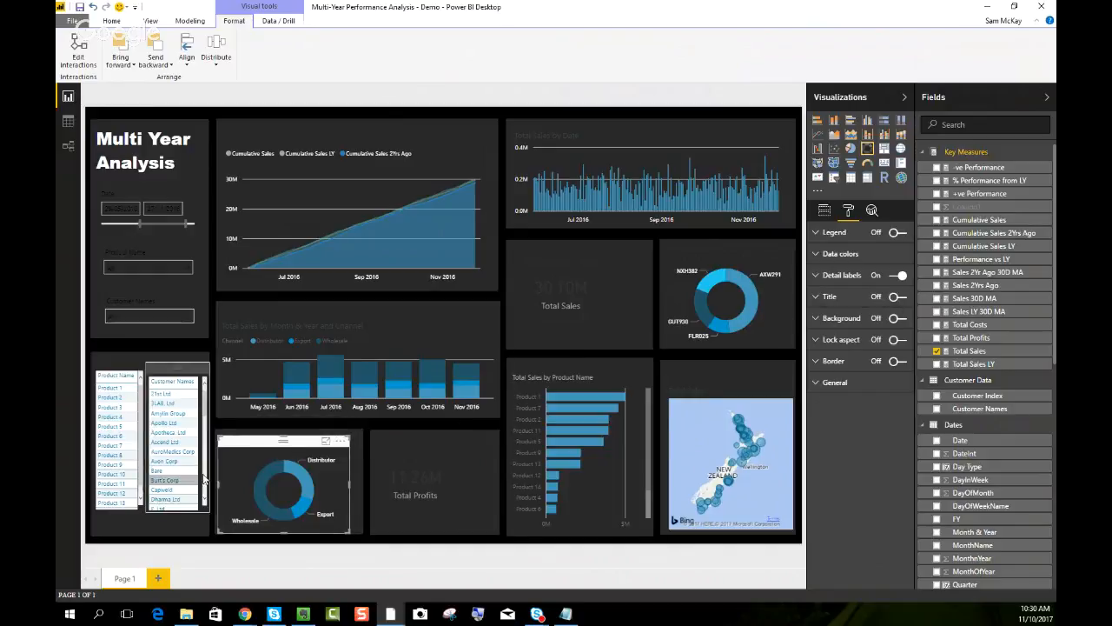
drag(349, 435, 363, 440)
click(542, 85)
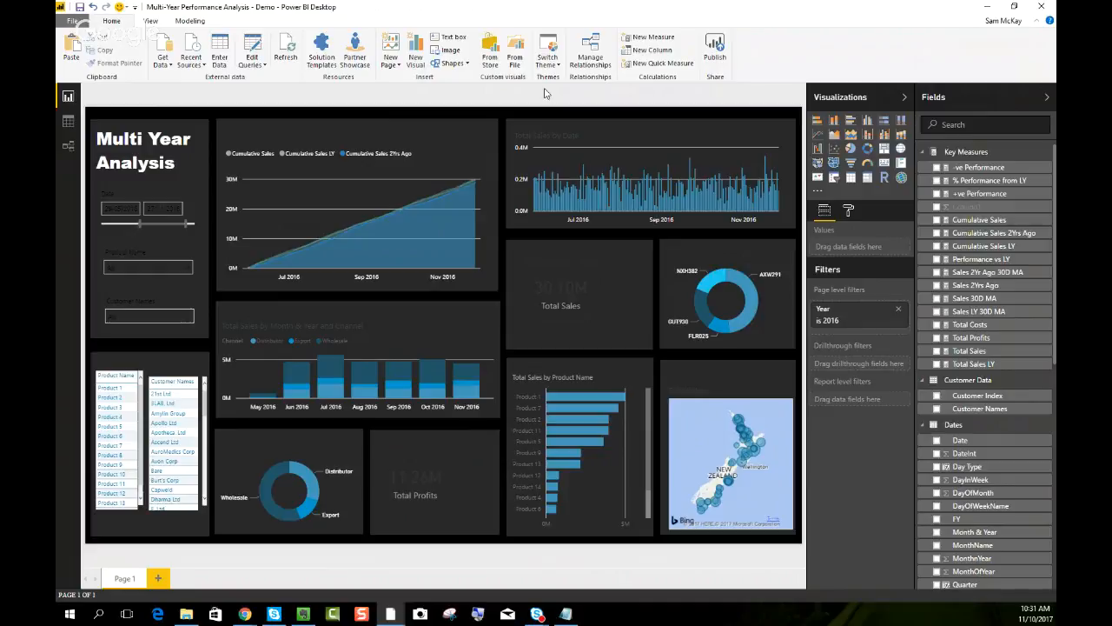
Enlarge the cumulative sales chart slightly at opposite corners within its grey panel
click(434, 144)
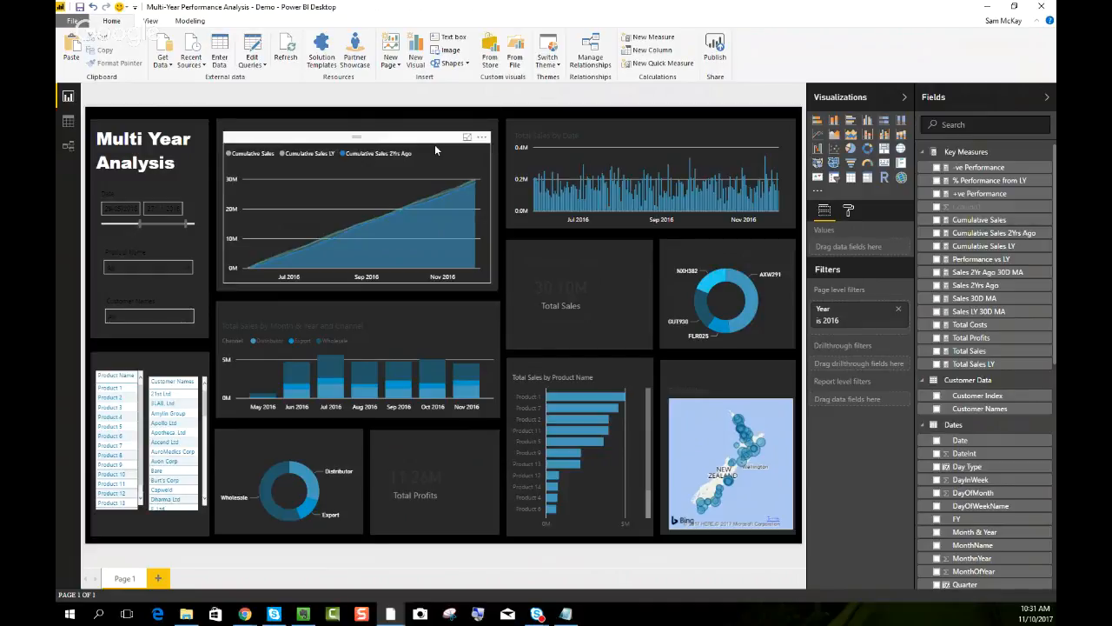
drag(488, 283, 493, 285)
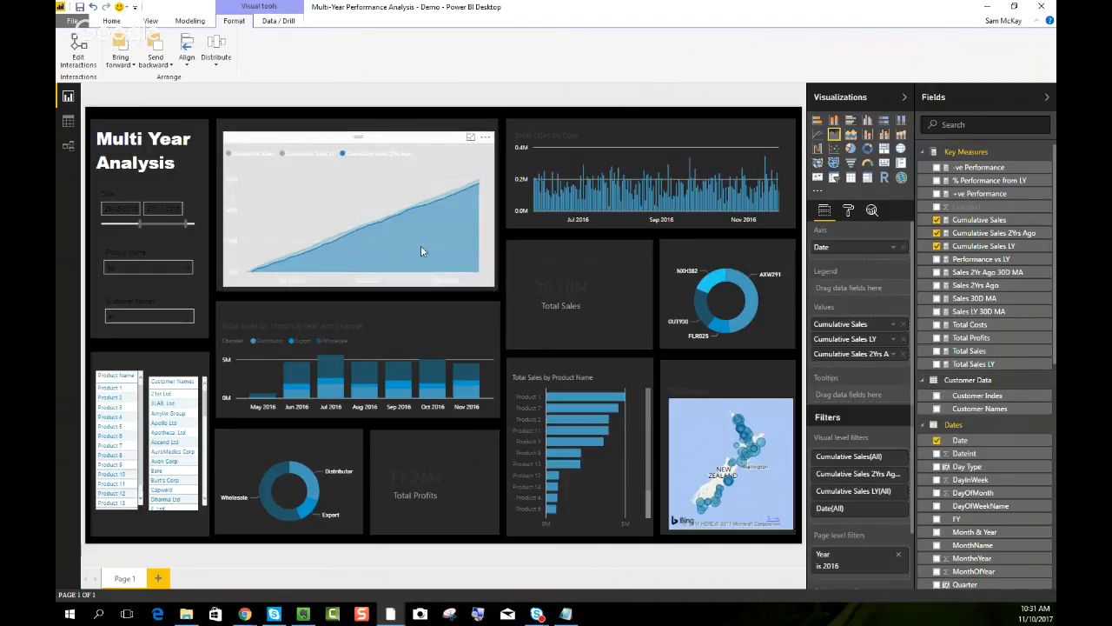
click(230, 114)
click(225, 138)
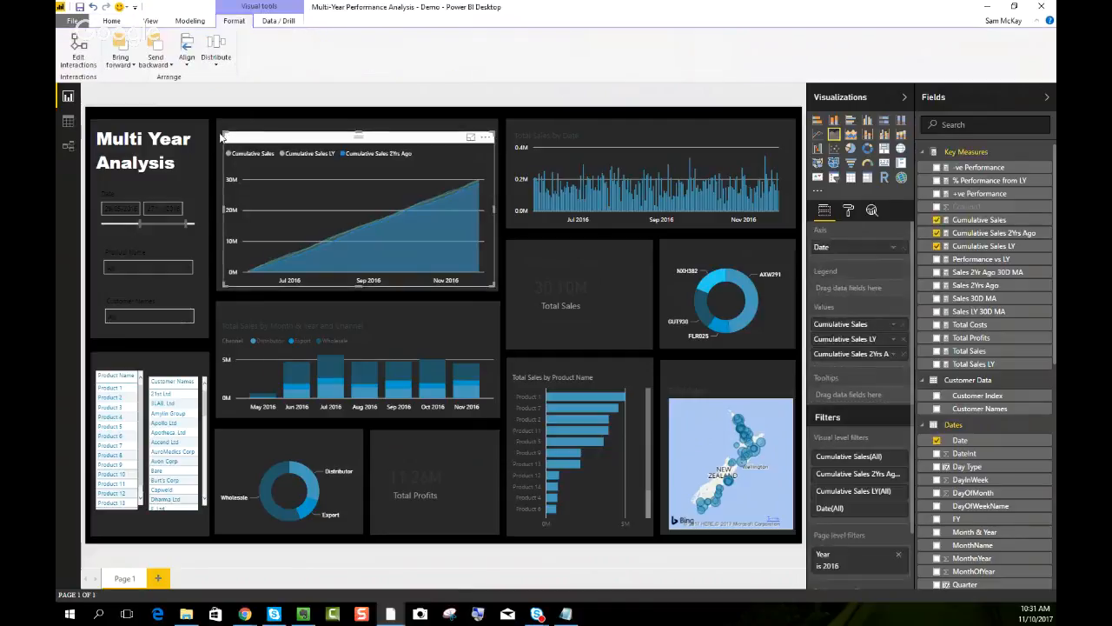
drag(223, 132, 220, 134)
click(239, 114)
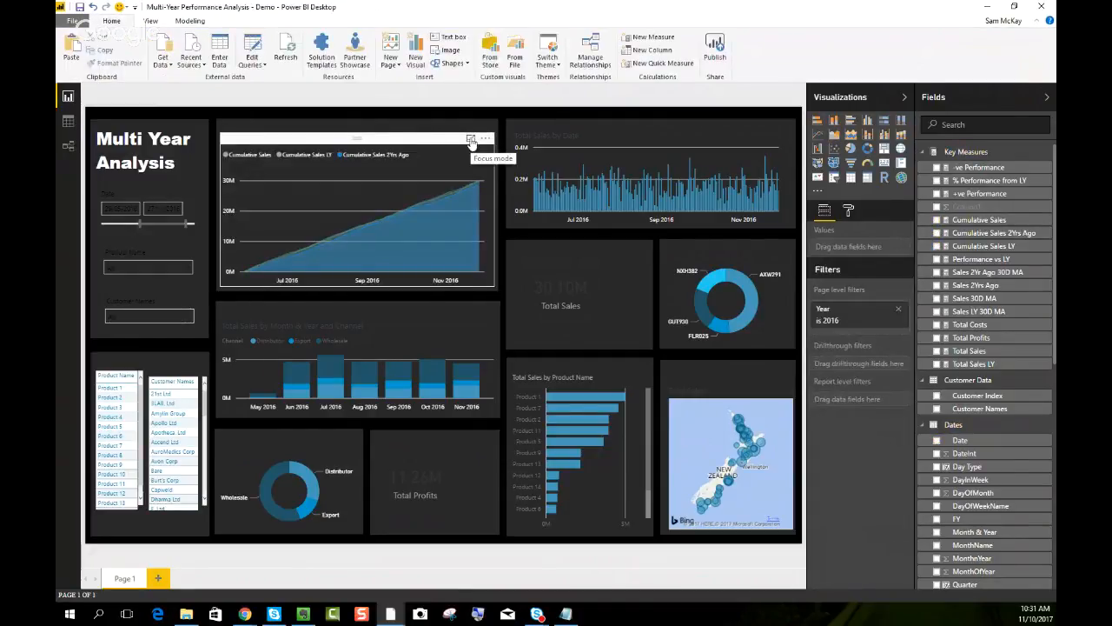
Set the category label and data label colours of the Total Sales and Total Profits cards to white
click(557, 285)
ctrl+click(409, 472)
click(848, 210)
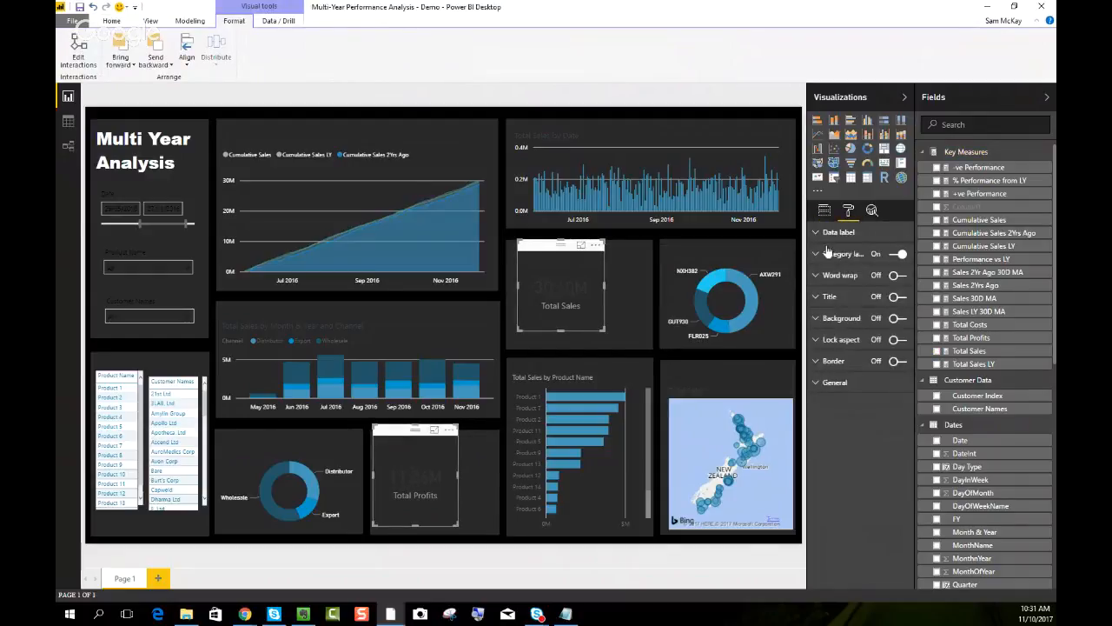
click(824, 253)
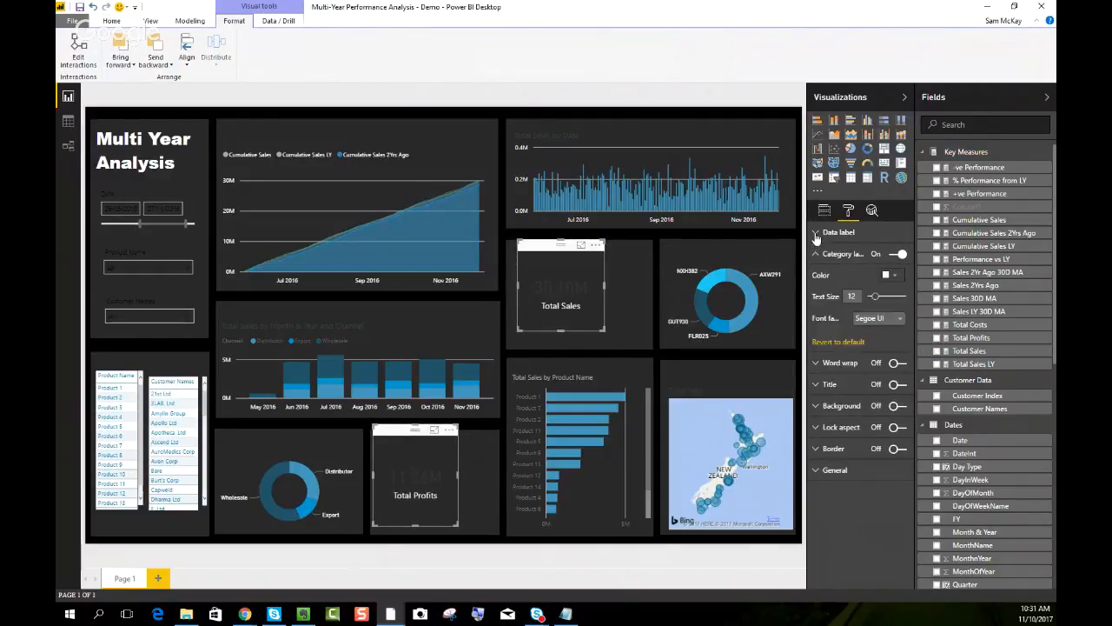
click(892, 233)
click(890, 255)
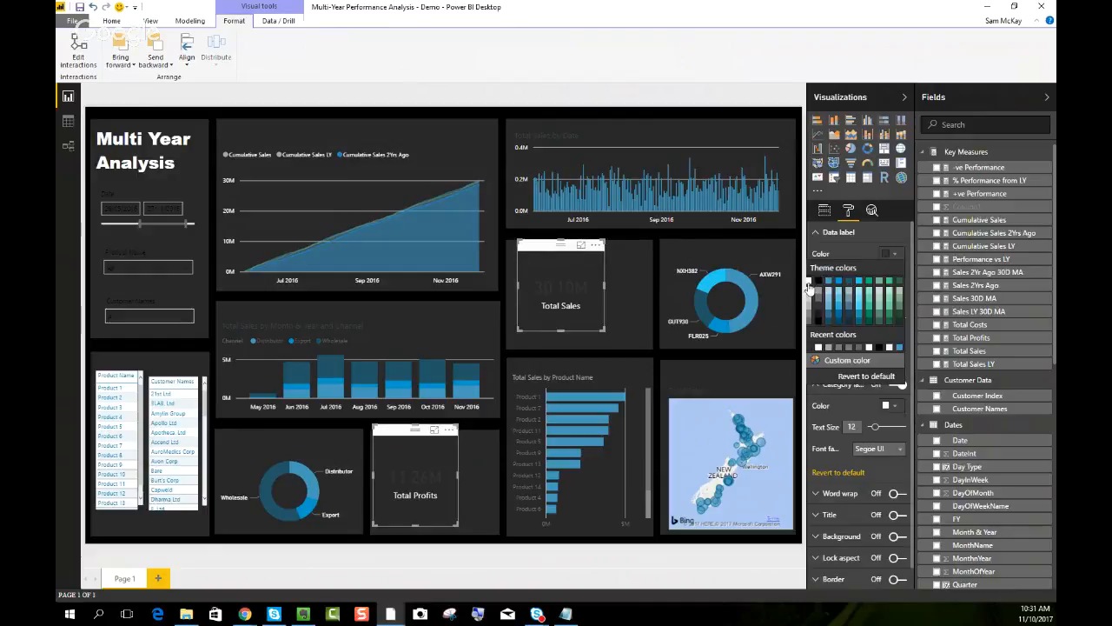
click(815, 287)
click(504, 99)
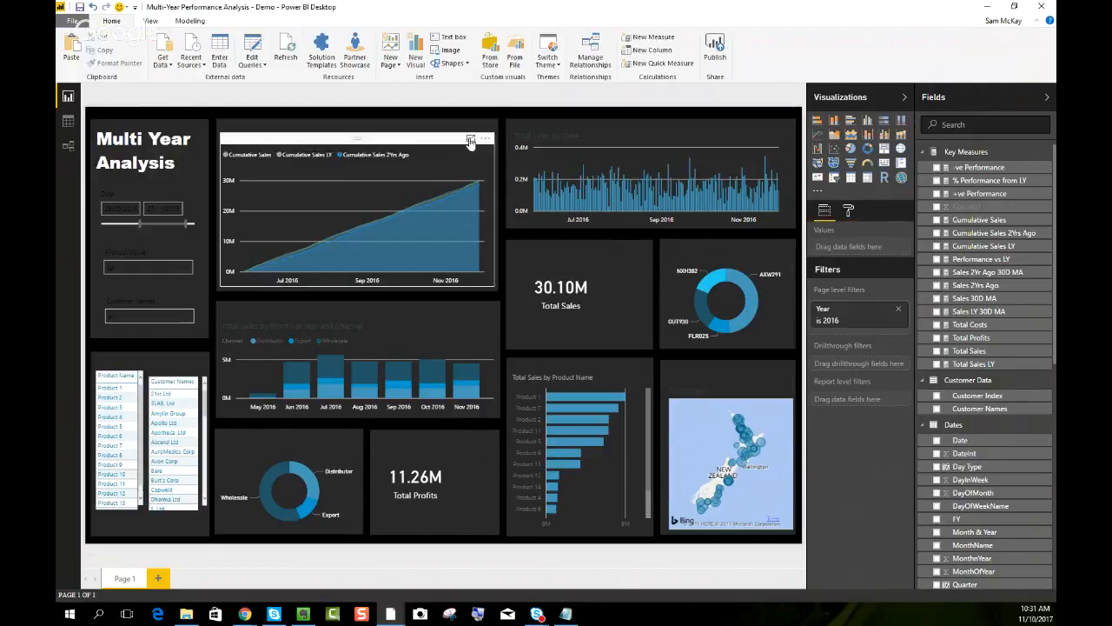
Examine the cumulative sales chart in focus mode and return to the report page
click(471, 140)
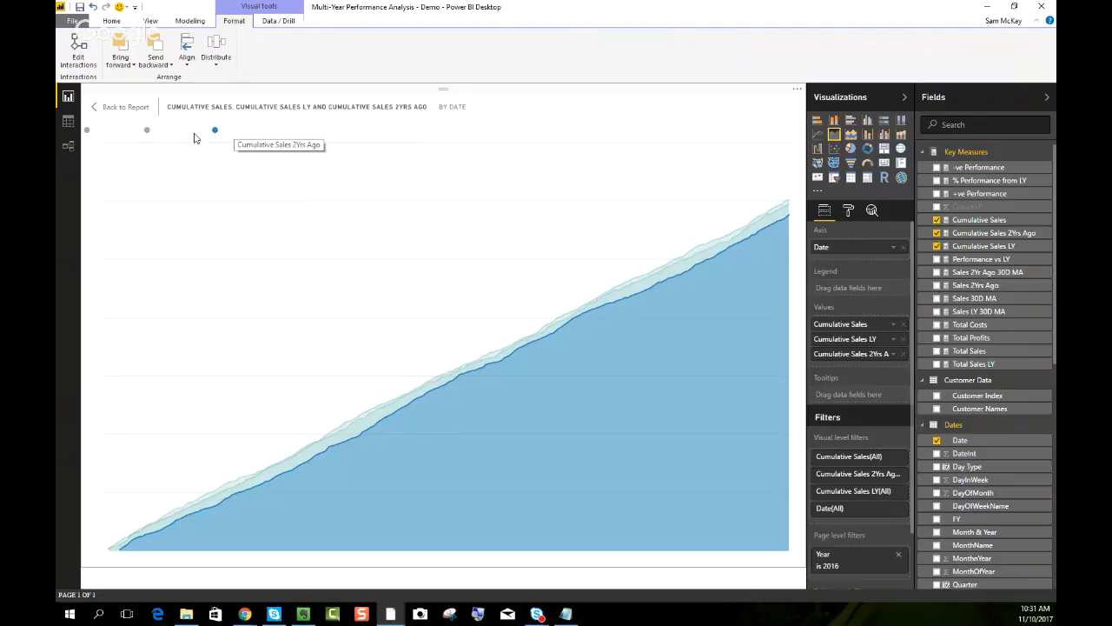
click(126, 107)
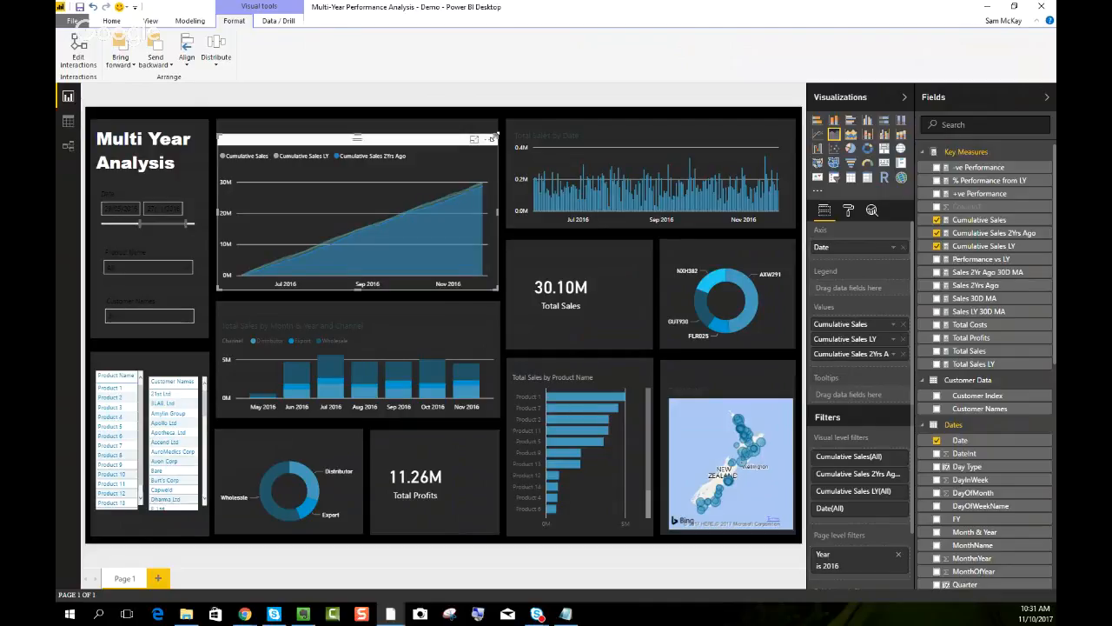
Give the cumulative sales chart a dark grey background with 30% transparency
click(848, 210)
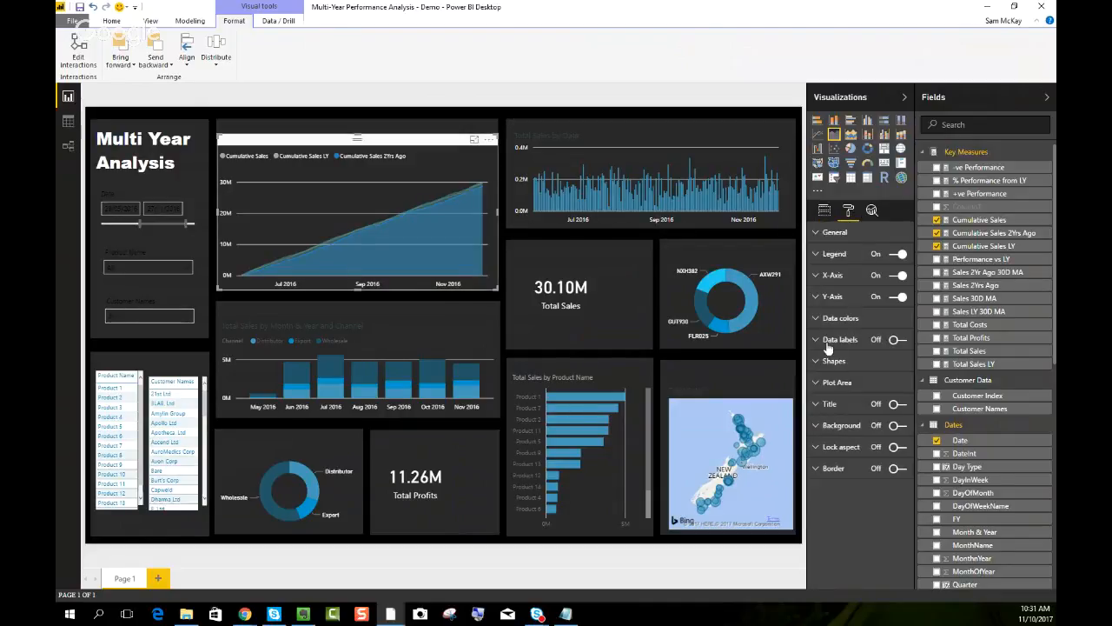
click(900, 426)
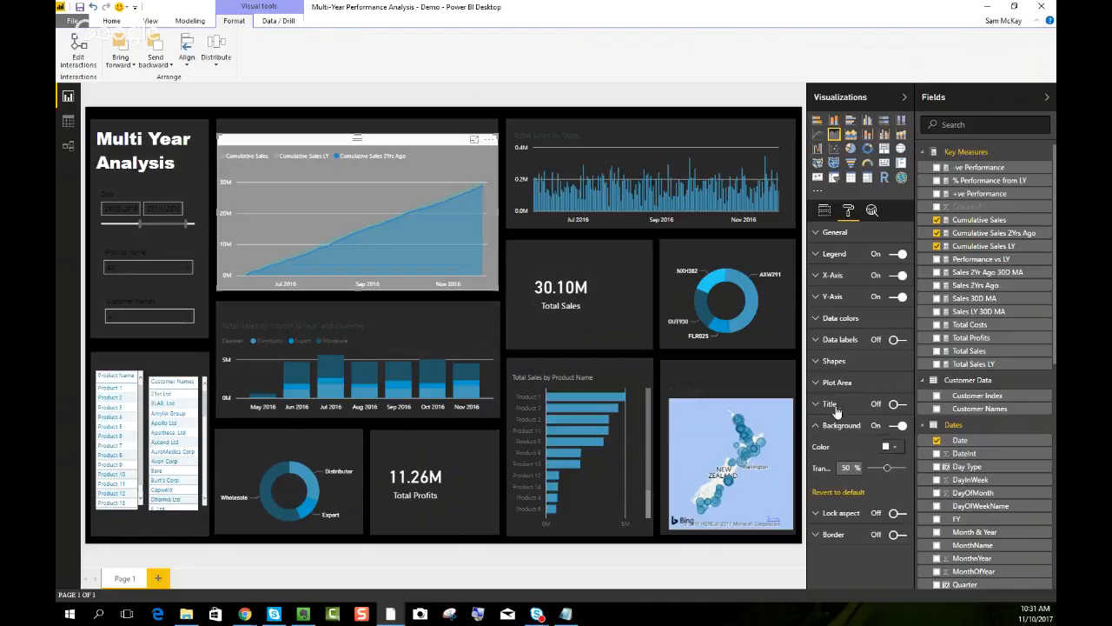
click(896, 448)
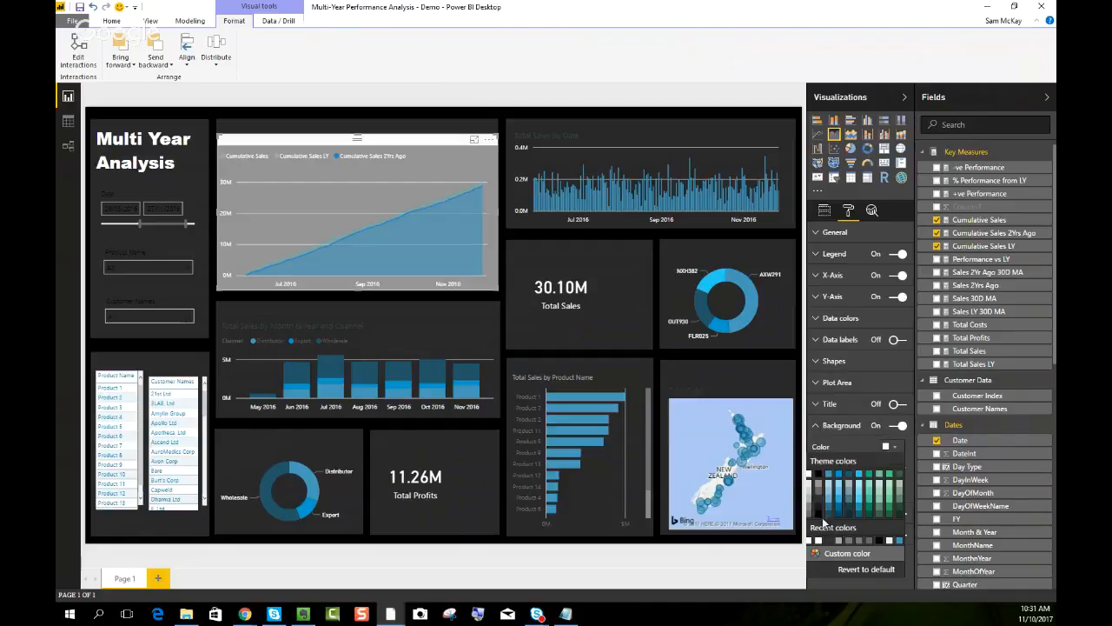
click(811, 523)
text(30)
key(Return)
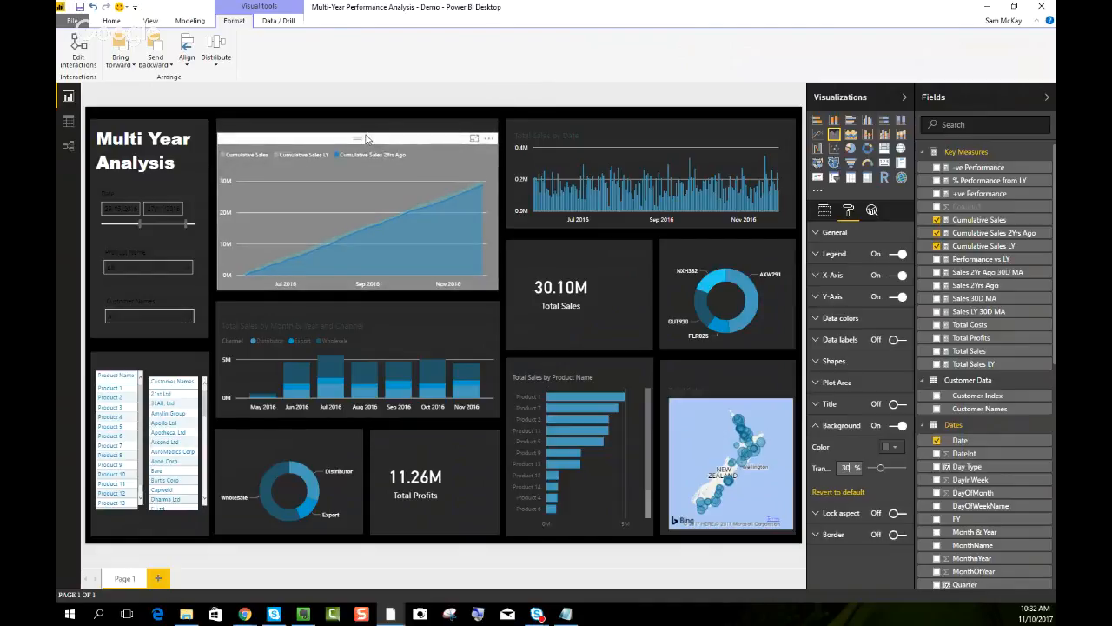
click(510, 94)
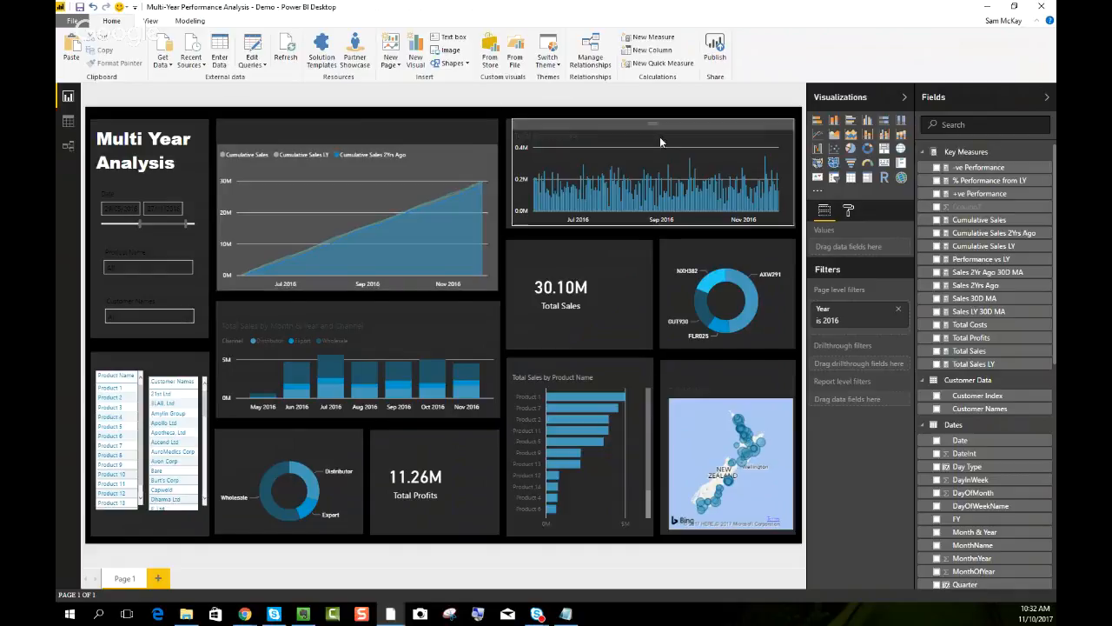
click(370, 143)
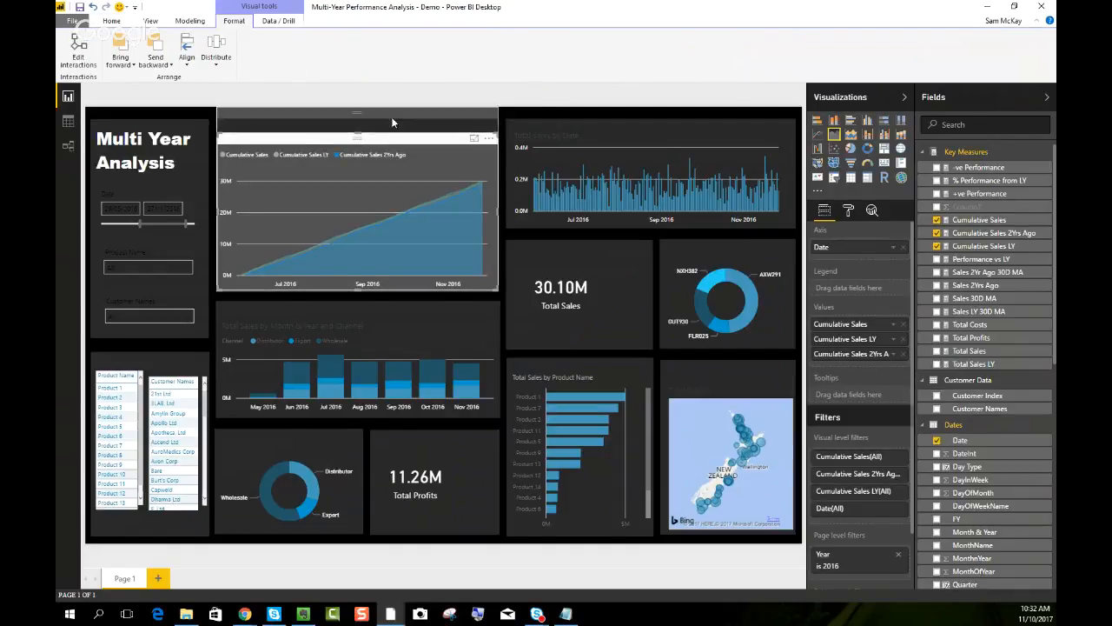
click(449, 96)
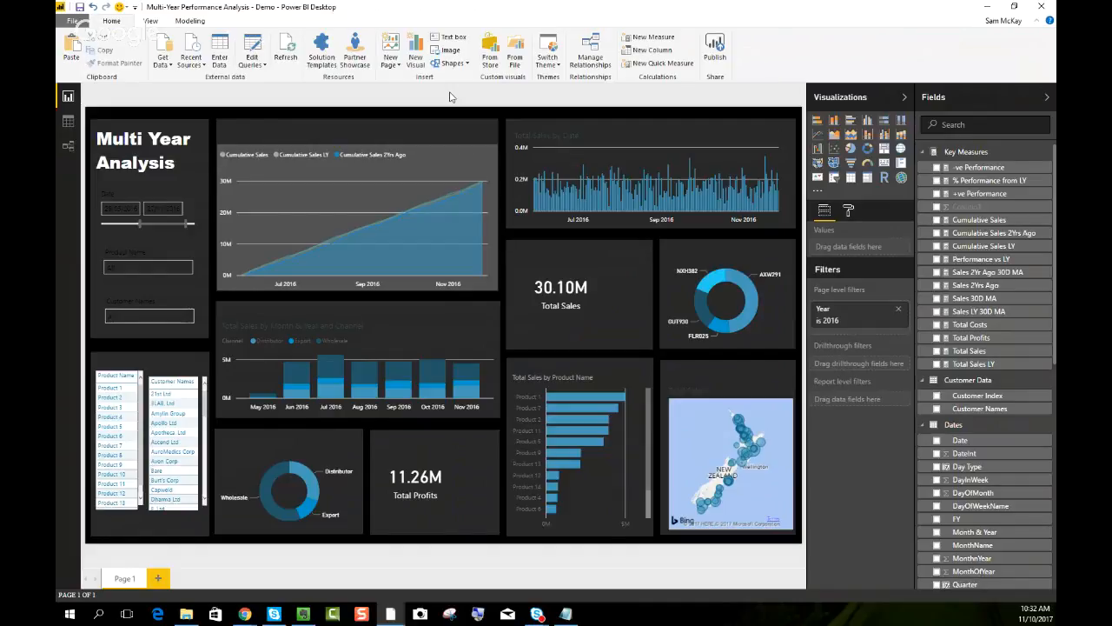
Insert a text box and size it as a narrow heading strip above the cumulative sales chart
click(460, 40)
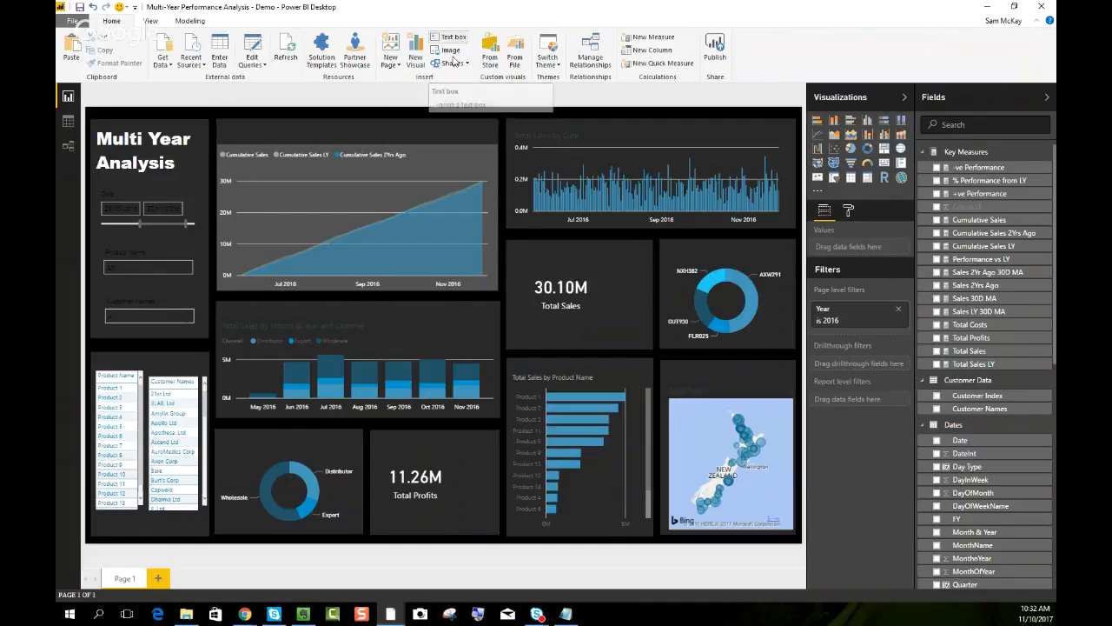
drag(265, 164, 330, 134)
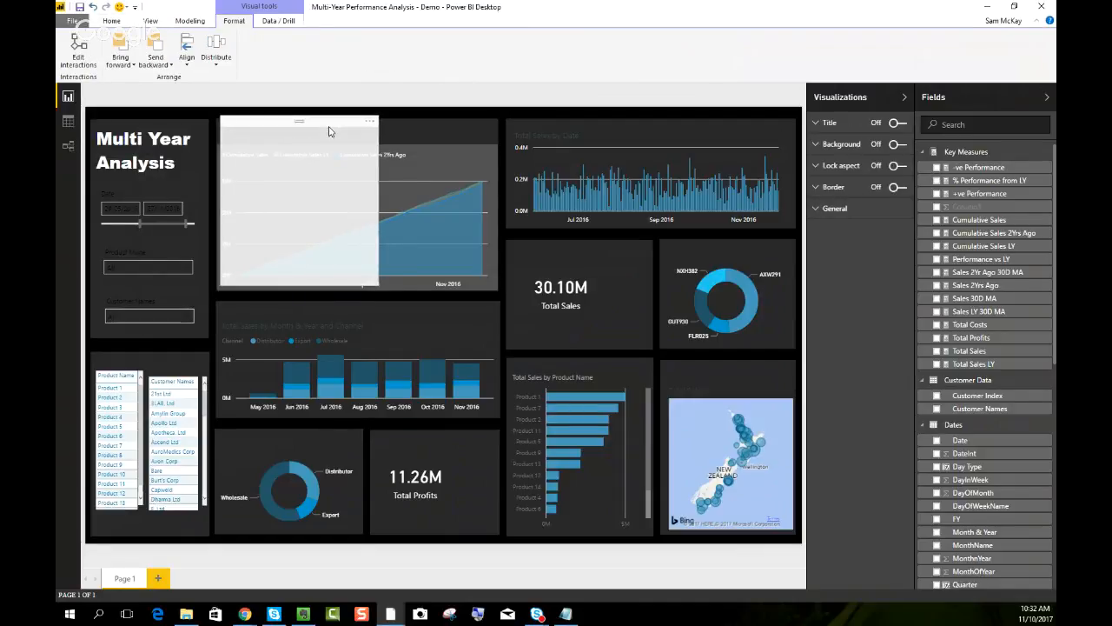
drag(382, 288, 432, 143)
click(367, 136)
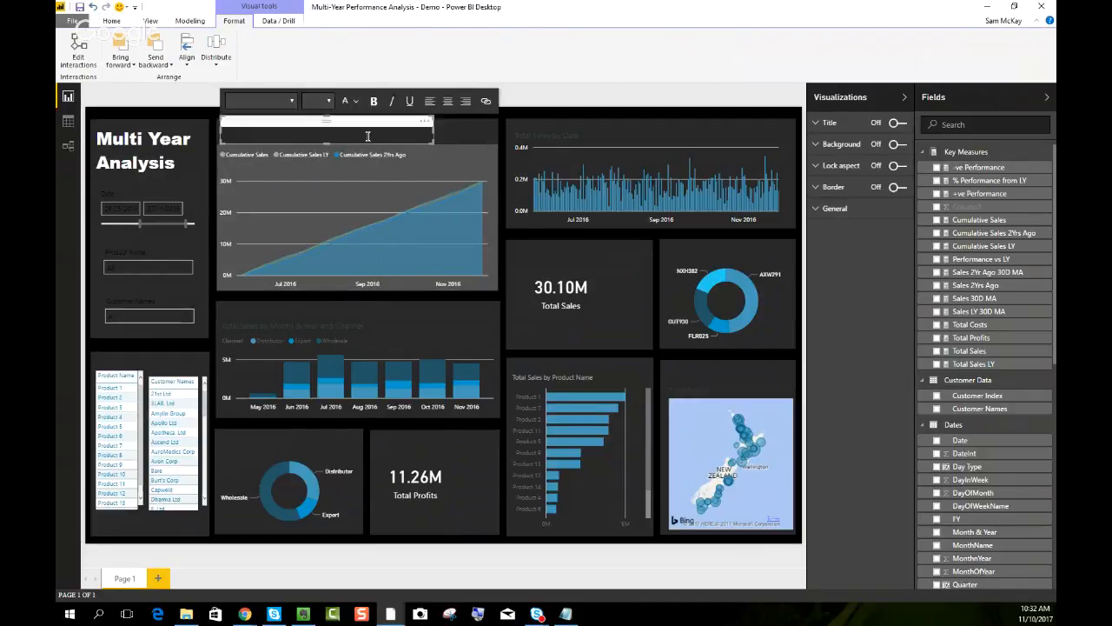
Enter the heading "Cumulative sales performance comparison" in white text
text(Cumu)
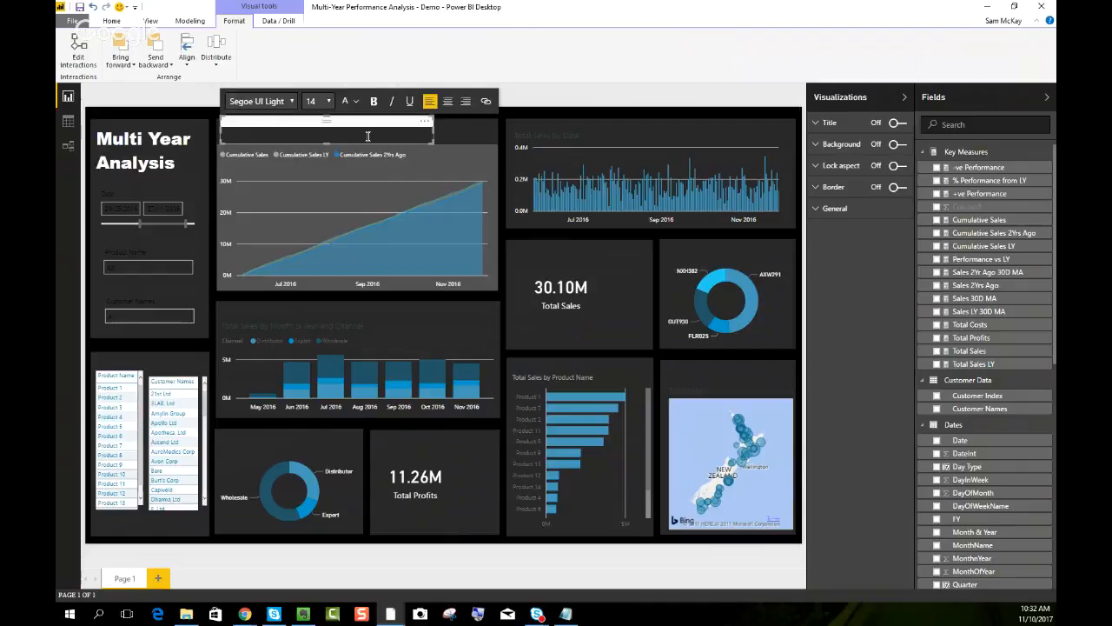
key(ctrl+a)
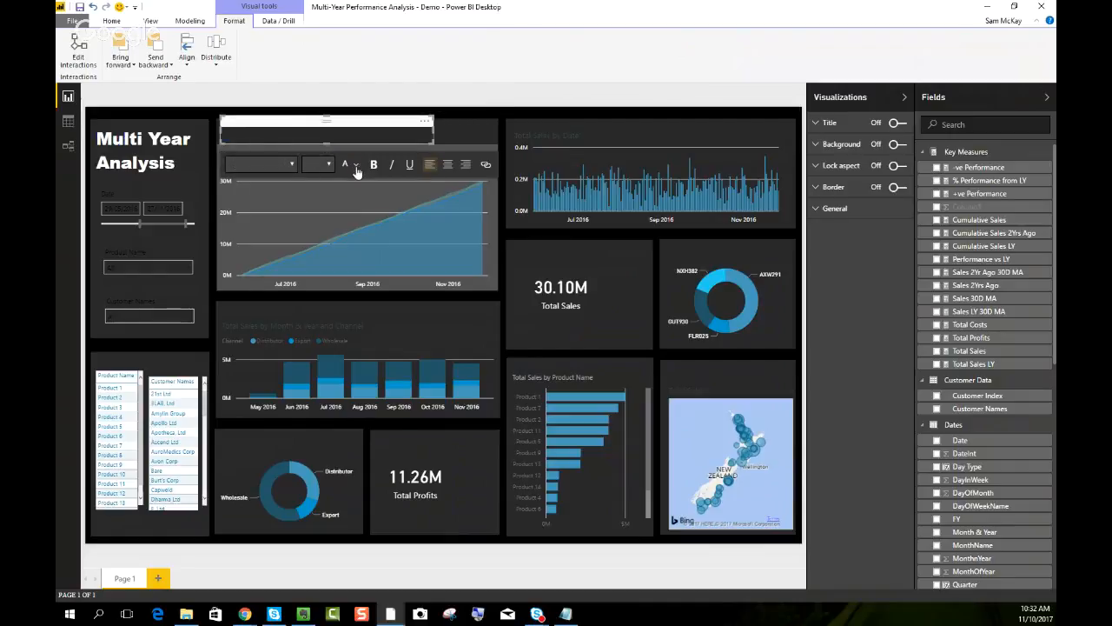
click(355, 164)
click(361, 194)
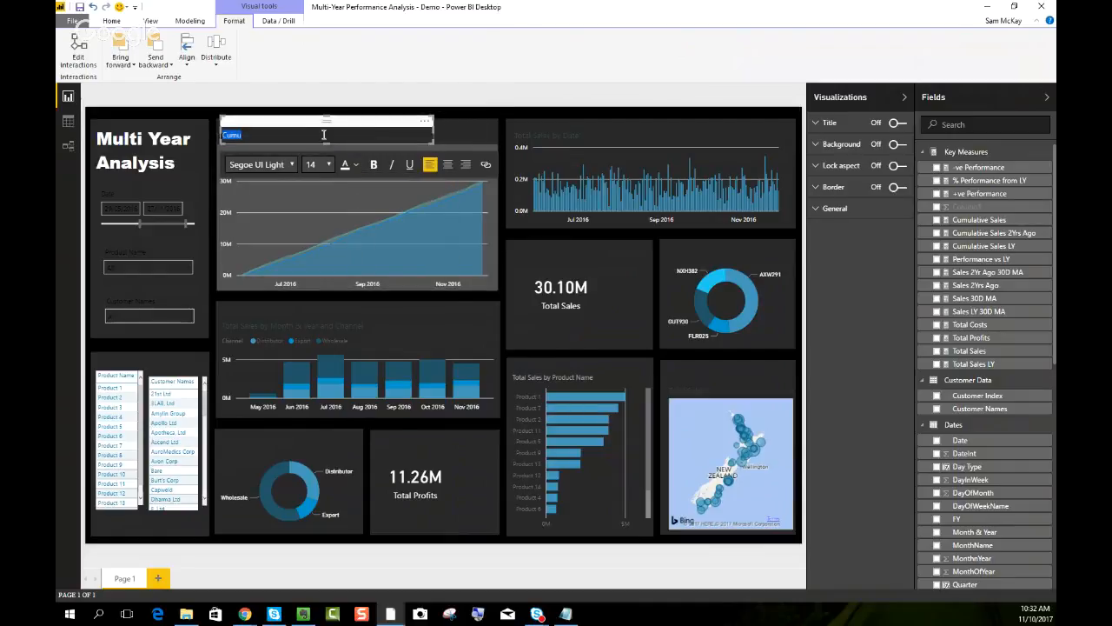
click(326, 135)
text(lative sales performance comparison)
Set the heading's font size to 16 and nudge its text box slightly up above the cumulative sales chart
drag(354, 134, 222, 135)
click(329, 164)
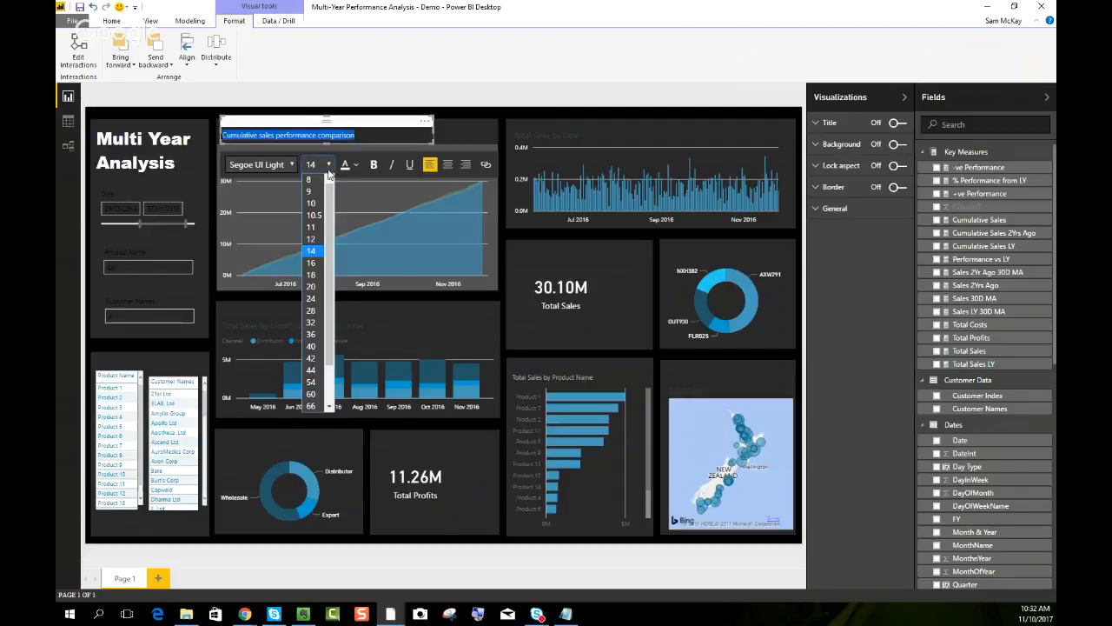
click(313, 260)
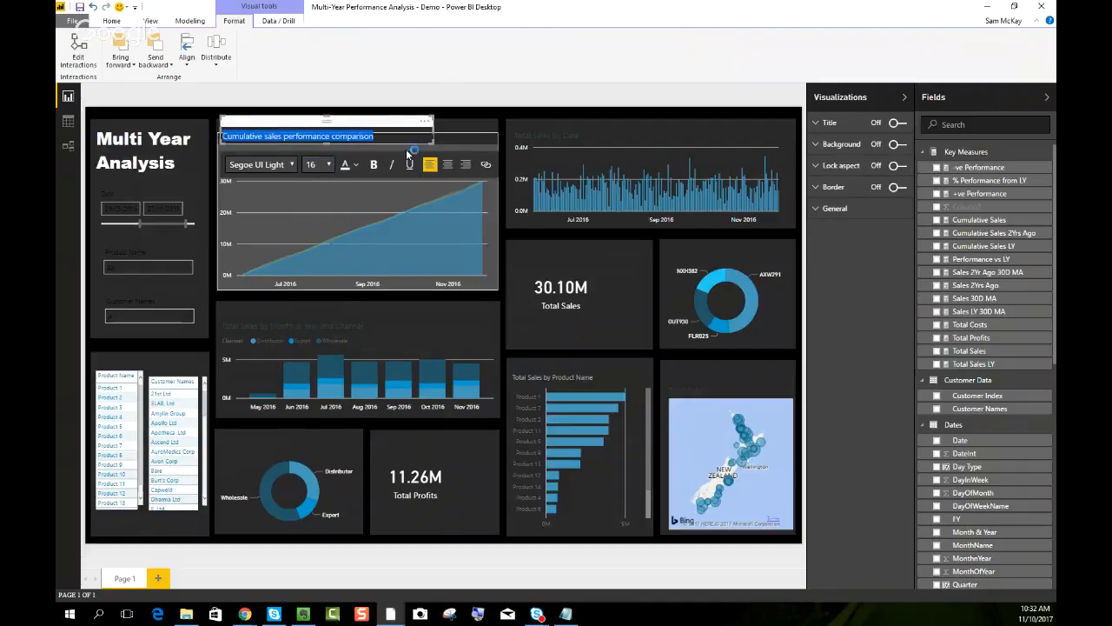
click(373, 164)
click(388, 121)
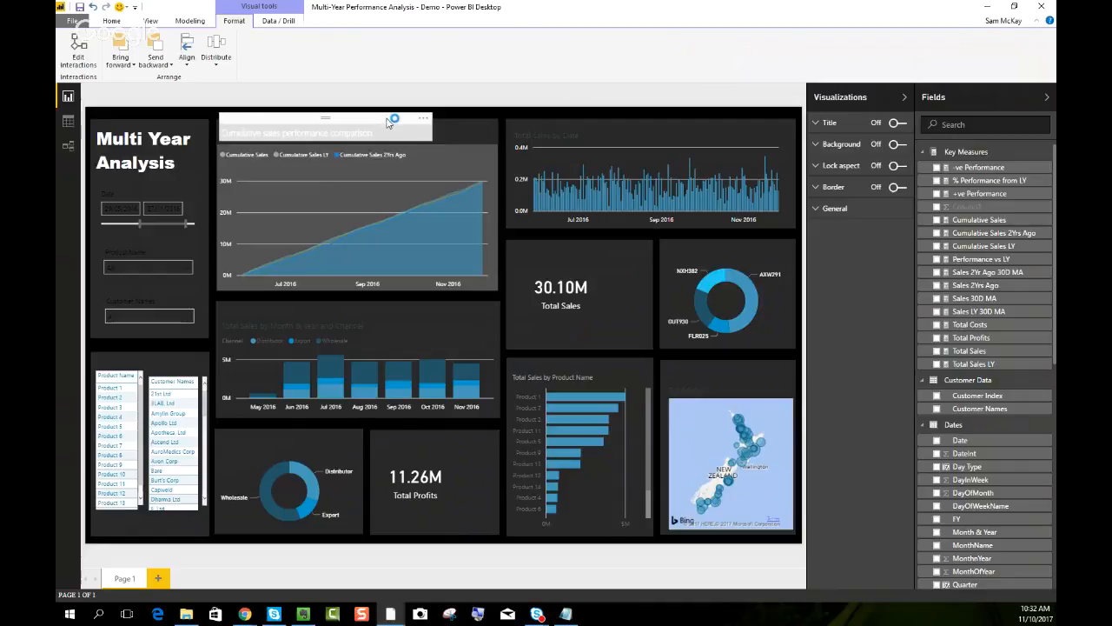
click(532, 95)
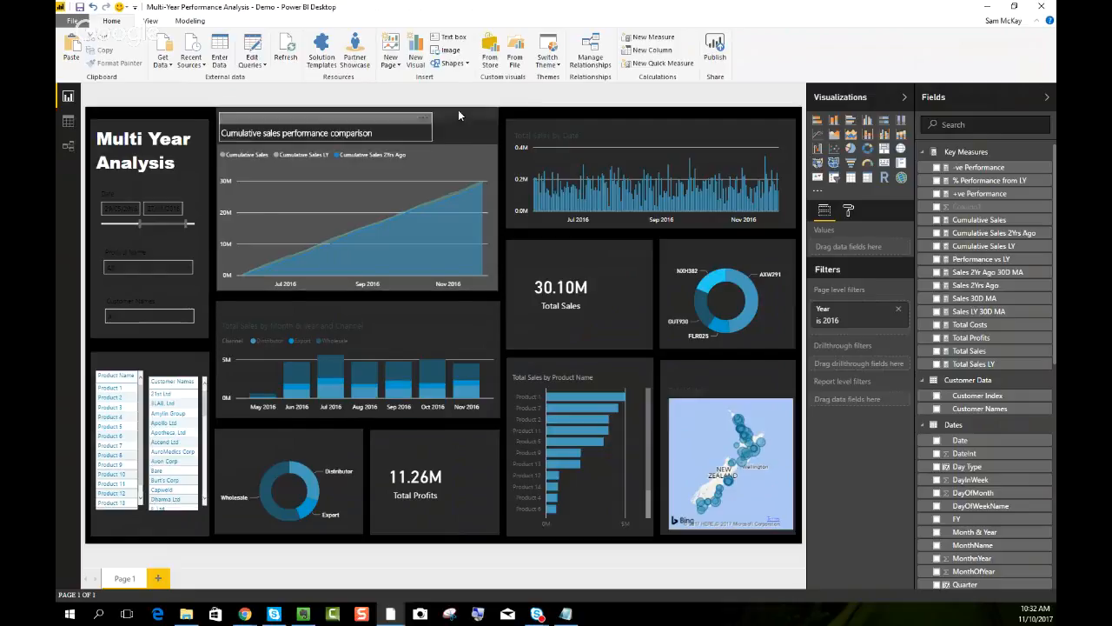
Turn off the Total Sales by Date chart's title and lower its top edge to leave heading space in the panel
click(632, 140)
click(847, 210)
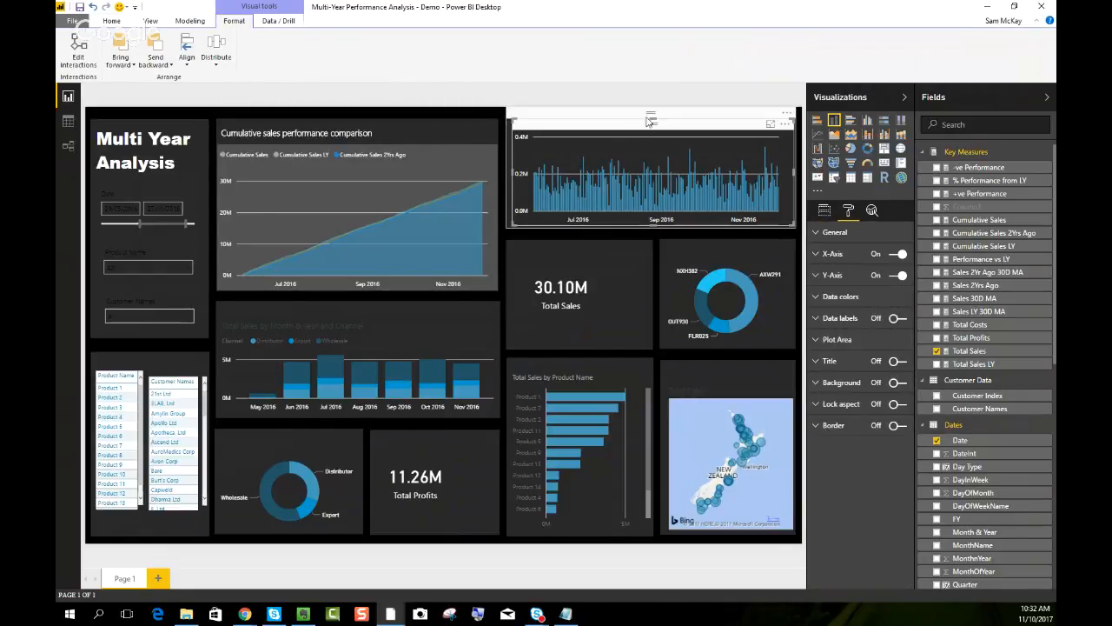
drag(653, 123, 653, 141)
Give the Total Sales by Date chart a dark grey background with 30% transparency
click(832, 391)
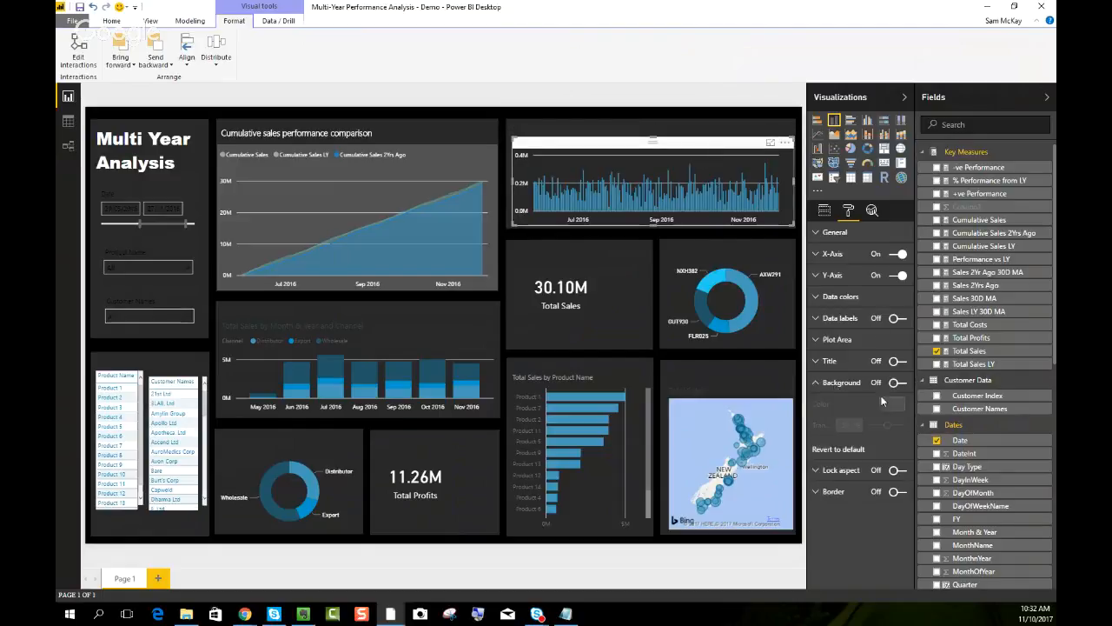
click(900, 383)
click(897, 404)
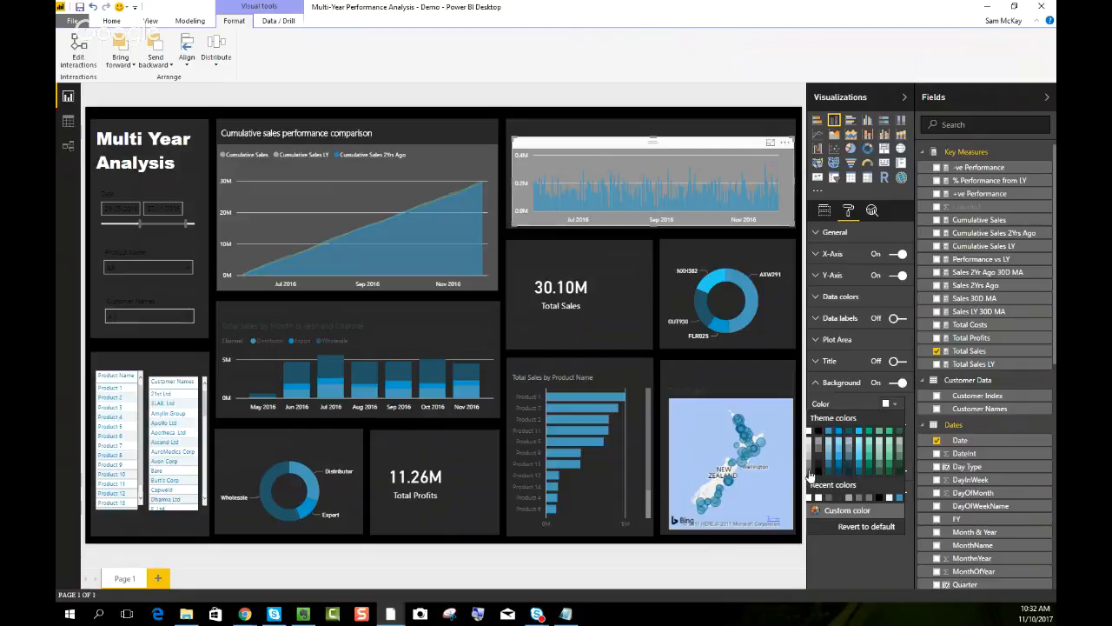
click(809, 473)
click(843, 425)
text(30)
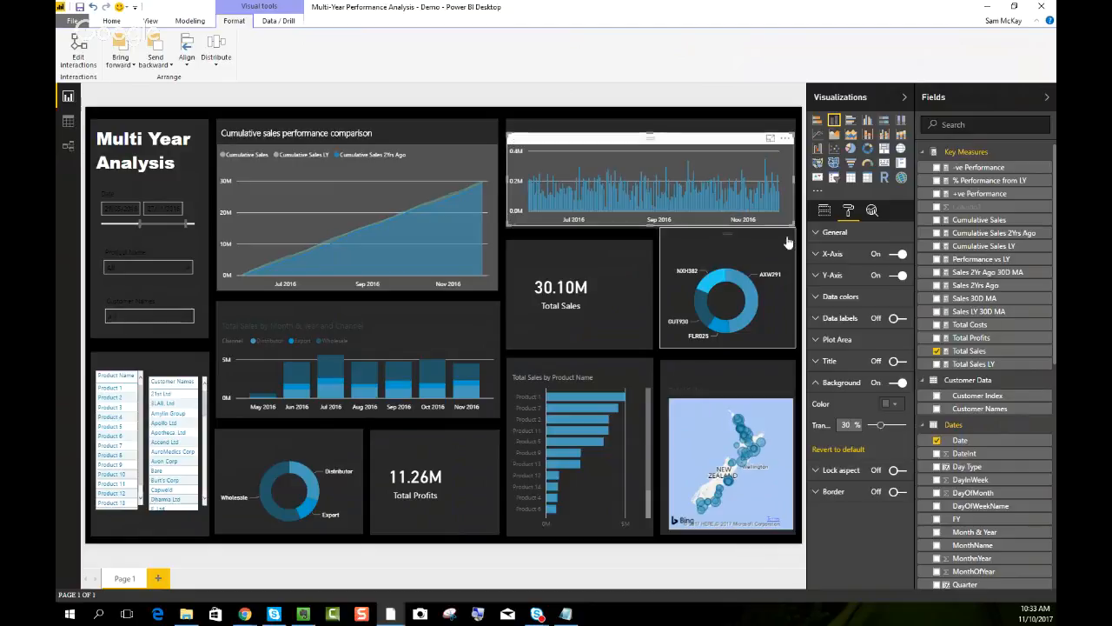
Stretch the Total Sales by Date chart slightly to fill its panel and place a copy of the cumulative heading text box above it
drag(794, 226, 795, 228)
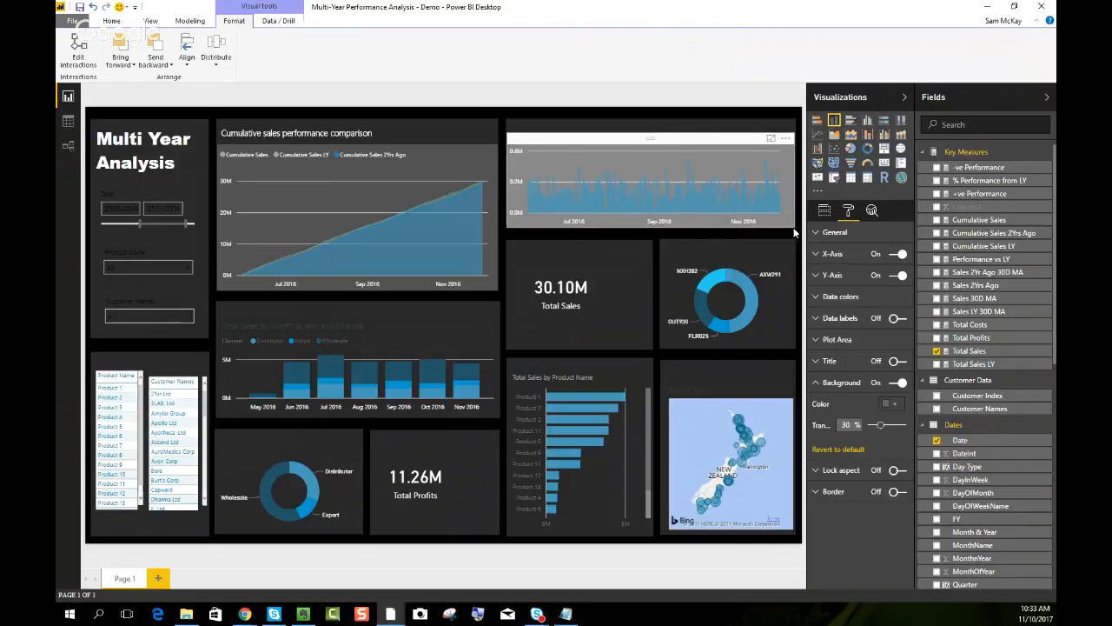
click(317, 122)
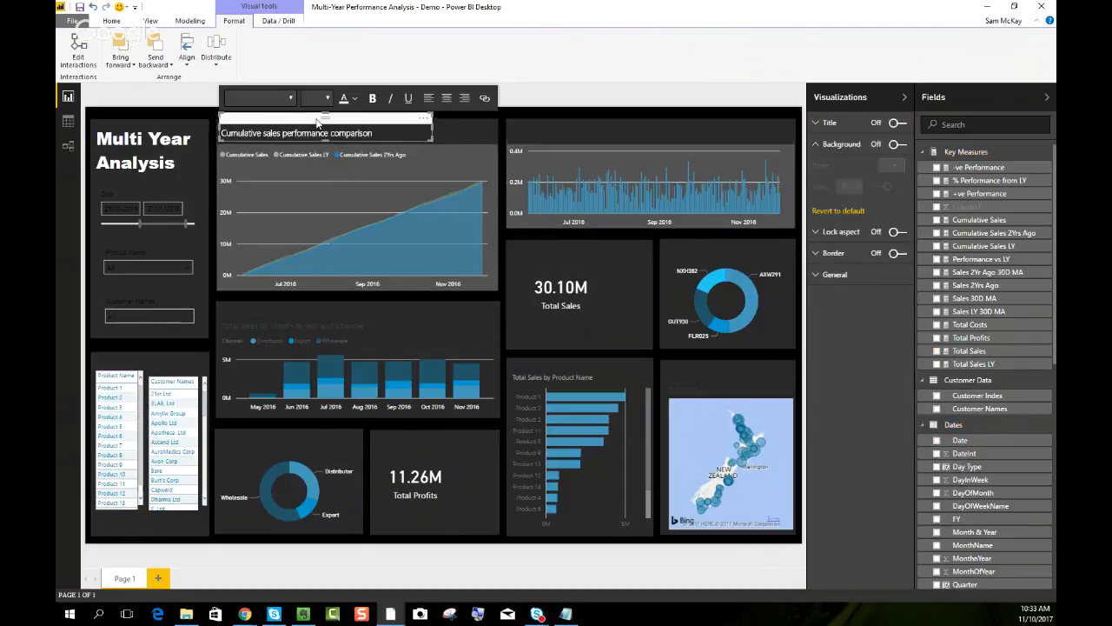
key(ctrl+c)
key(ctrl+v)
drag(308, 123, 594, 120)
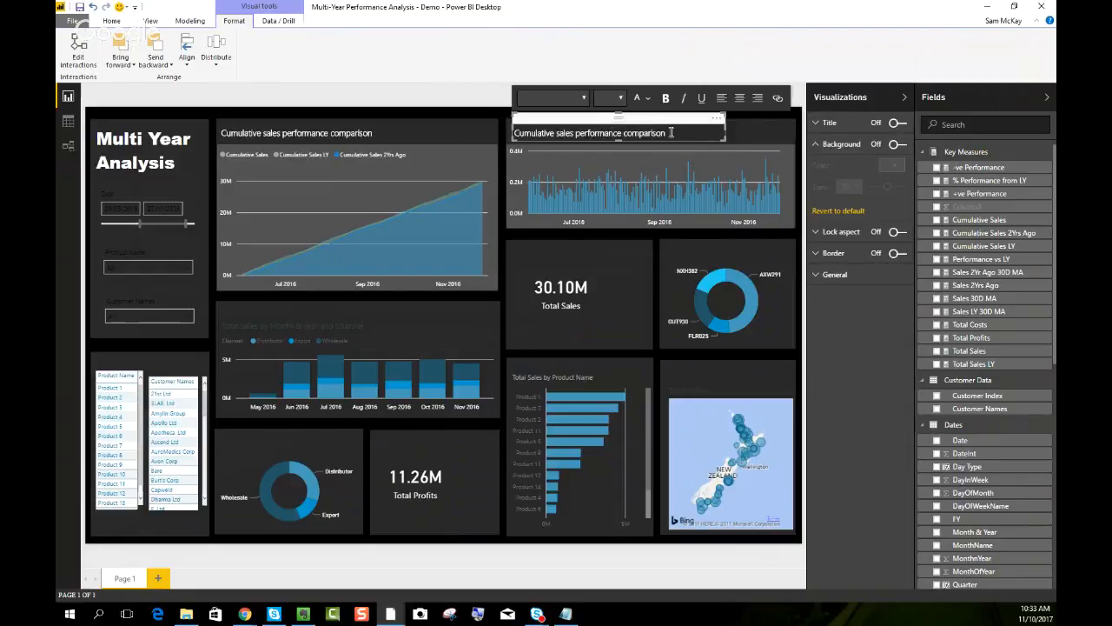
Replace the copied heading's text with "Daily sales performance" and narrow its text box to fit
click(689, 136)
key(ctrl+shift+Left)
key(ctrl+shift+Left)
key(ctrl+shift+Left)
key(ctrl+shift+Left)
text(D)
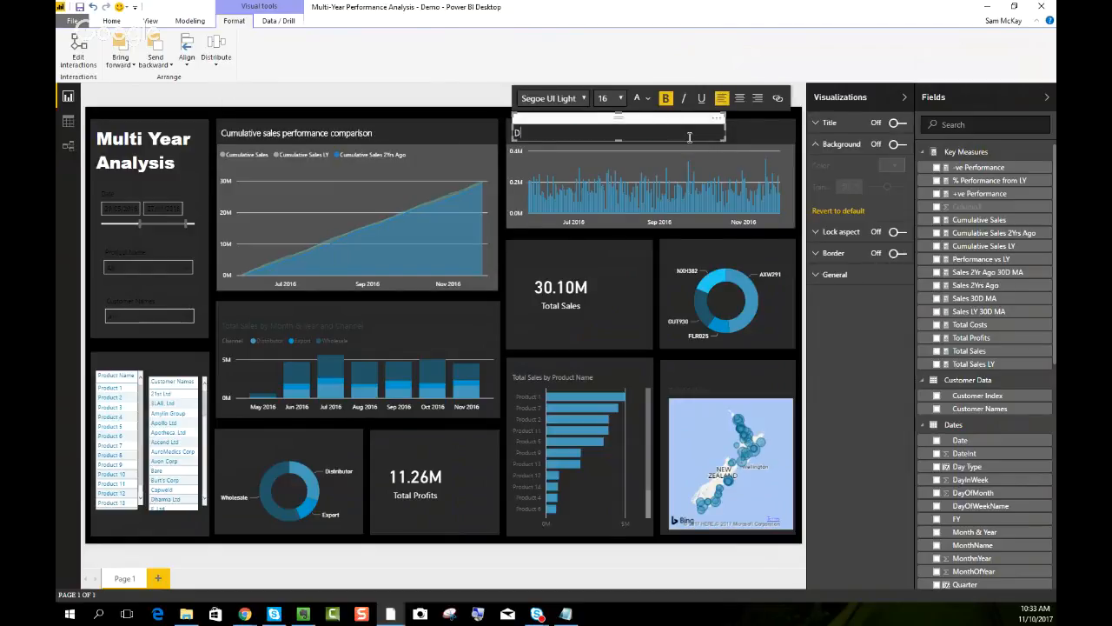
text(aily sa)
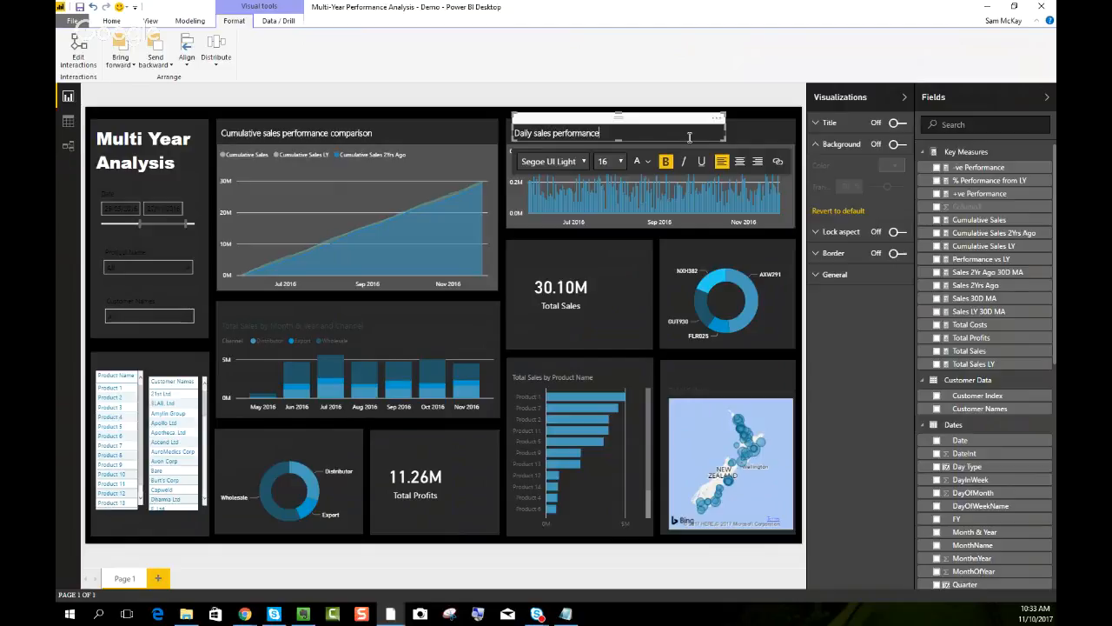
text(les performance)
drag(722, 124, 651, 135)
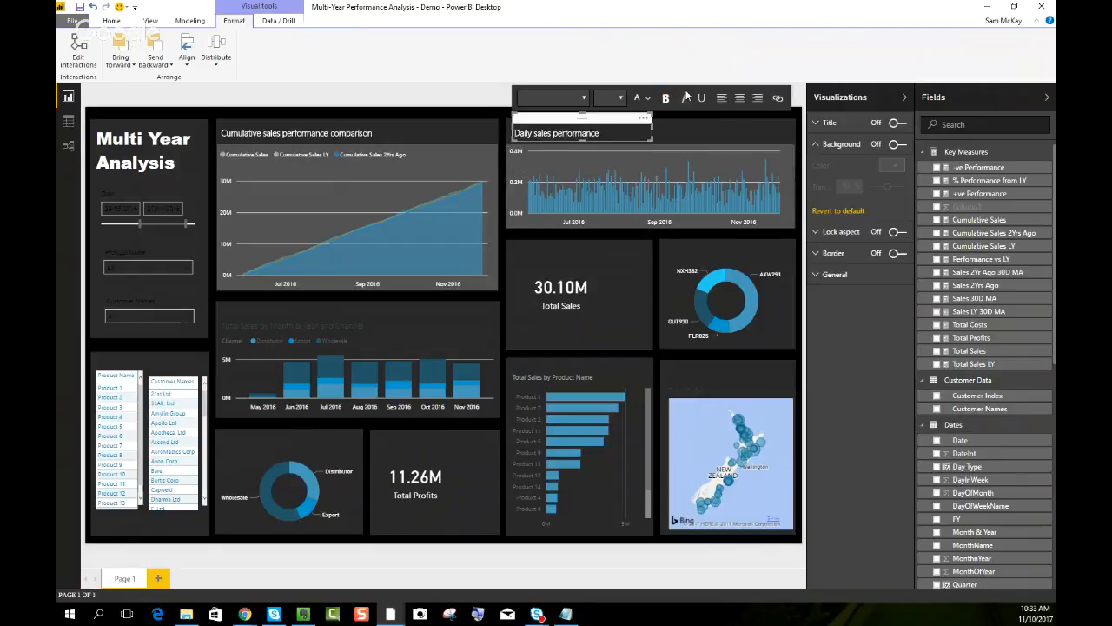
click(463, 92)
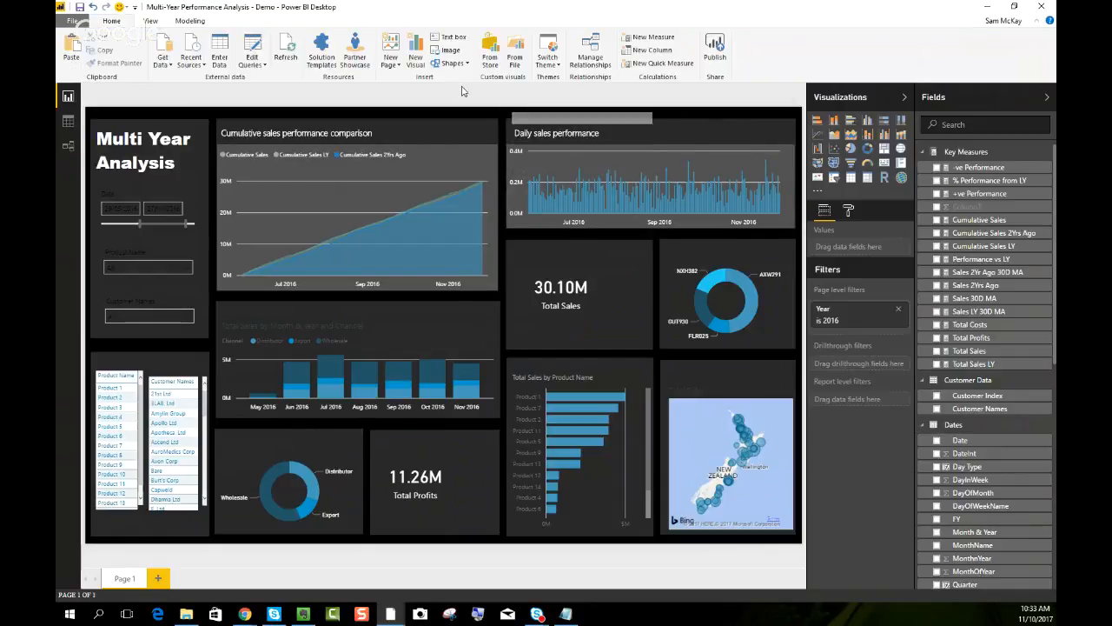
Give the items of the Product Name and Customer Names slicers a dark green background
click(150, 257)
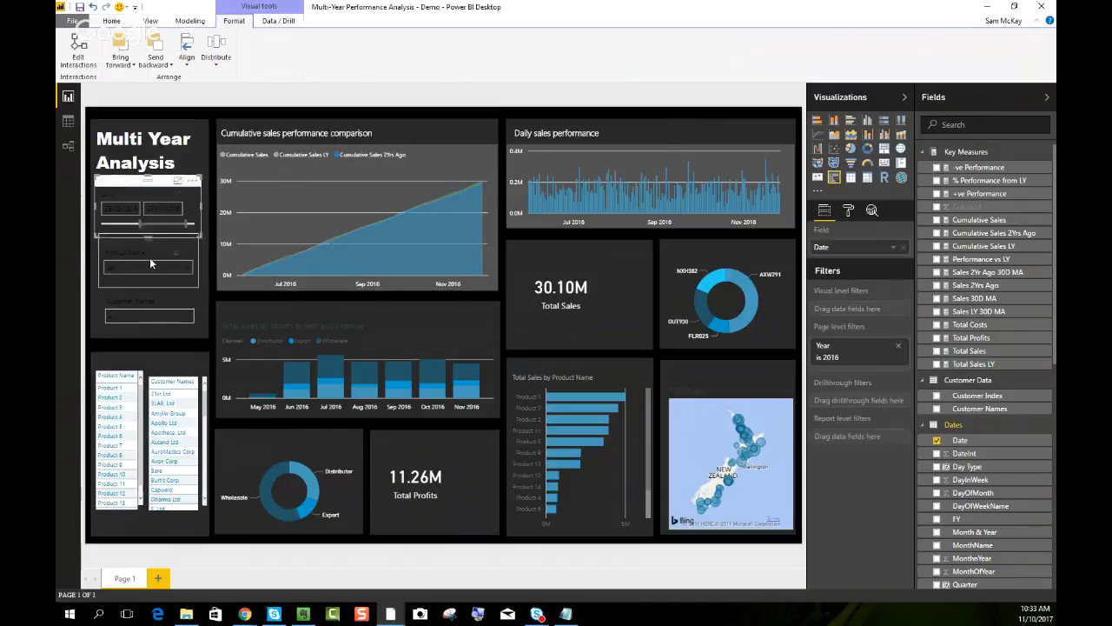
ctrl+click(152, 298)
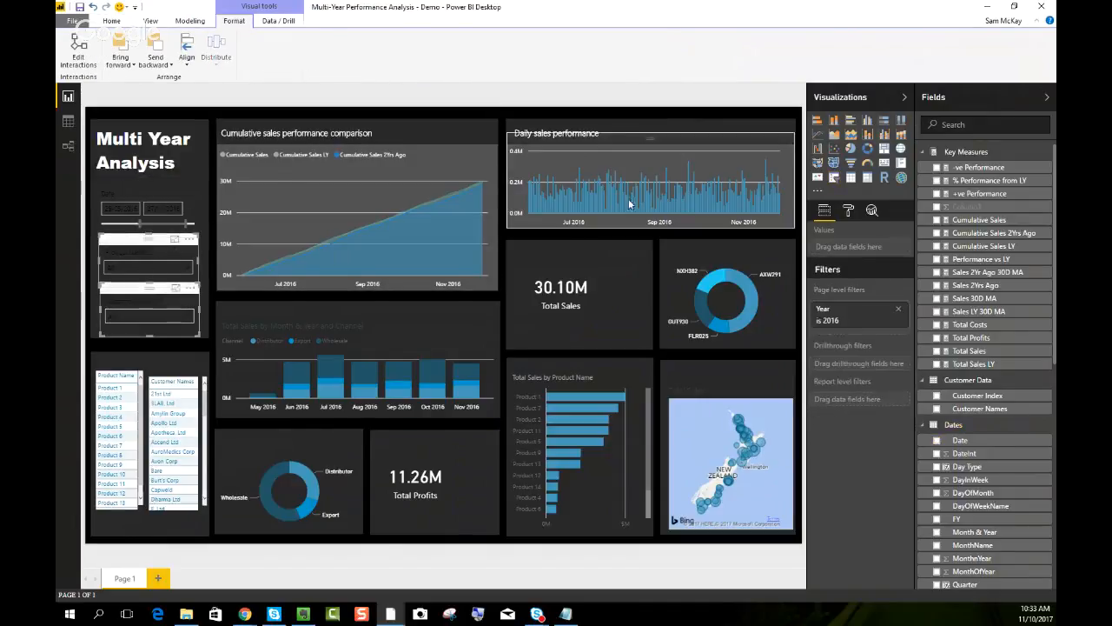
click(848, 211)
click(832, 301)
click(894, 341)
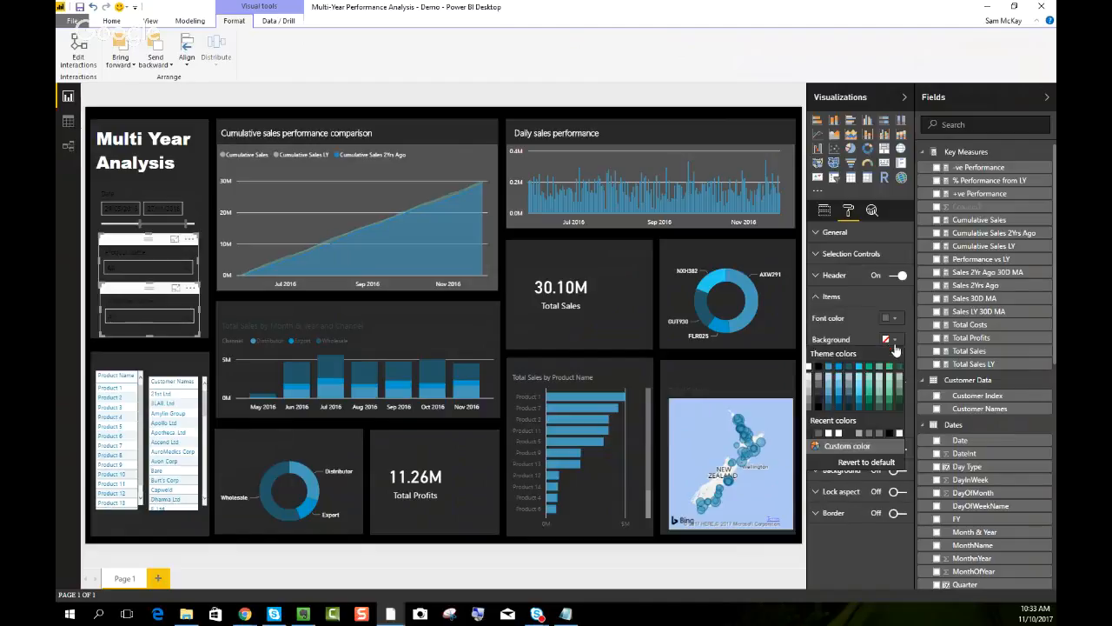
click(900, 370)
click(896, 342)
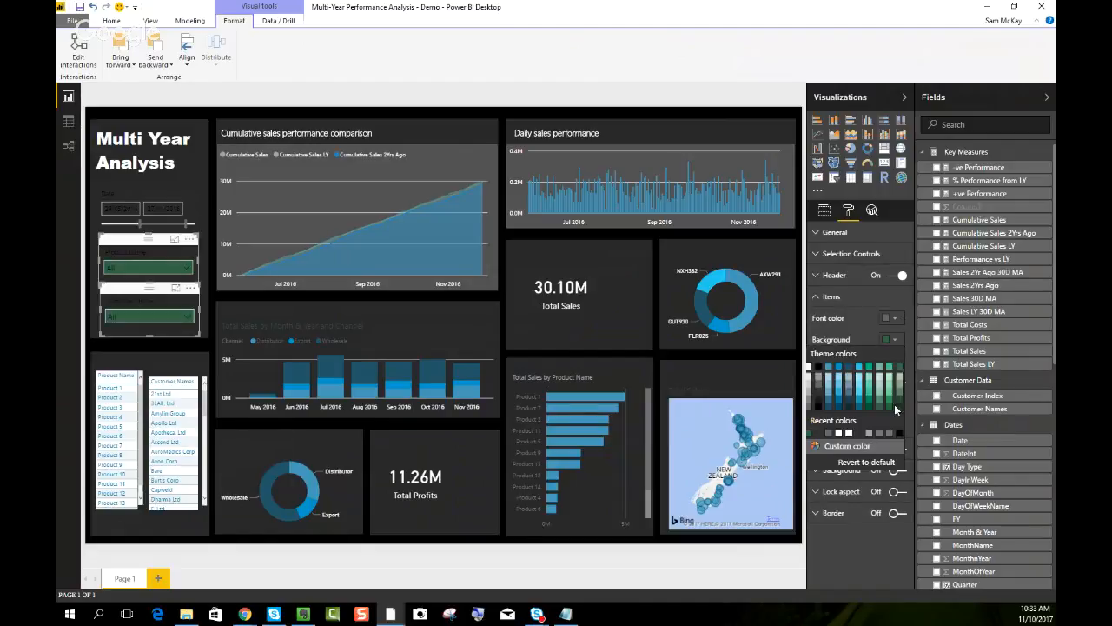
click(897, 406)
Set the item font of both dropdown slicers to white and change their background to a lighter green
click(895, 319)
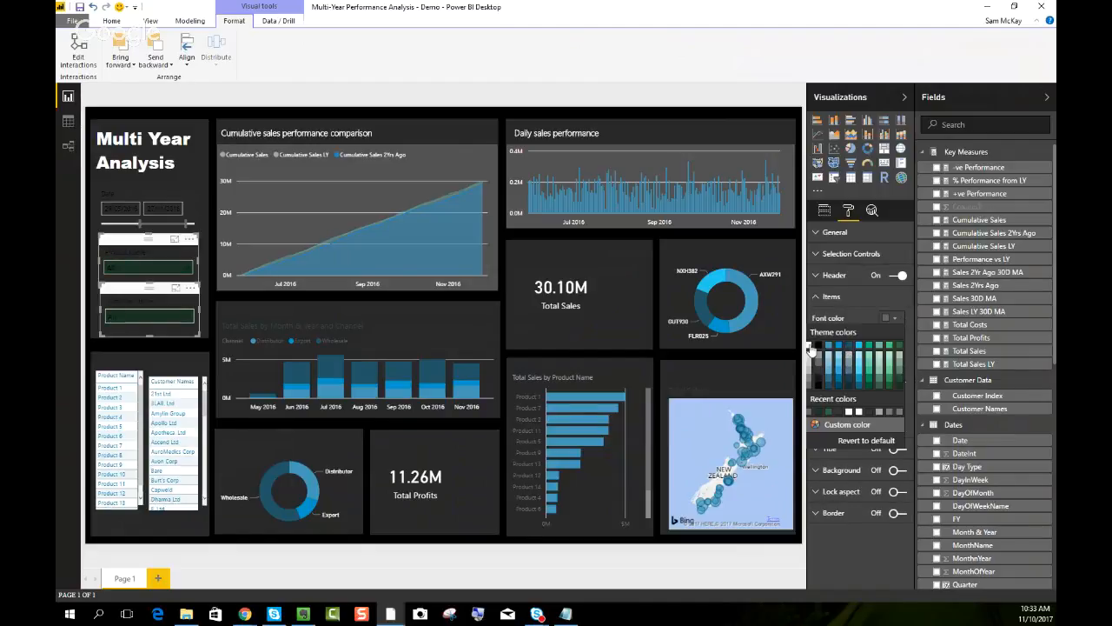
click(817, 347)
click(894, 340)
click(900, 372)
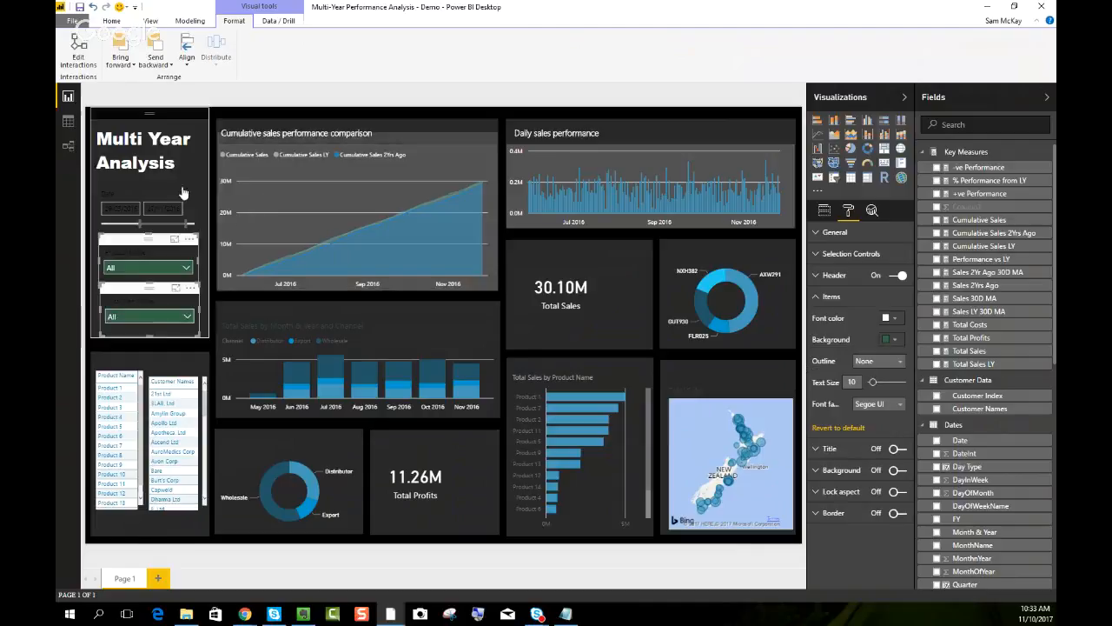
Give the Date slicer's date inputs a dark blue background and white font
click(180, 196)
click(836, 277)
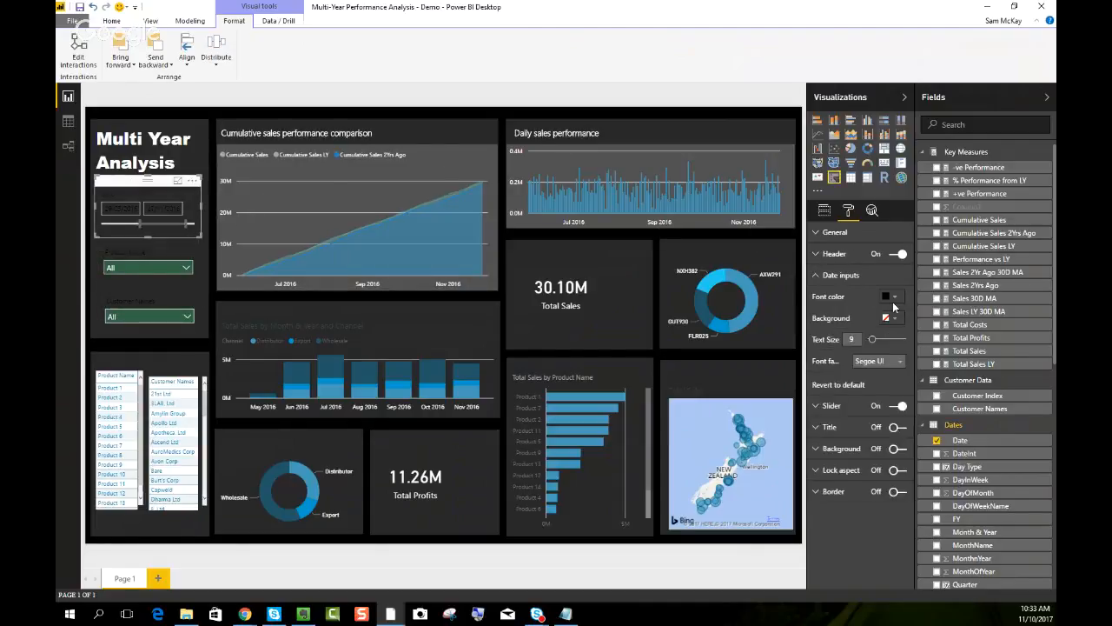
click(891, 318)
click(849, 350)
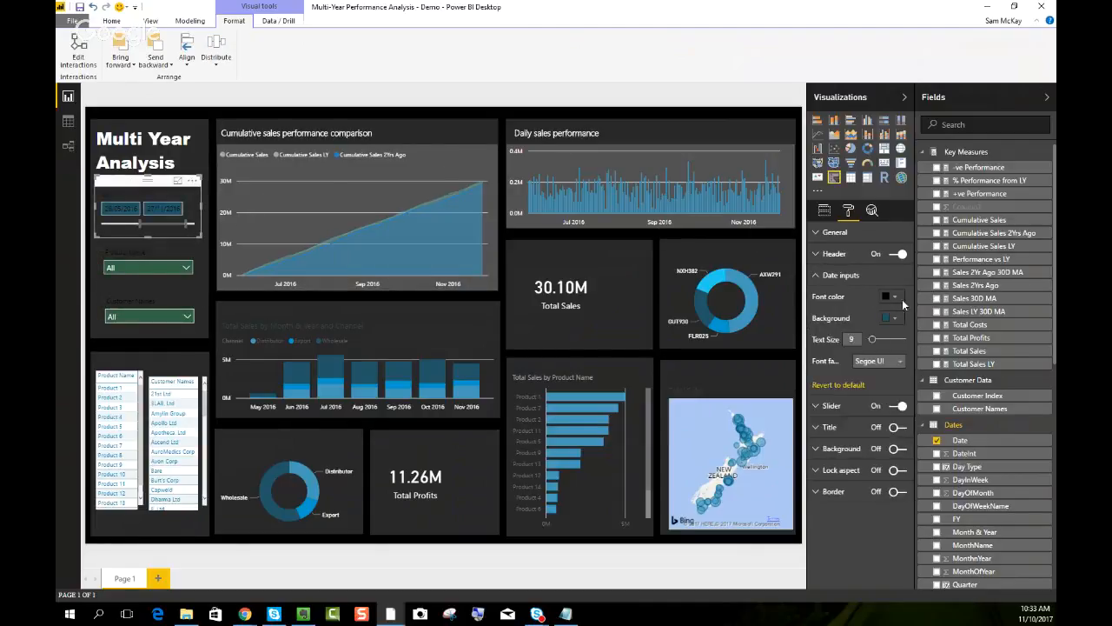
click(893, 296)
click(816, 324)
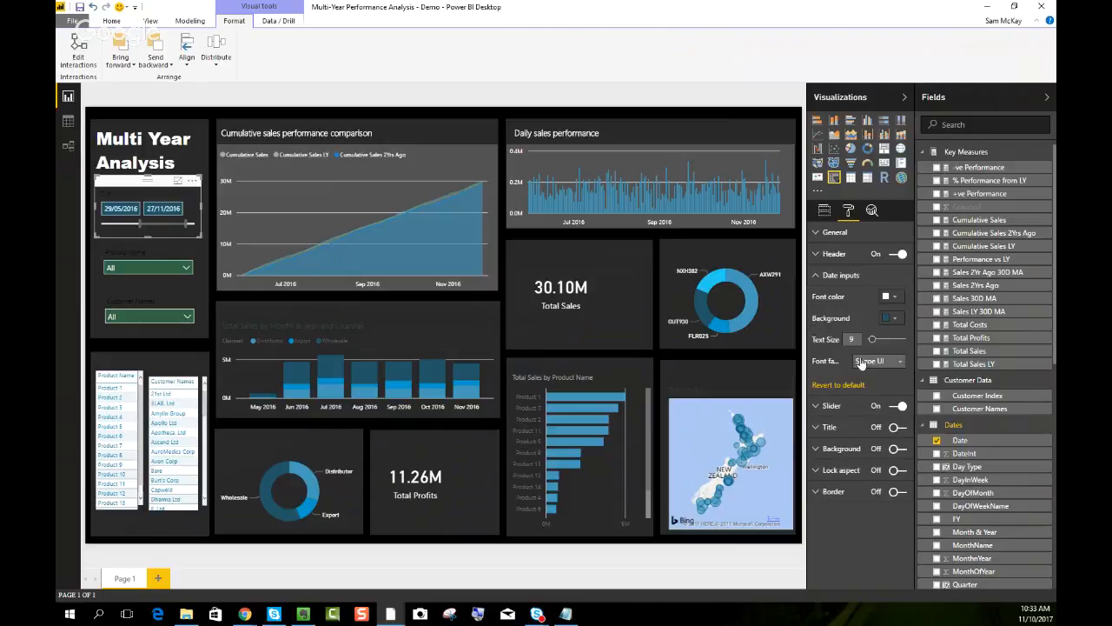
Set the Date slicer's slider color to dark blue
click(837, 405)
click(889, 426)
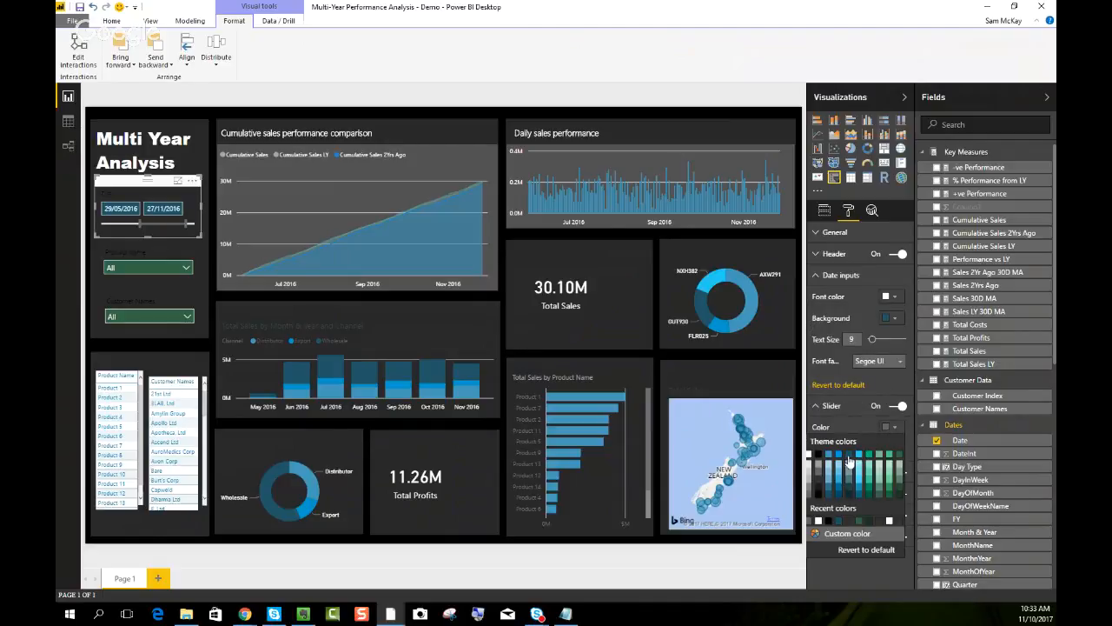
click(848, 458)
click(488, 95)
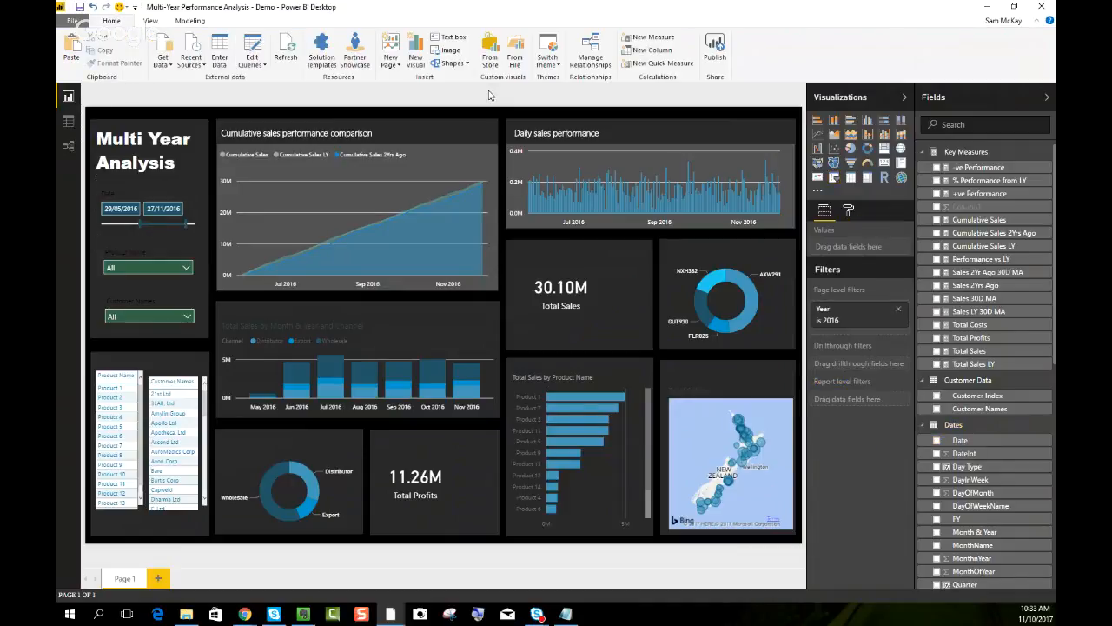
Change the table style of both the Product Name and Customer Names tables to one without background fill
click(174, 369)
ctrl+click(133, 371)
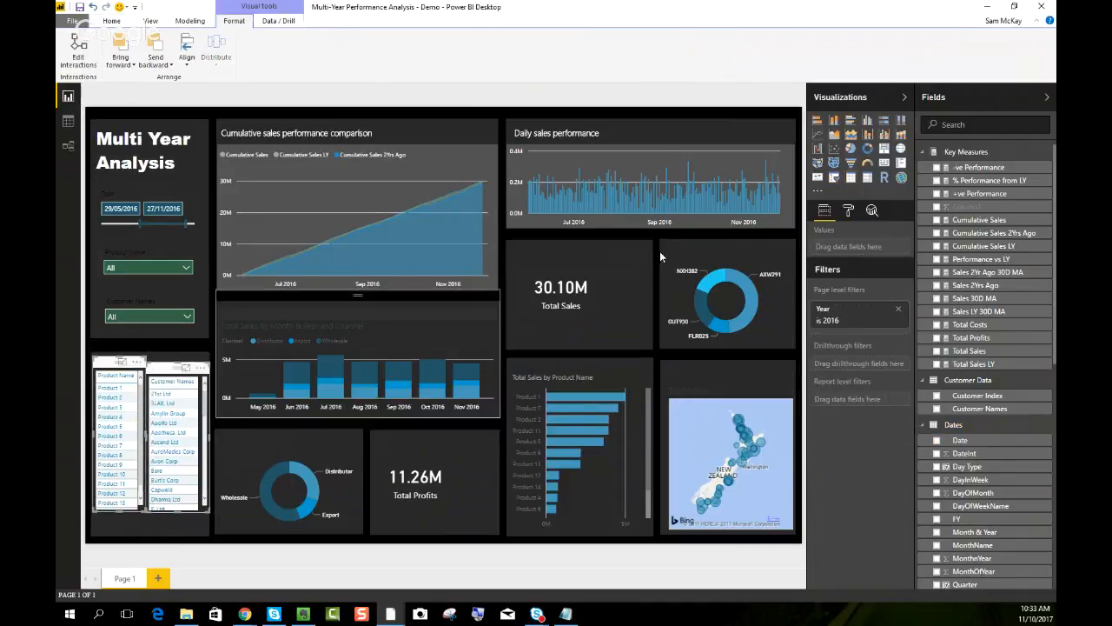
click(849, 209)
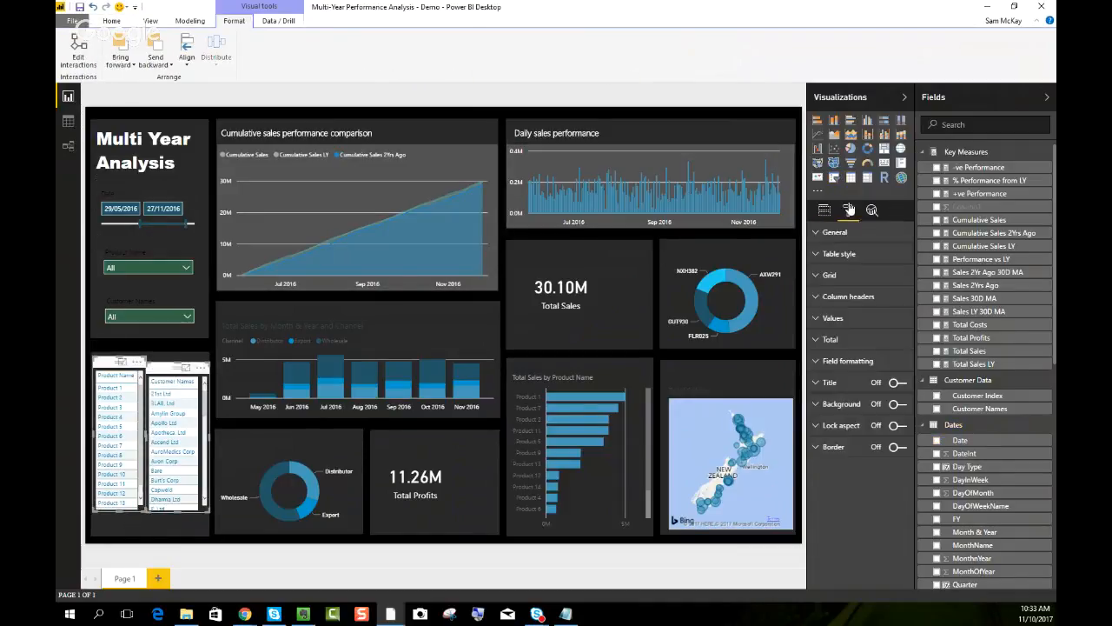
click(877, 275)
click(867, 310)
click(834, 254)
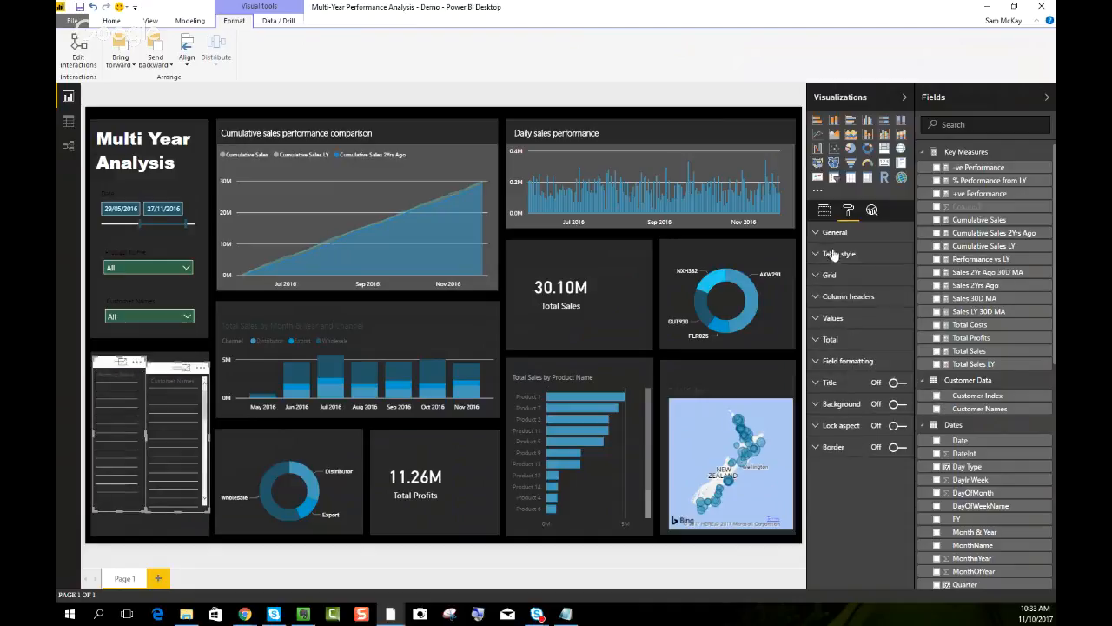
Set the font color and alternate font color of both tables' values to white
click(831, 320)
click(900, 338)
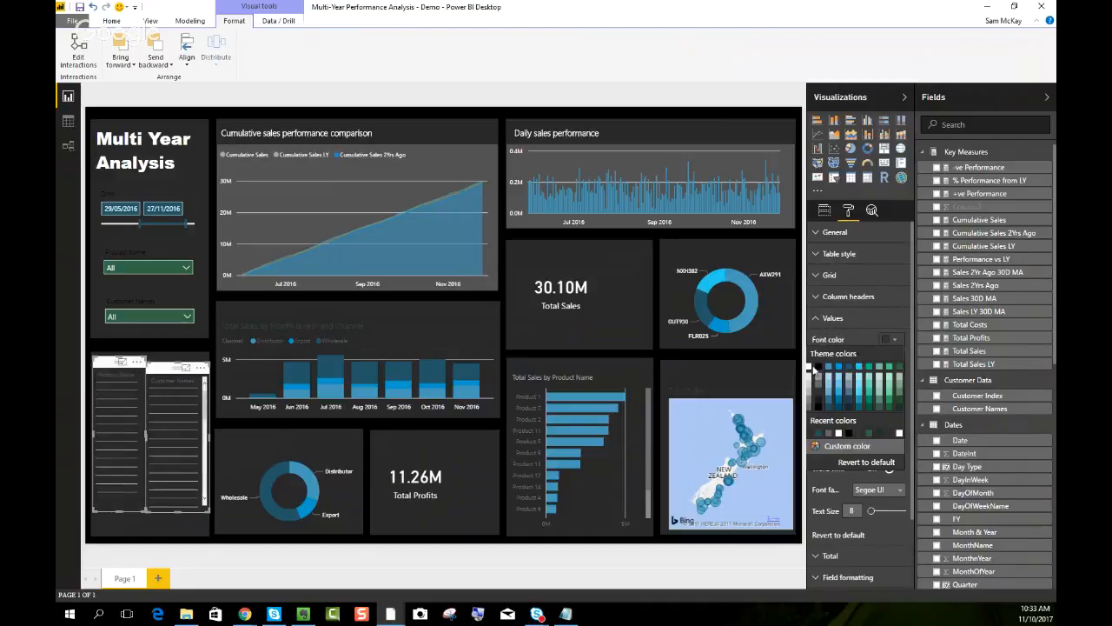
click(816, 371)
click(895, 382)
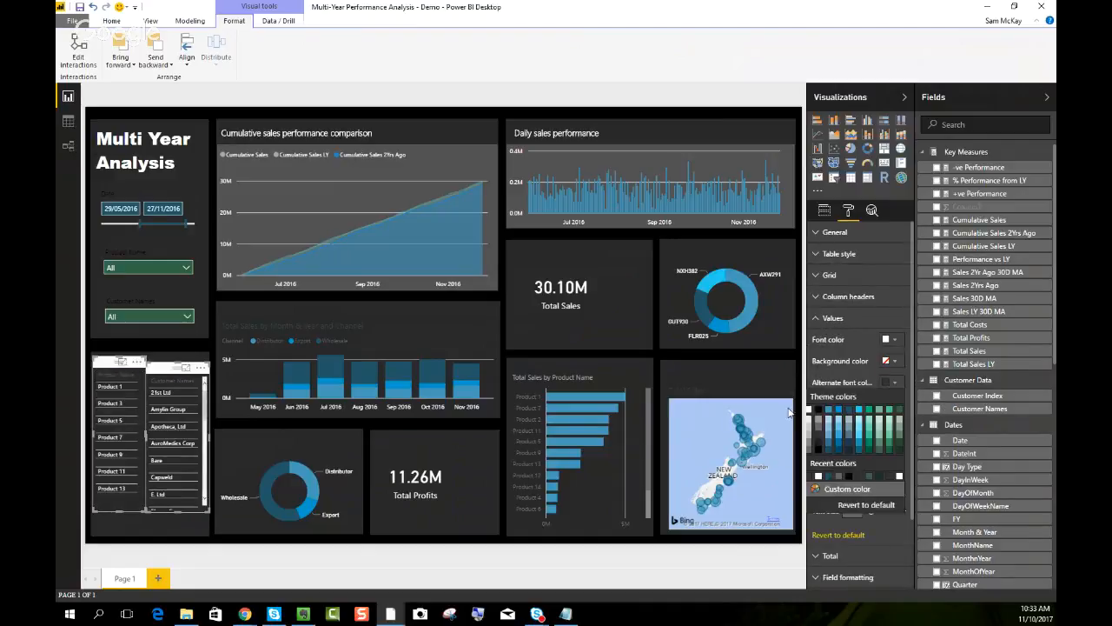
click(815, 415)
Give both tables' column headers a dark blue background and white font
click(849, 297)
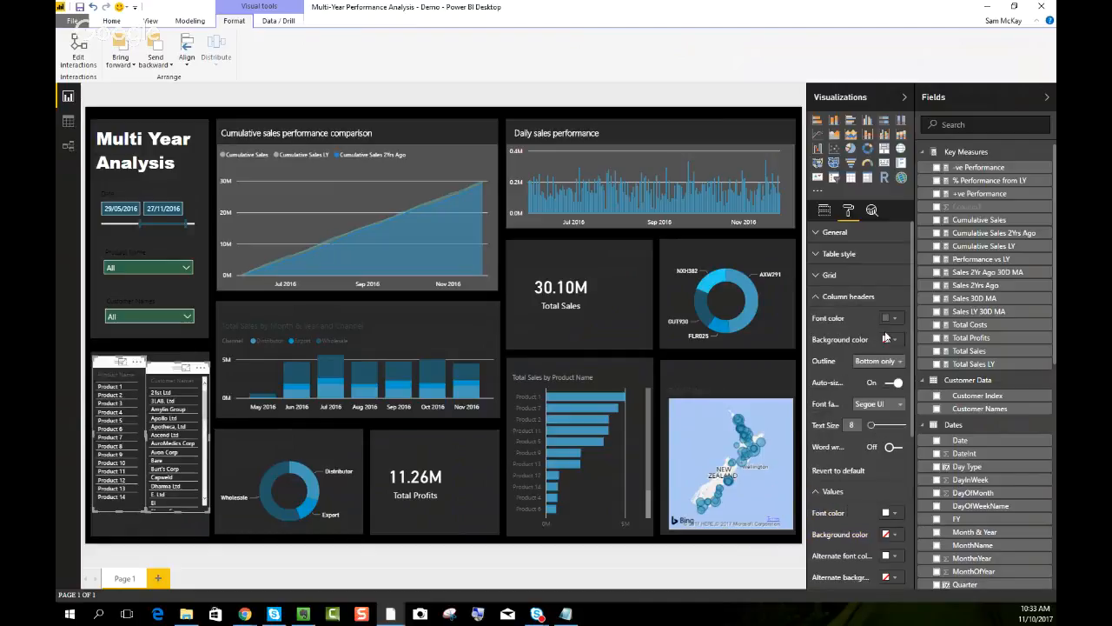
click(895, 339)
click(853, 371)
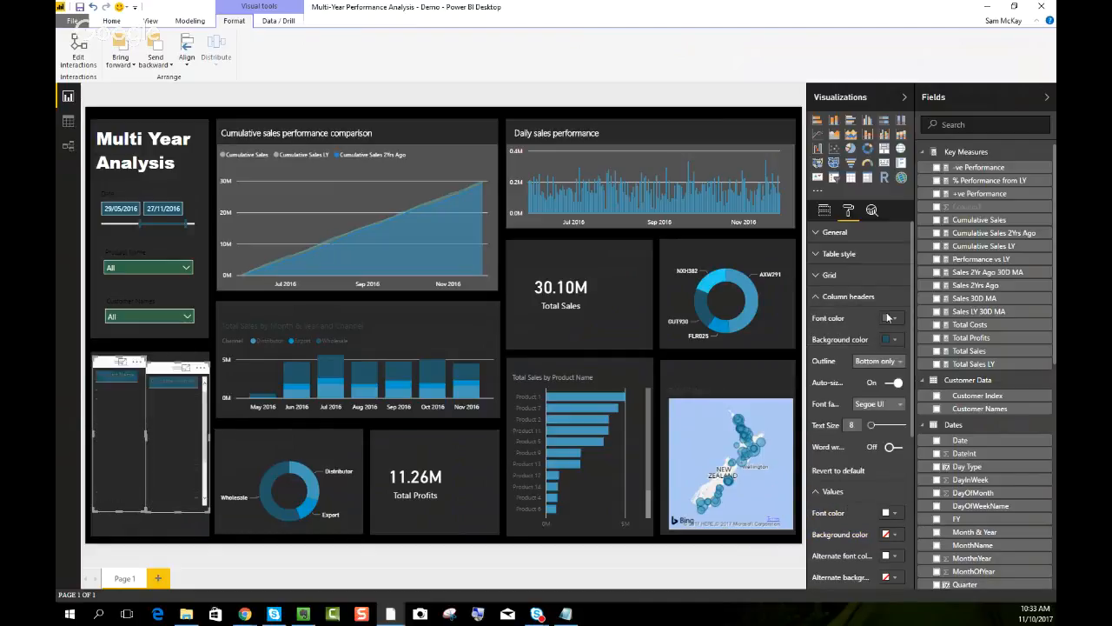
click(889, 320)
click(815, 351)
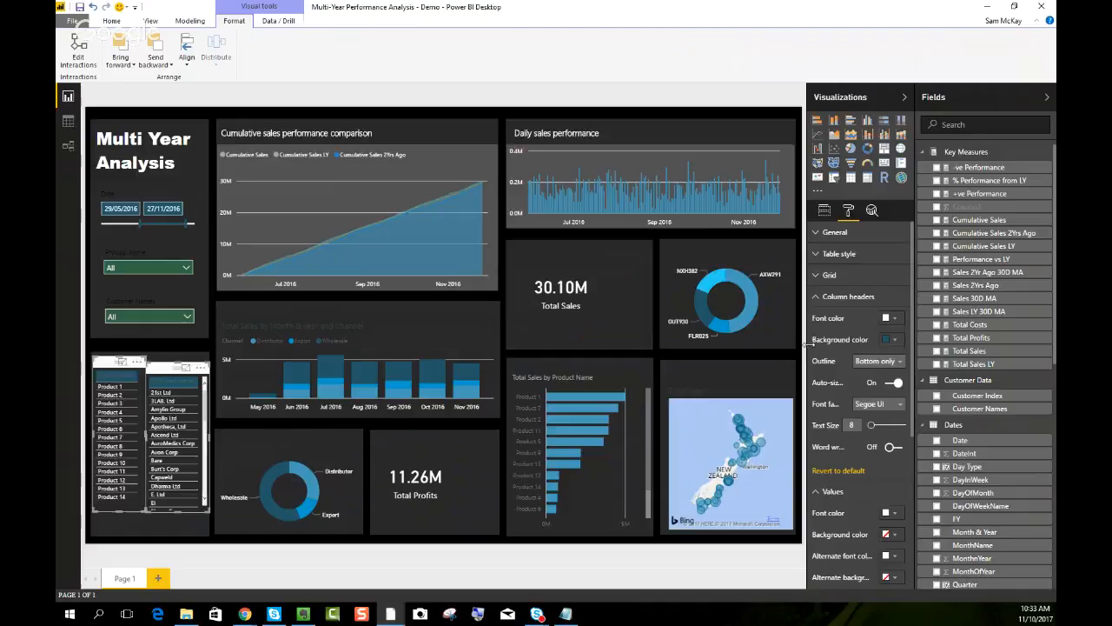
click(526, 99)
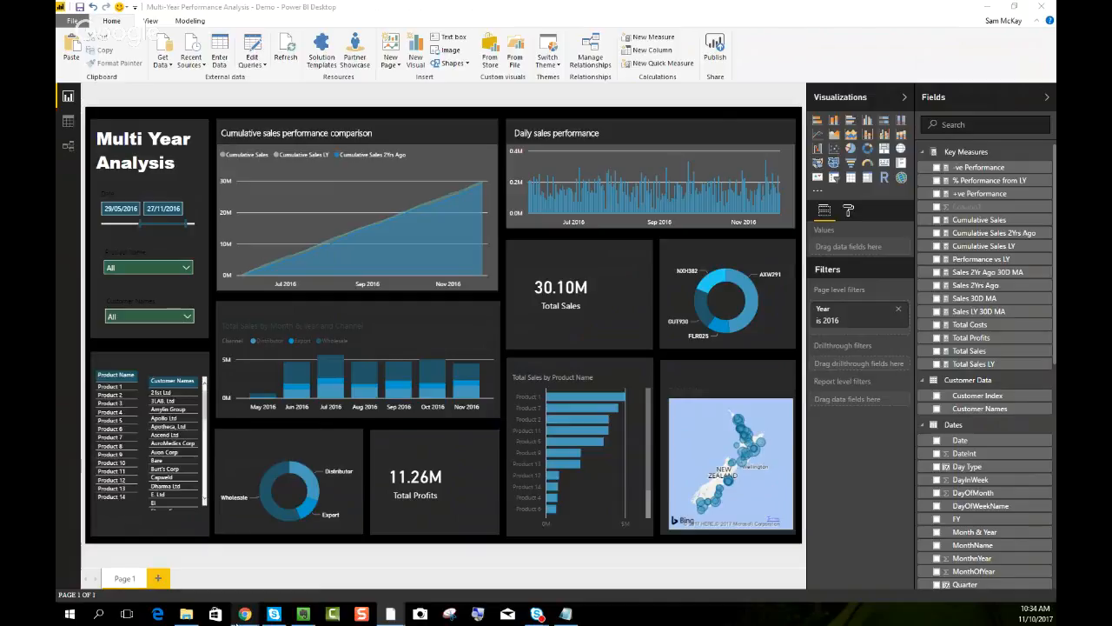
Switch to Chrome and open the Flaticon home page by way of the bookmarked Employees icon pack
mouse_move(235, 622)
mouse_move(329, 590)
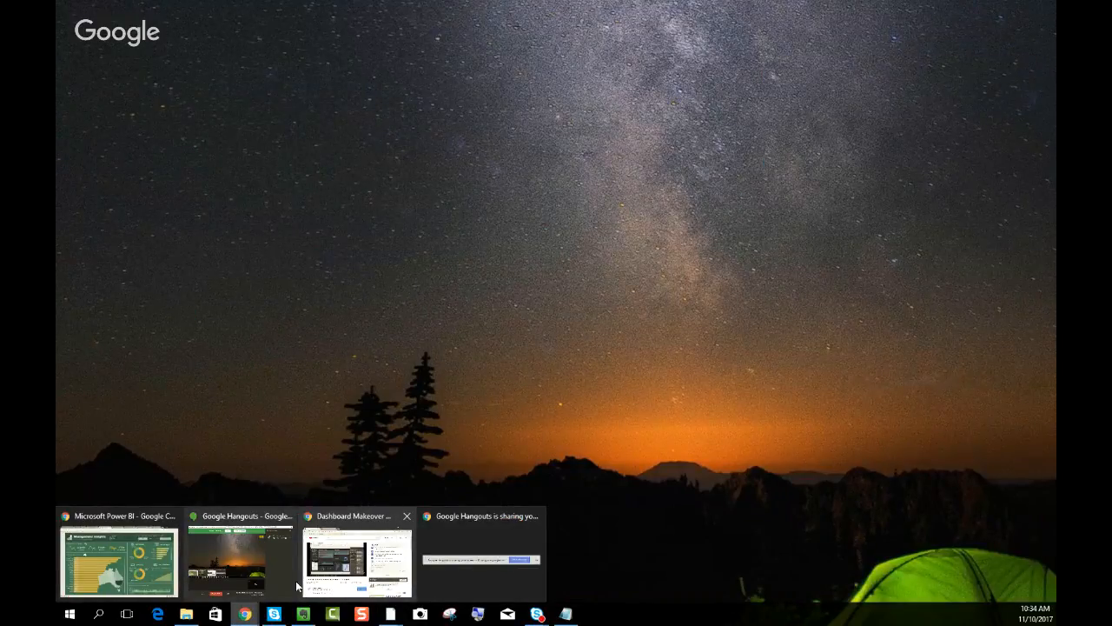
click(119, 560)
click(856, 9)
click(289, 47)
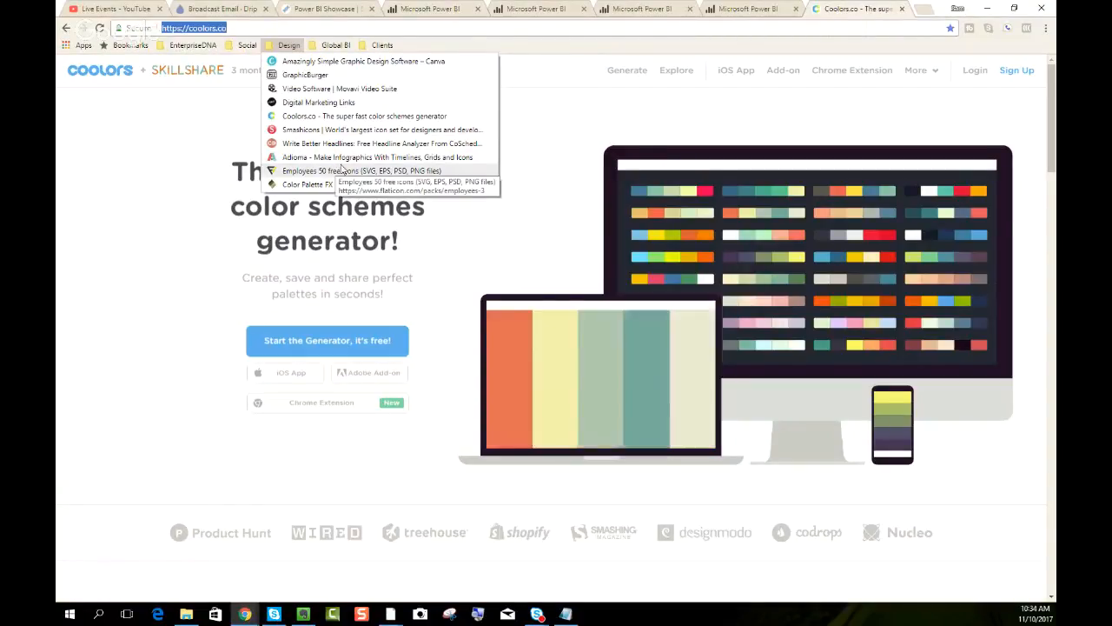
click(386, 171)
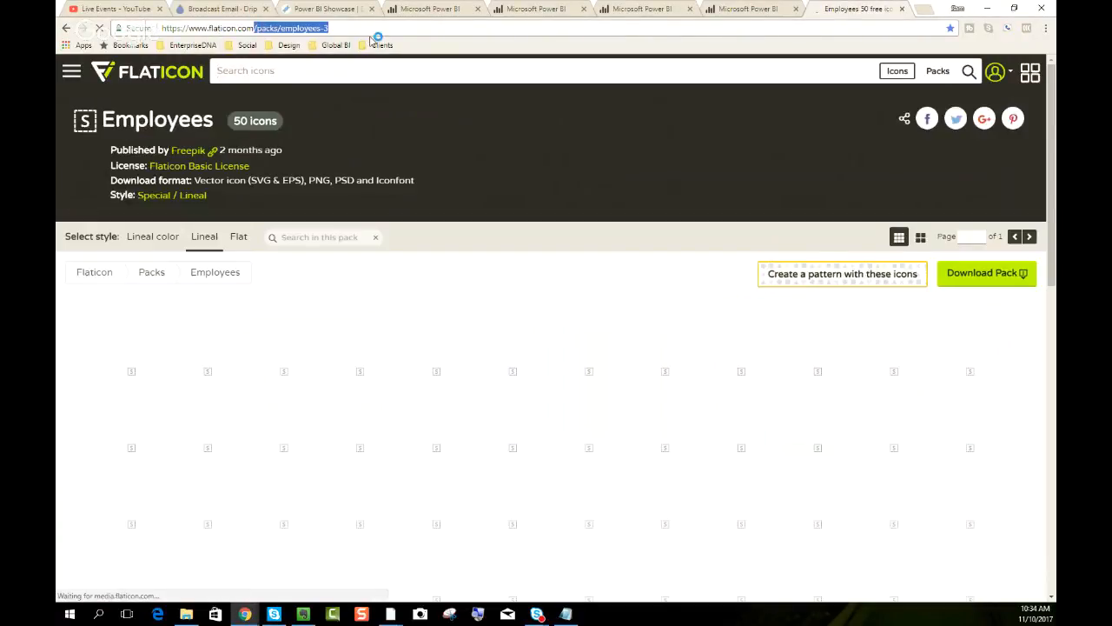
key(BackSpace)
key(Return)
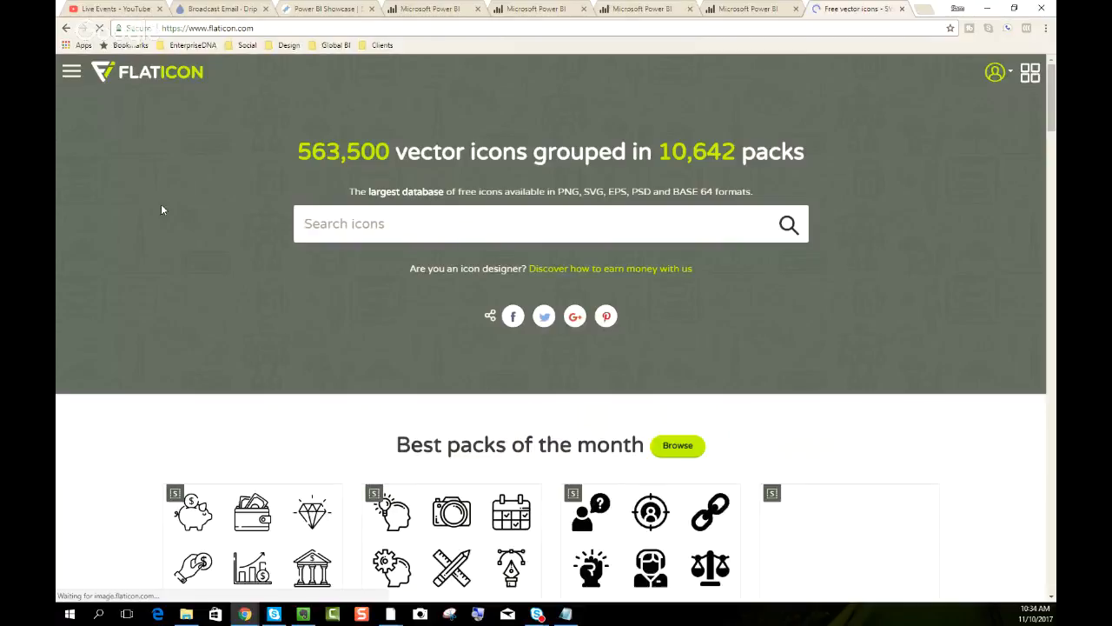
Browse the best icon packs of the month and search Flaticon for "line charts"
scroll(235, 169, down, 5)
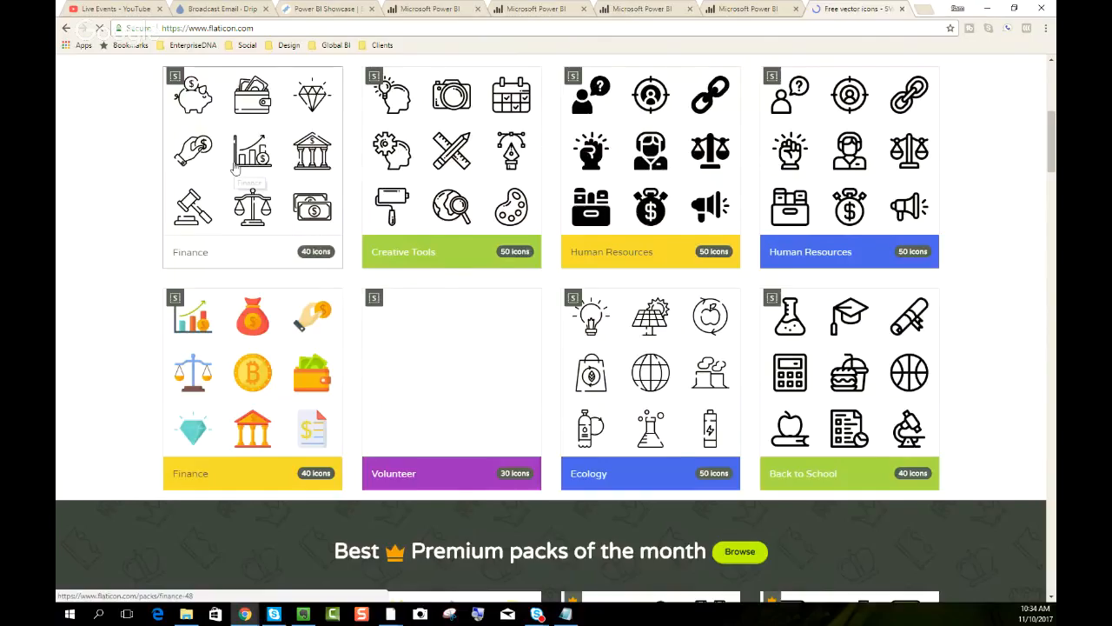
scroll(234, 168, up, 5)
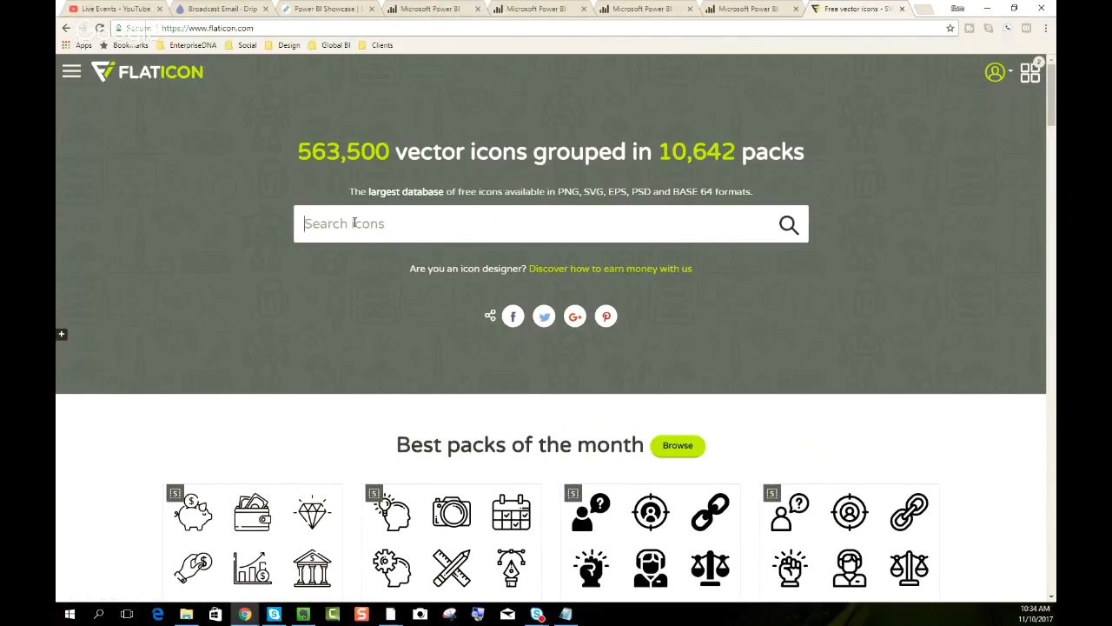
text(l)
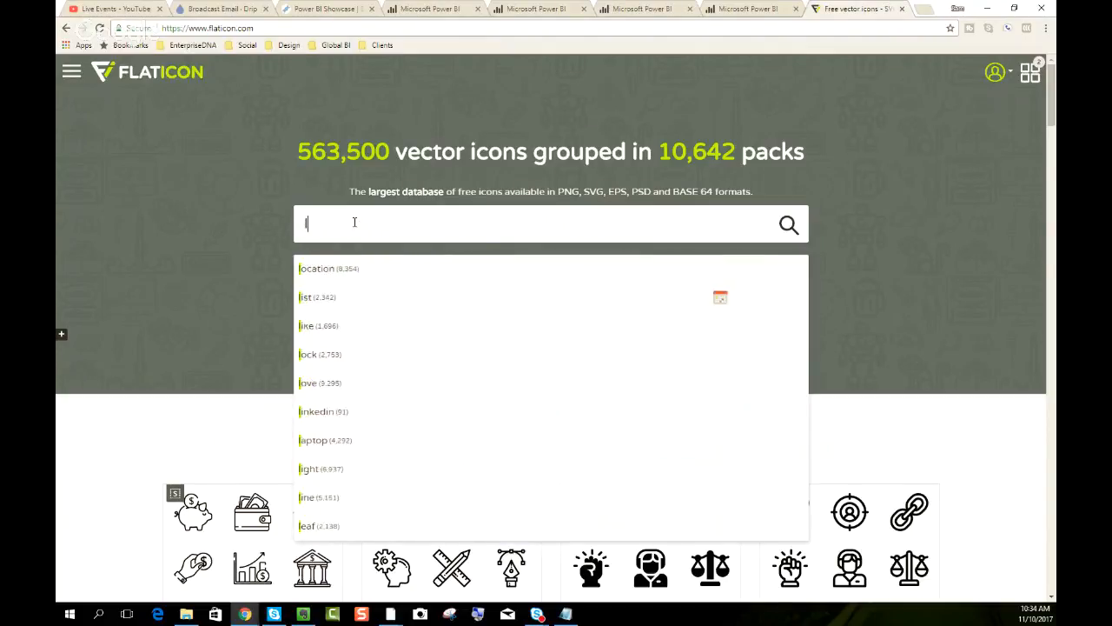
text(ine charts)
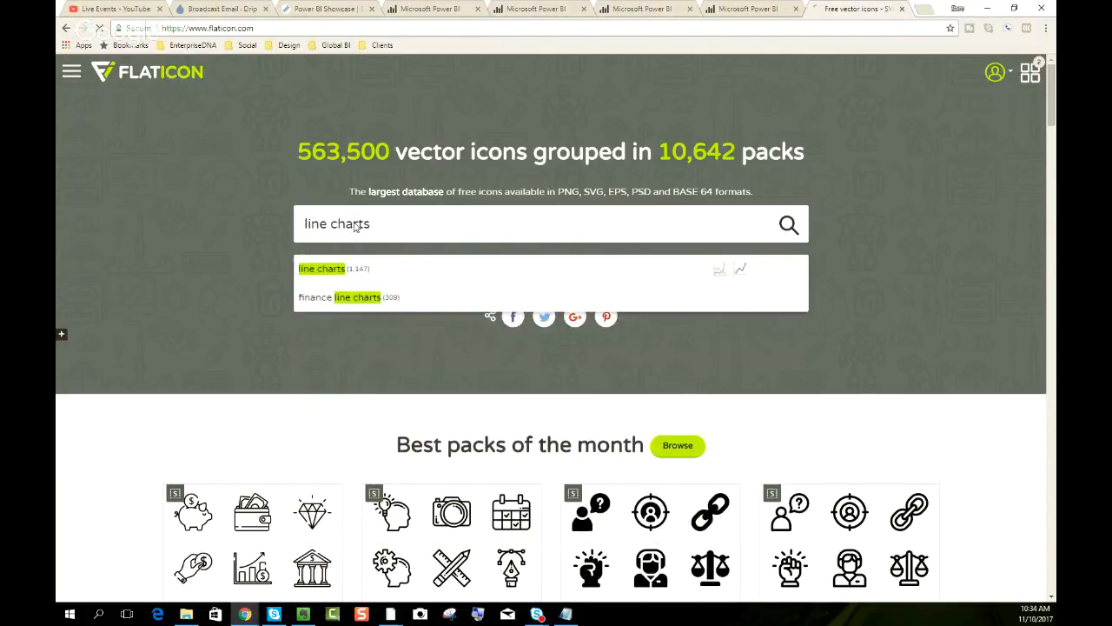
Look over Flaticon's "line charts" icon results and switch back to the Power BI report
key(Return)
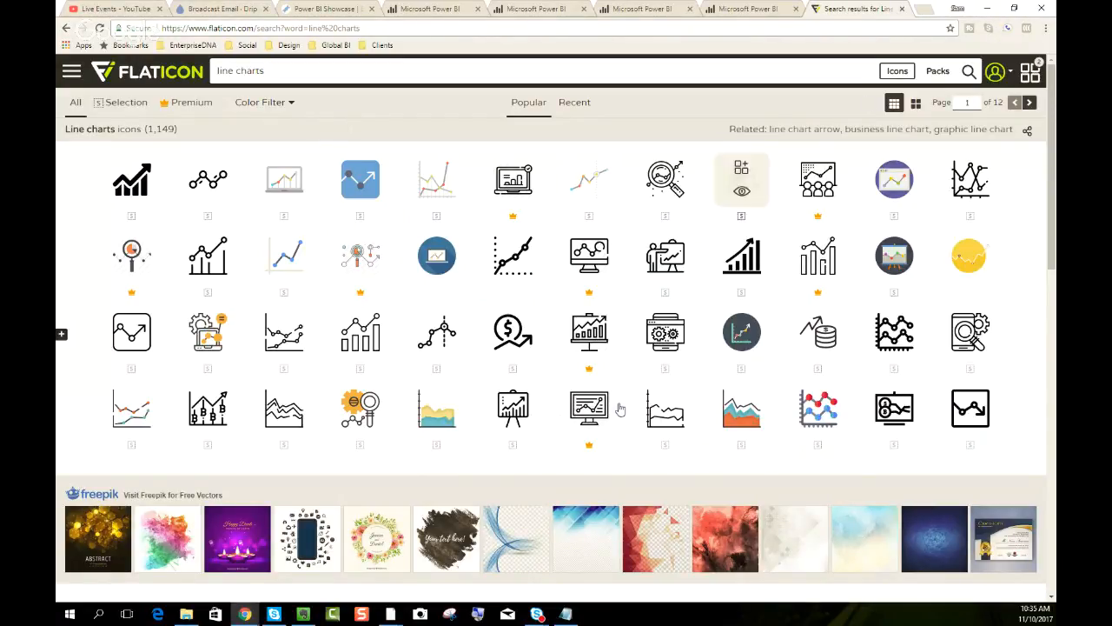
click(991, 9)
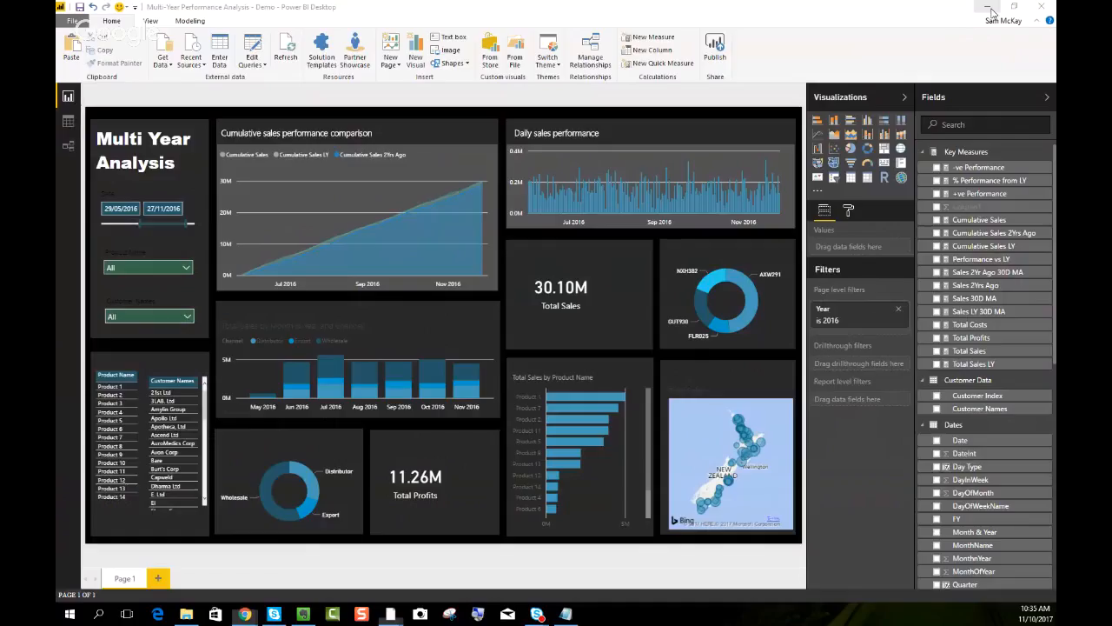
Insert the line-chart (1) image from the ENTERPRISE DNA > Images & Marketing > Icon Vectors folder
click(450, 54)
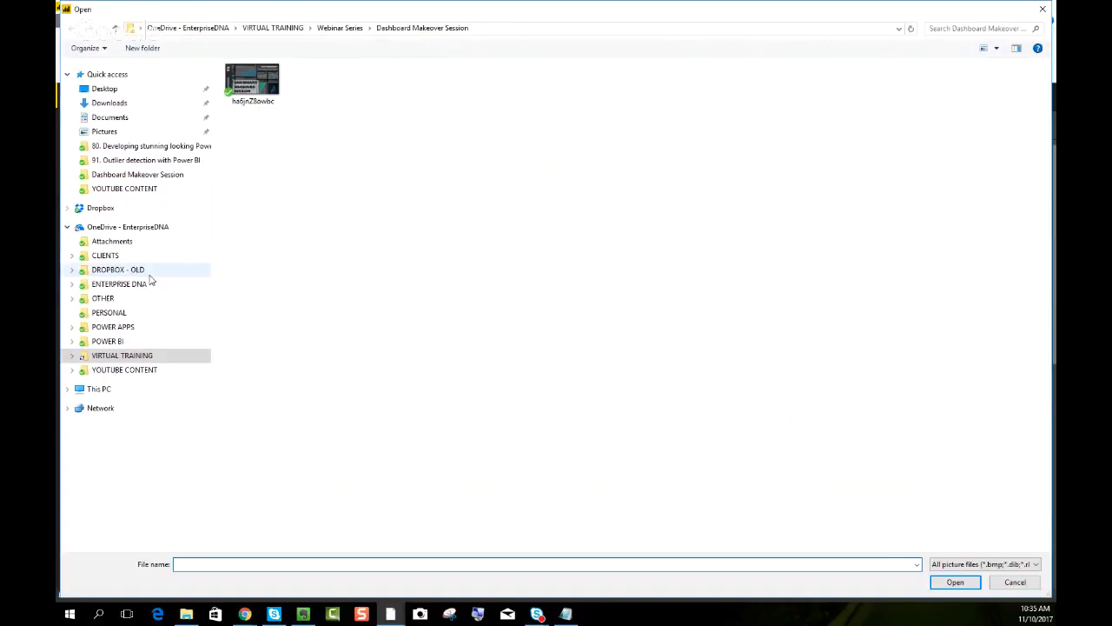
click(119, 284)
double_click(274, 145)
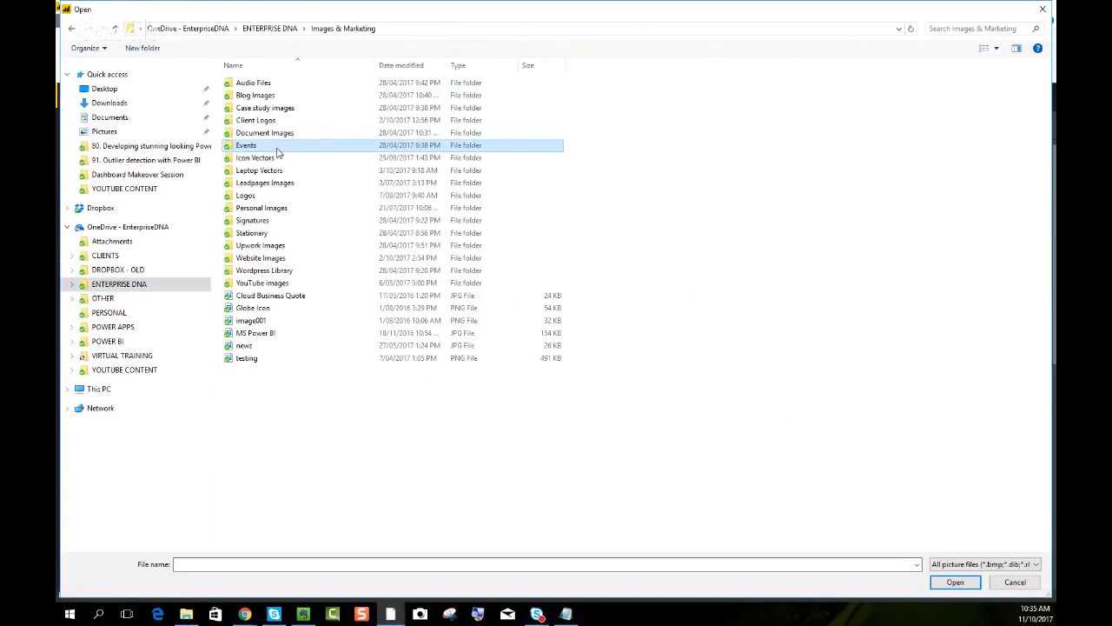
double_click(274, 158)
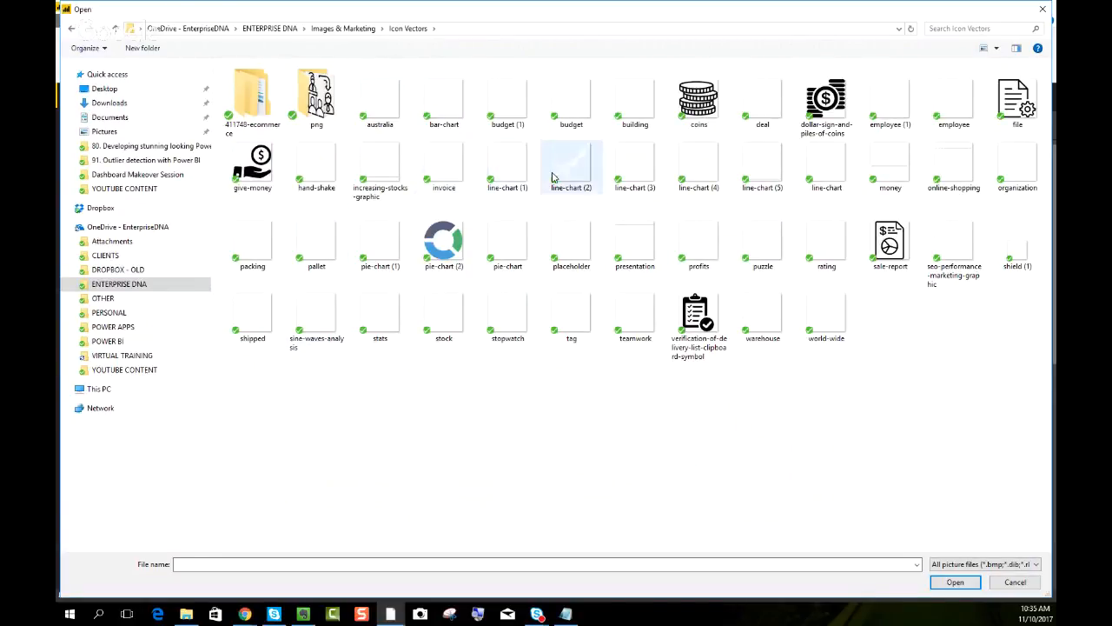
double_click(511, 169)
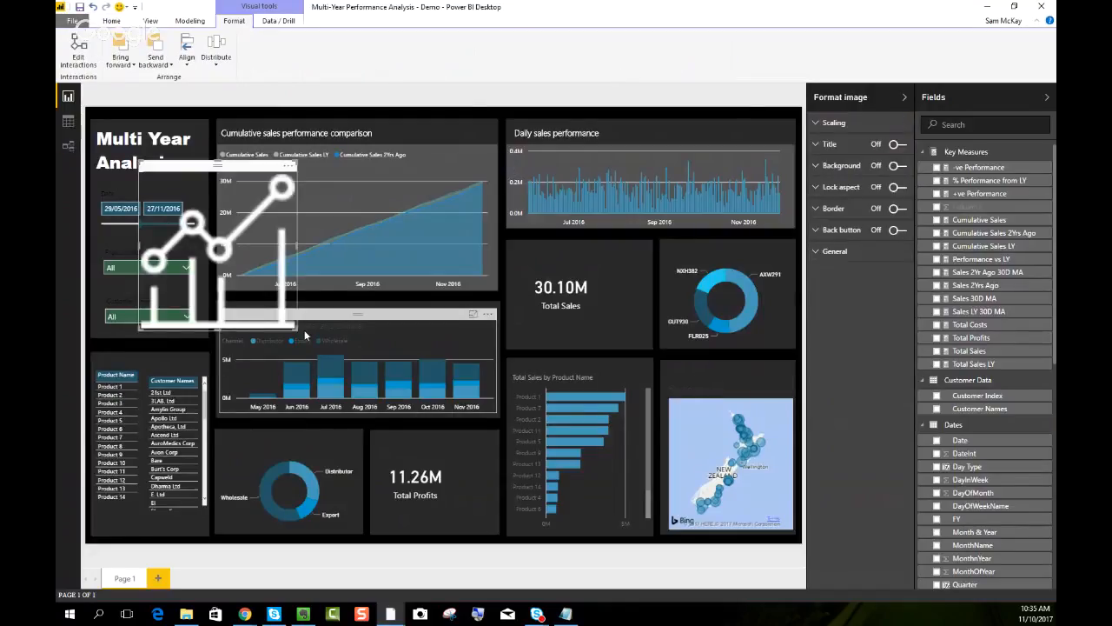
Shrink the inserted line chart icon and place it at the right end of the Cumulative sales performance comparison heading
drag(283, 310, 454, 138)
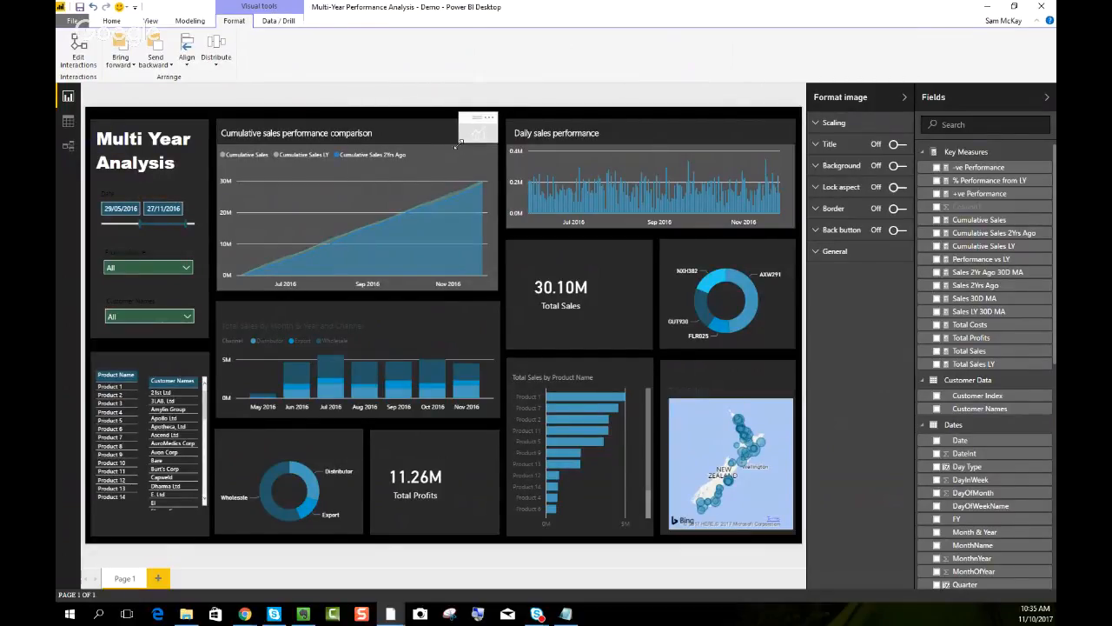
click(479, 94)
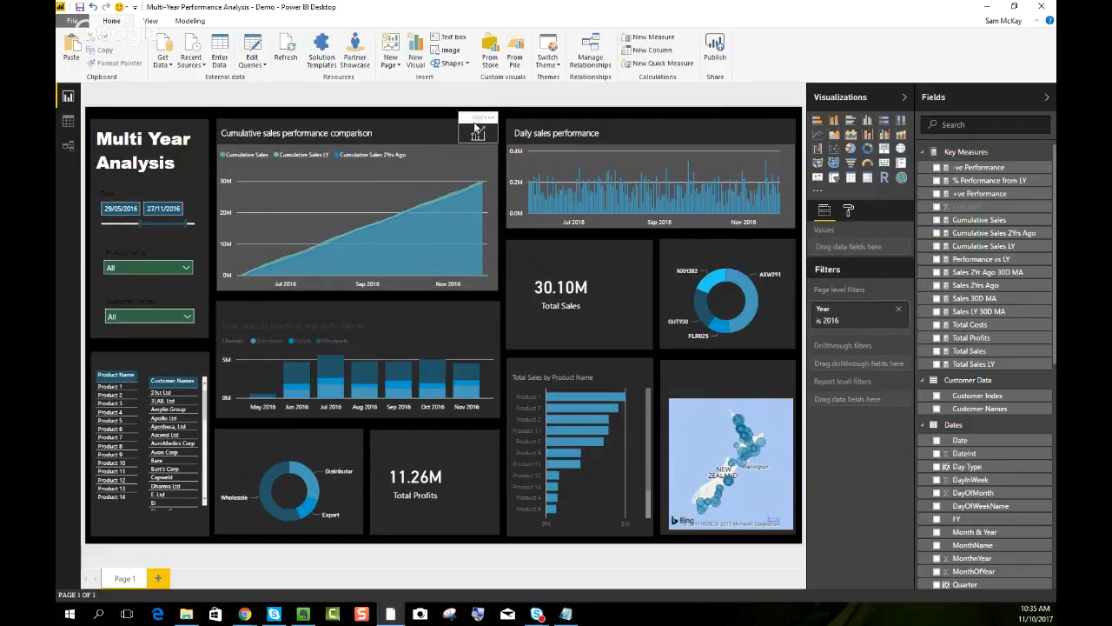
click(475, 126)
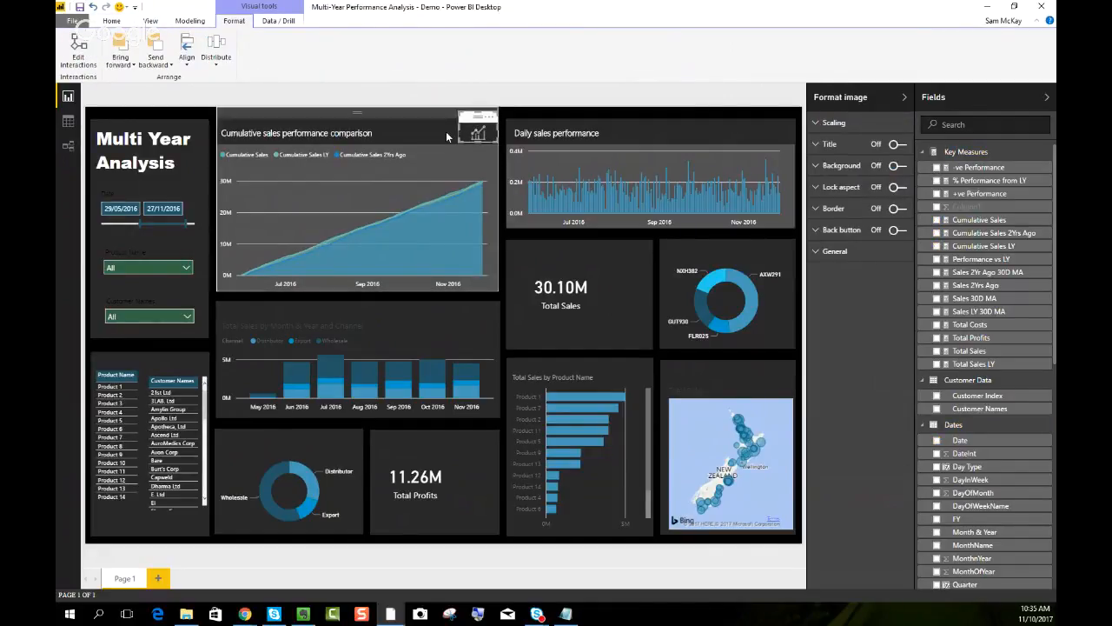
click(449, 99)
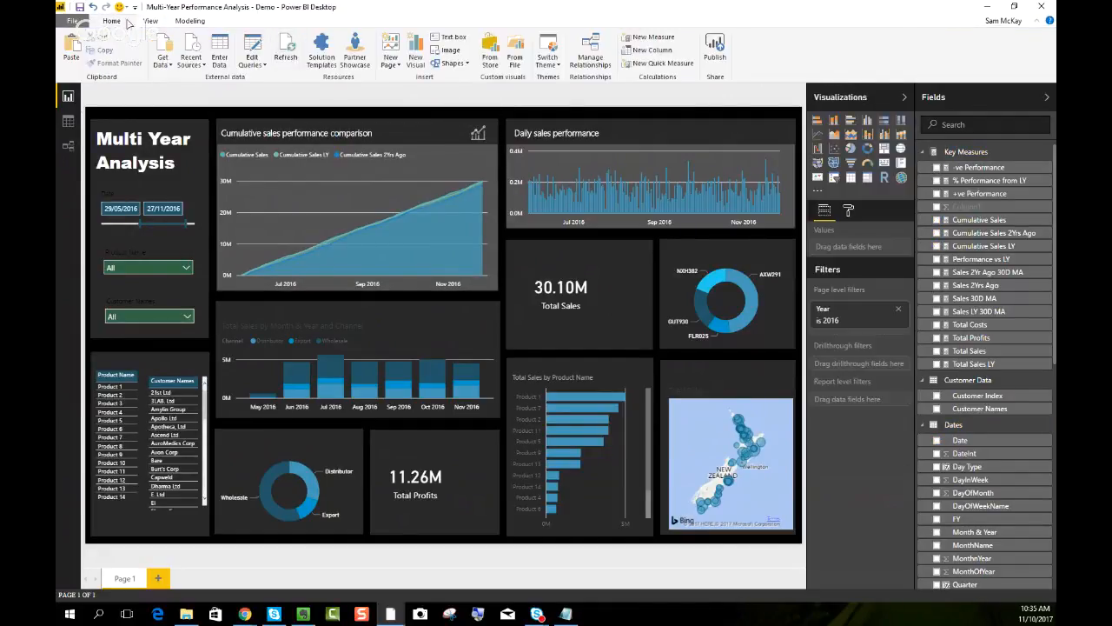
Insert the line-chart (3) image and fit it as a small icon at the right end of the Daily sales performance heading
click(449, 55)
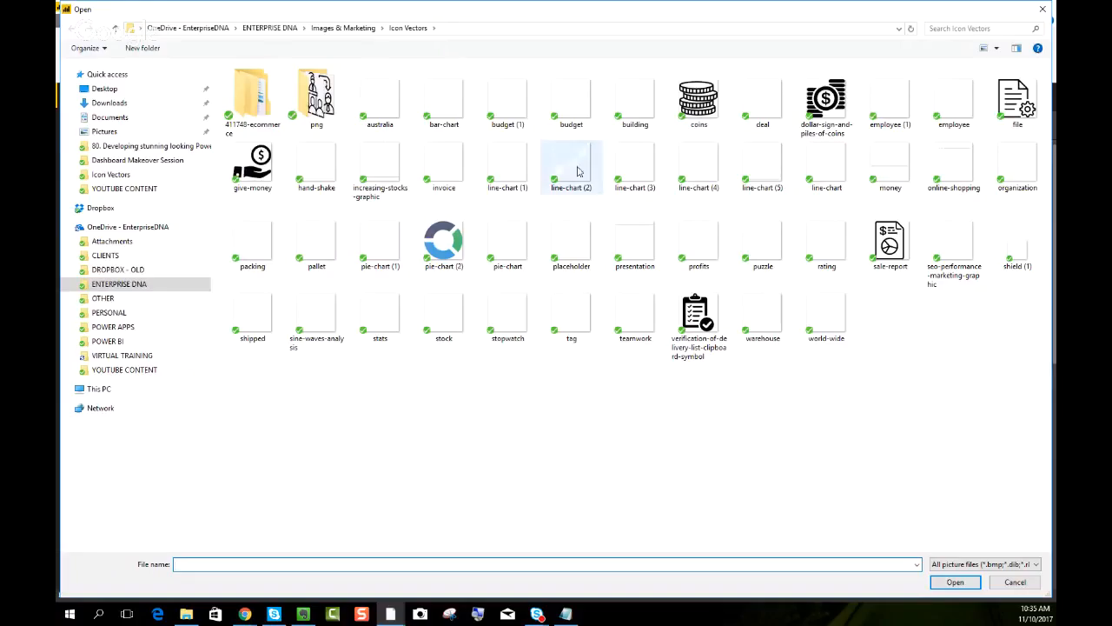
double_click(624, 169)
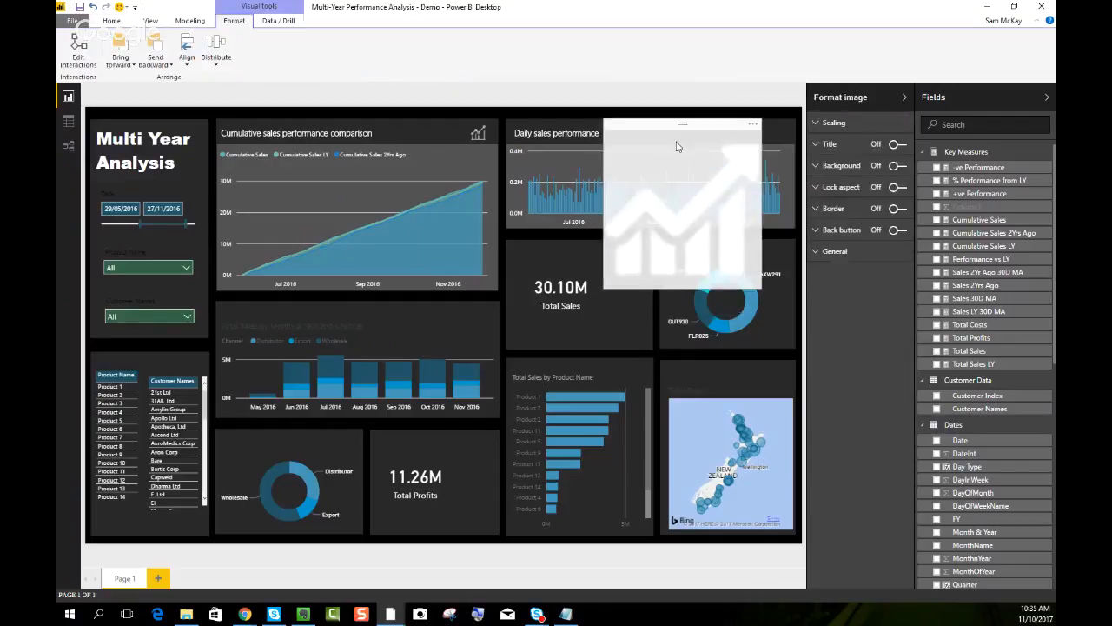
drag(620, 276, 779, 129)
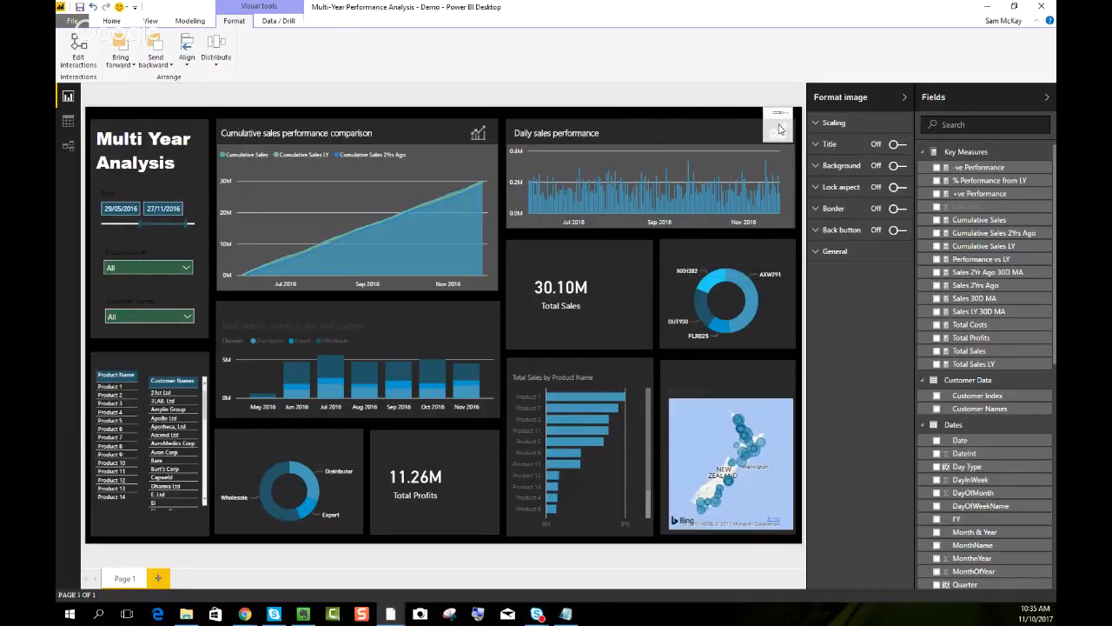
click(722, 100)
Adjust the size and position of the Cumulative sales heading's icon to match the Daily sales performance icon
click(475, 139)
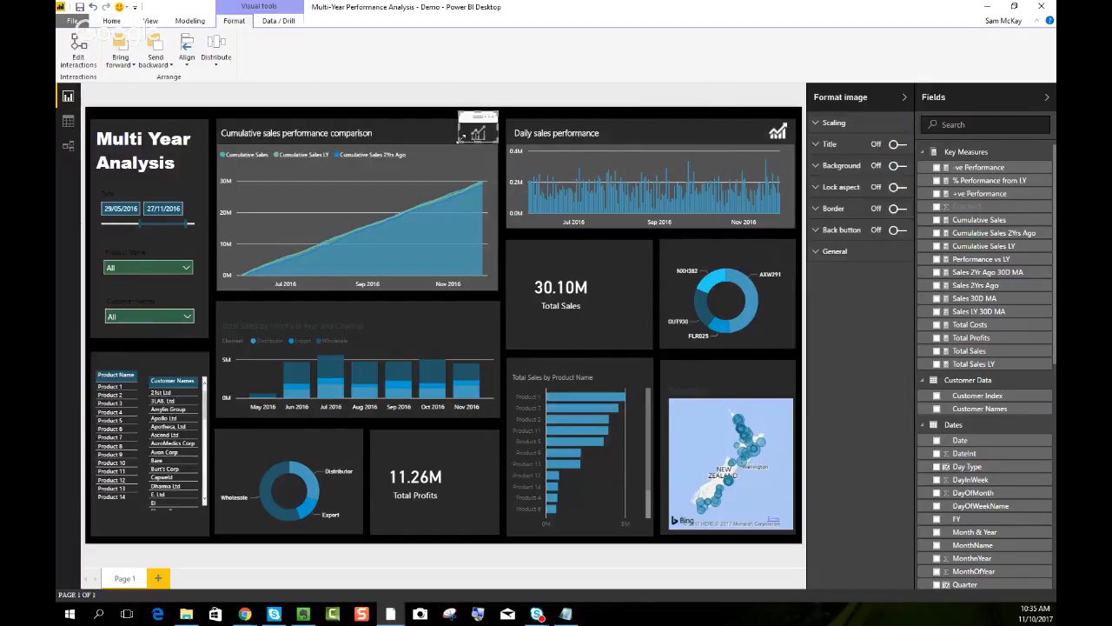
drag(478, 132, 475, 129)
click(725, 95)
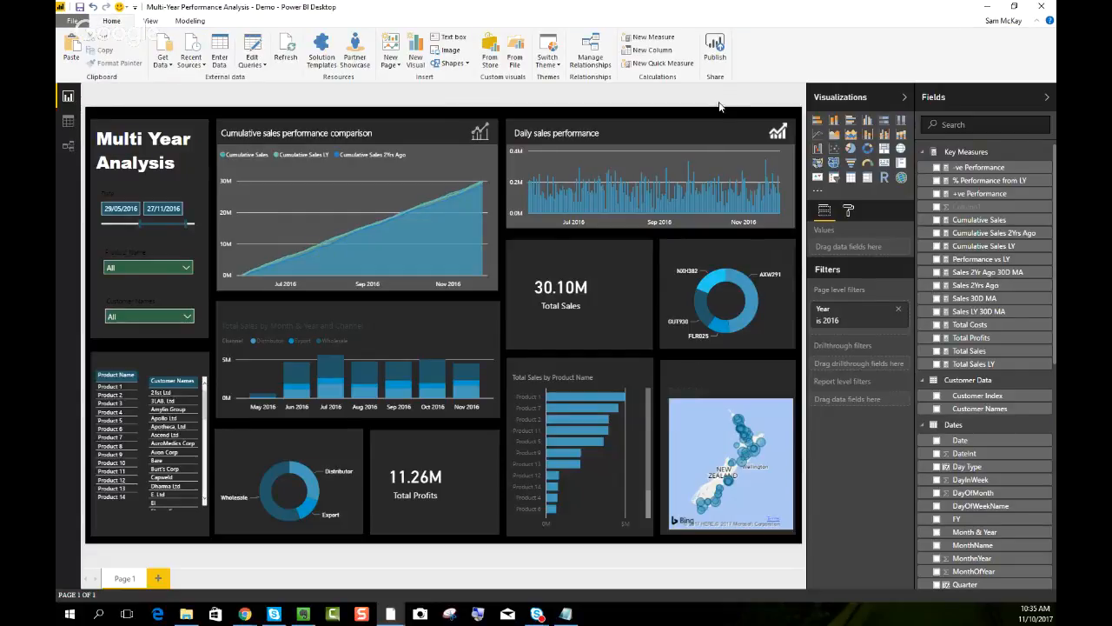
Extend the New Zealand map visual upward to the top of its grey panel
click(730, 458)
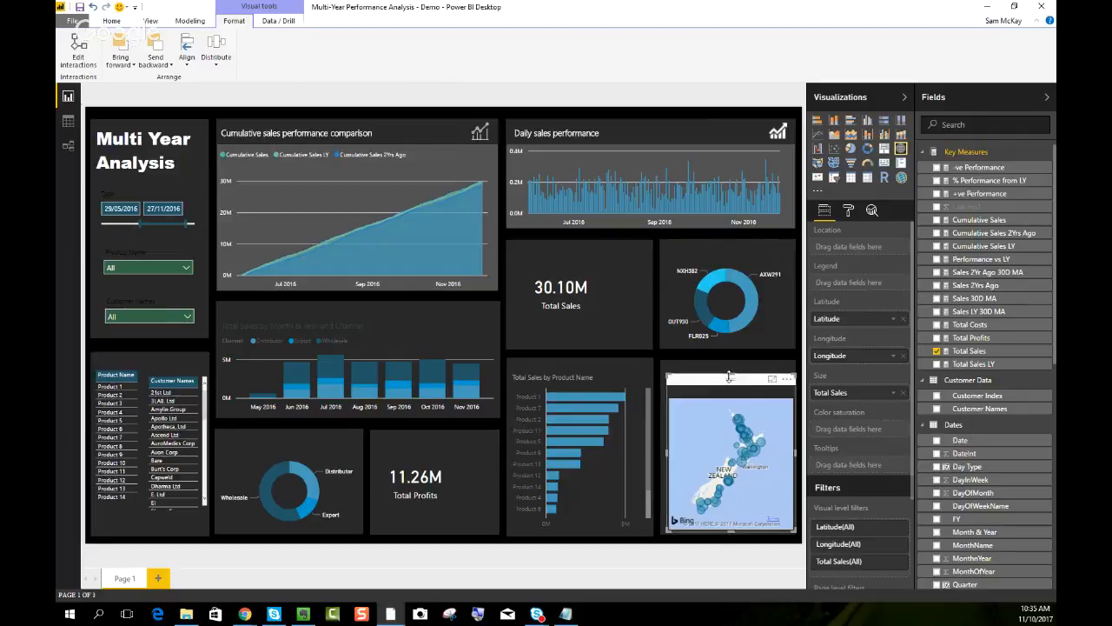
drag(732, 375, 734, 361)
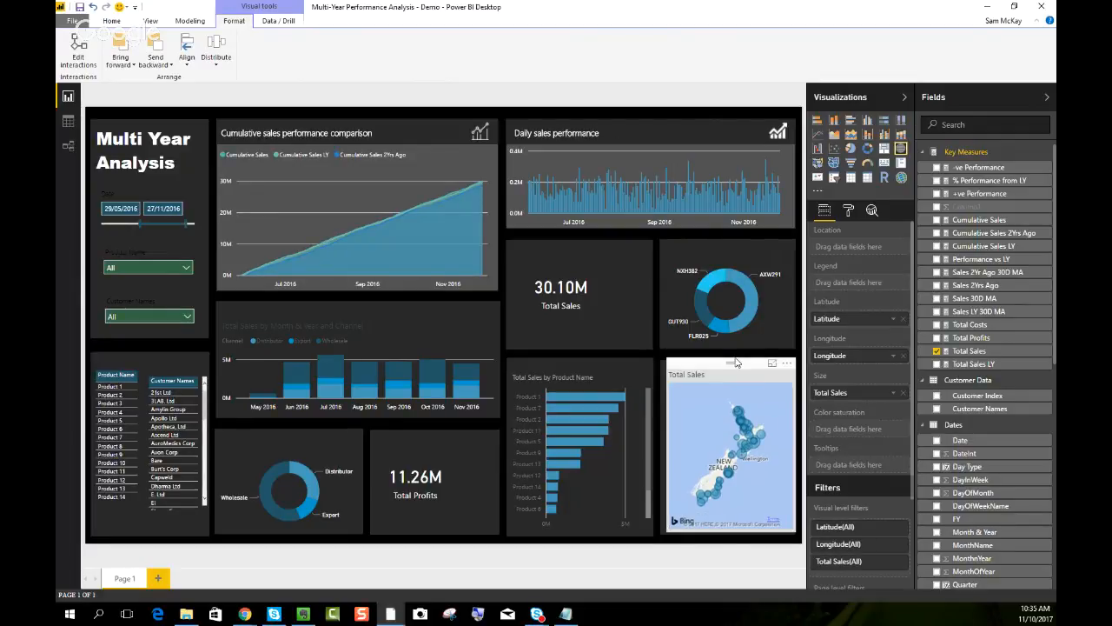
click(658, 374)
click(714, 361)
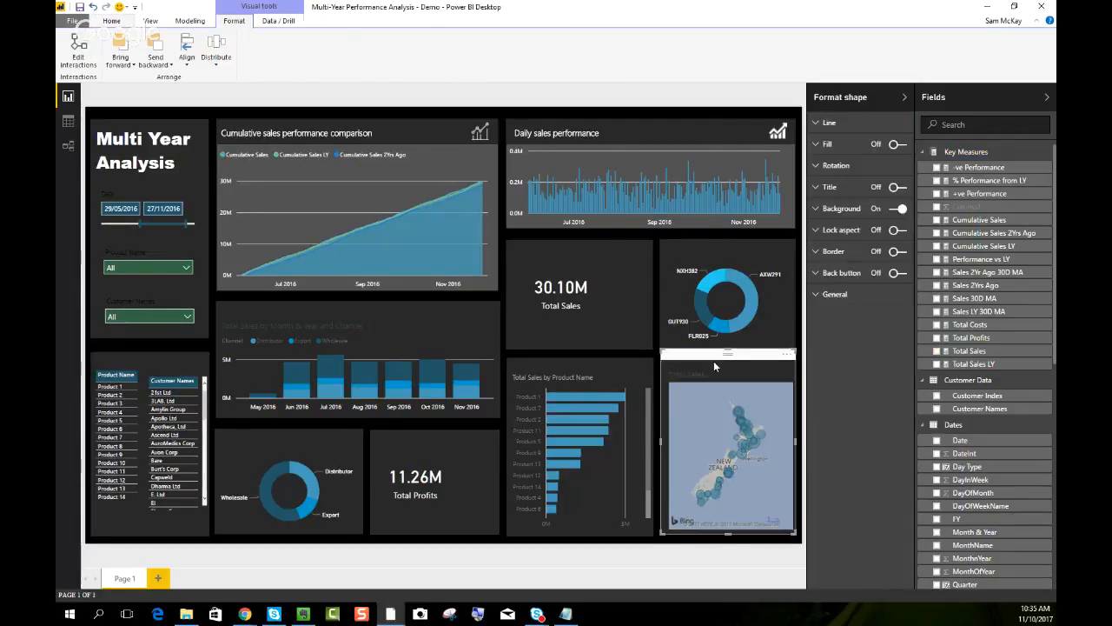
click(693, 96)
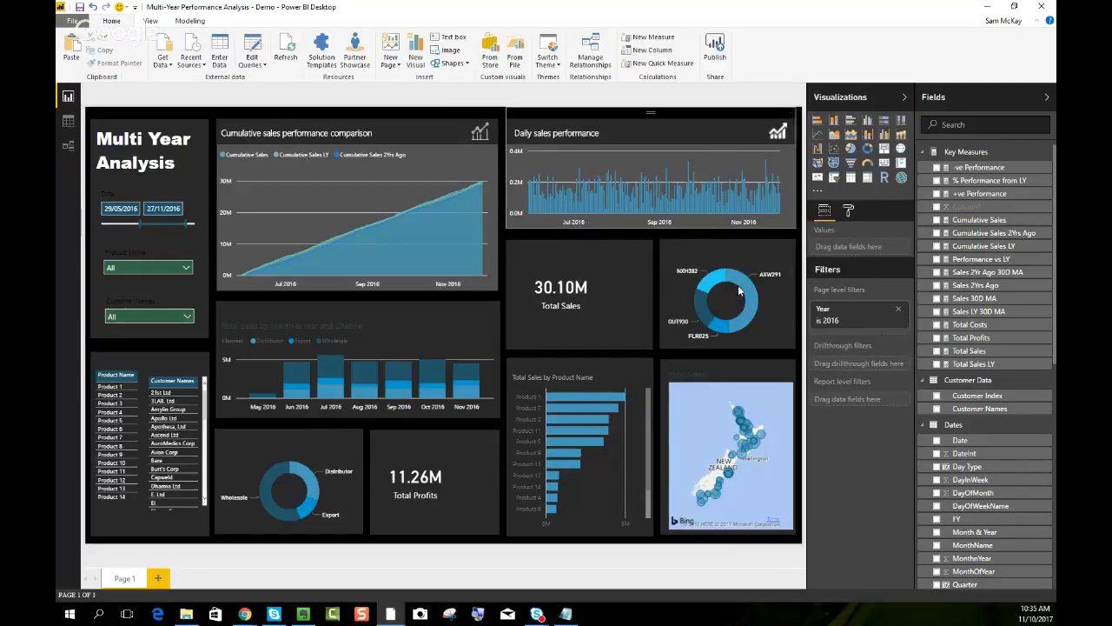
Set the map's style theme to Aerial and turn off its title
click(741, 376)
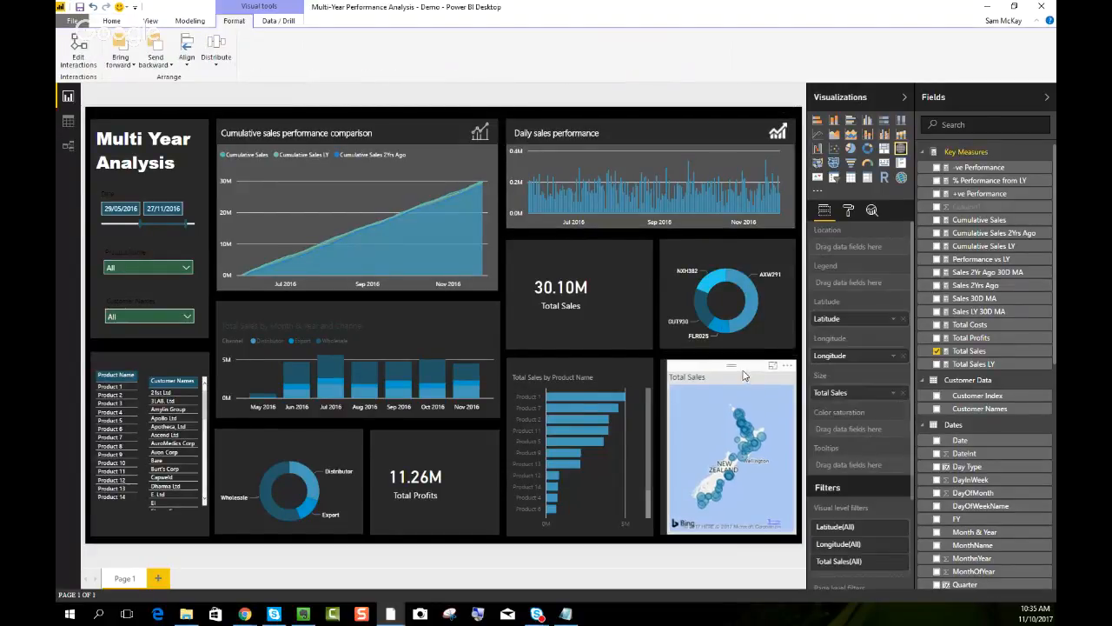
click(849, 211)
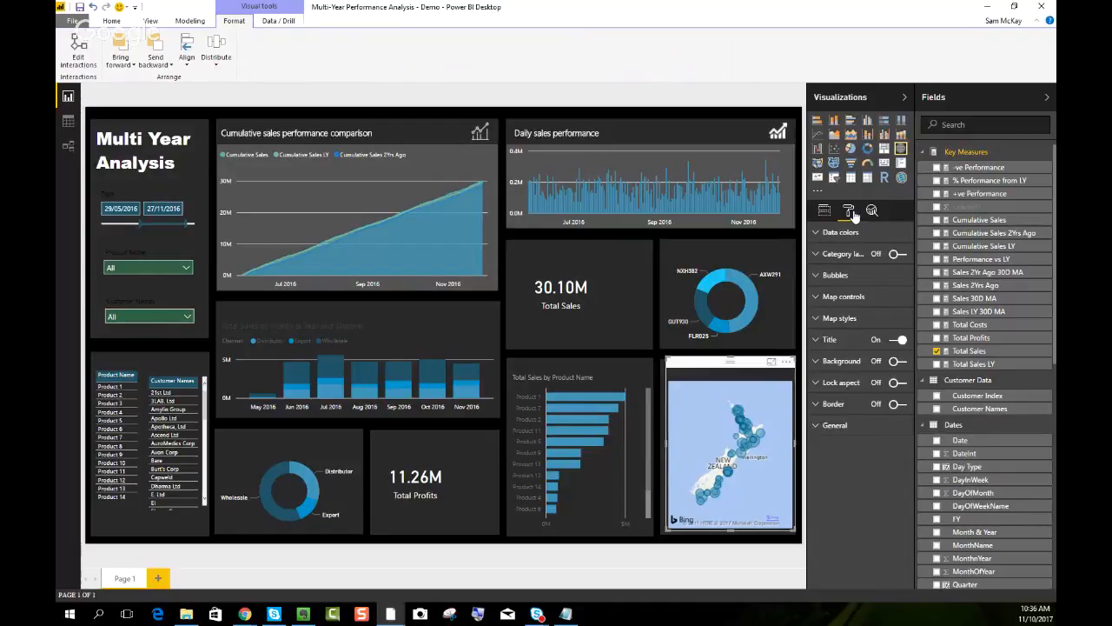
click(823, 319)
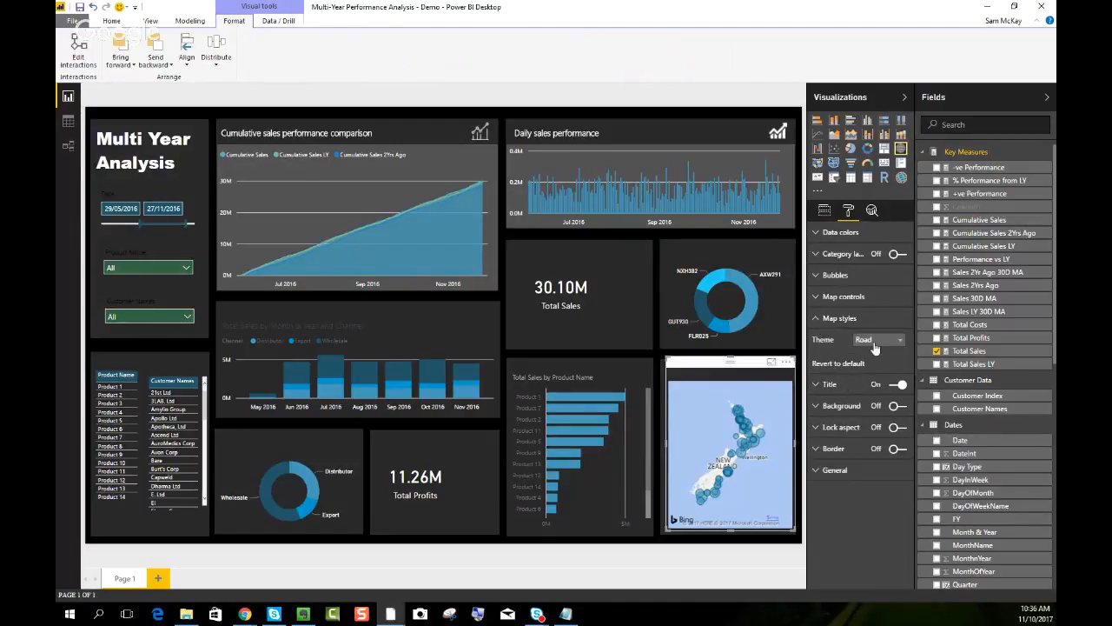
click(877, 342)
click(876, 352)
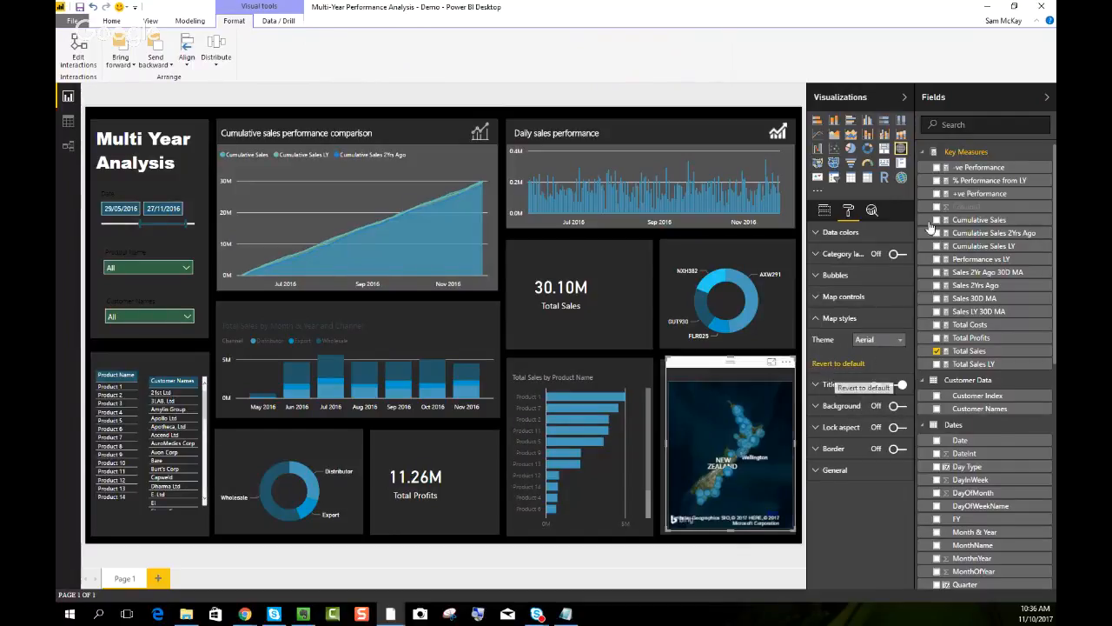
click(817, 321)
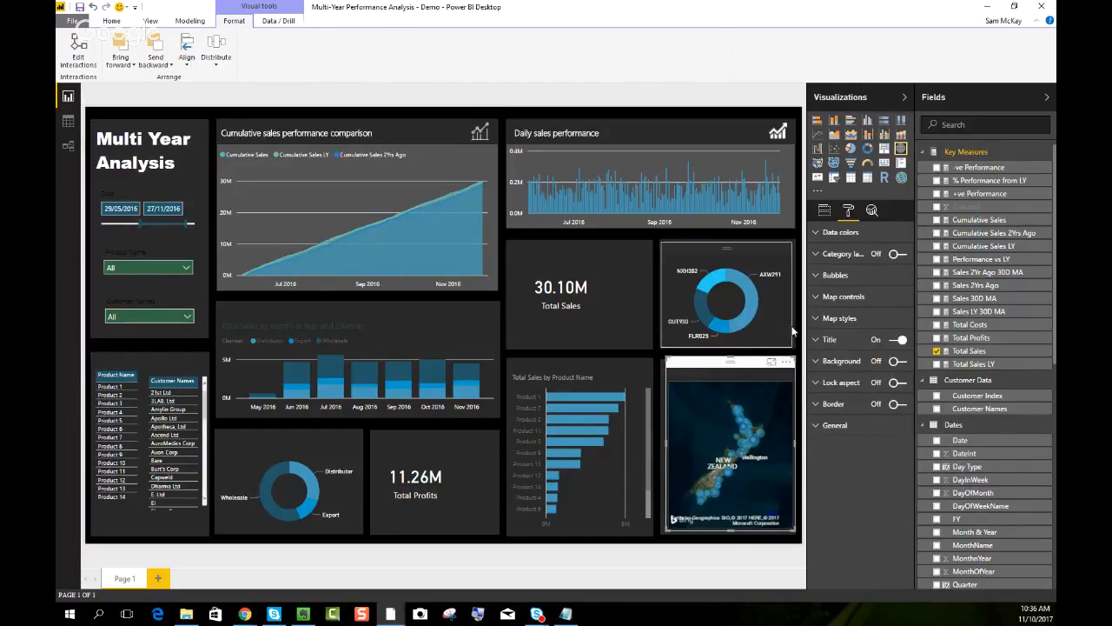
click(896, 343)
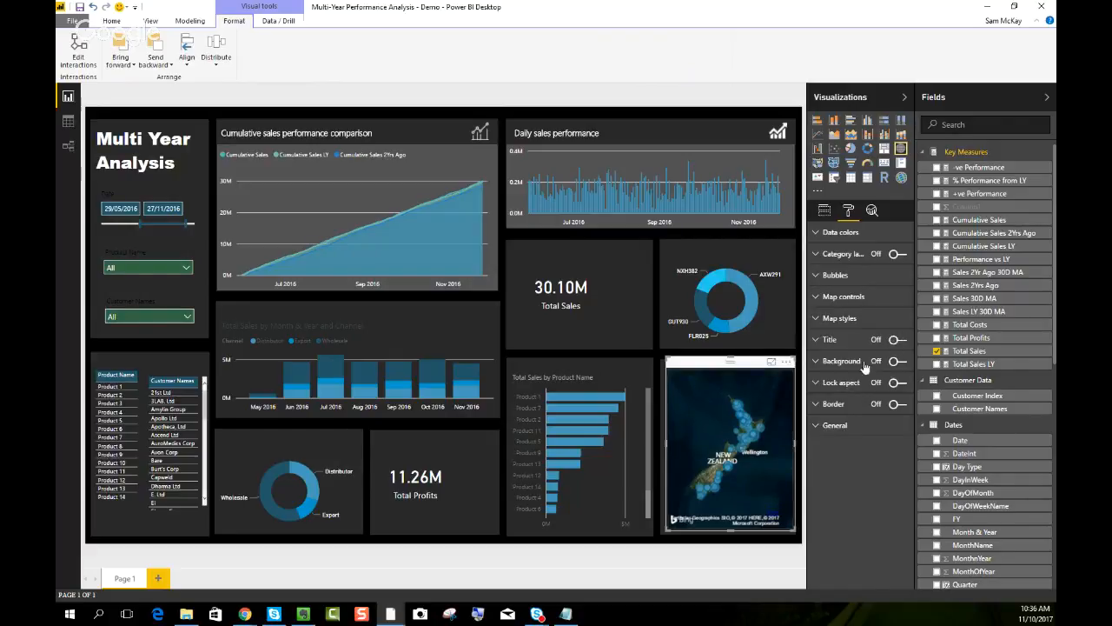
Give the map a dark grey background with 30% transparency and resize it to its panel's width
click(900, 360)
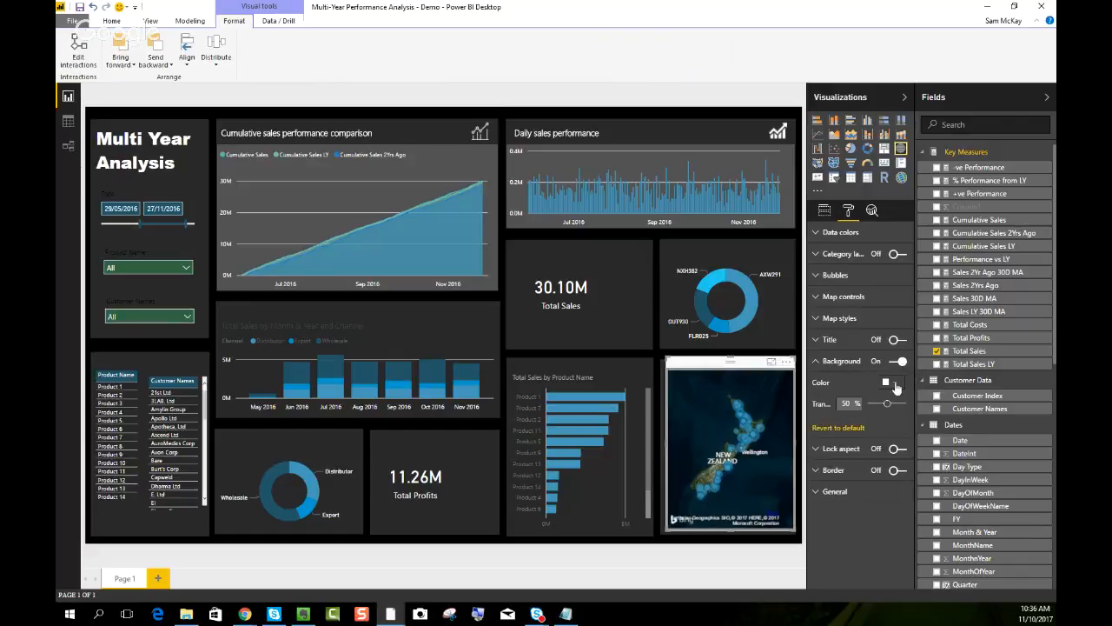
click(890, 383)
click(812, 450)
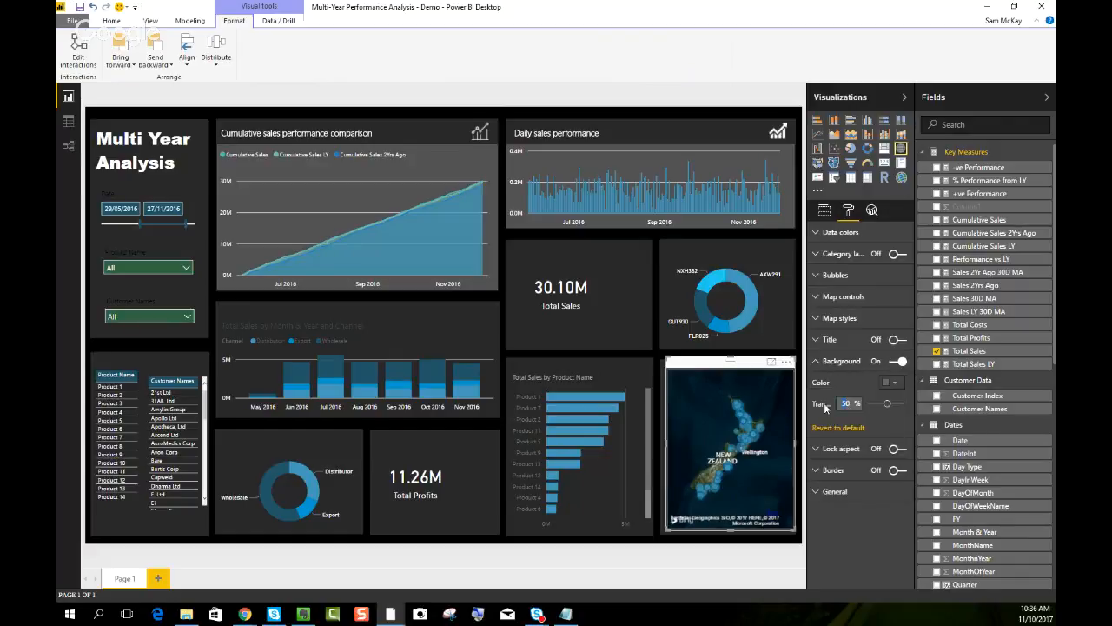
text(30)
key(Return)
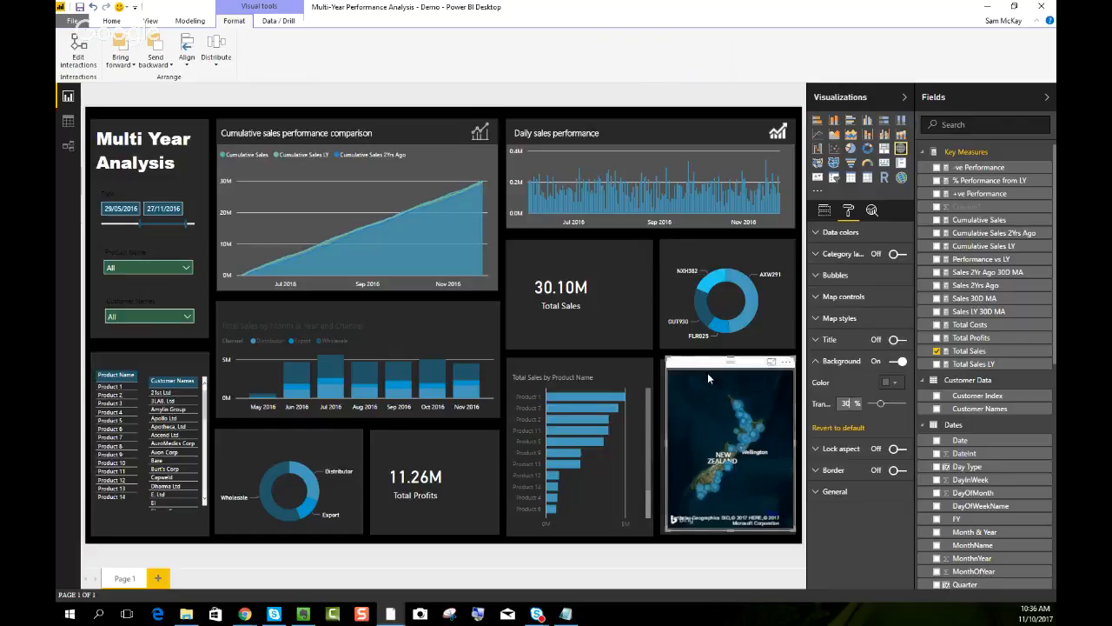
drag(663, 359, 661, 365)
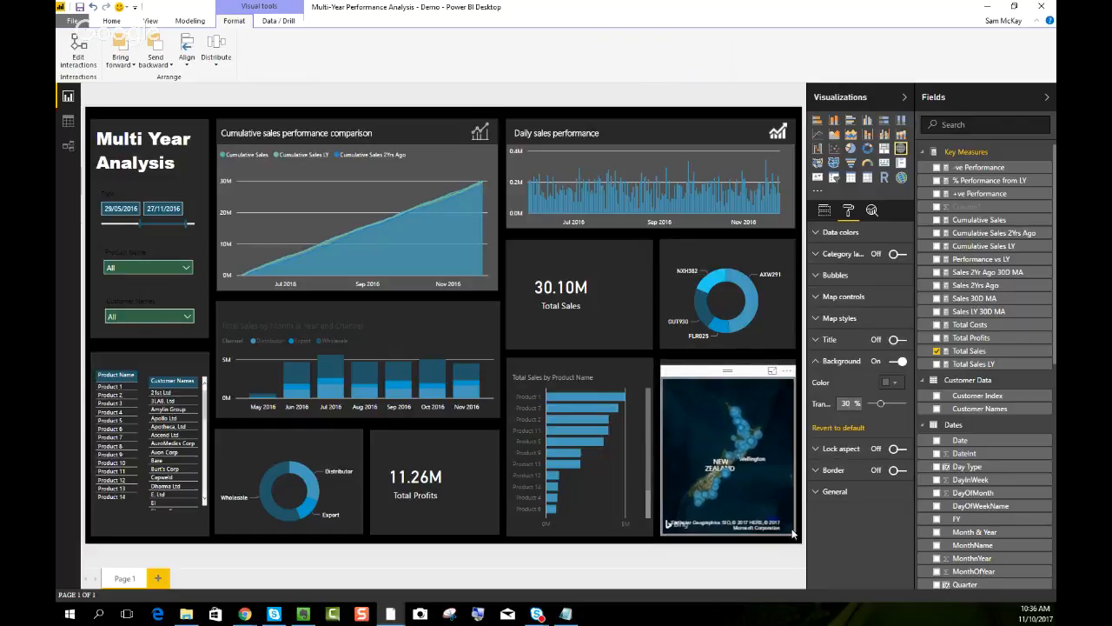
Turn off the title of the Total Sales by Product Name bar chart and give it a dark grey background with 30% transparency
click(585, 376)
click(895, 361)
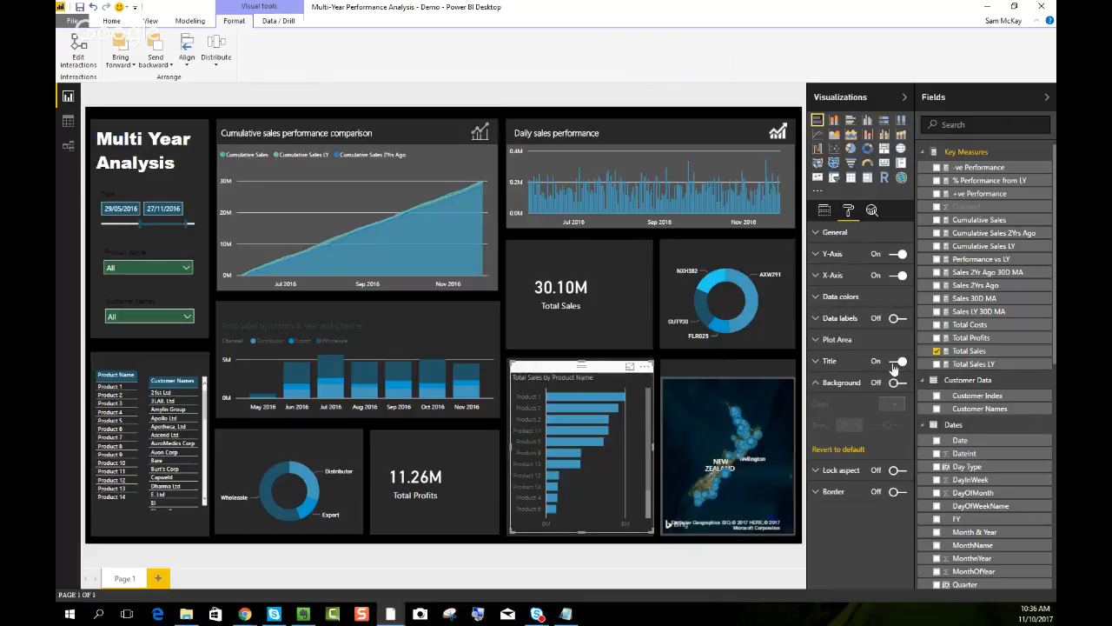
click(900, 382)
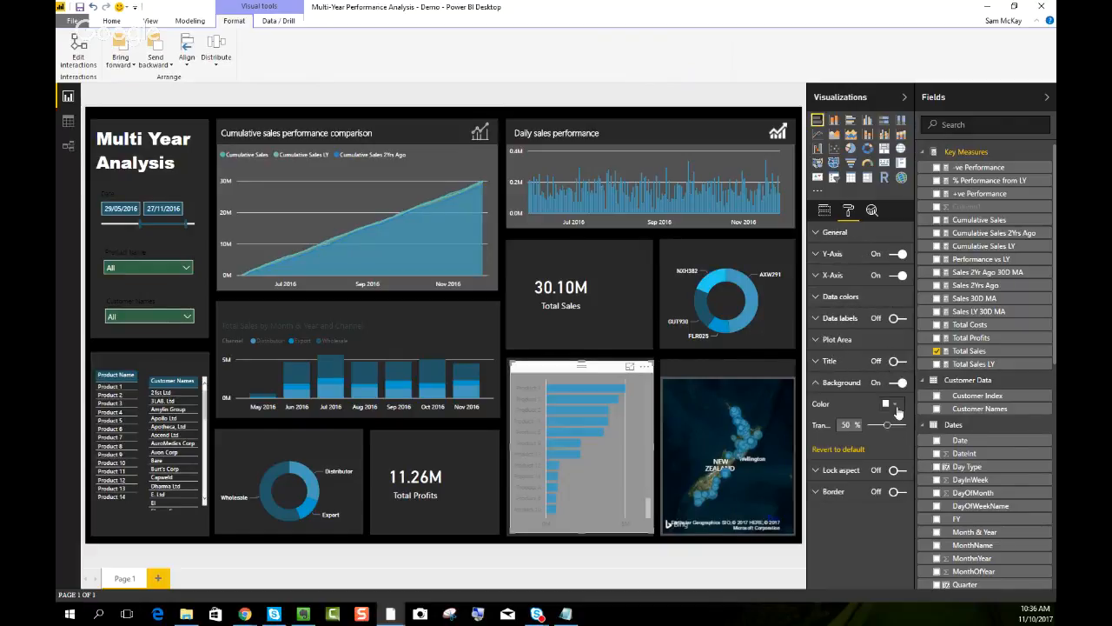
click(891, 404)
click(815, 473)
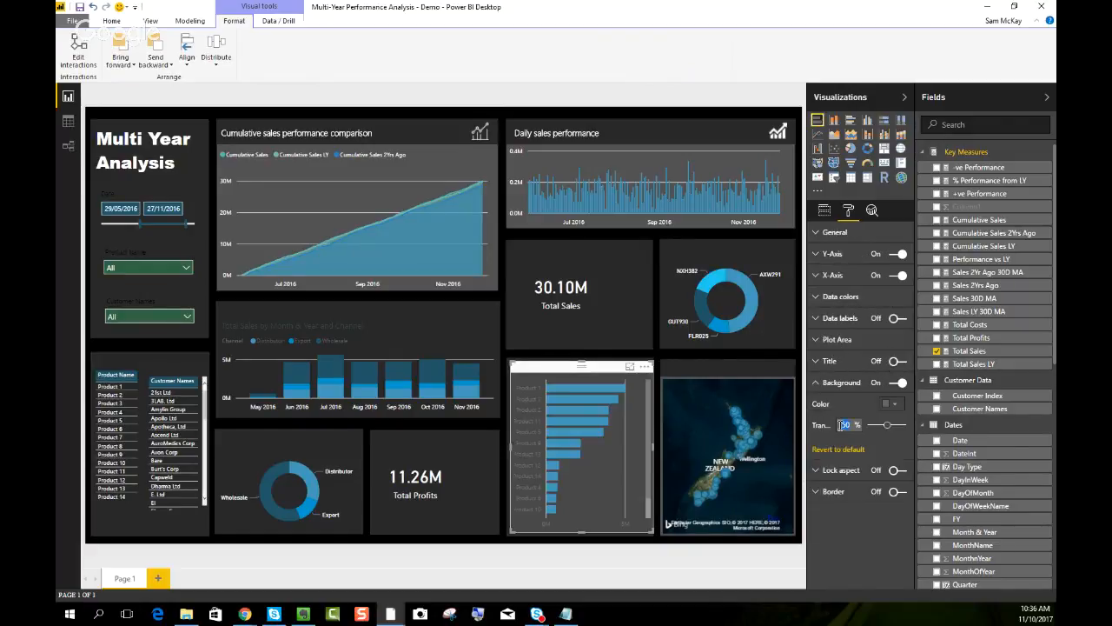
text(30)
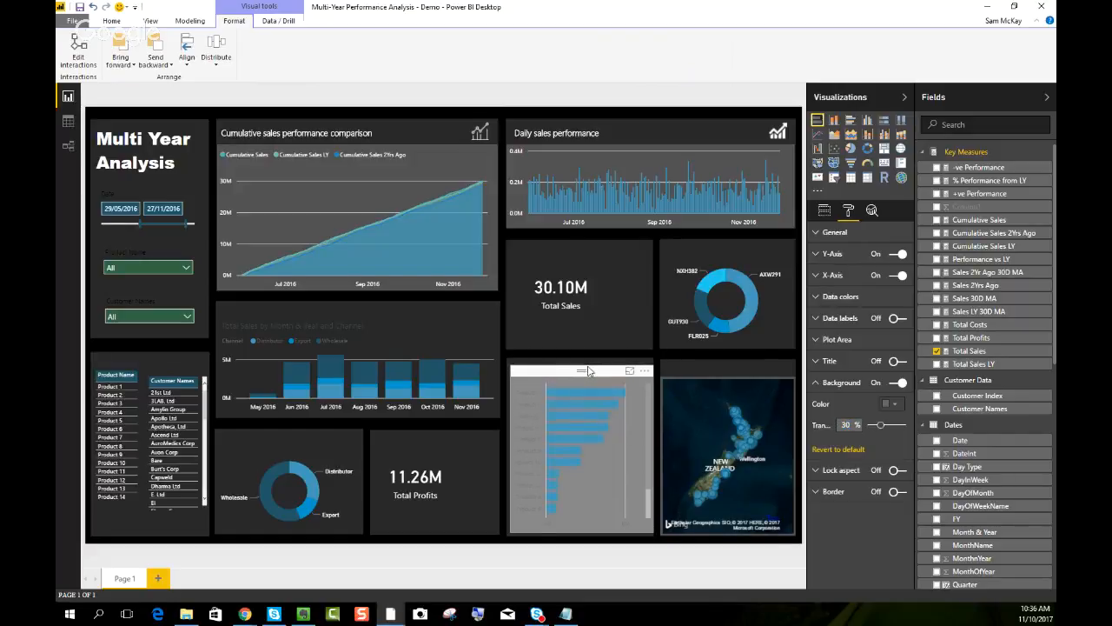
Reposition and resize the product bar chart to span its panel's width and reach the panel's bottom edge
drag(588, 366, 588, 367)
drag(511, 366, 506, 365)
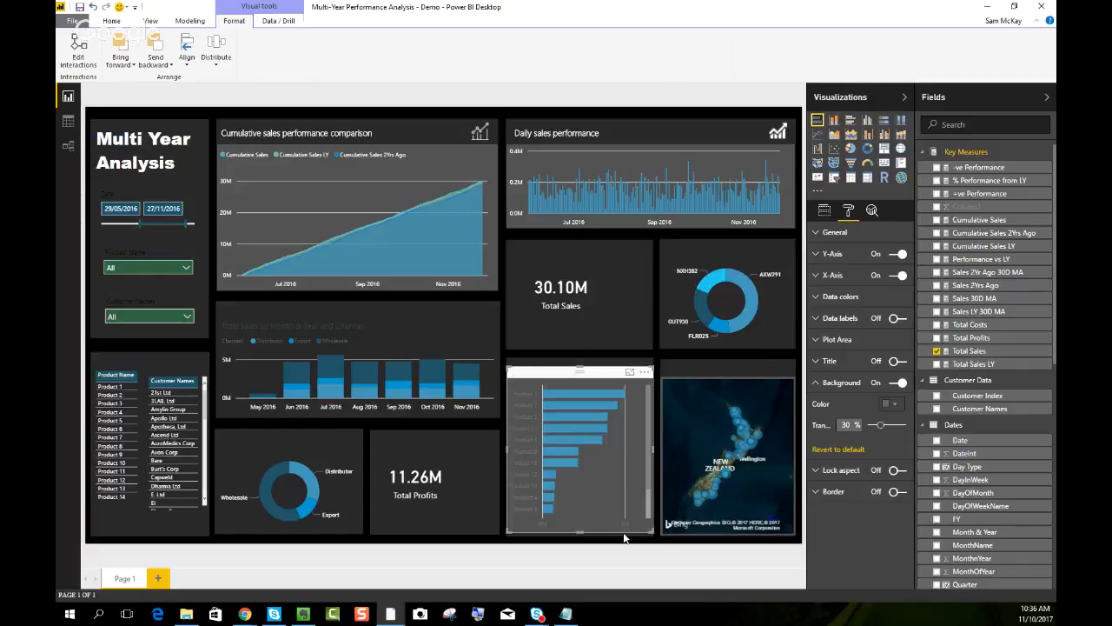
drag(651, 531, 656, 533)
click(657, 533)
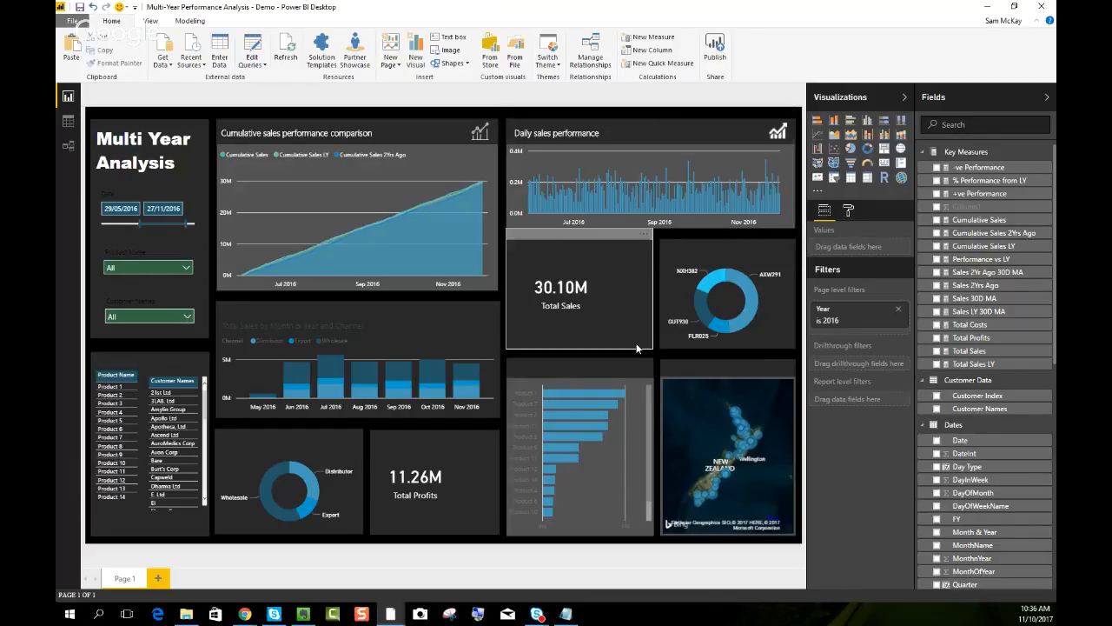
Nudge the Total Sales by Month & Year and Channel chart slightly upward in its panel
click(590, 372)
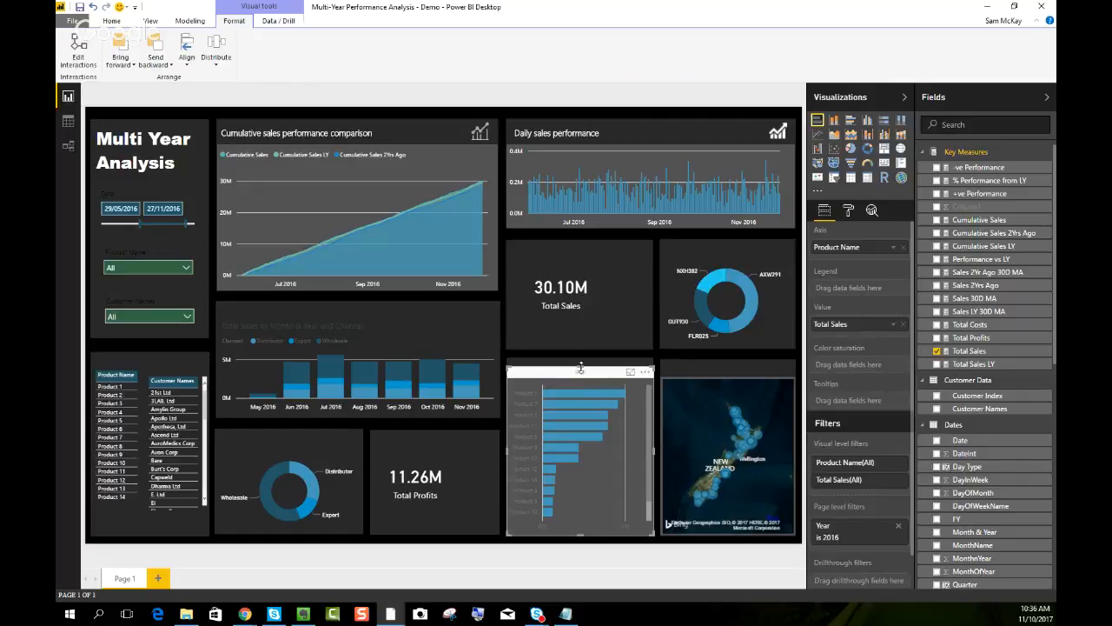
click(385, 318)
drag(359, 310, 359, 305)
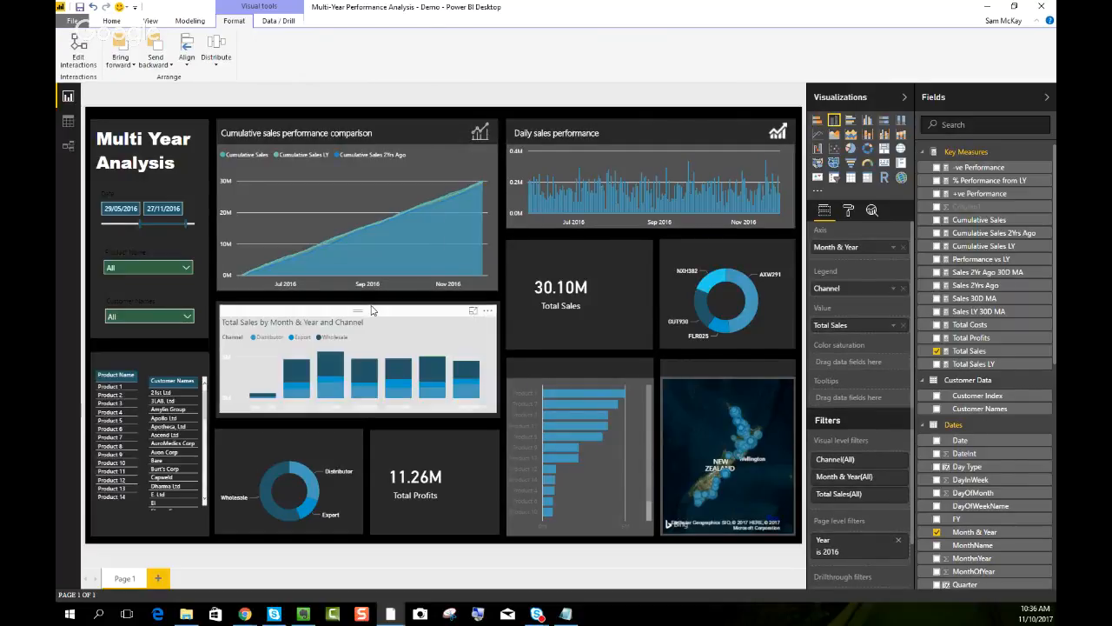
click(518, 94)
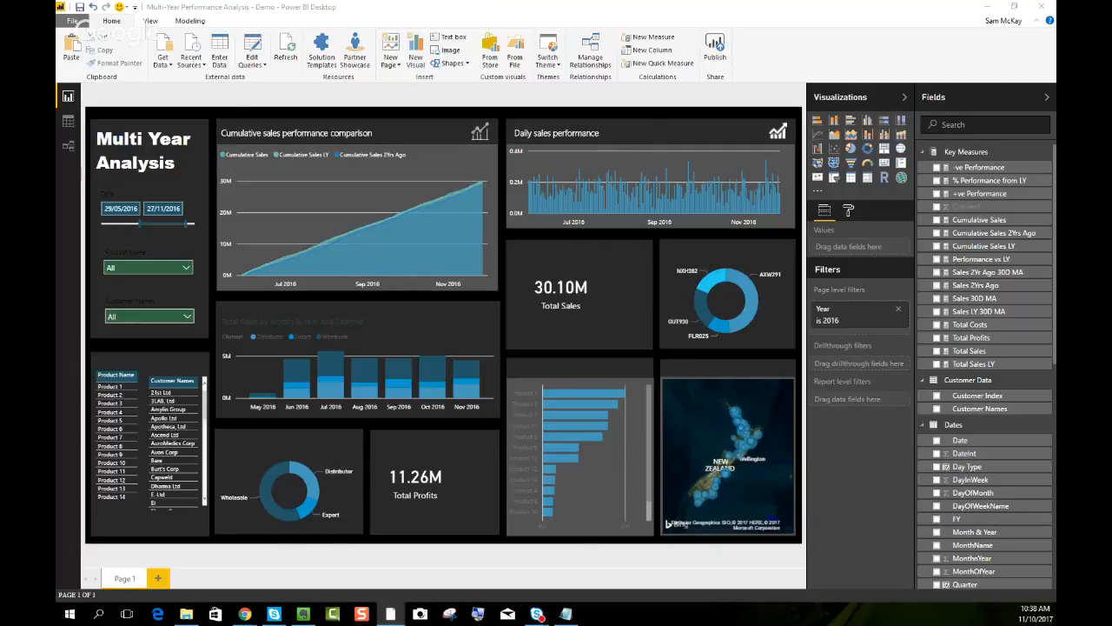
key(alt+Tab)
key(alt+Tab)
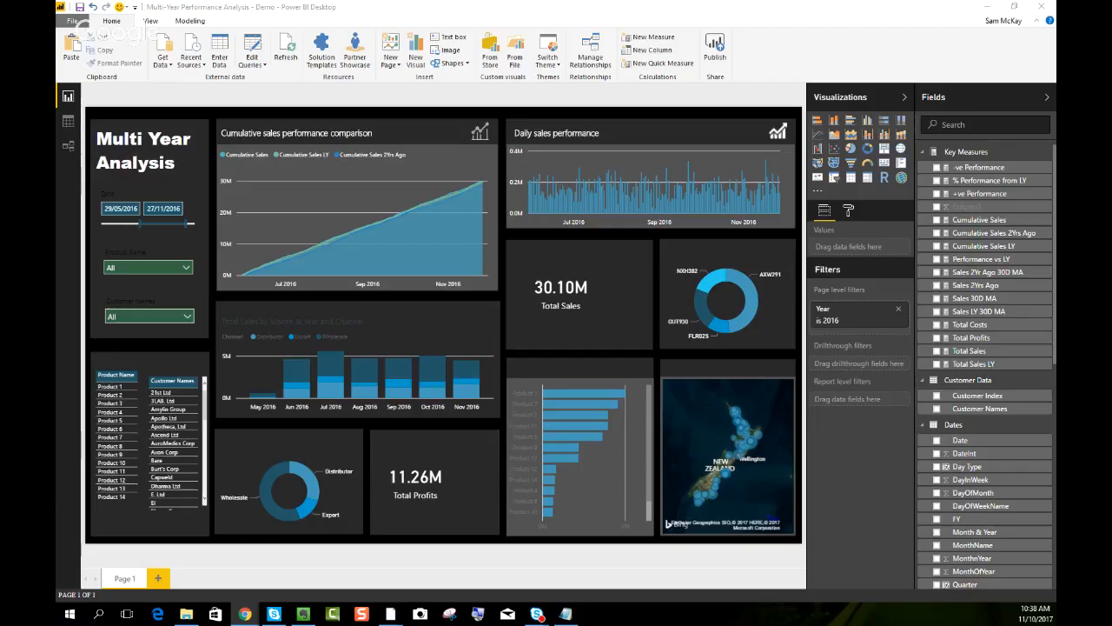